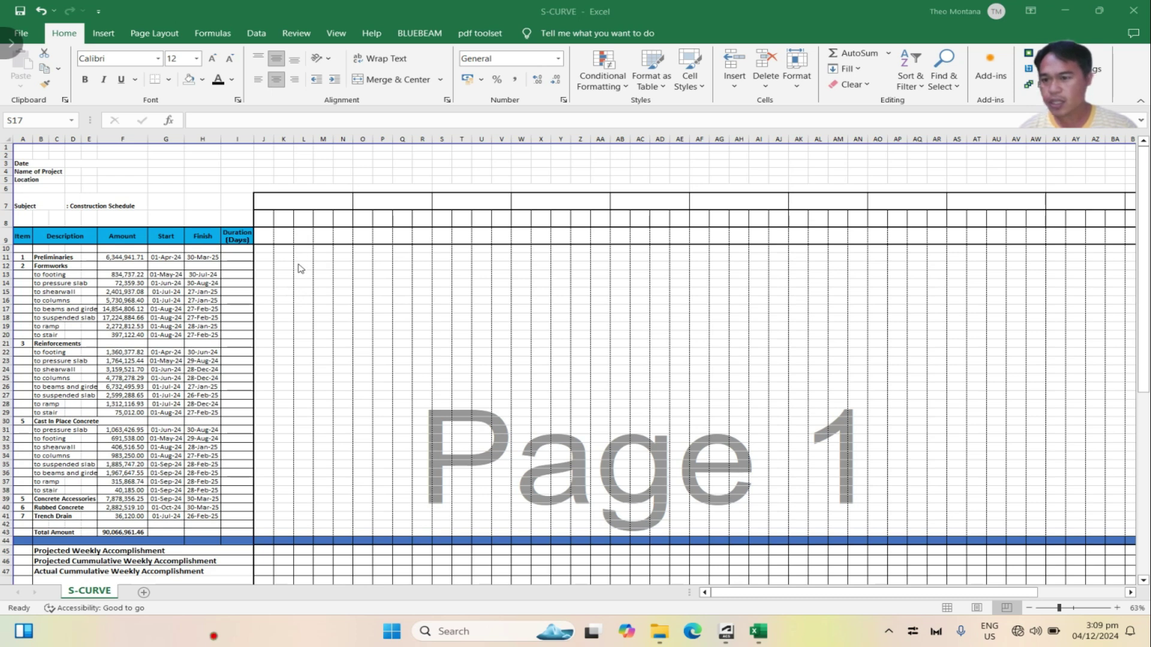
Calculate the Preliminaries duration in cell I11 with the formula =(H11-G11)+1
left_click(239, 258)
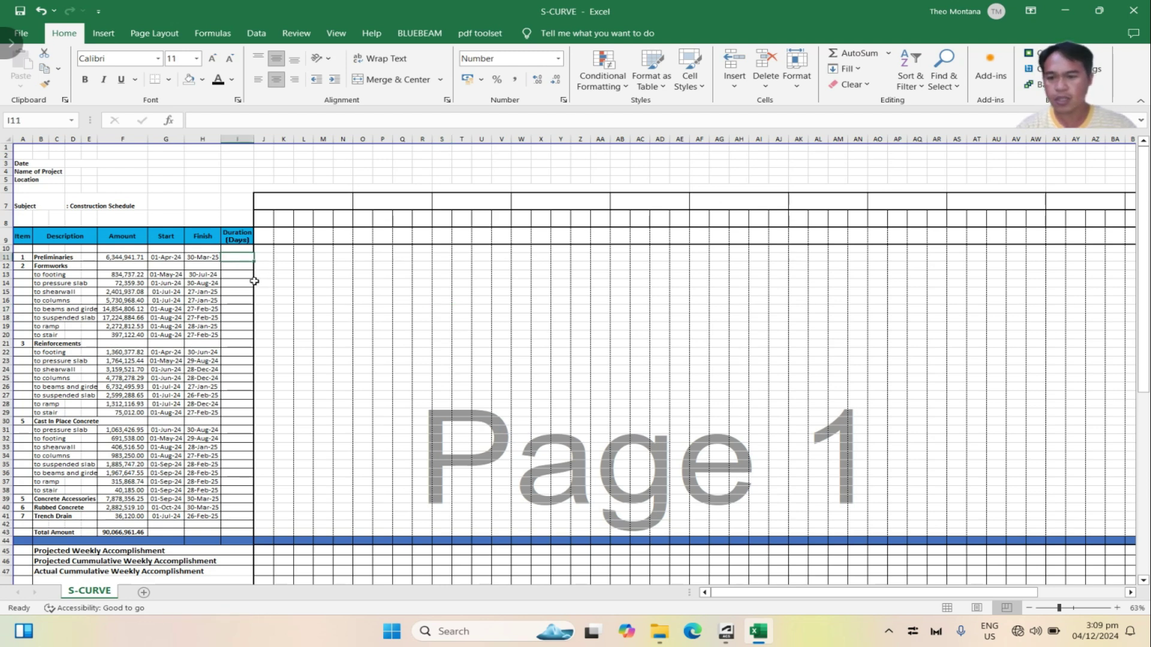
type("=")
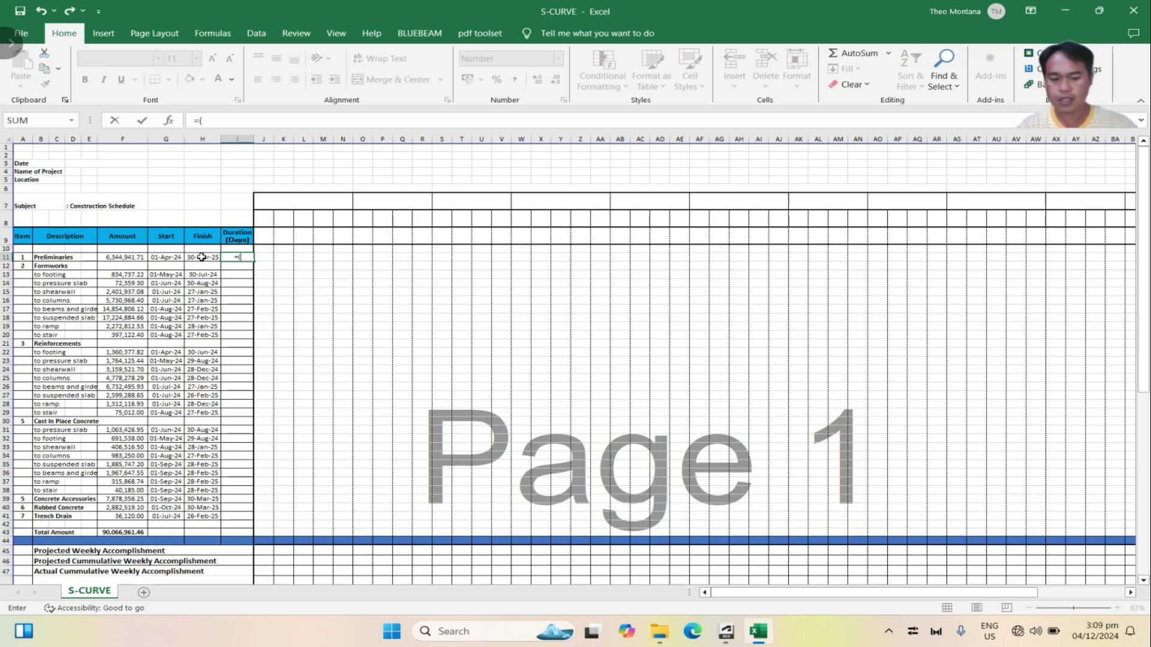
type("(")
left_click(195, 257)
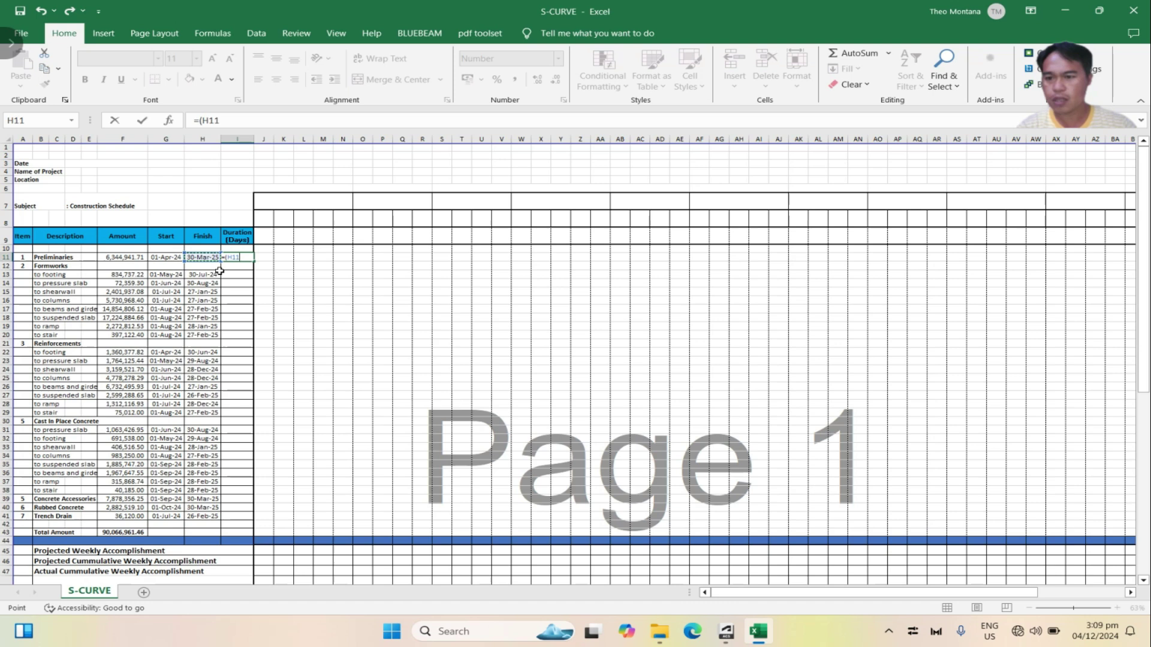
type("-")
left_click(164, 256)
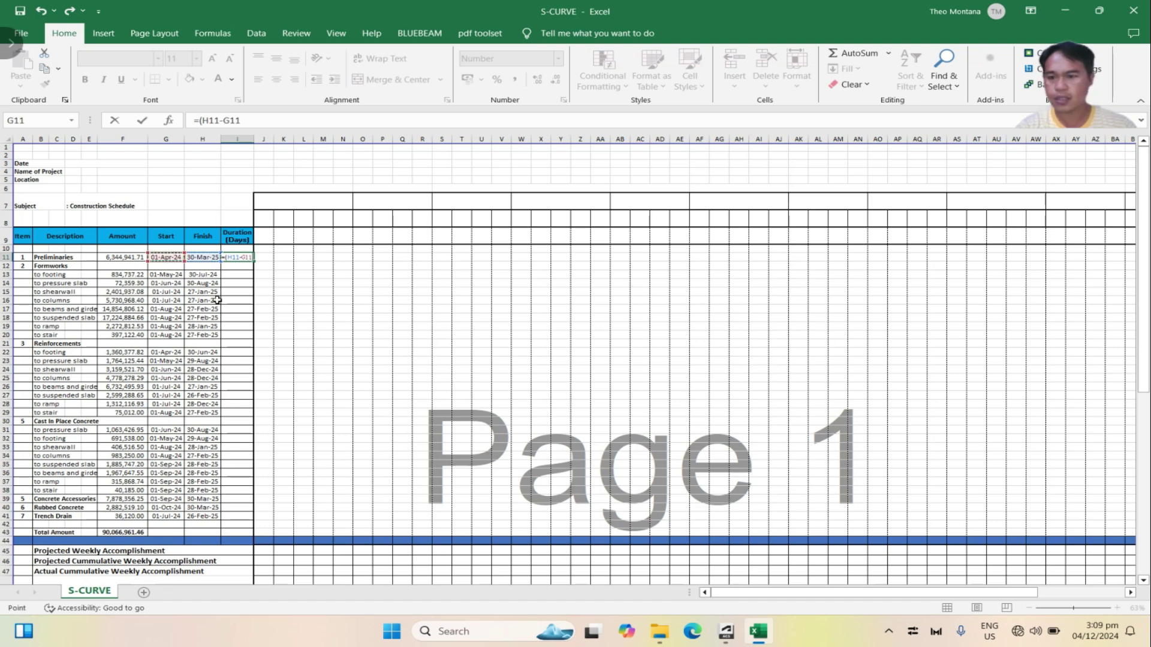
type(")")
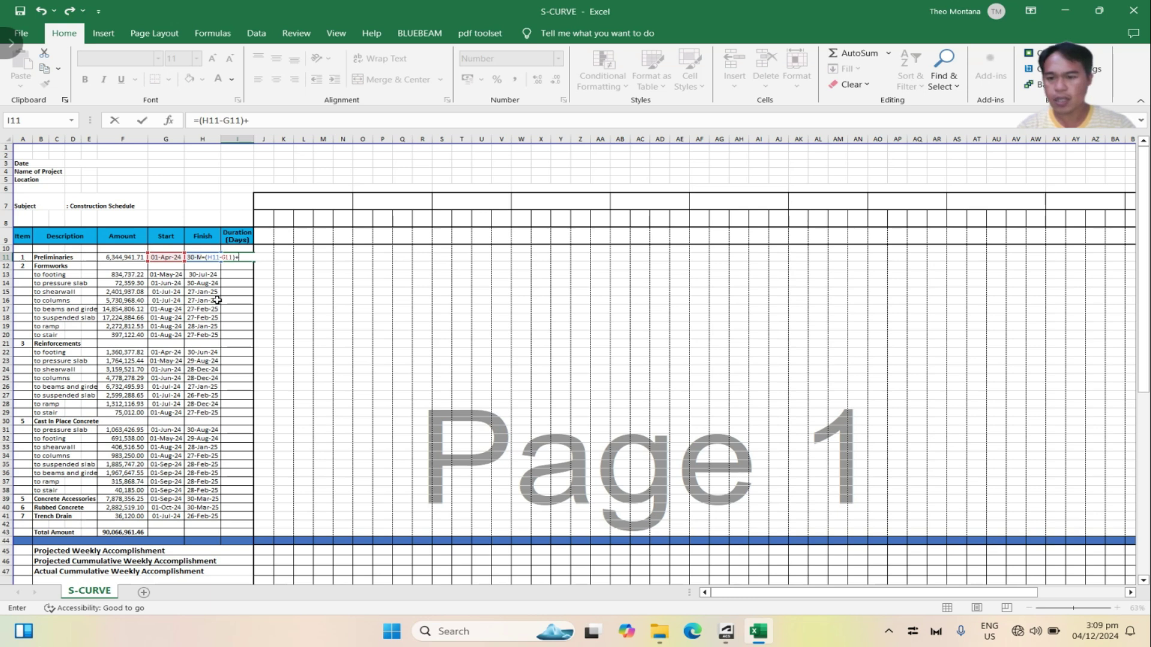
type("+1")
key("Return")
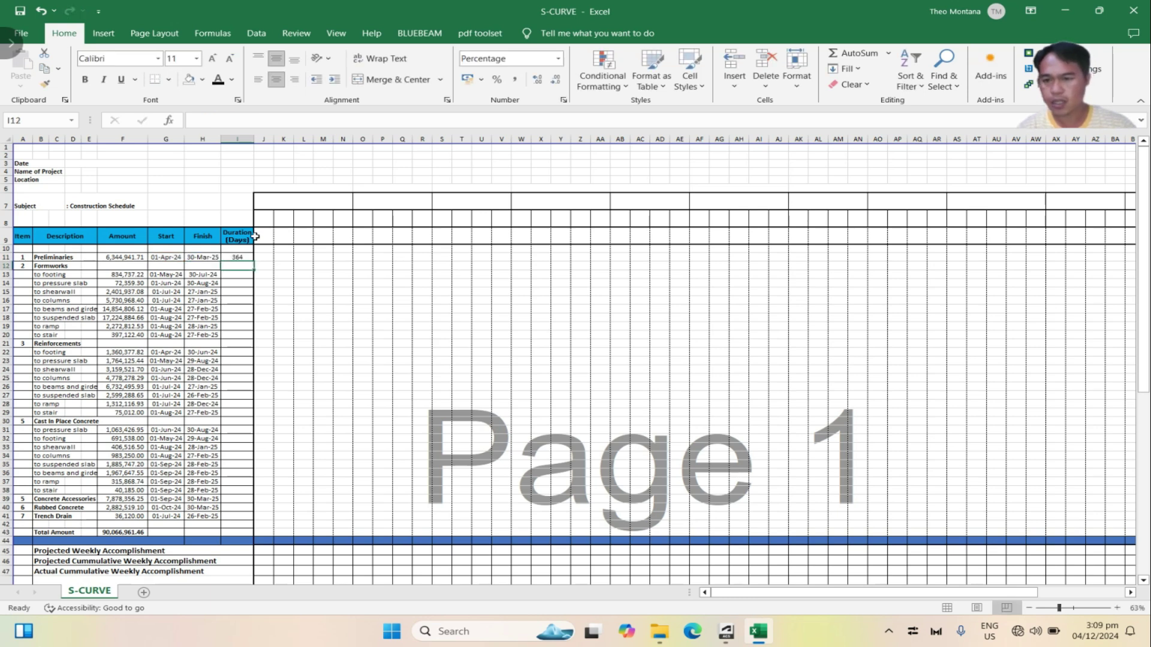
Copy the duration formula from I11 to the item rows between I13 and I41, skipping the section heading rows
left_click(238, 258)
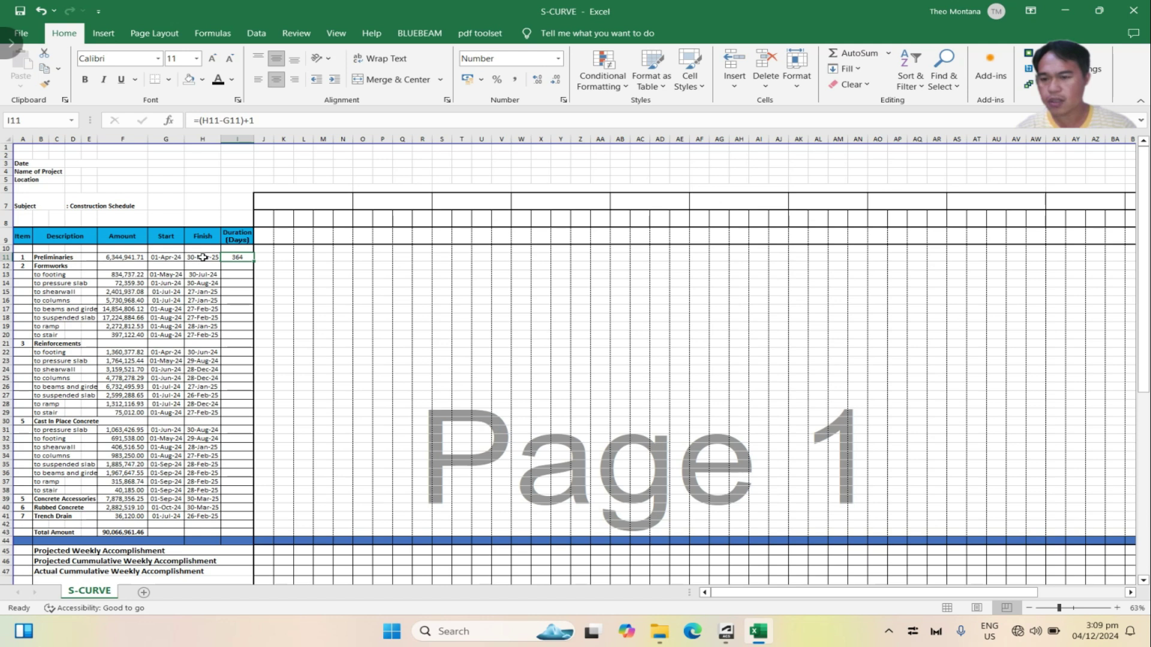
right_click(240, 257)
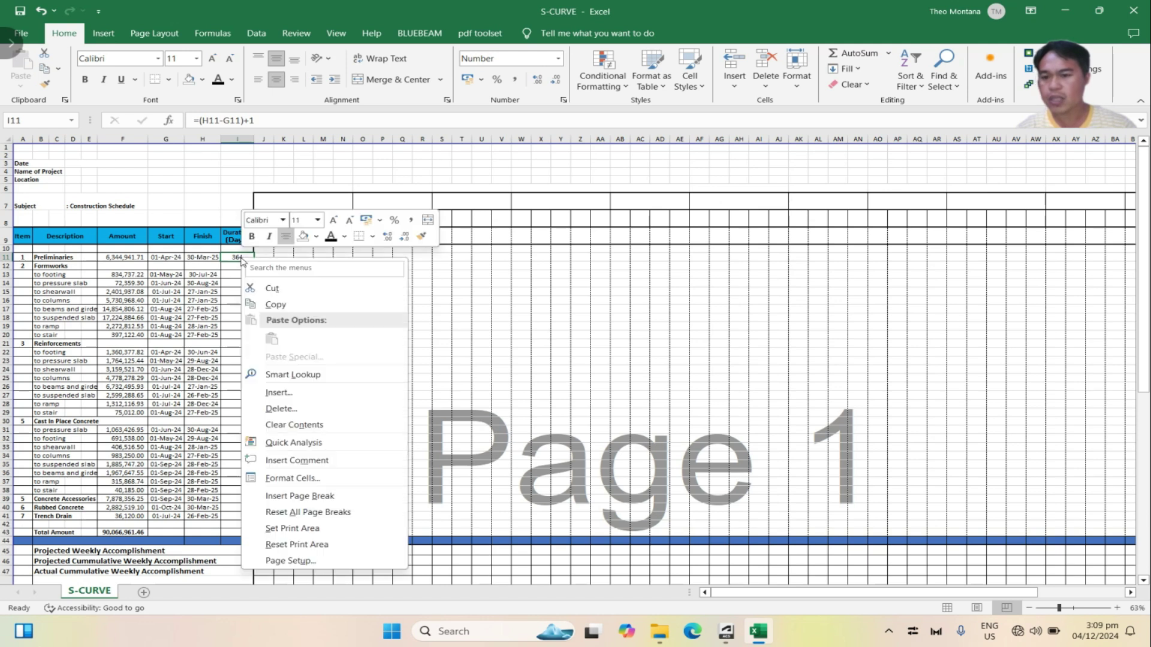
left_click(285, 303)
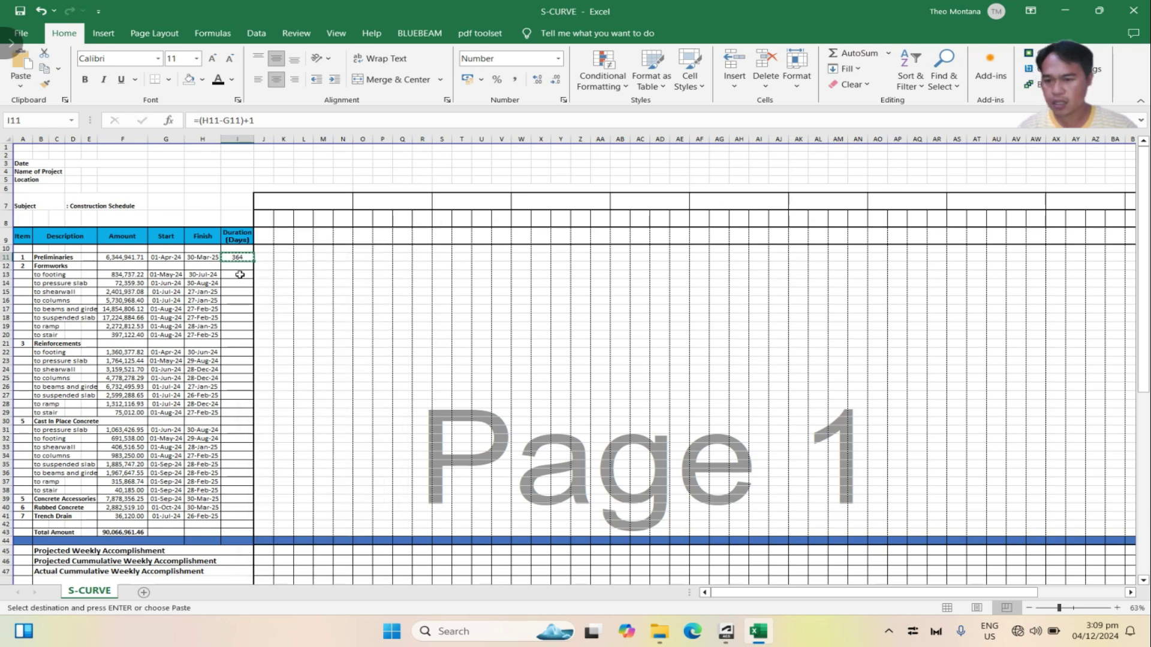
left_click_drag(240, 275, 240, 516)
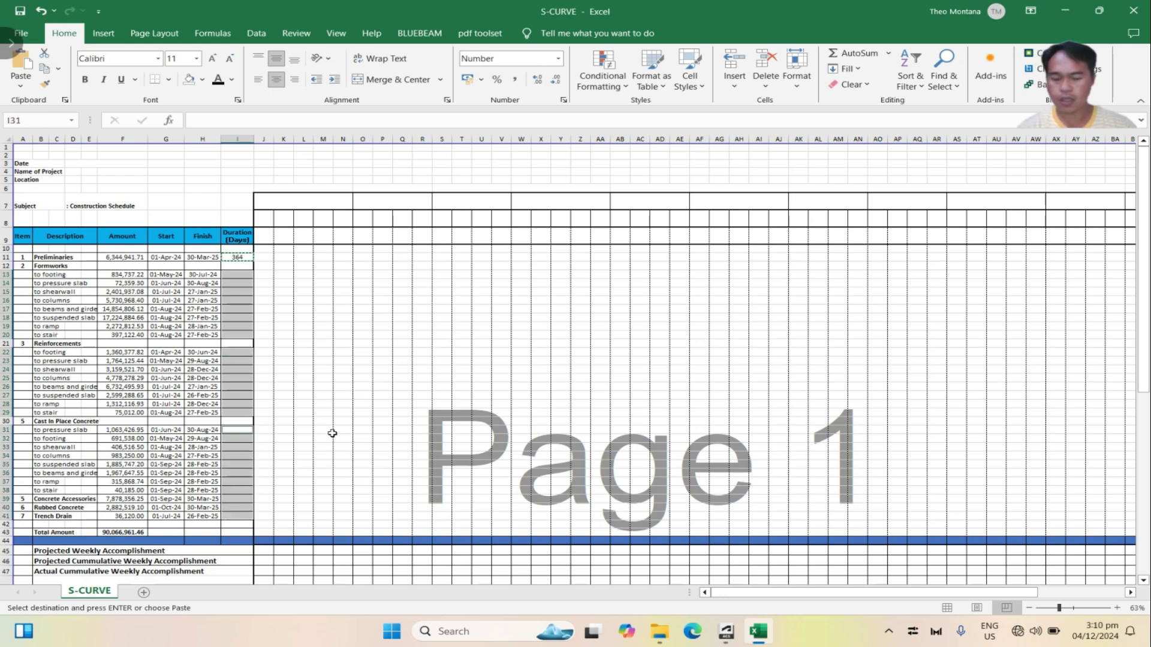
key("Return")
left_click(321, 342)
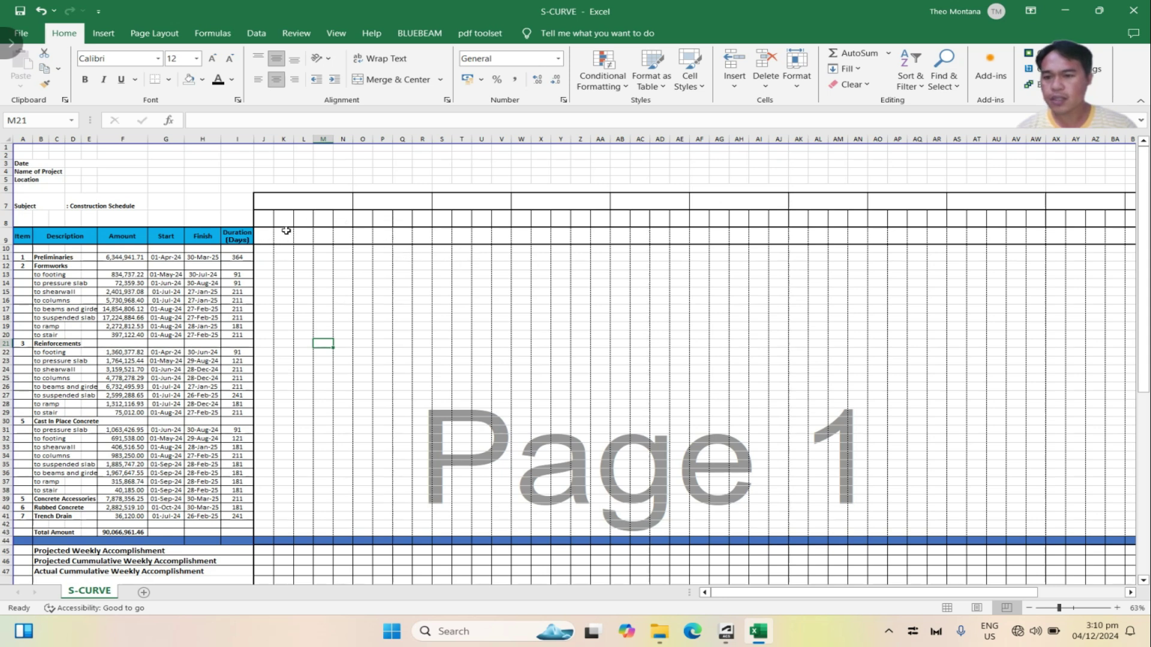
Link cell J8 to the Preliminaries start date with the formula =G11
left_click(265, 219)
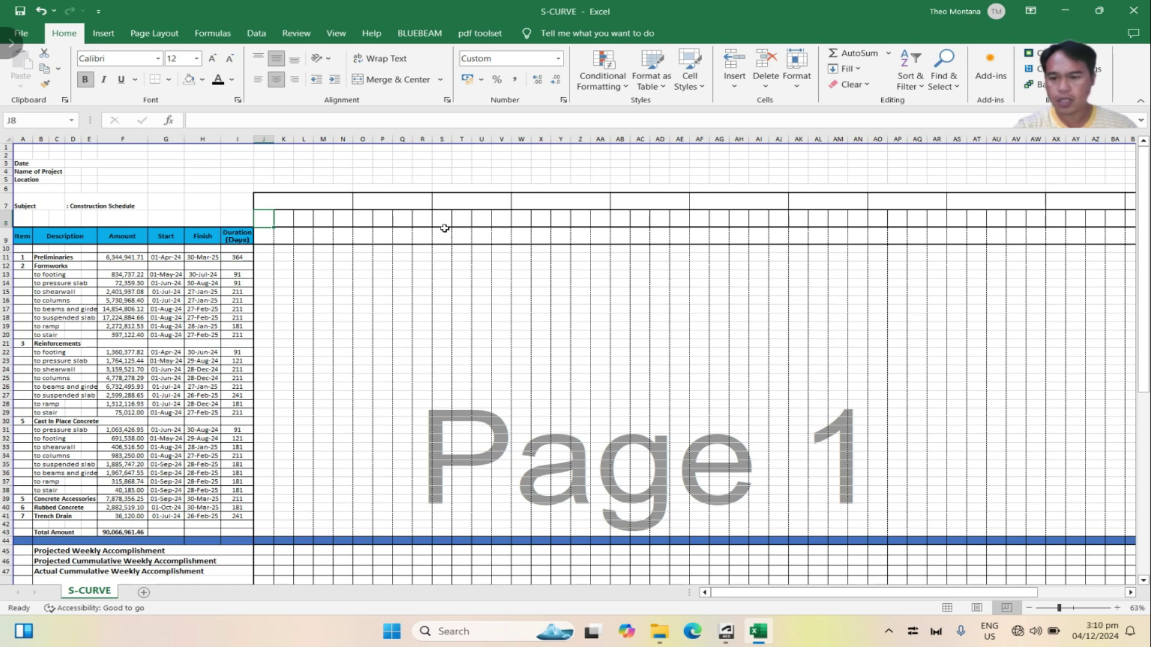
type("=")
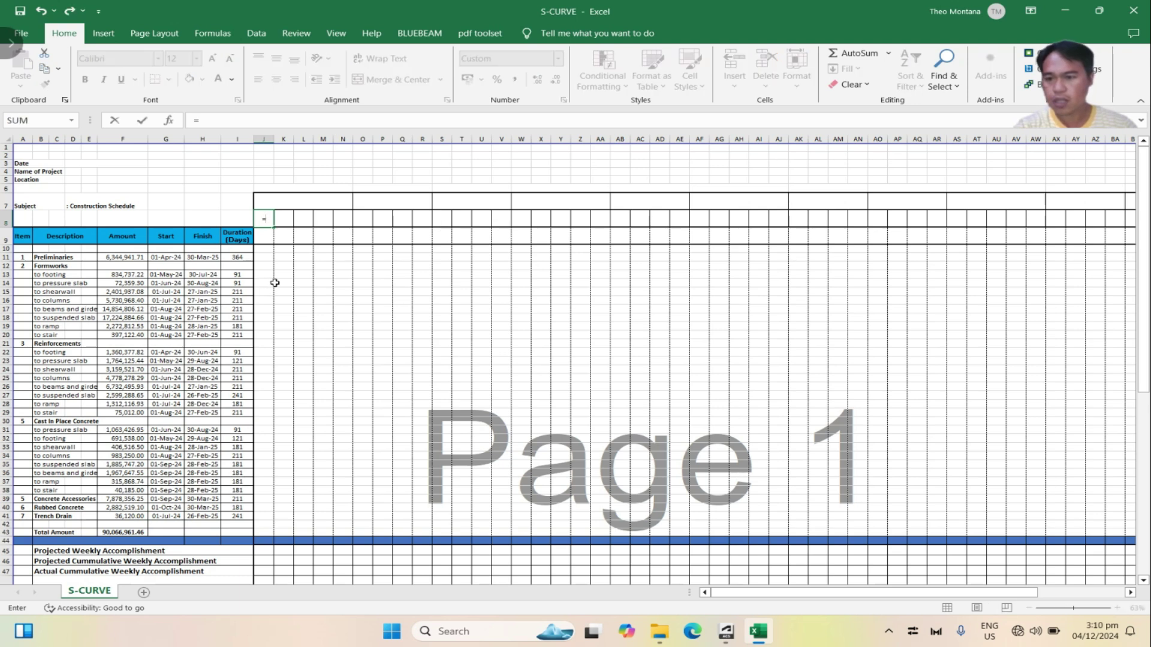
left_click(164, 258)
key("Return")
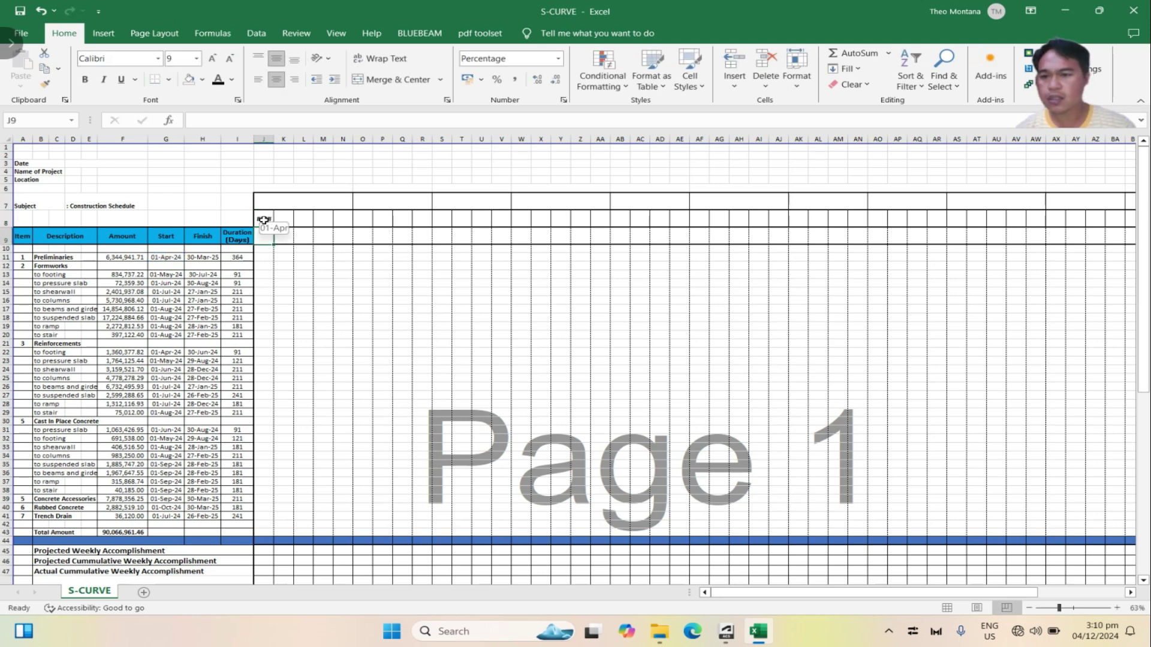
Rotate the text of the timeline date cells in row 8, starting at J8, to 90 degrees
left_click_drag(264, 220, 983, 223)
left_click_drag(842, 592, 774, 592)
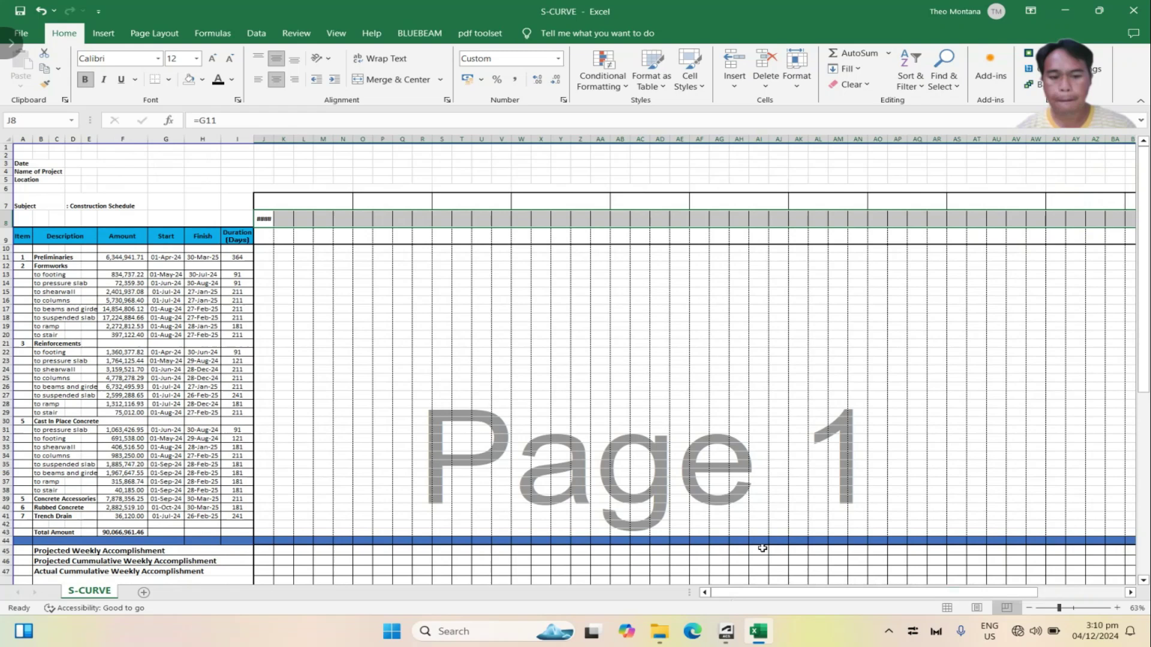
left_click(238, 100)
left_click(711, 36)
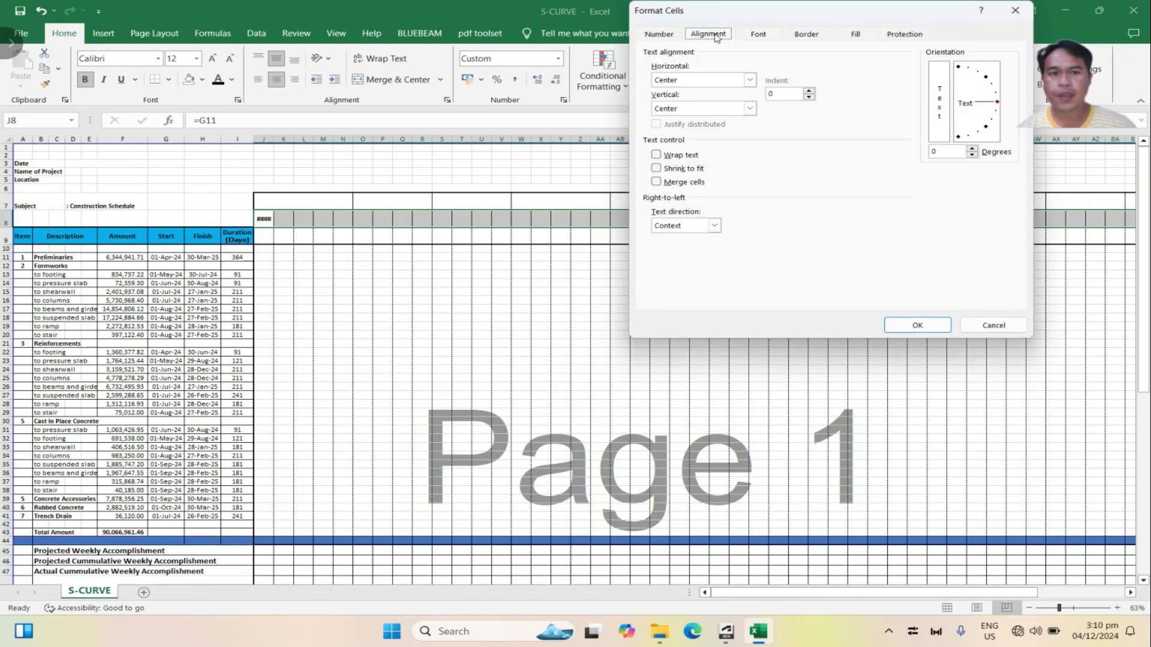
left_click(959, 69)
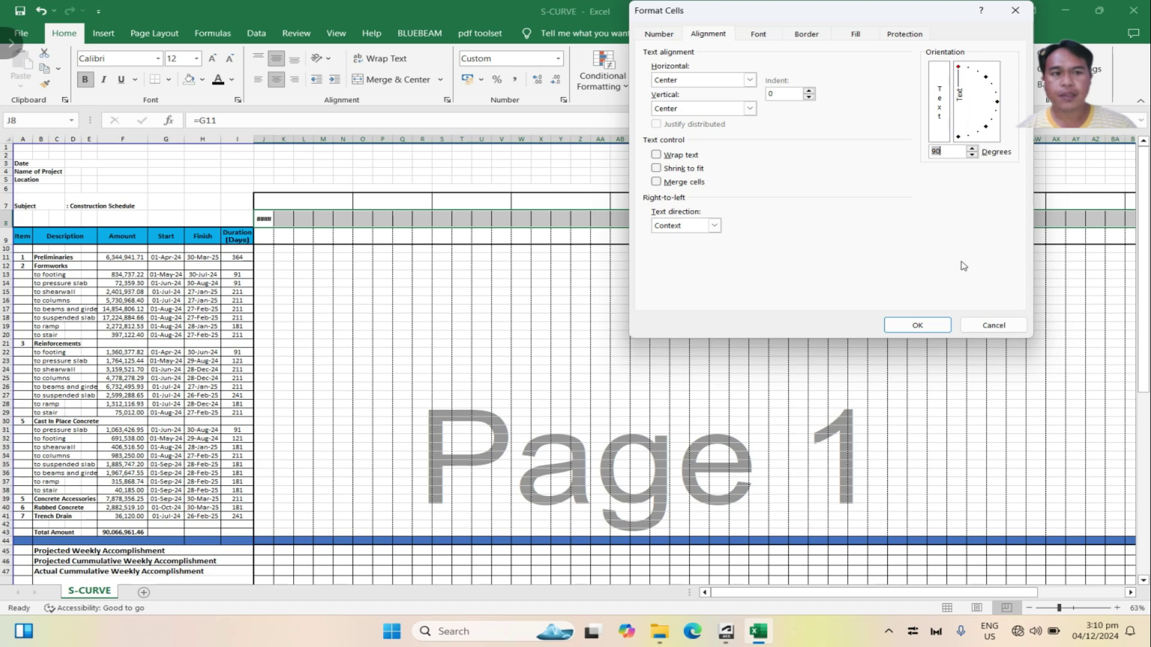
left_click(923, 325)
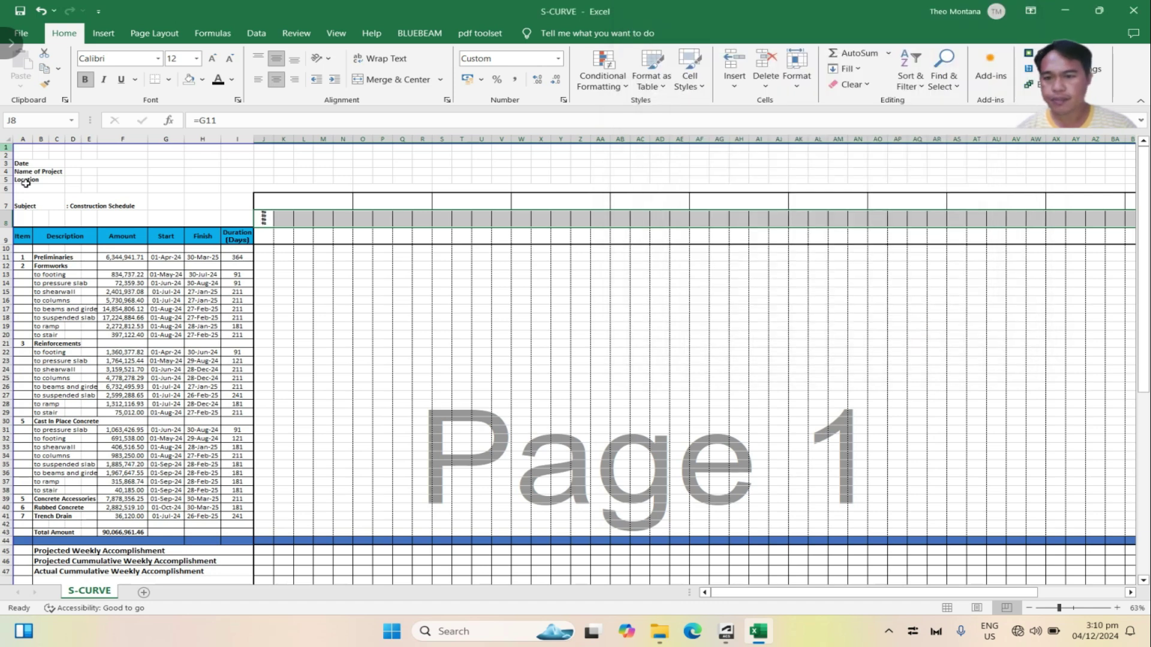
Set the height of row 8 to 50.4
right_click(6, 221)
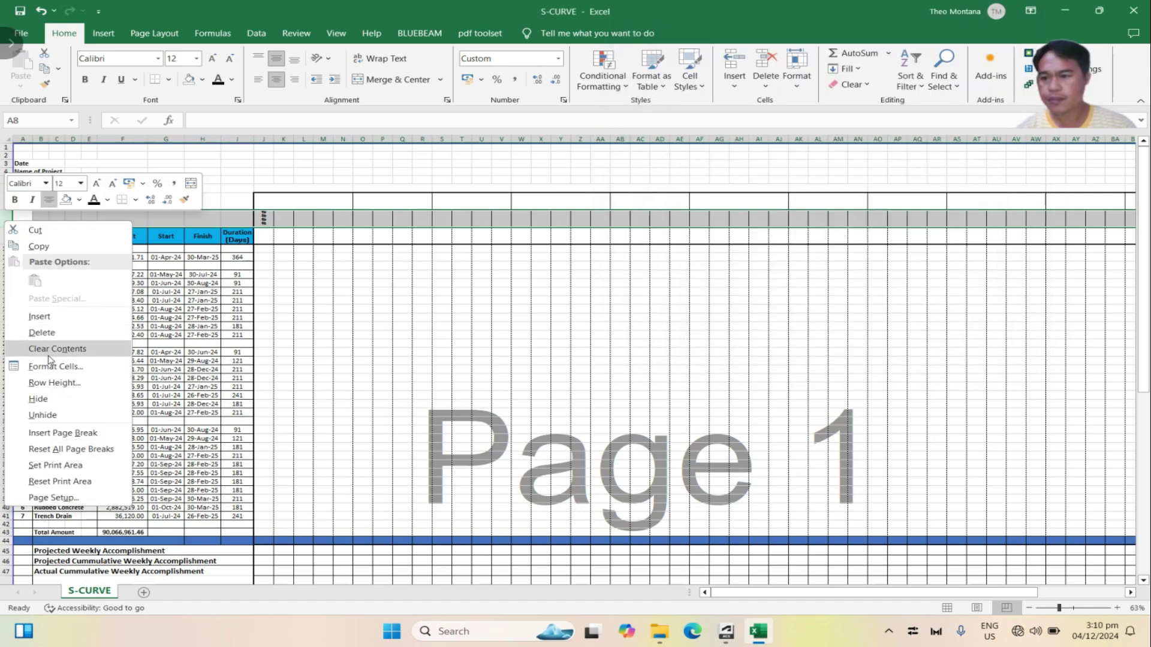
left_click(73, 387)
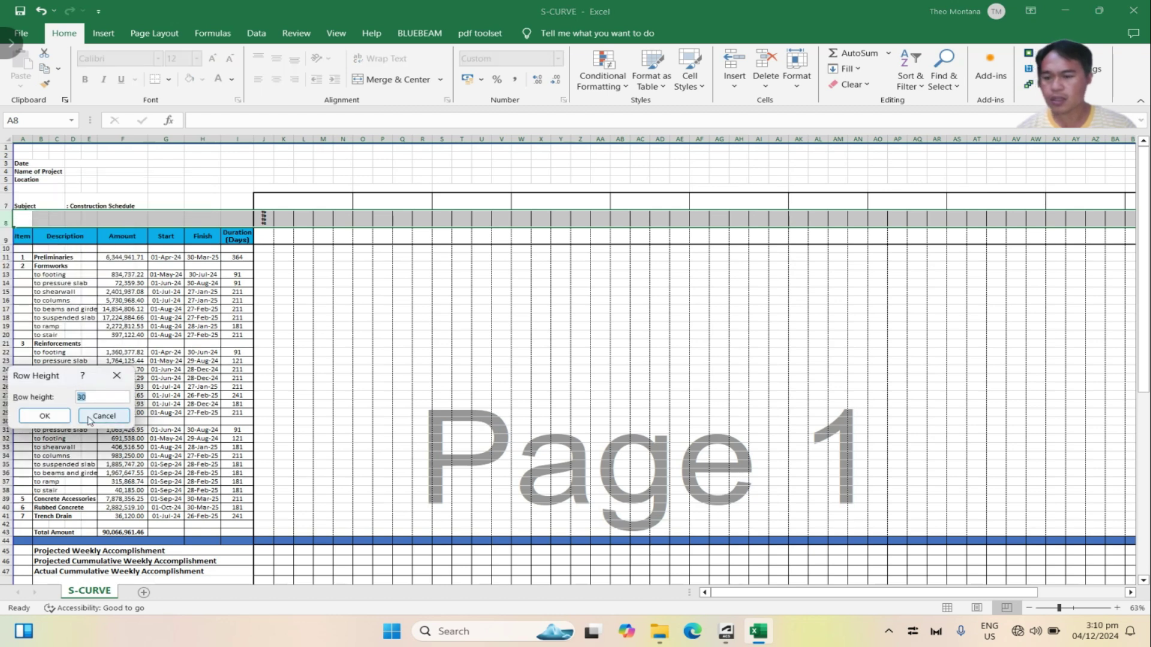
type("50.4")
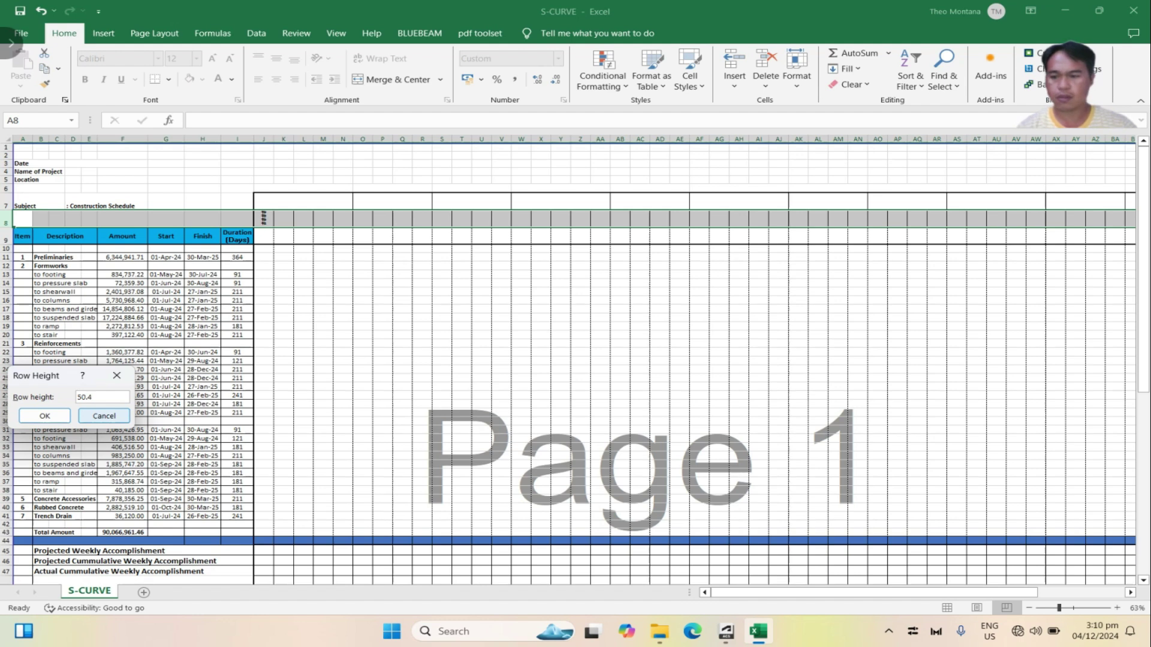
key("Return")
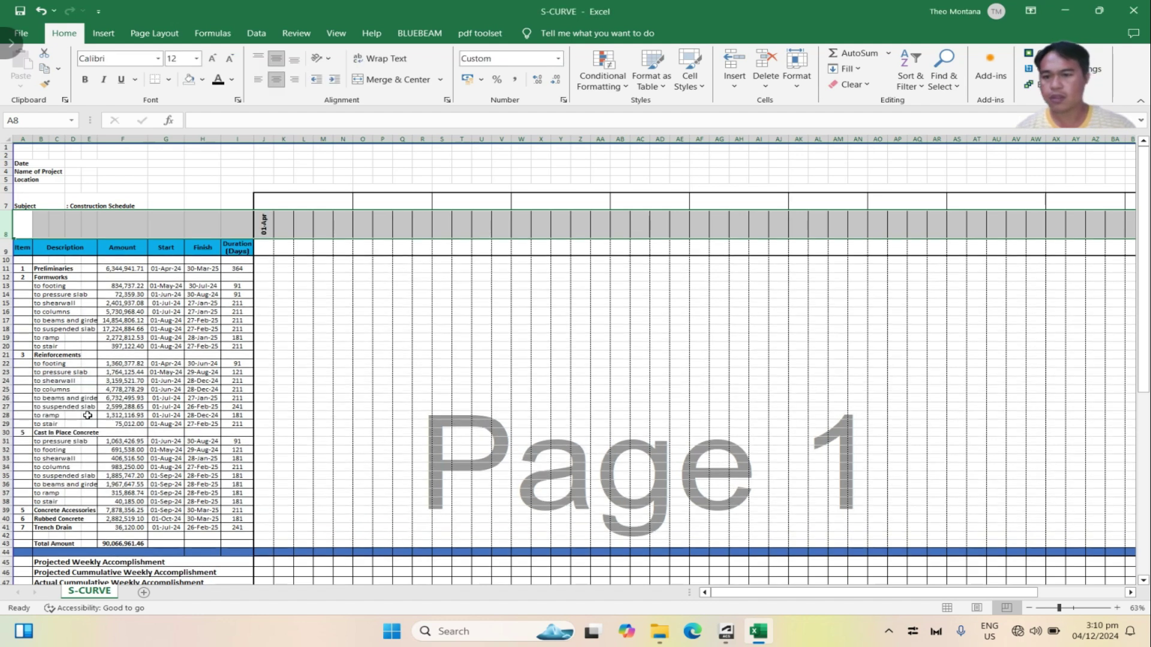
left_click(266, 227)
key("ctrl+b")
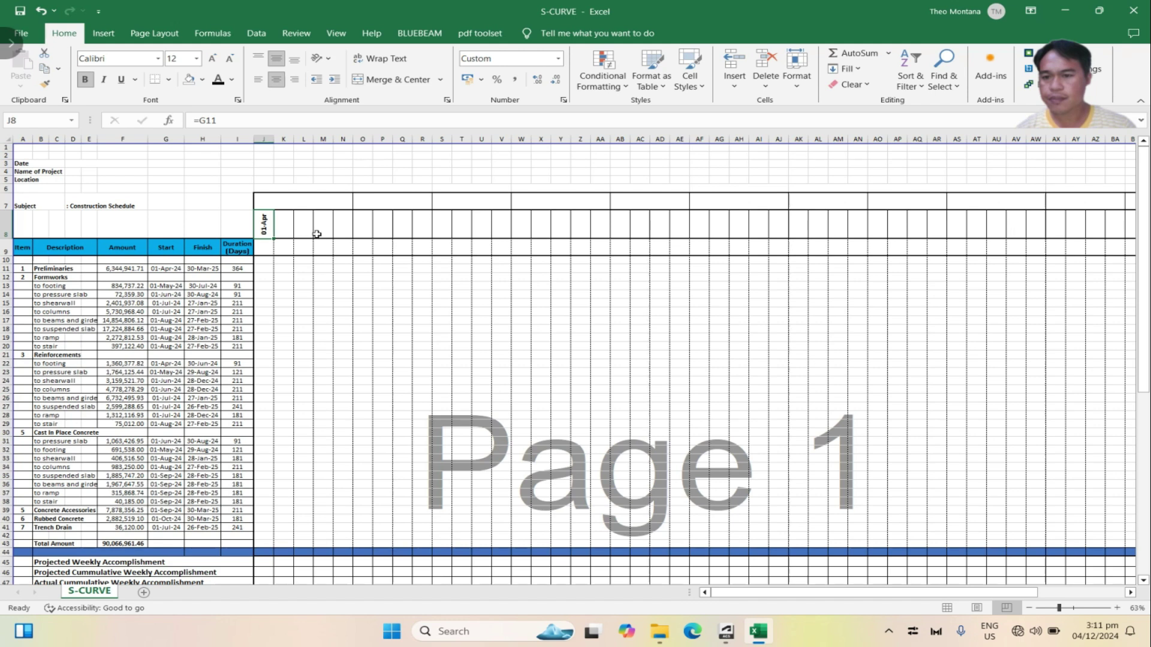
key("Return")
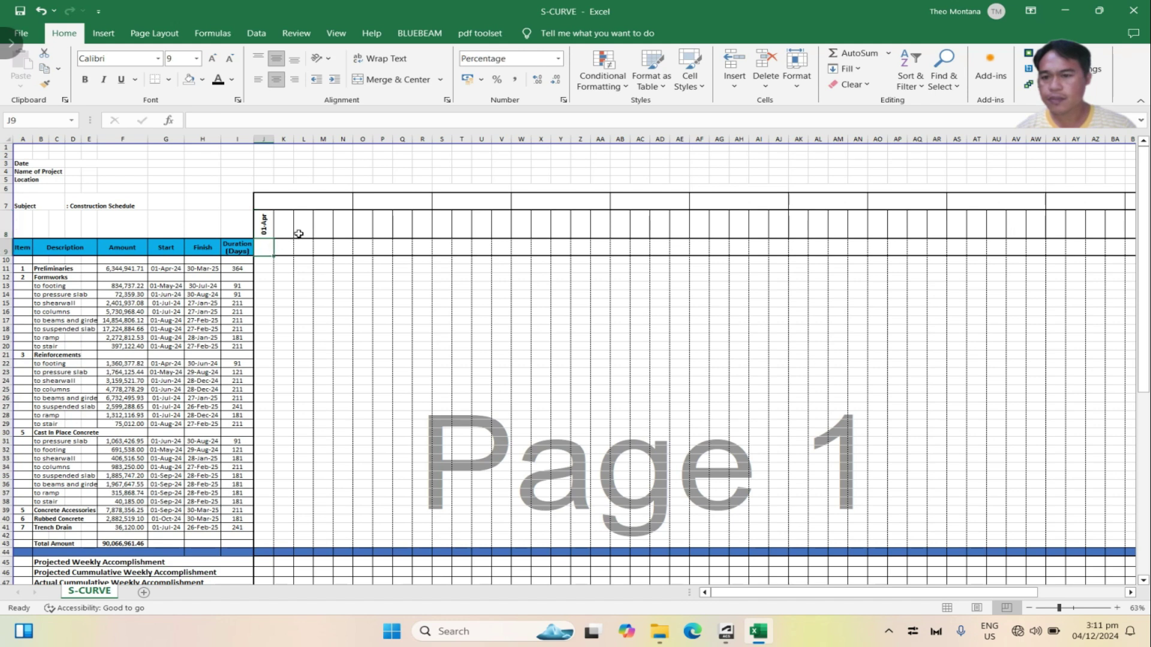
Switch the date format of cell J8 to mmm-yy and back to dd-mmm
left_click(266, 227)
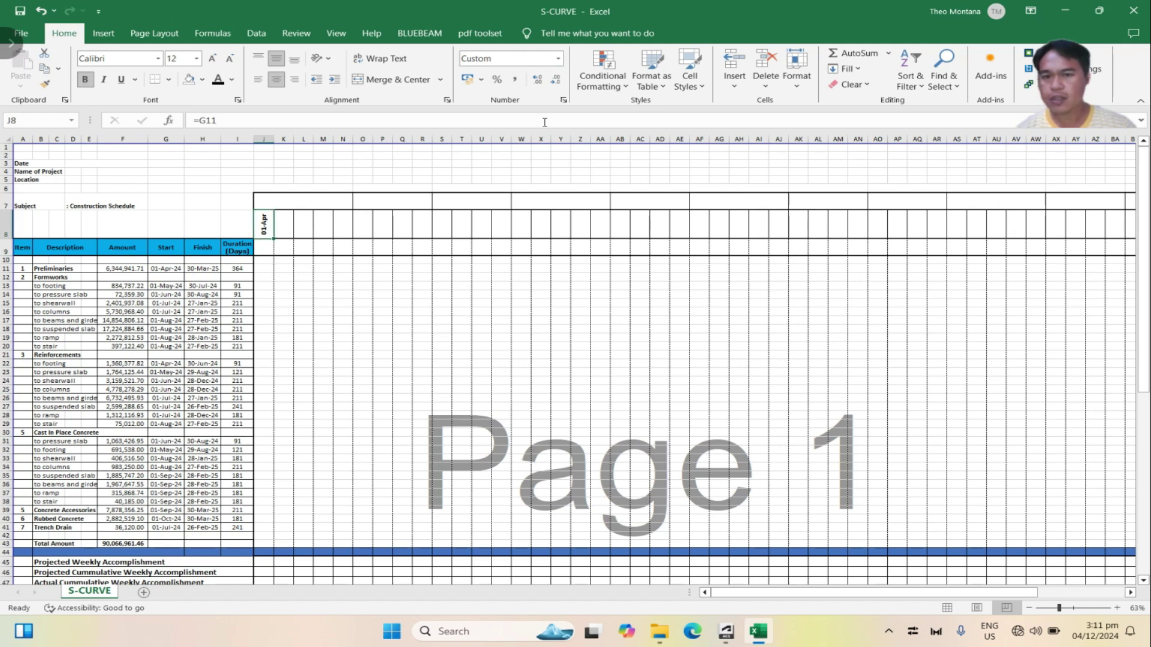
left_click(564, 101)
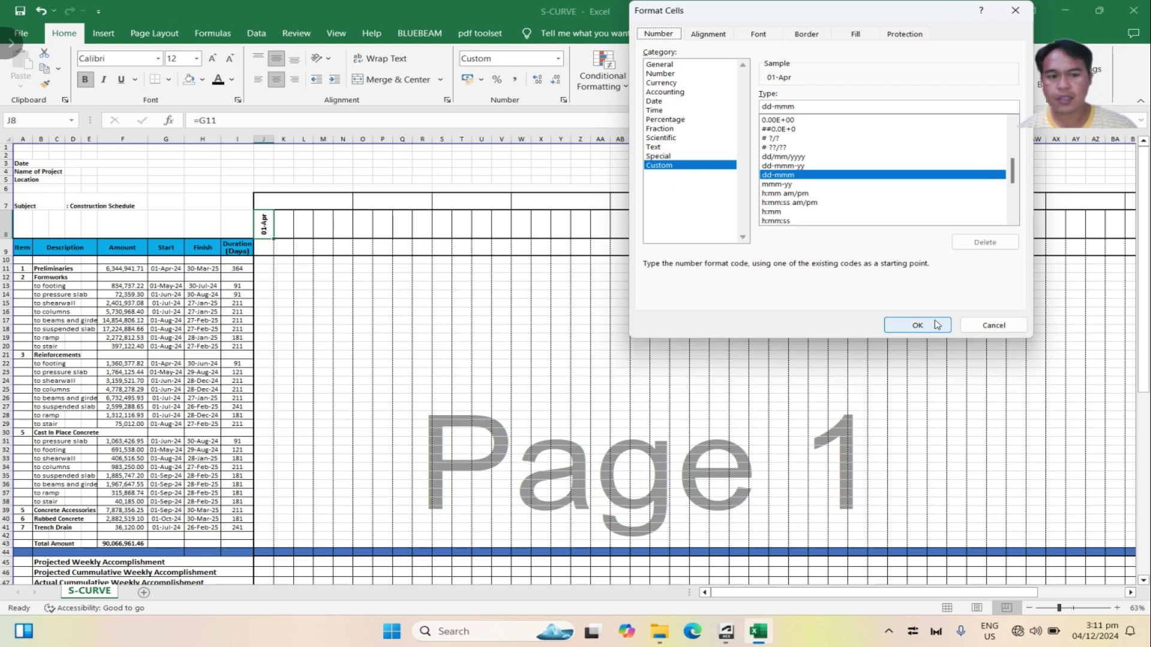
left_click(767, 186)
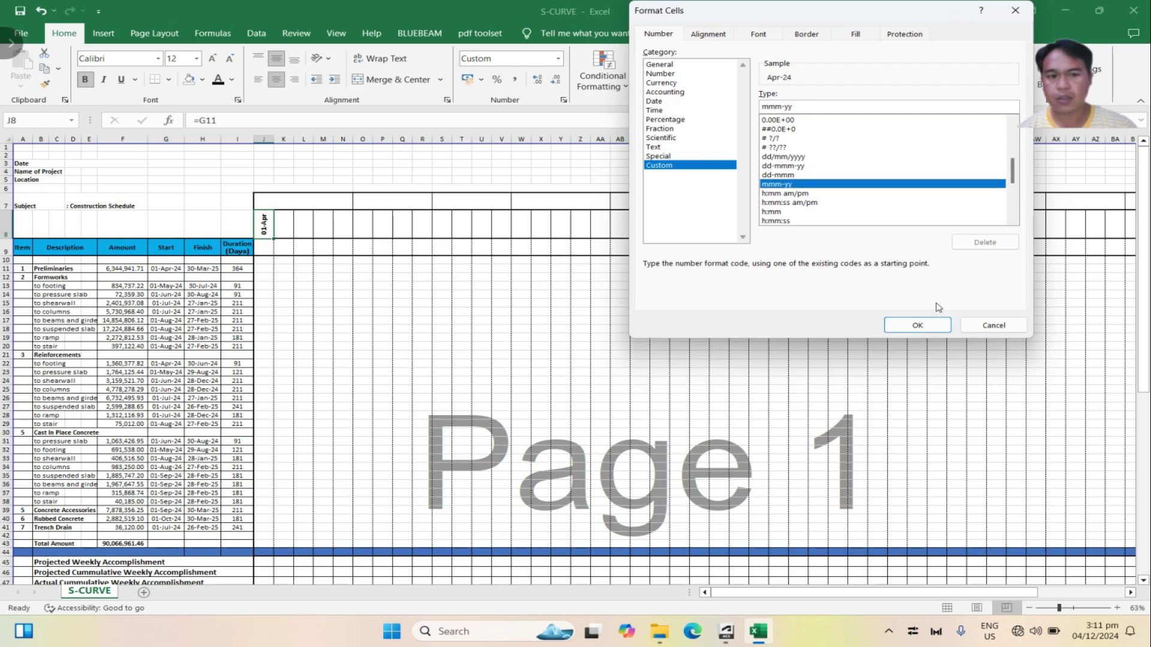
left_click(925, 331)
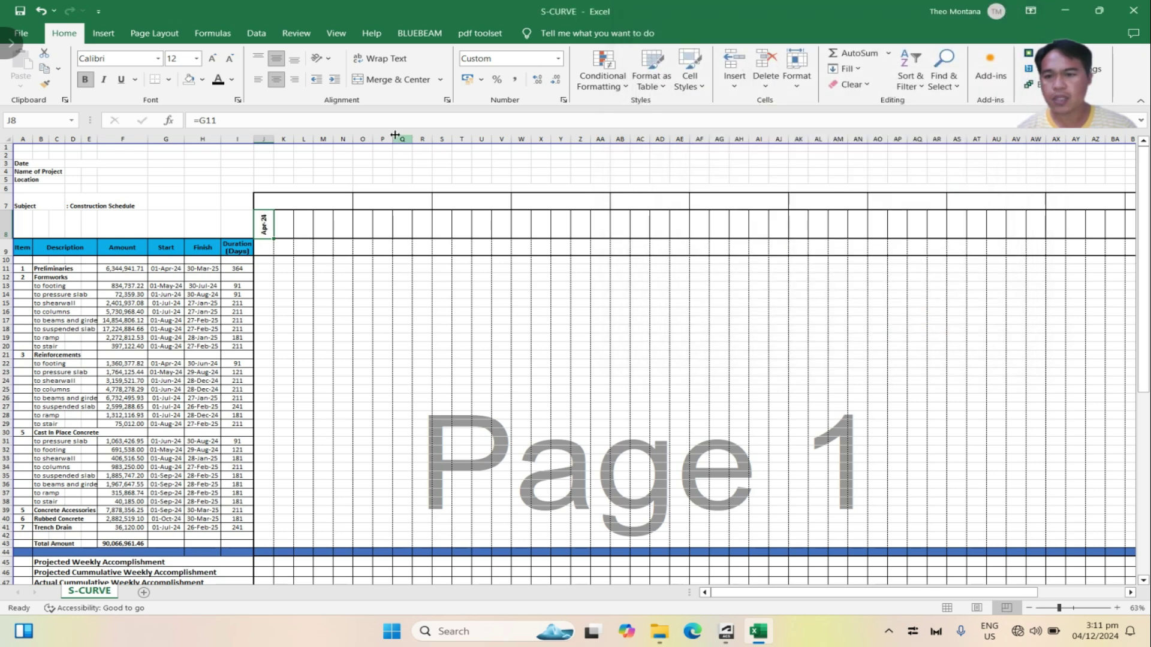
left_click(563, 100)
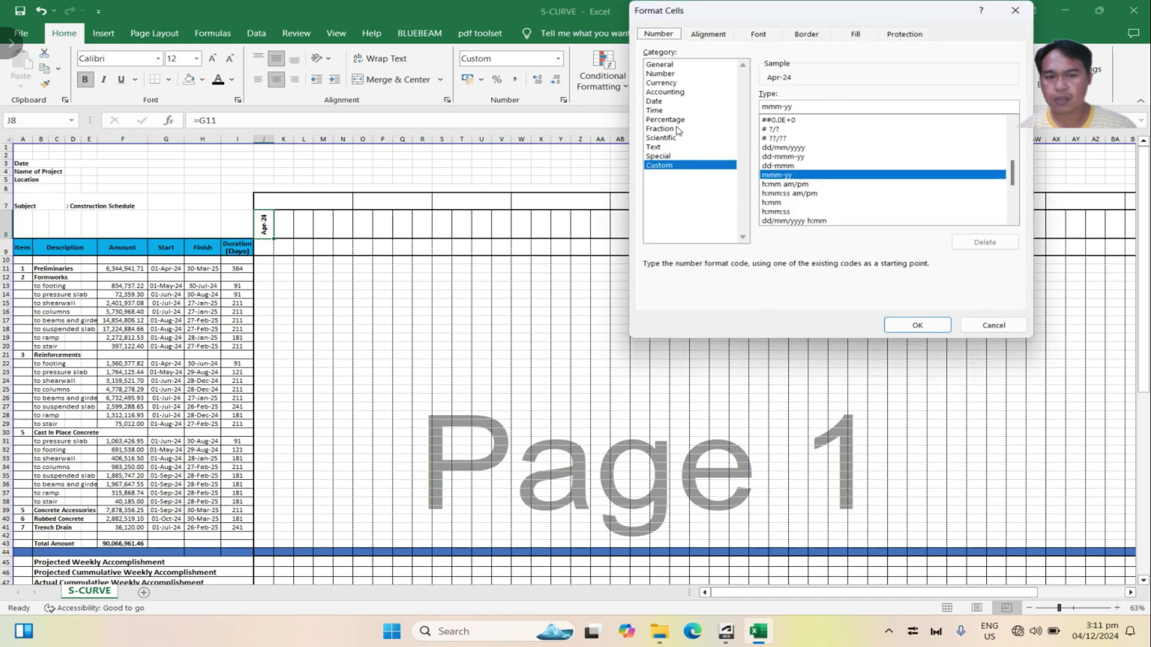
left_click(783, 167)
left_click(917, 325)
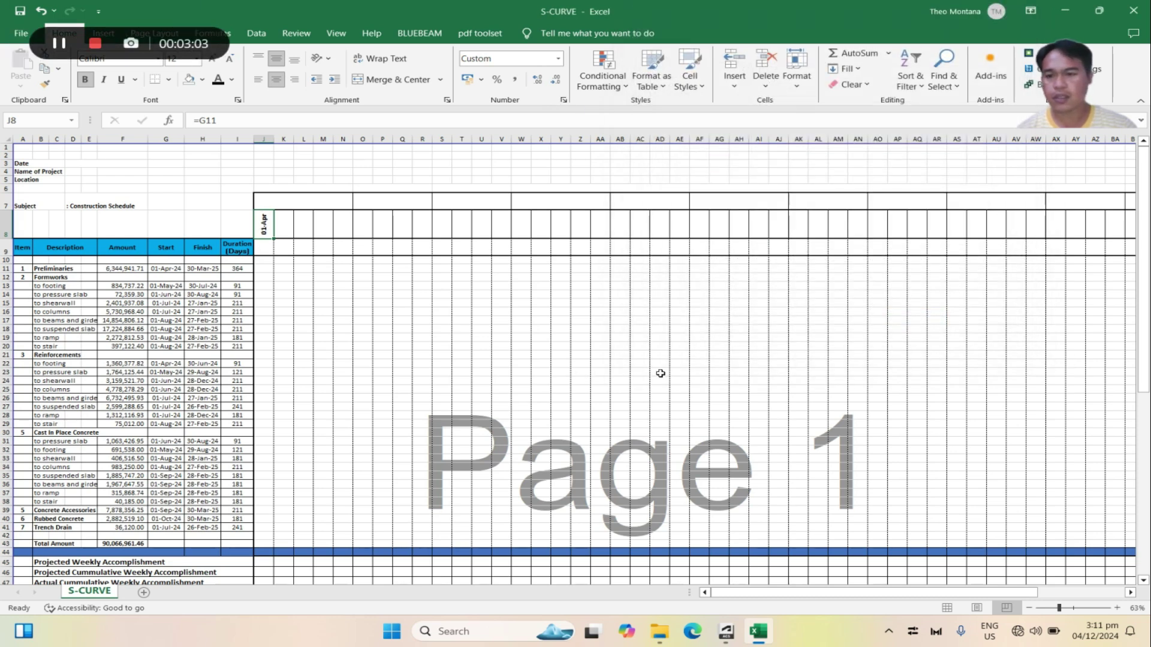
Enter the next weekly date in cell K8 with the formula =J8+7
left_click(283, 232)
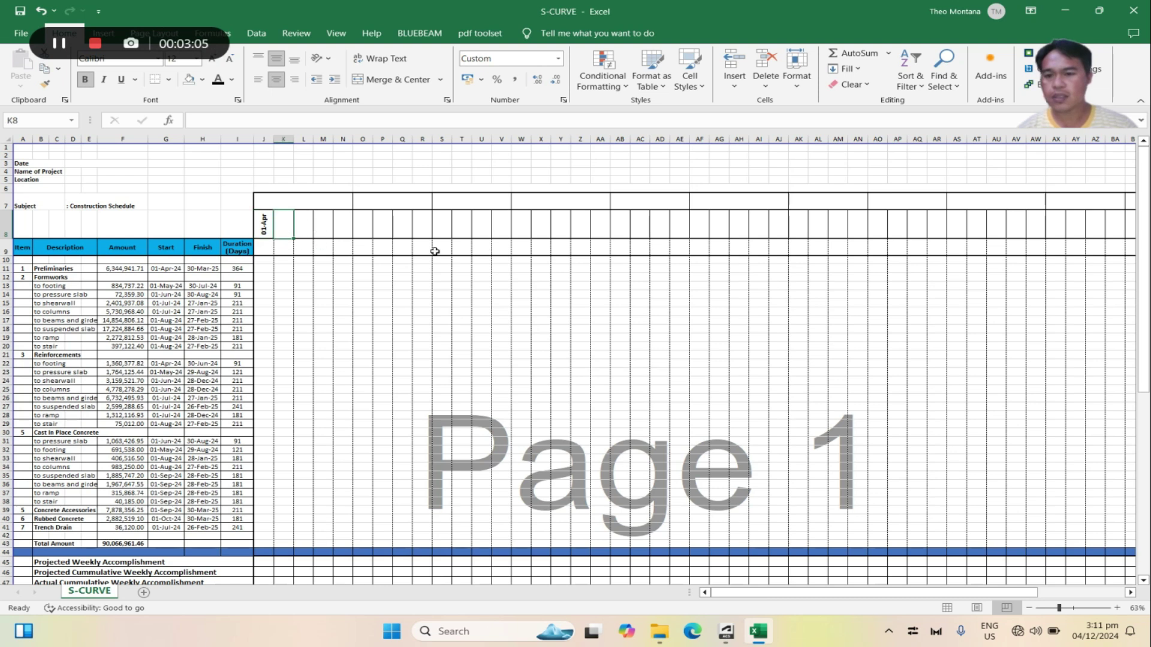
type("=")
left_click(265, 230)
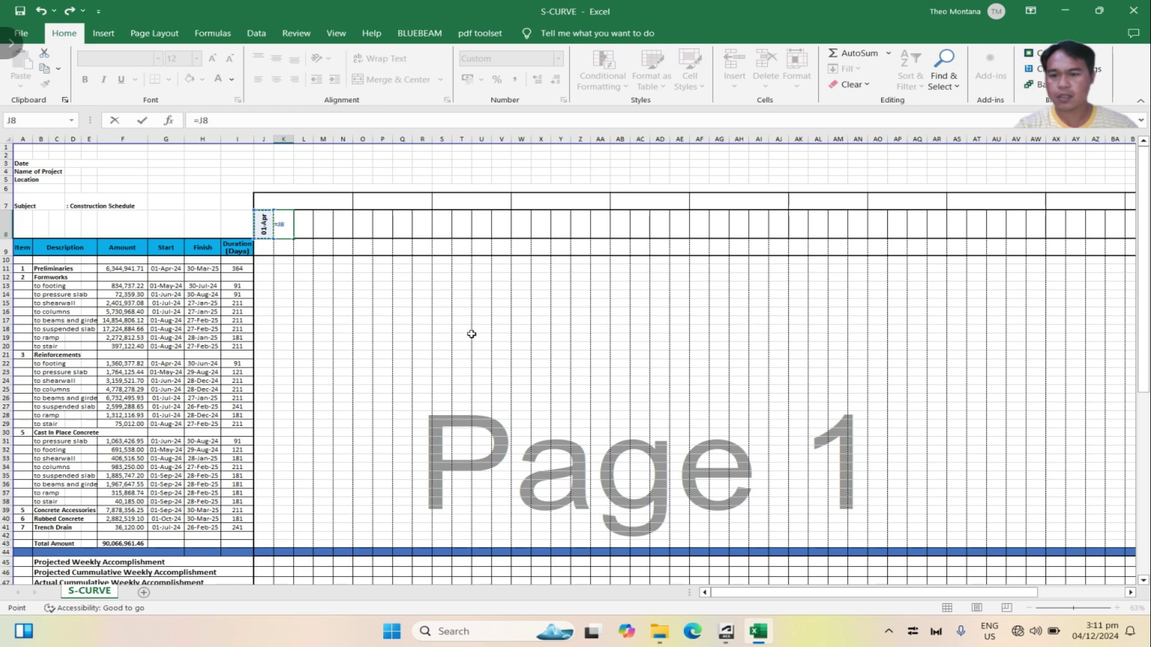
type("+7")
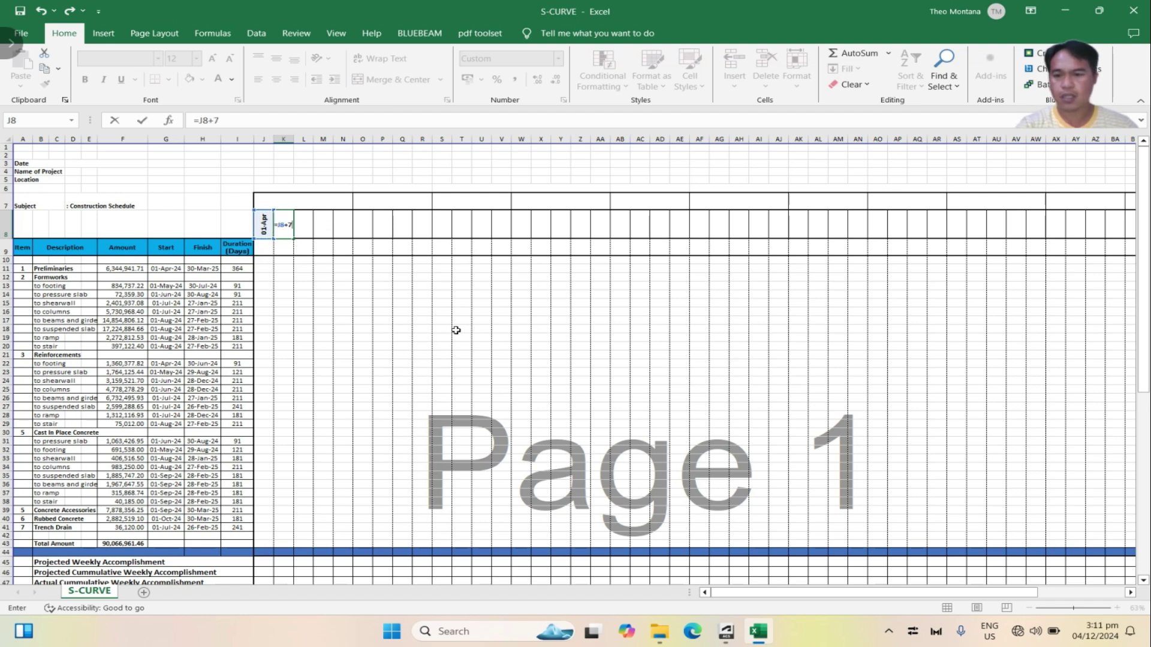
key("Return")
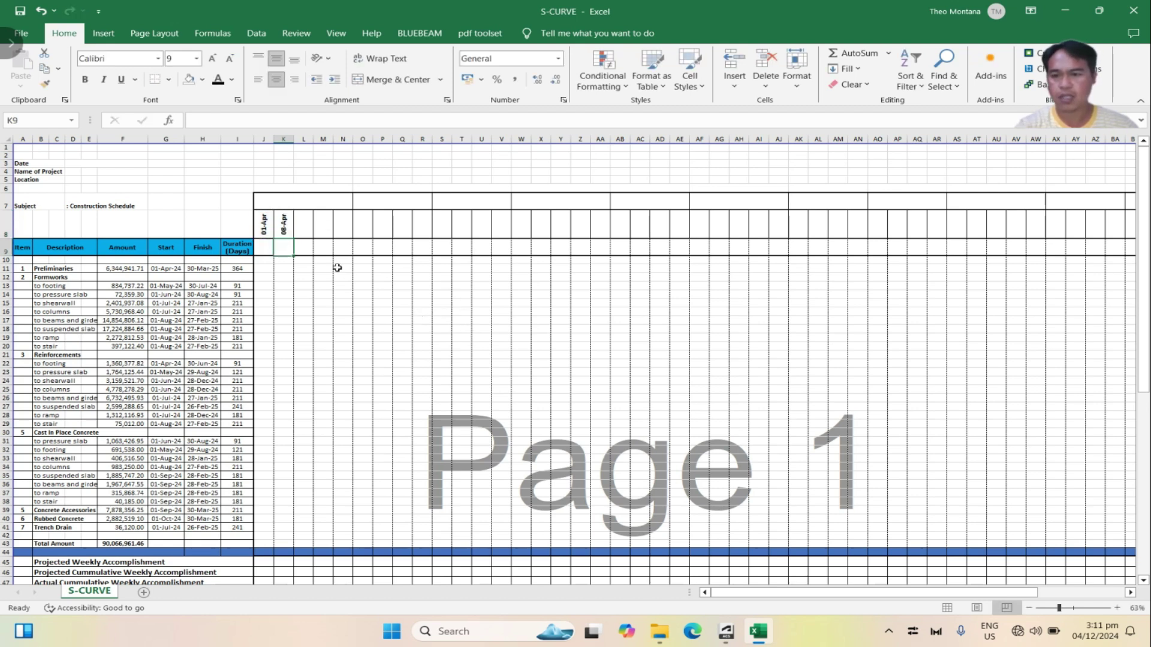
Fill the weekly date formula from K8 across row 8 through cell BI8
left_click(284, 230)
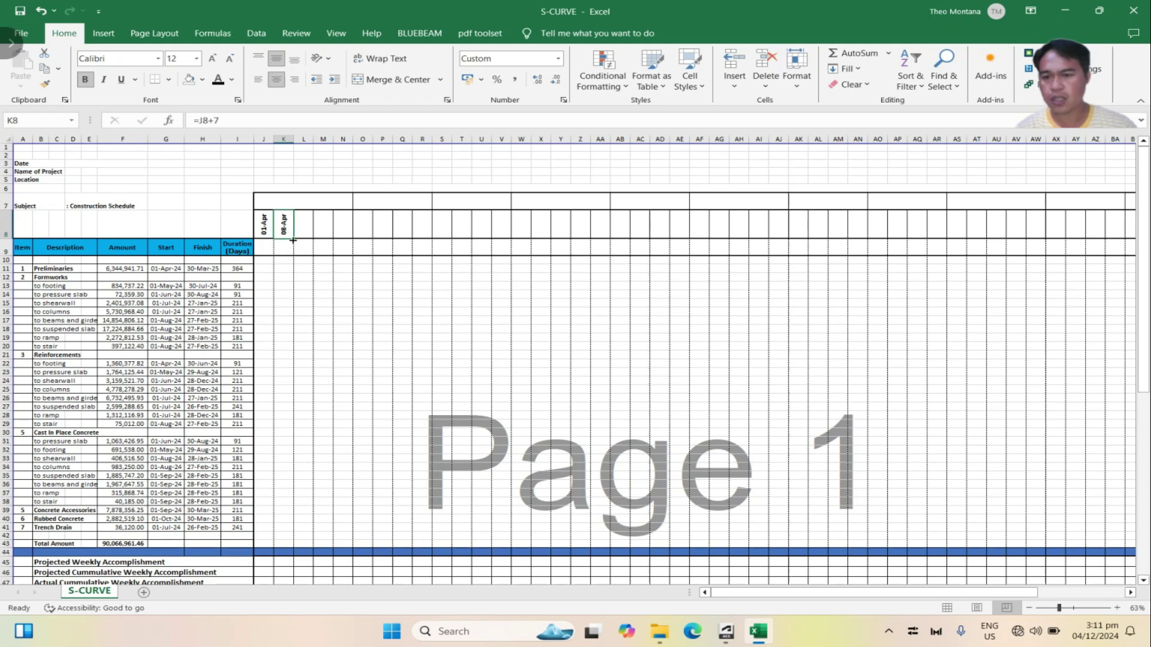
left_click_drag(293, 238, 958, 240)
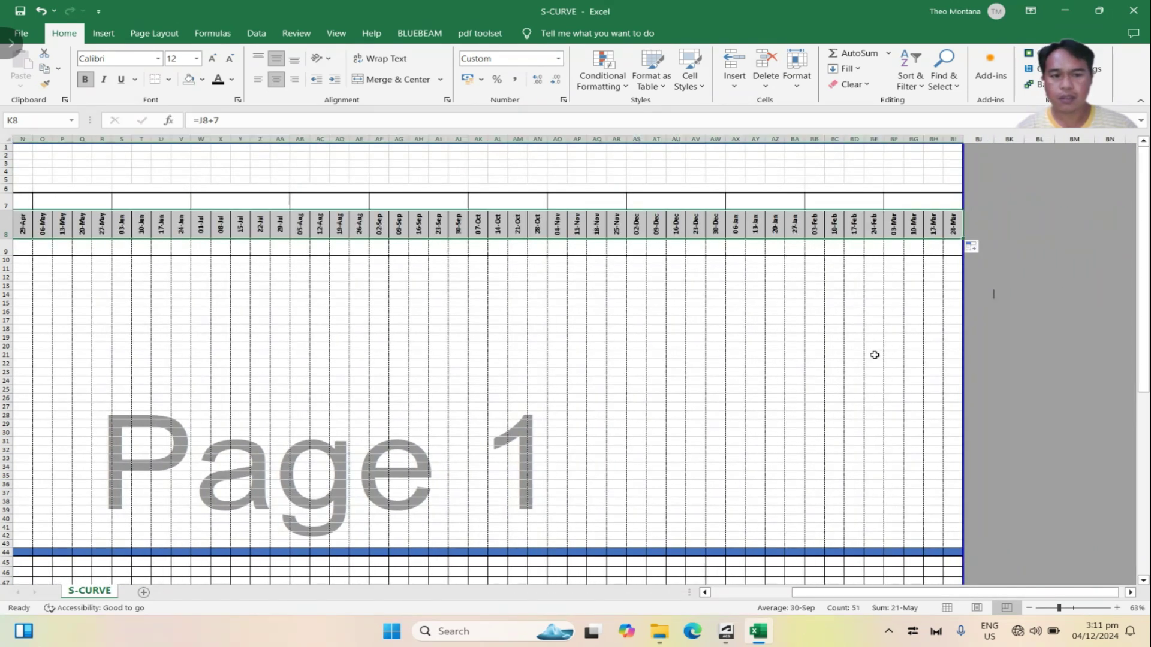
left_click_drag(942, 592, 861, 600)
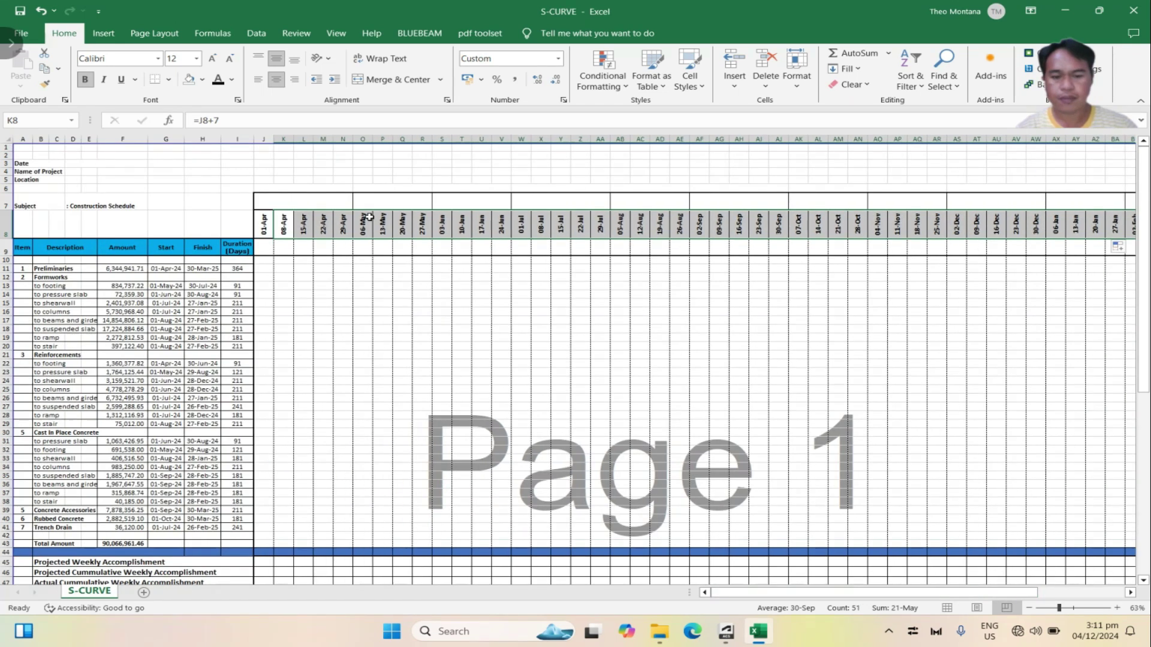
left_click(337, 248)
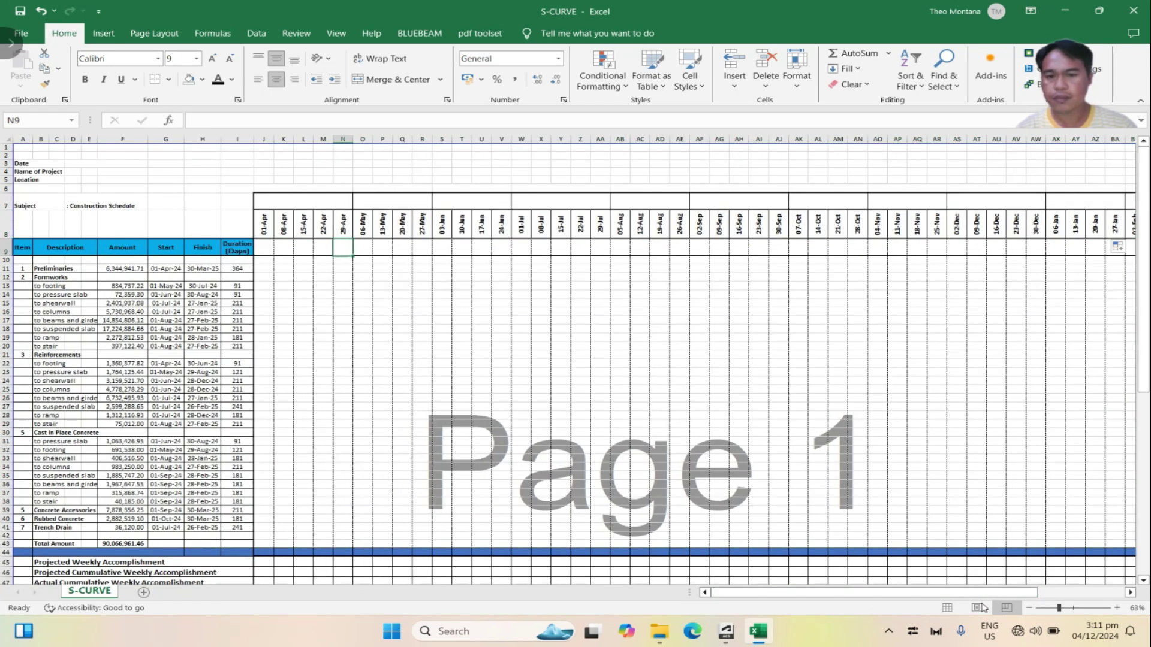
mouse_move(906, 598)
left_mouse_down()
mouse_move(986, 596)
mouse_move(909, 599)
left_mouse_up()
left_click(203, 269)
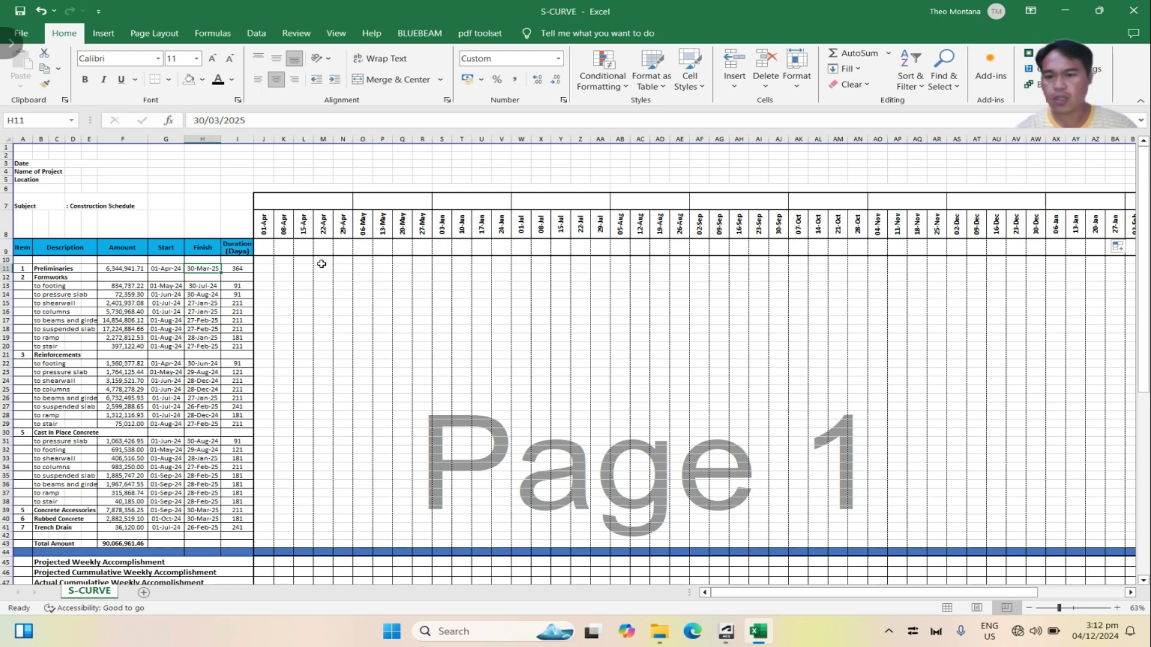
Enter 1% in cell J9 under the first weekly date
left_click(263, 249)
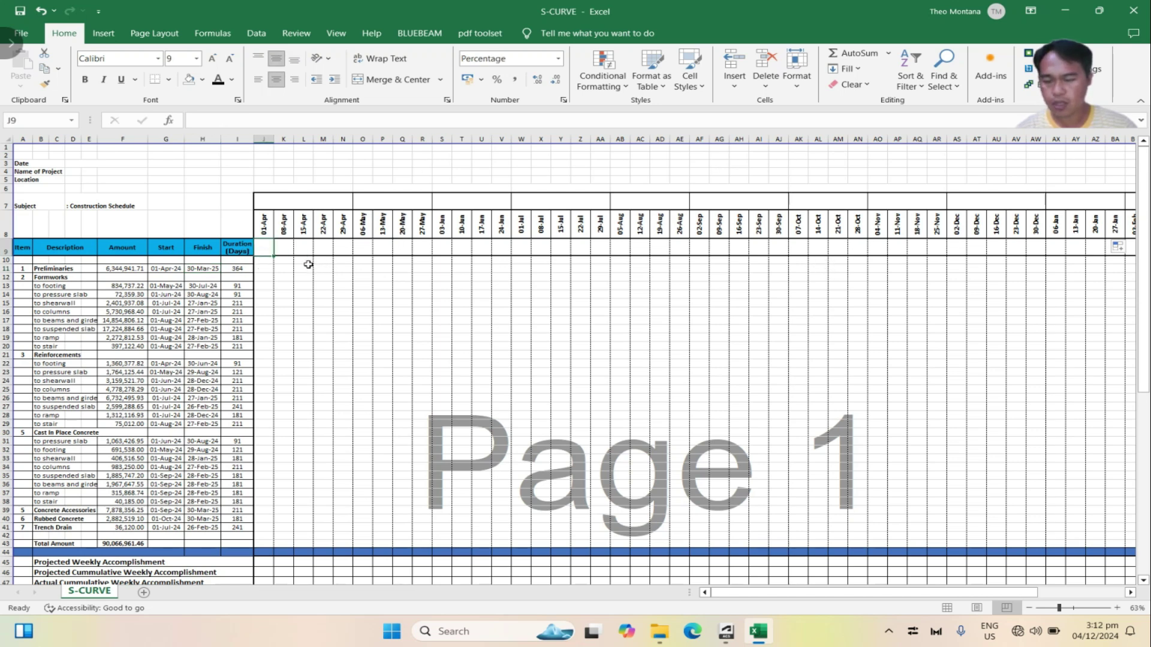
type("1")
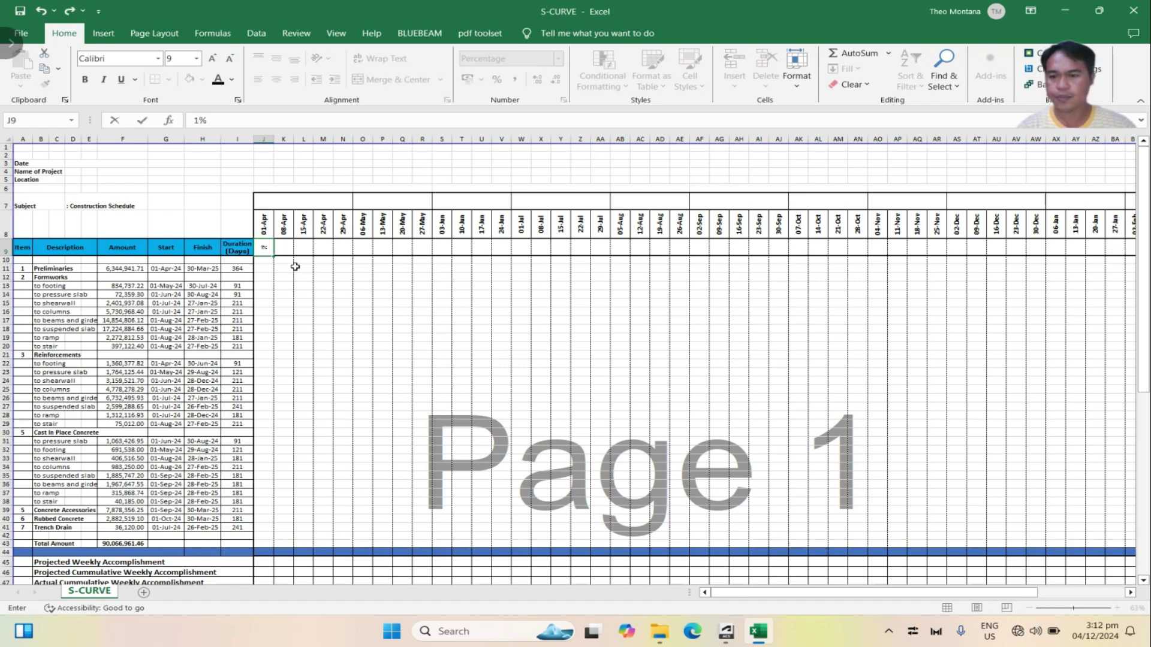
key("Return")
Apply the custom number format wk#,##0 to cell J9
left_click(259, 250)
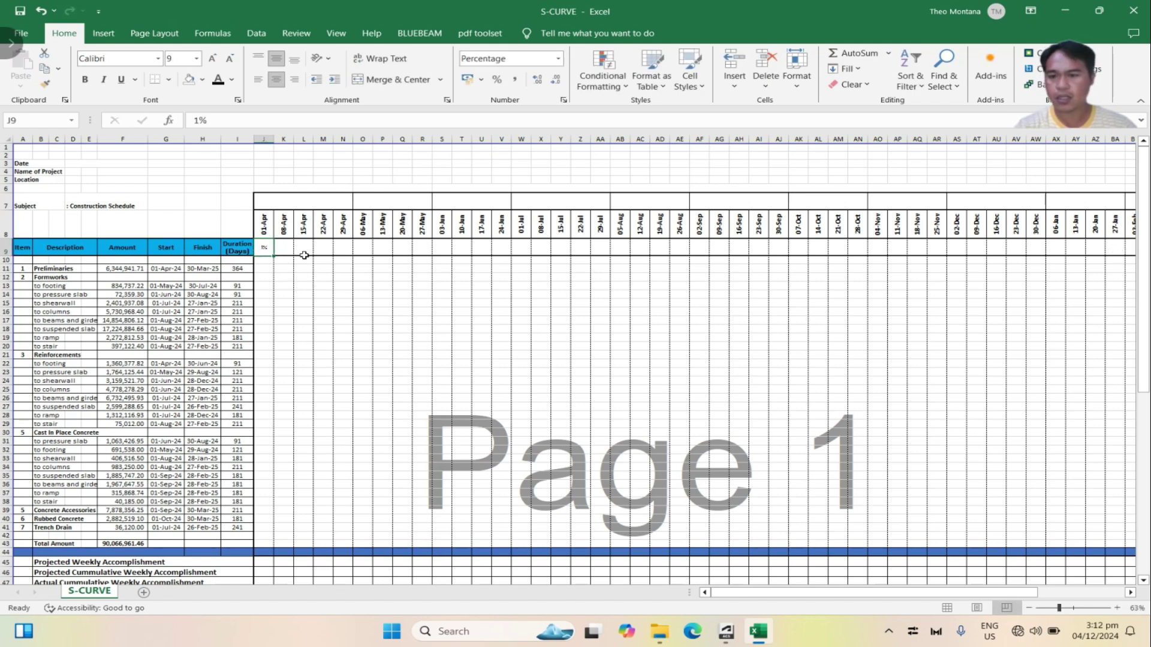
left_click(564, 100)
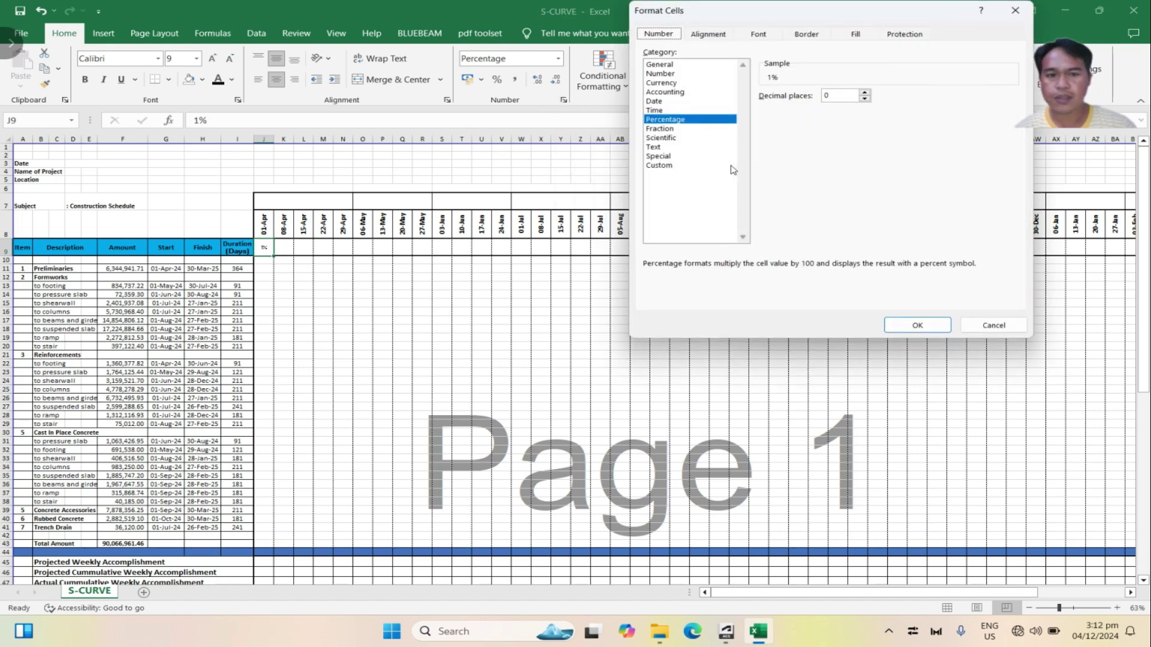
left_click(659, 166)
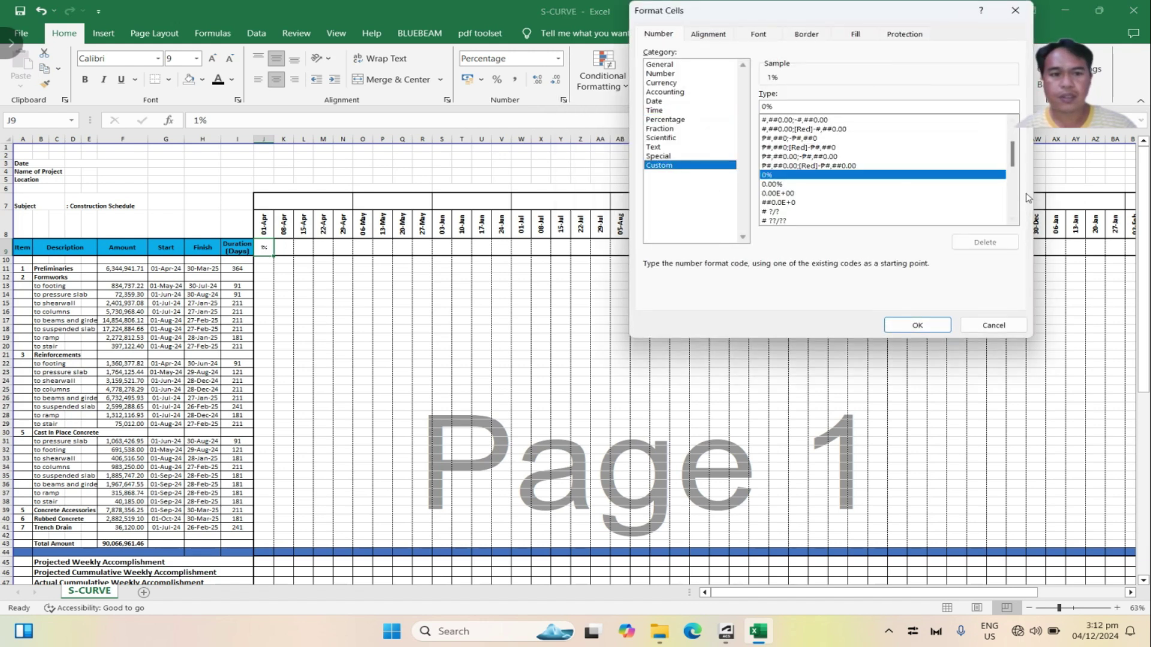
left_click_drag(1013, 154, 1023, 138)
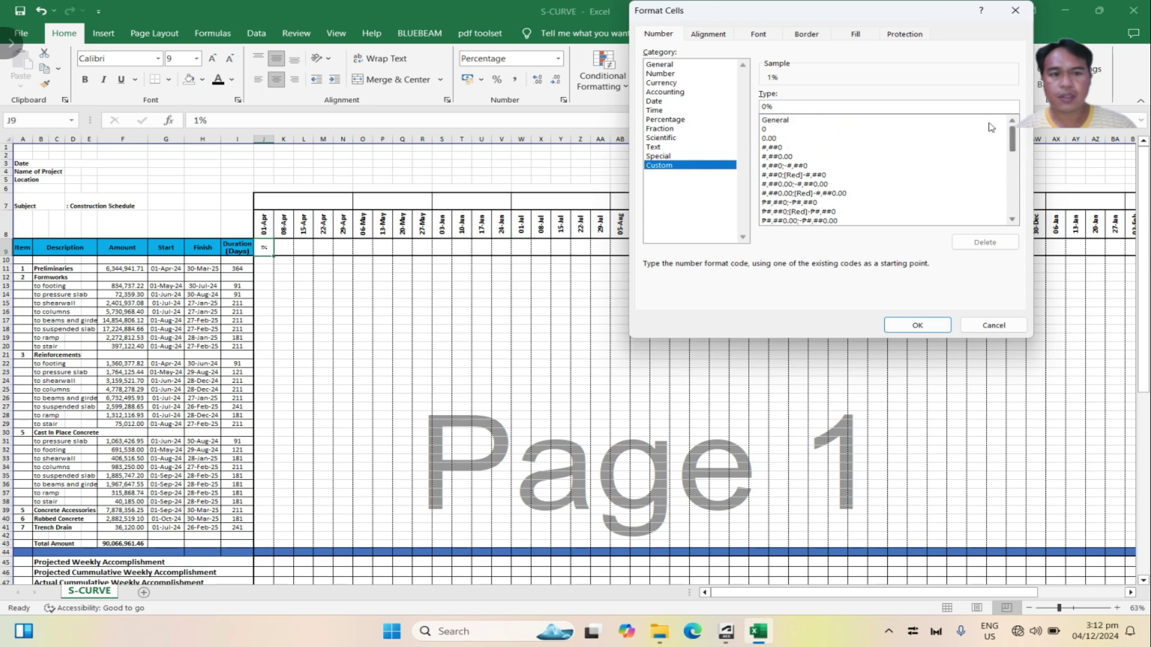
left_click(775, 148)
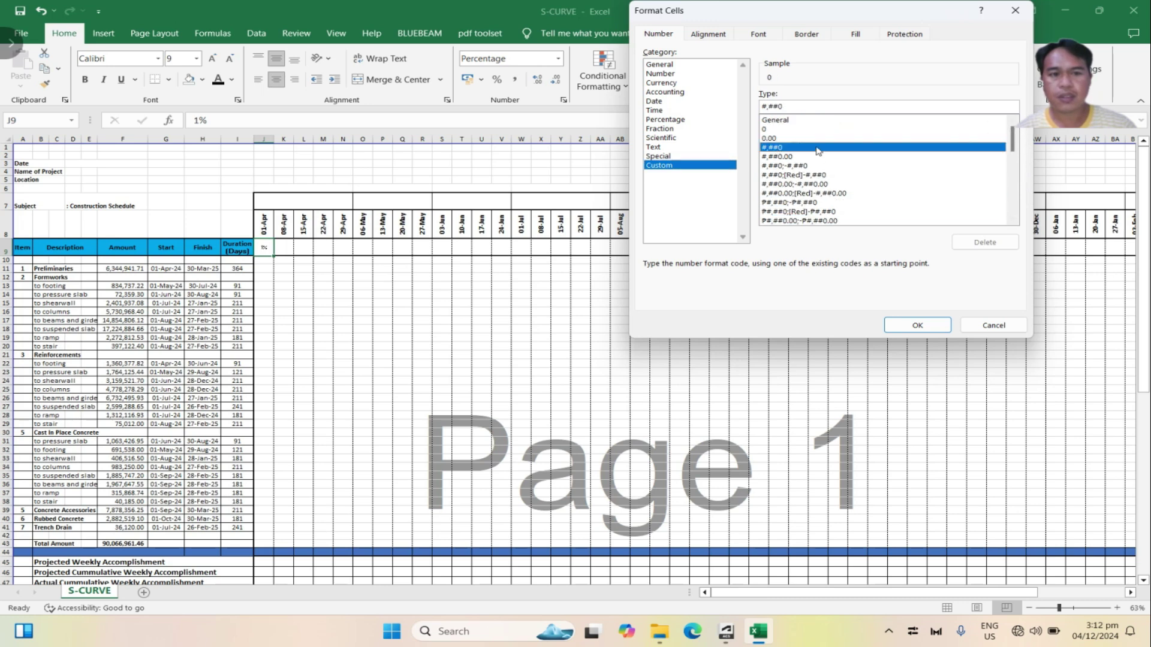
left_click(763, 108)
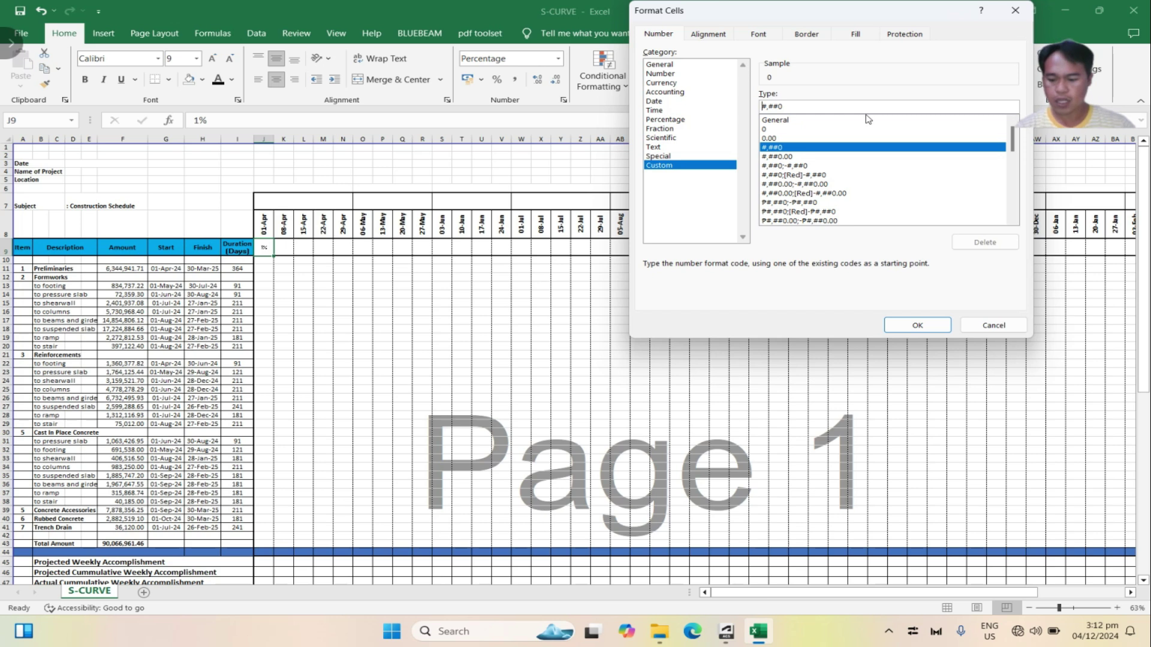
type("w")
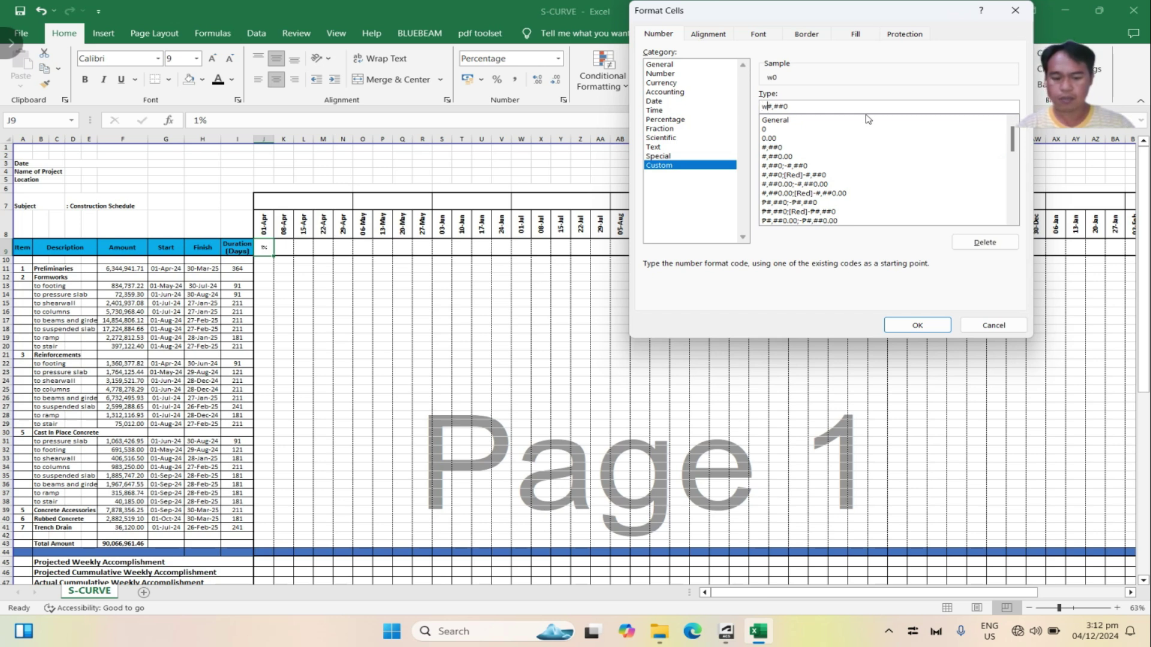
type("k")
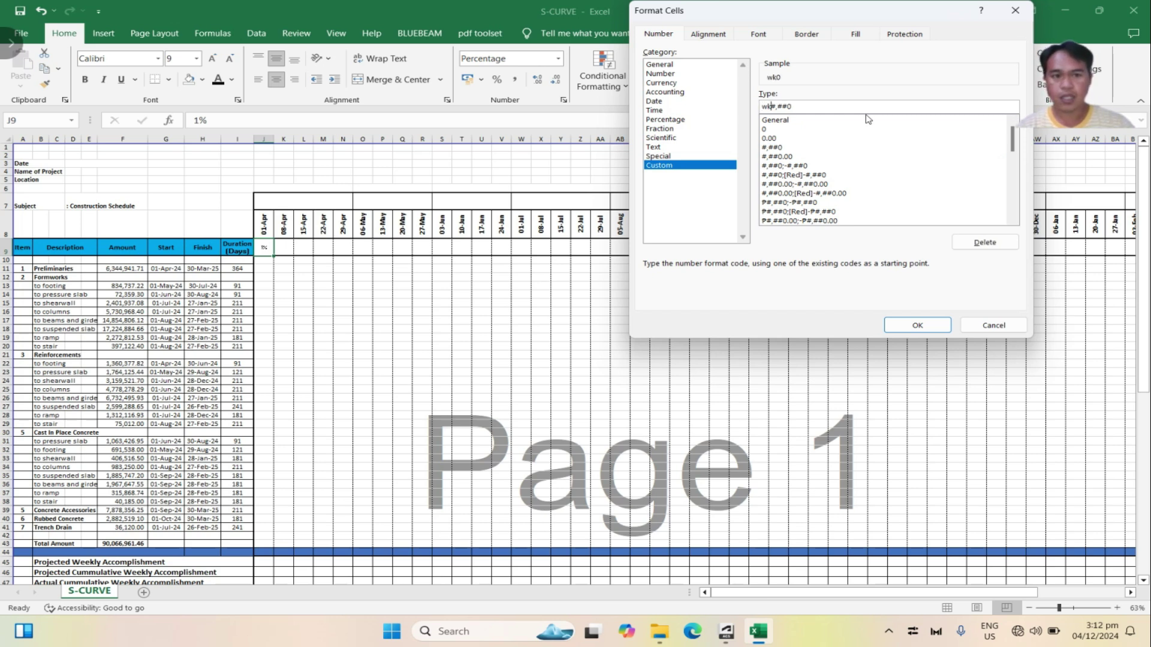
left_click(930, 329)
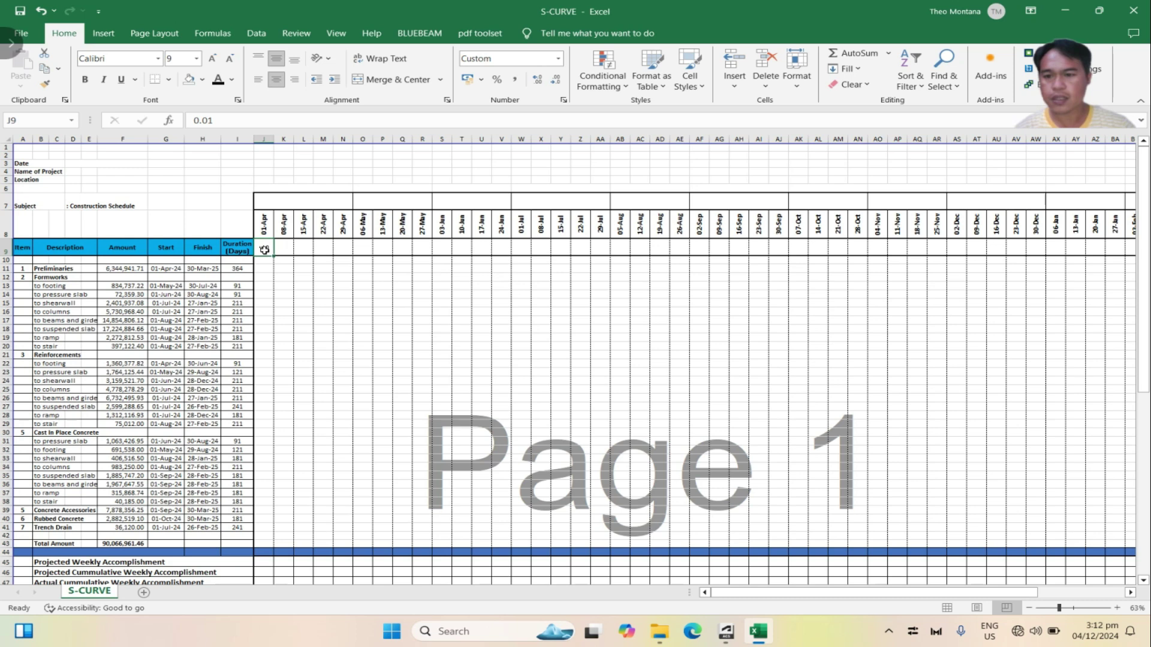
Enter 1 as the first week number in cell J9 and set its font size to 11
type("1")
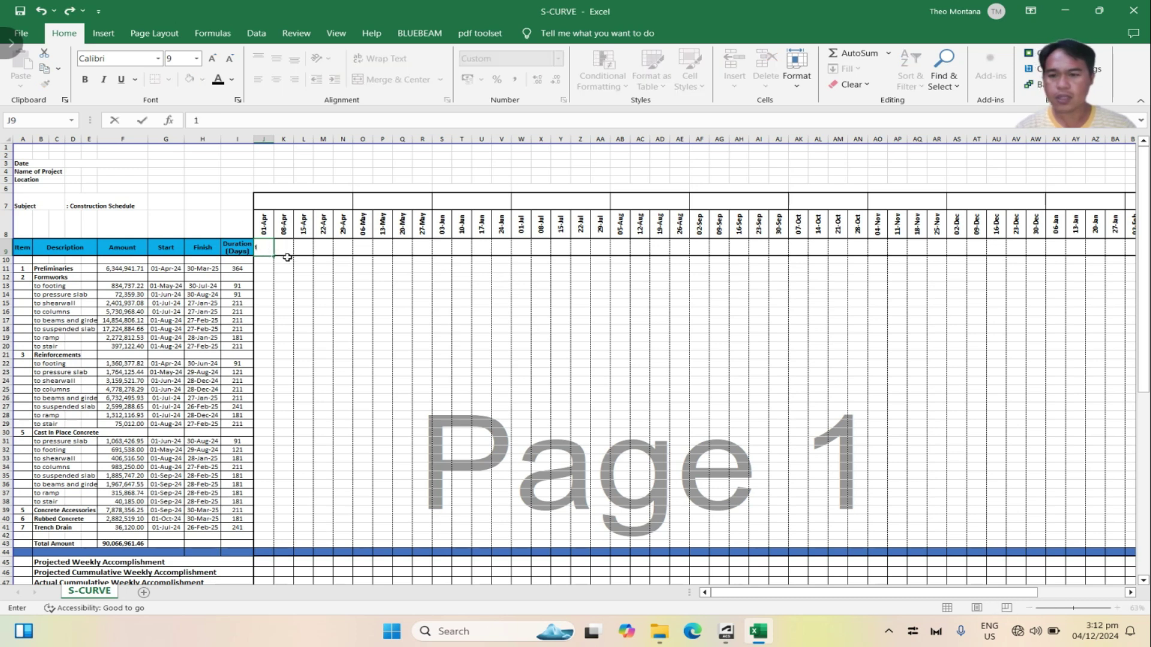
key("Return")
left_click(266, 251)
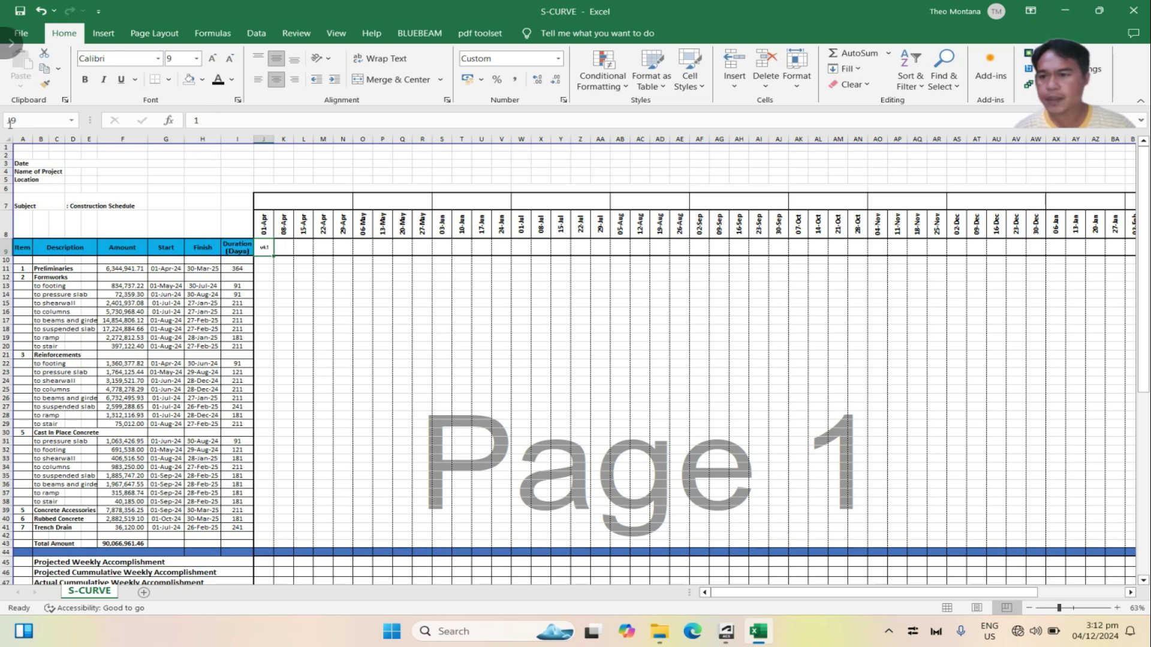
left_click(196, 59)
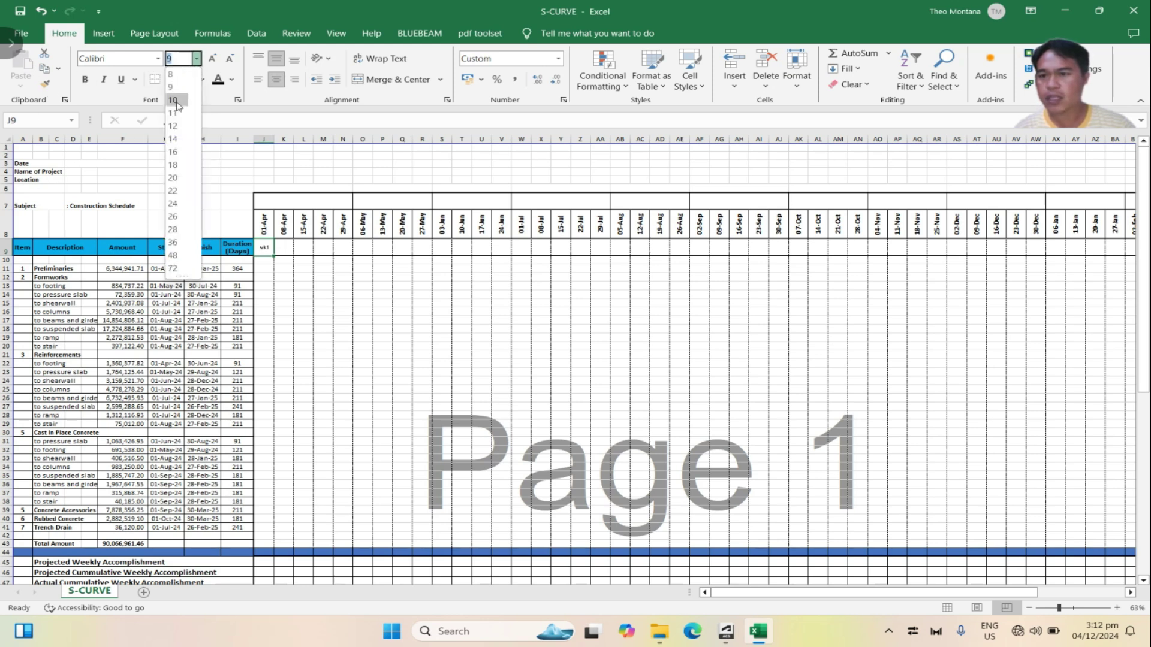
left_click(174, 113)
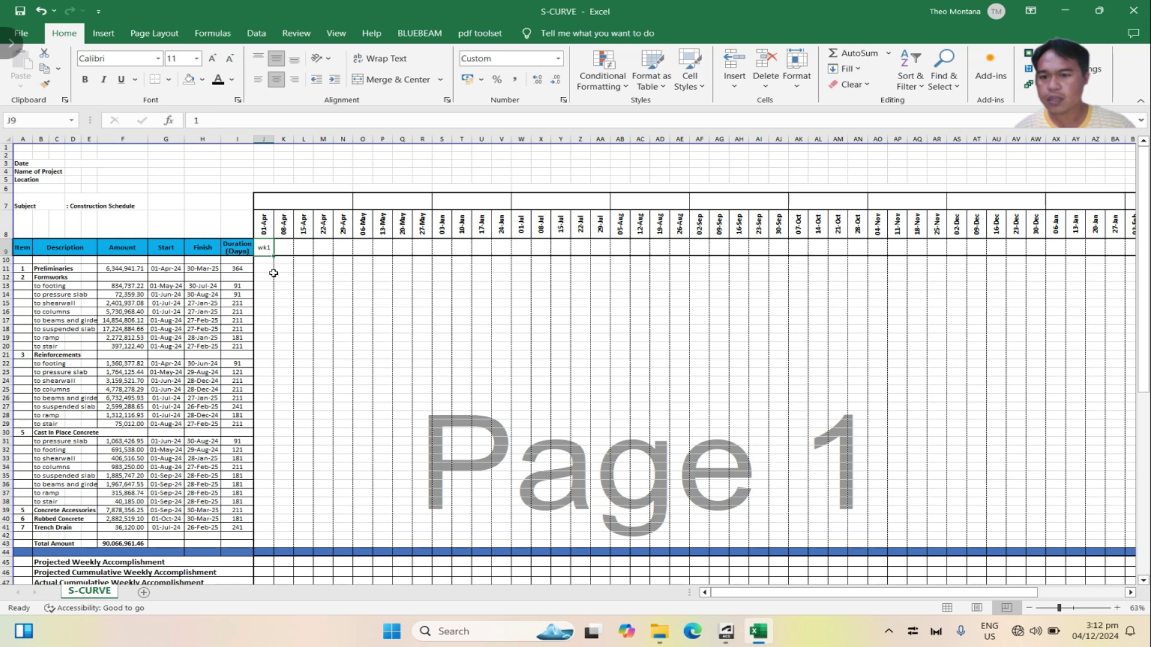
Enter the second week number in cell K9 with the formula =J9+1
left_click(286, 251)
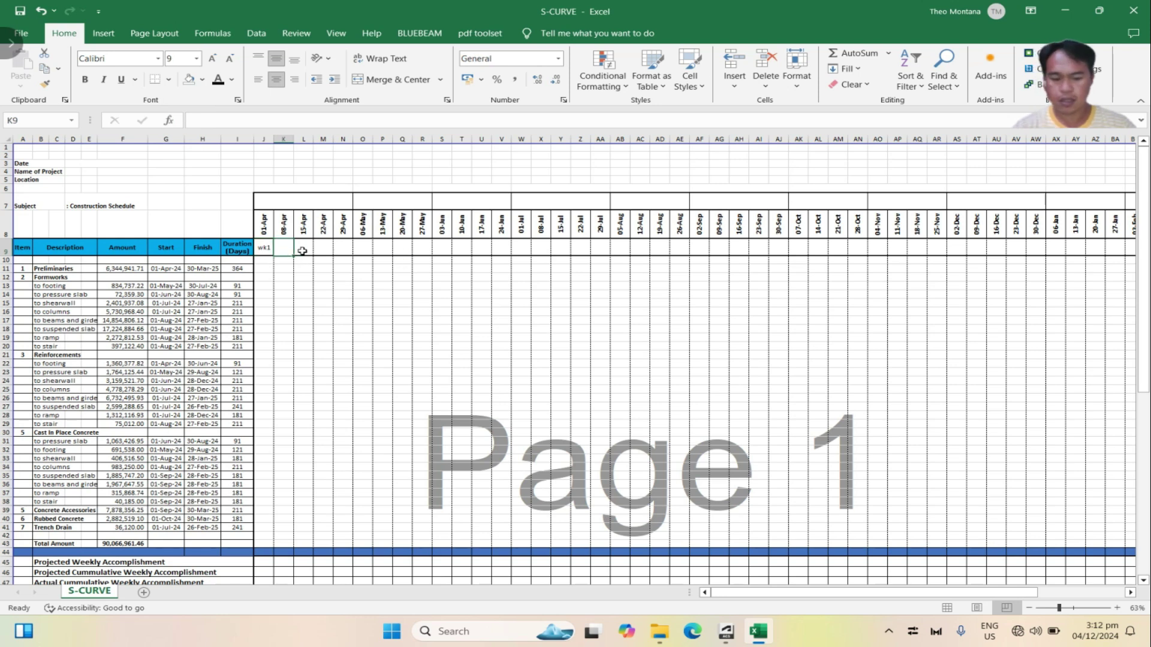
type("=")
left_click(261, 248)
type("+1")
key("Return")
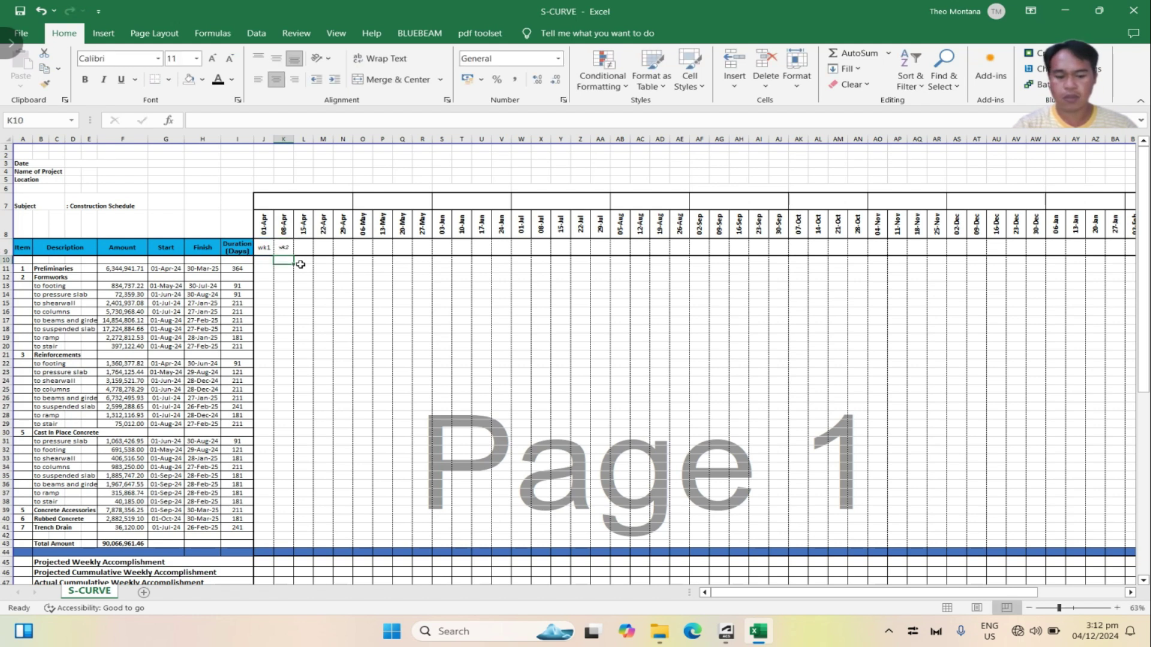
Fill the week number formula from K9 across row 9 through BI9 and set the font size of these cells to 11
left_click(290, 248)
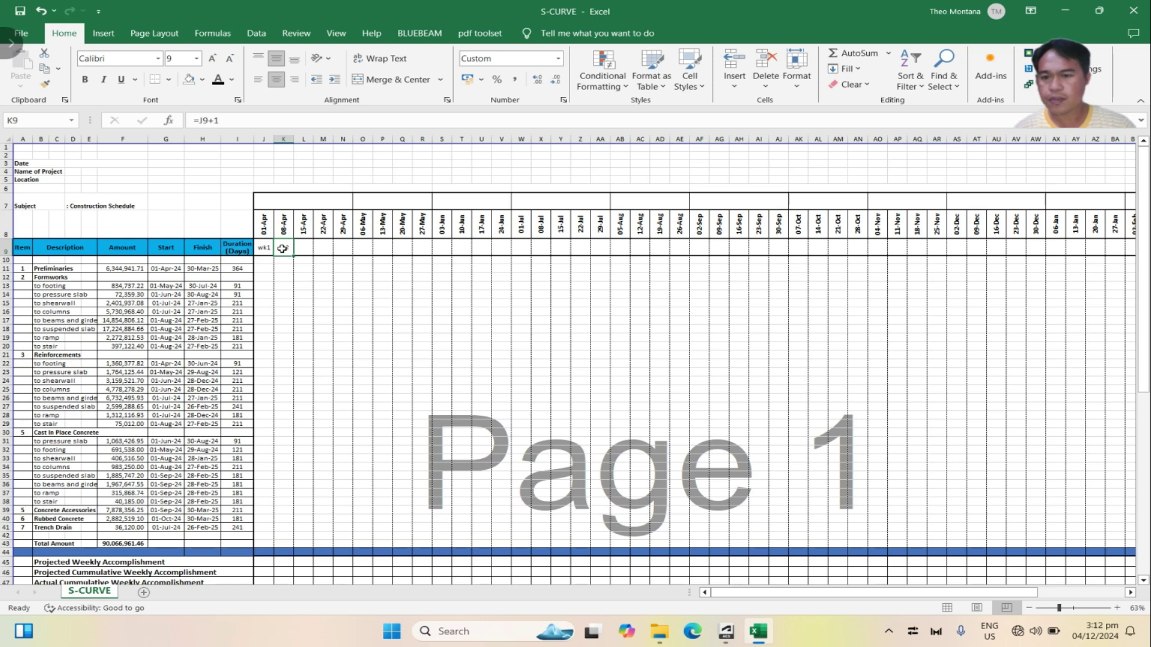
left_click_drag(294, 257, 1073, 259)
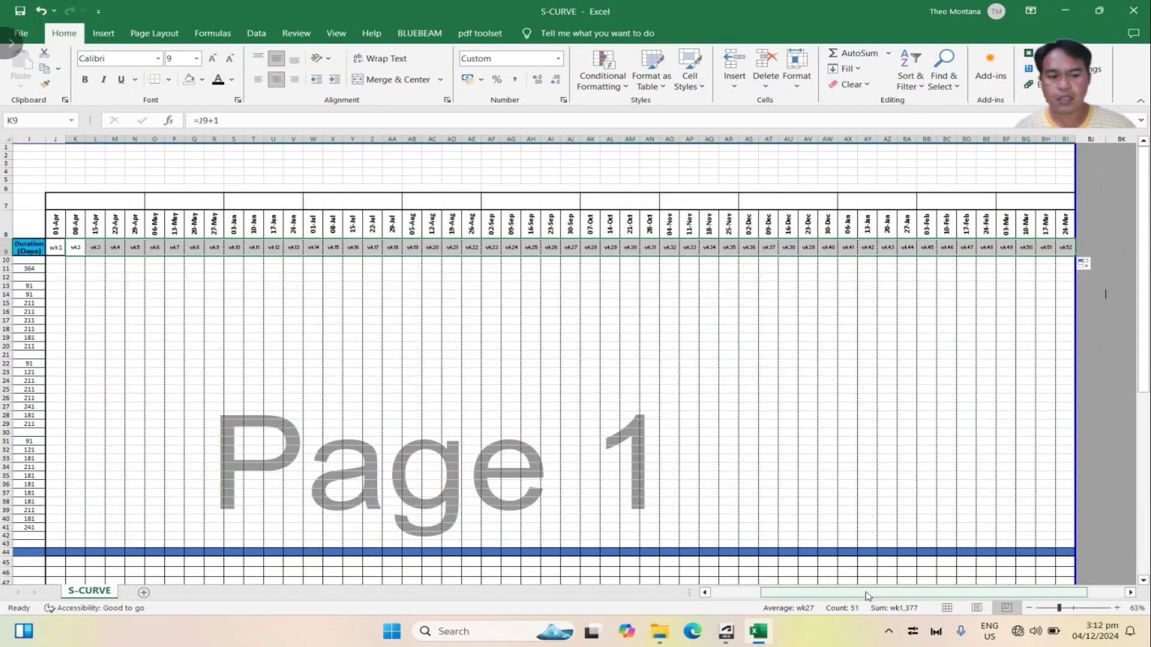
left_click_drag(867, 596, 817, 596)
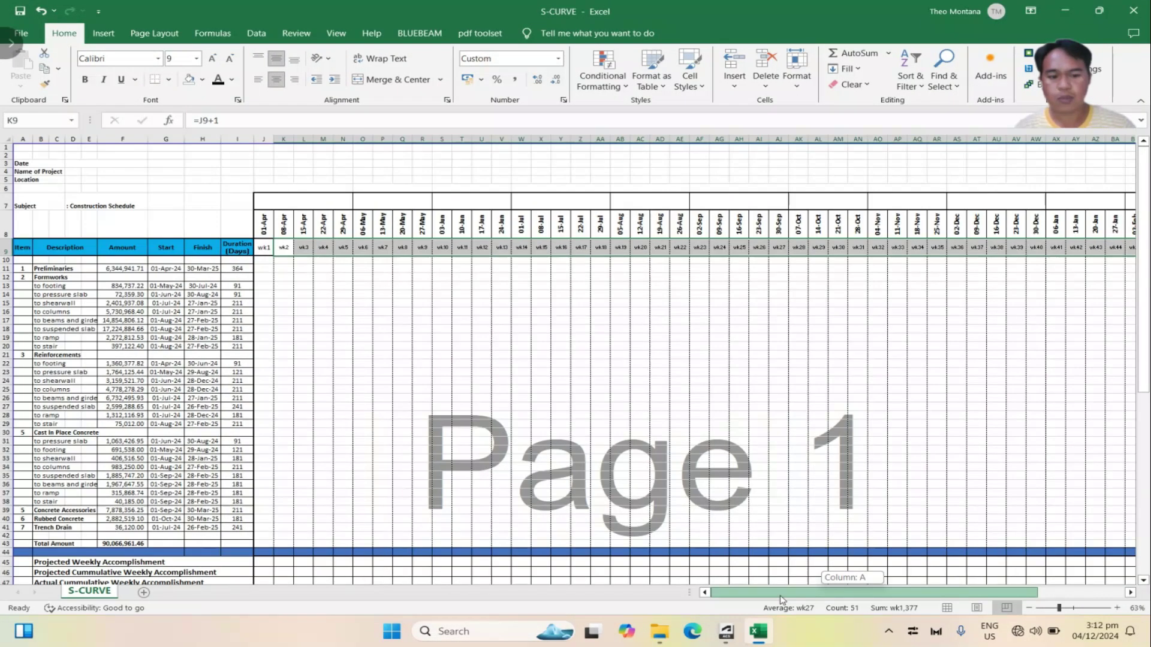
left_click(198, 59)
left_click(178, 115)
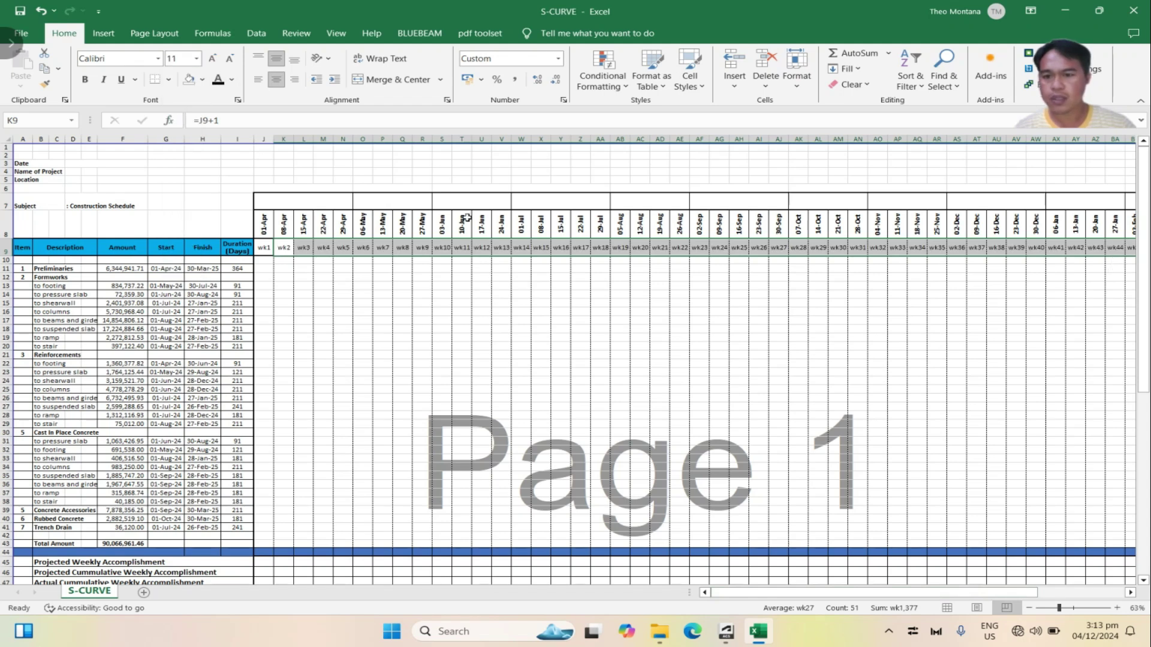
left_click_drag(863, 594, 956, 597)
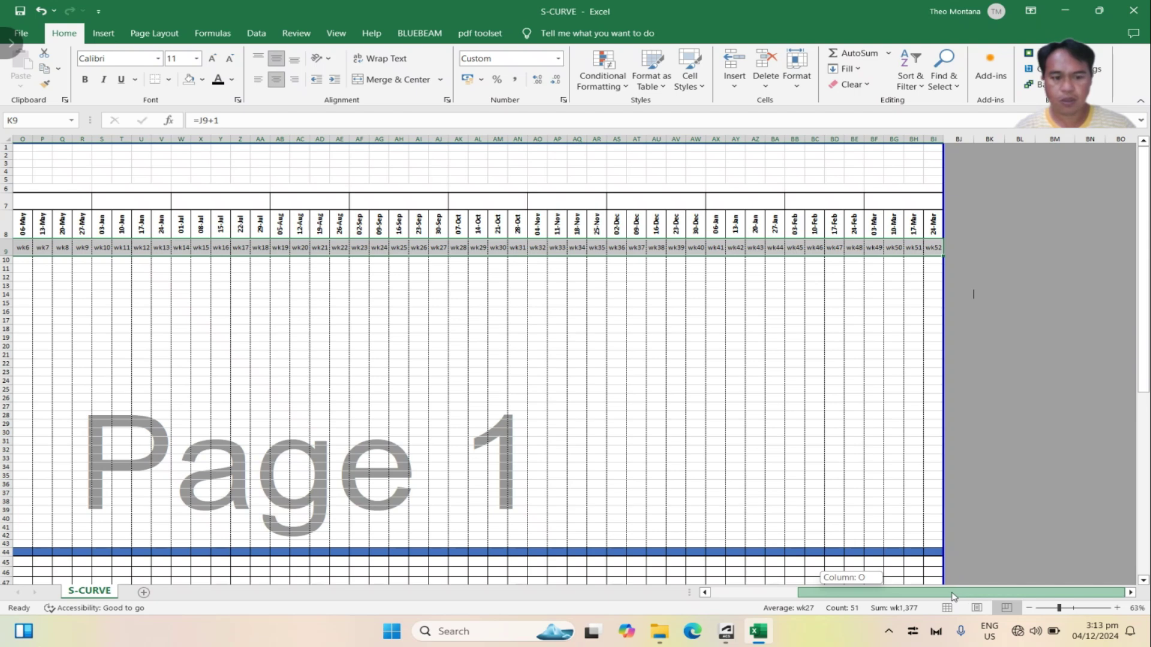
left_click_drag(953, 596, 953, 595)
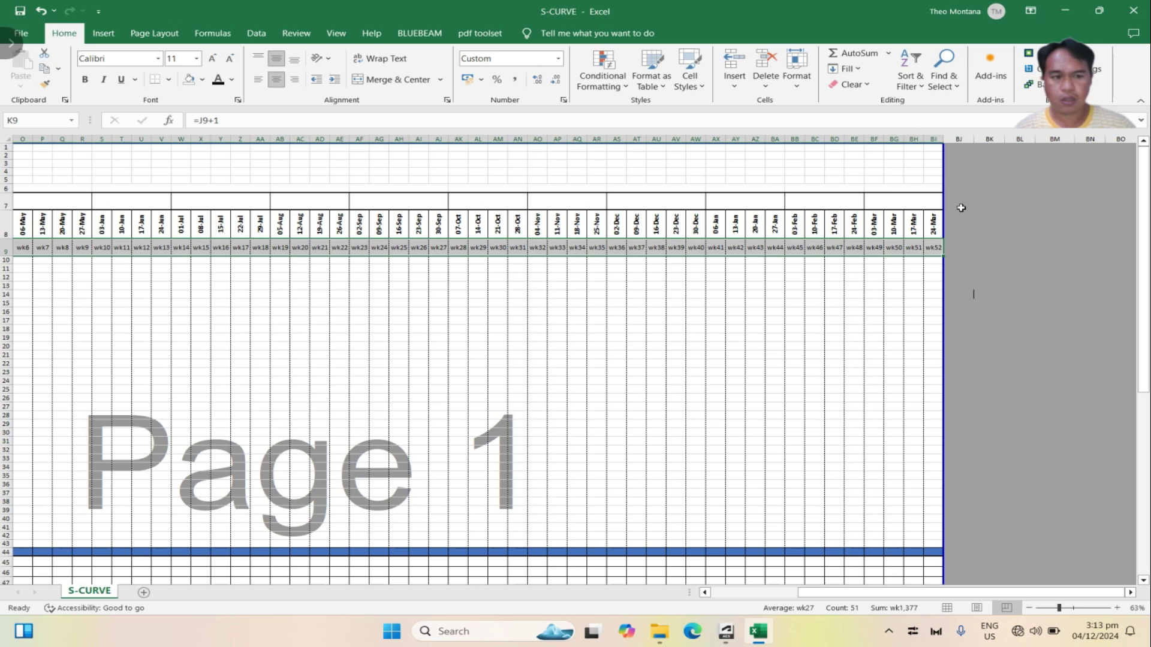
left_click(935, 231)
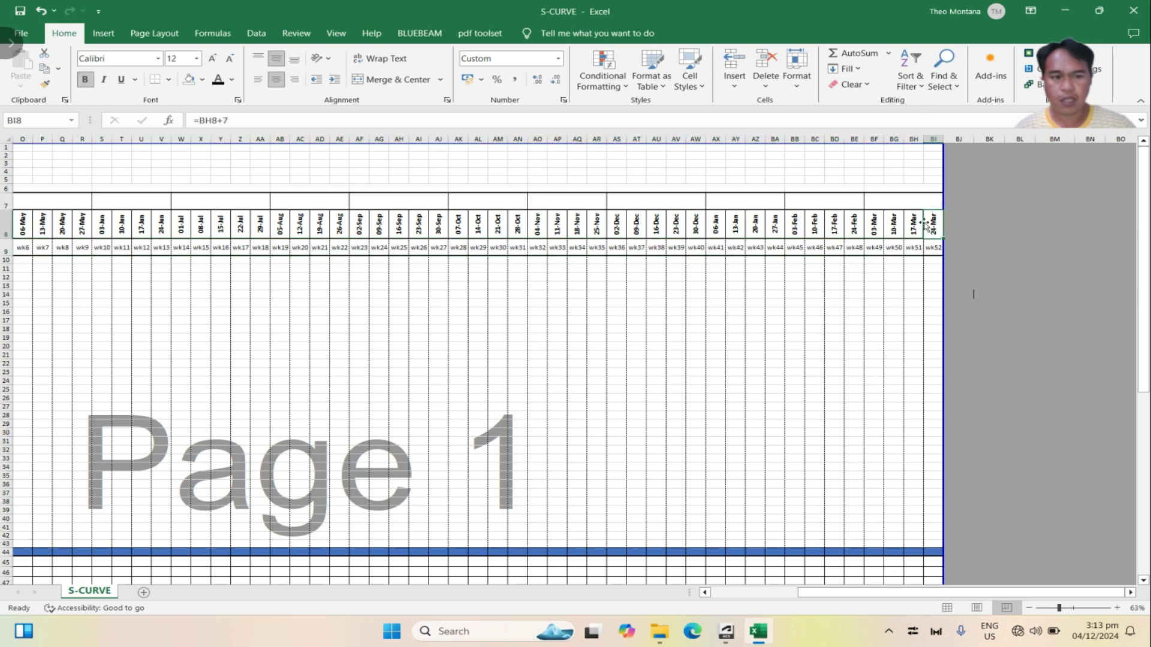
Link the first merged month heading, J7, to the April date in K8 with the formula =K8
left_click_drag(875, 595, 777, 597)
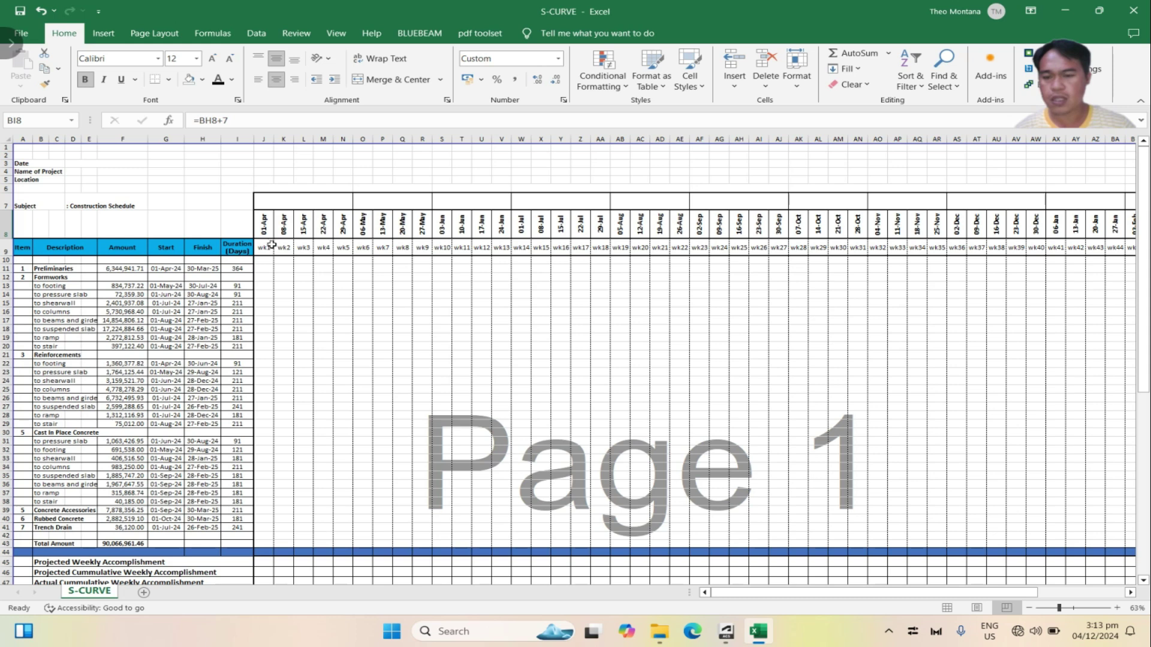
left_click(295, 201)
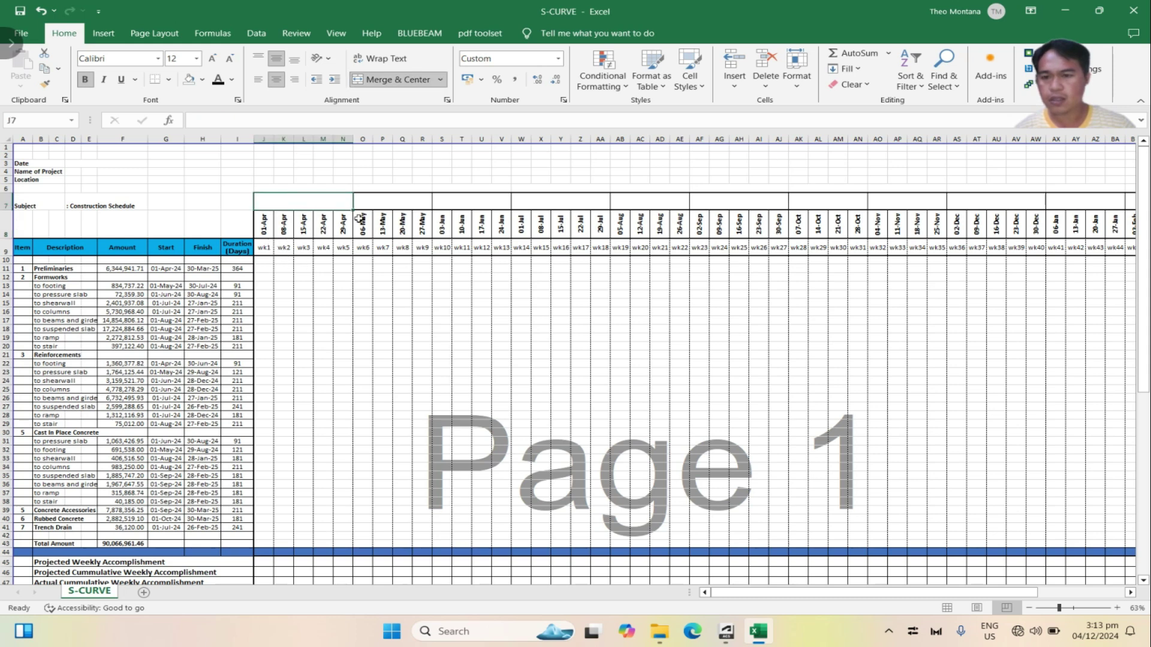
type("=")
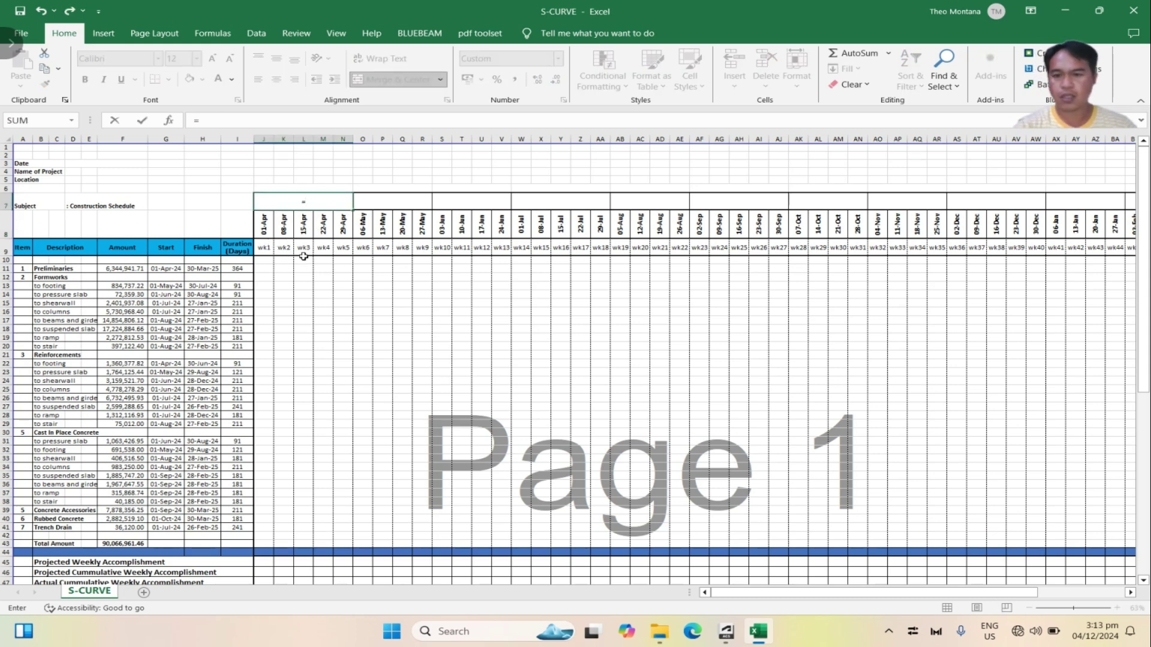
left_click(286, 232)
key("Return")
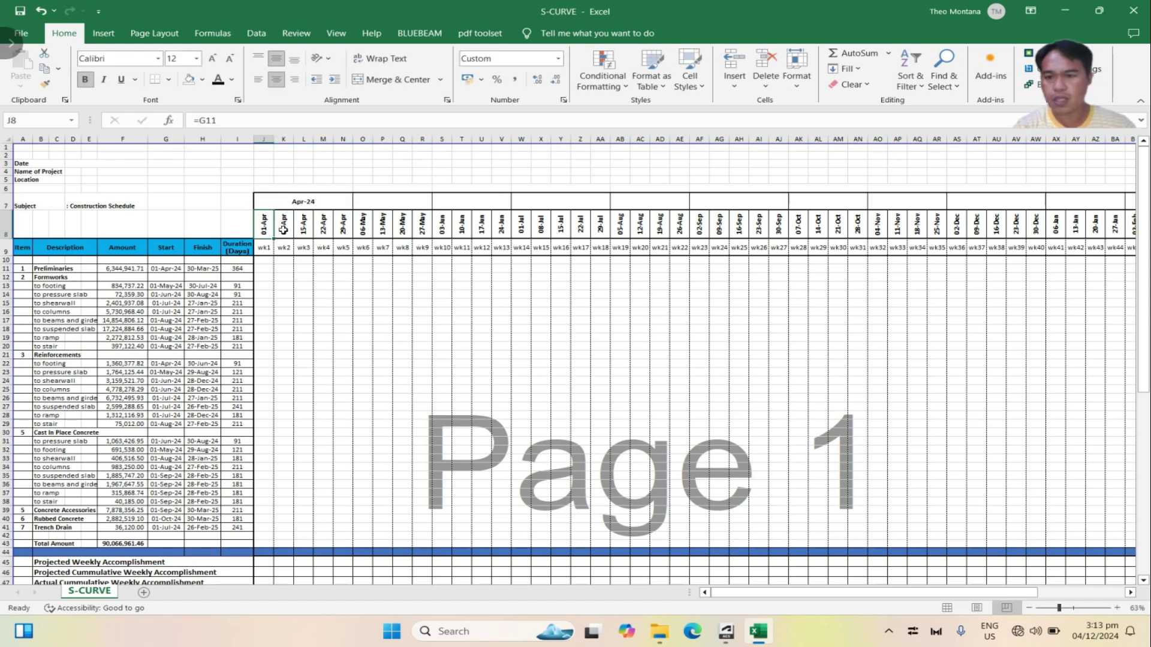
Link the May and June month headings to their weekly dates, with =P8 in O7 and =S8 in S7
left_click(392, 203)
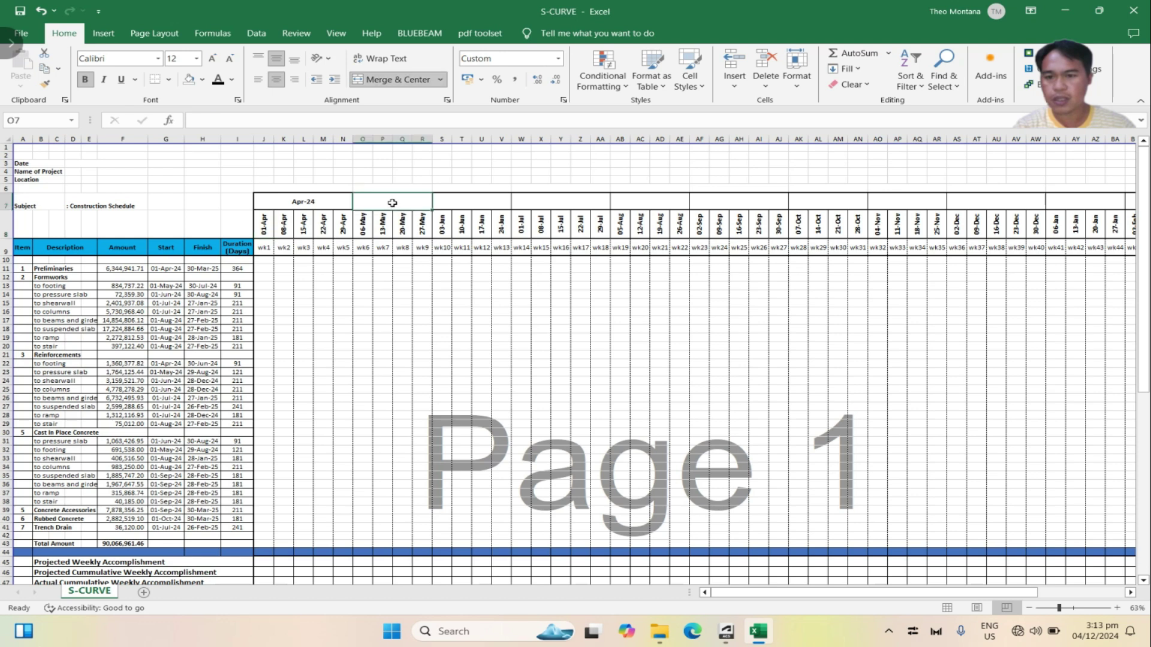
type("=")
left_click(382, 227)
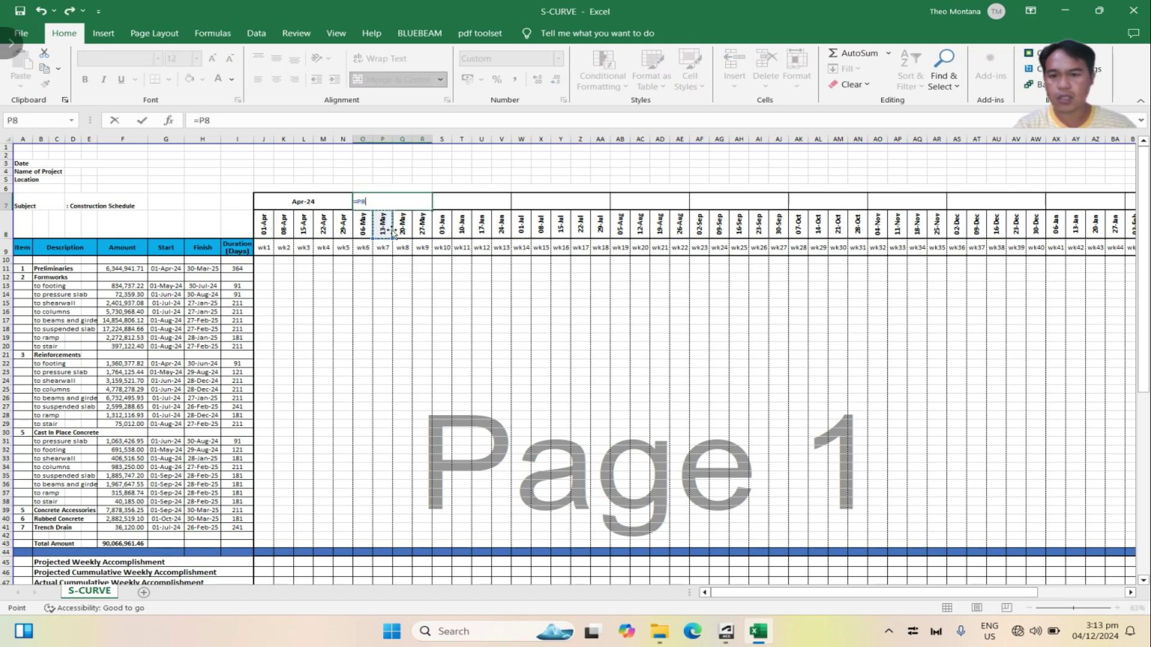
key("Return")
left_click(473, 200)
type("=")
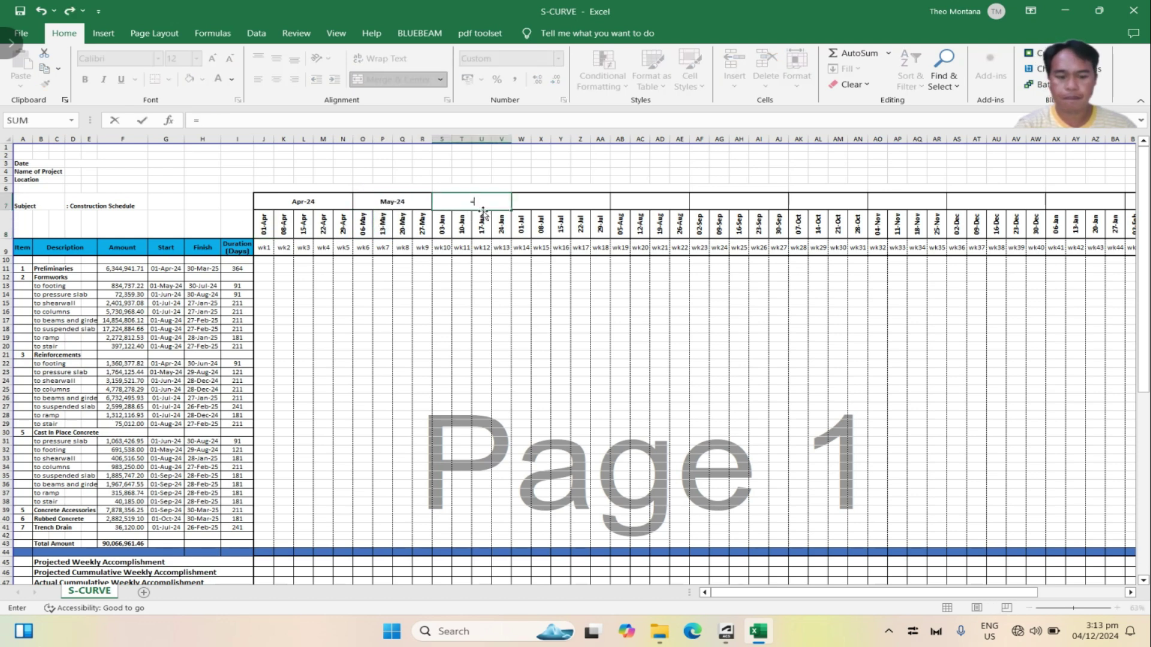
left_click(442, 226)
key("Return")
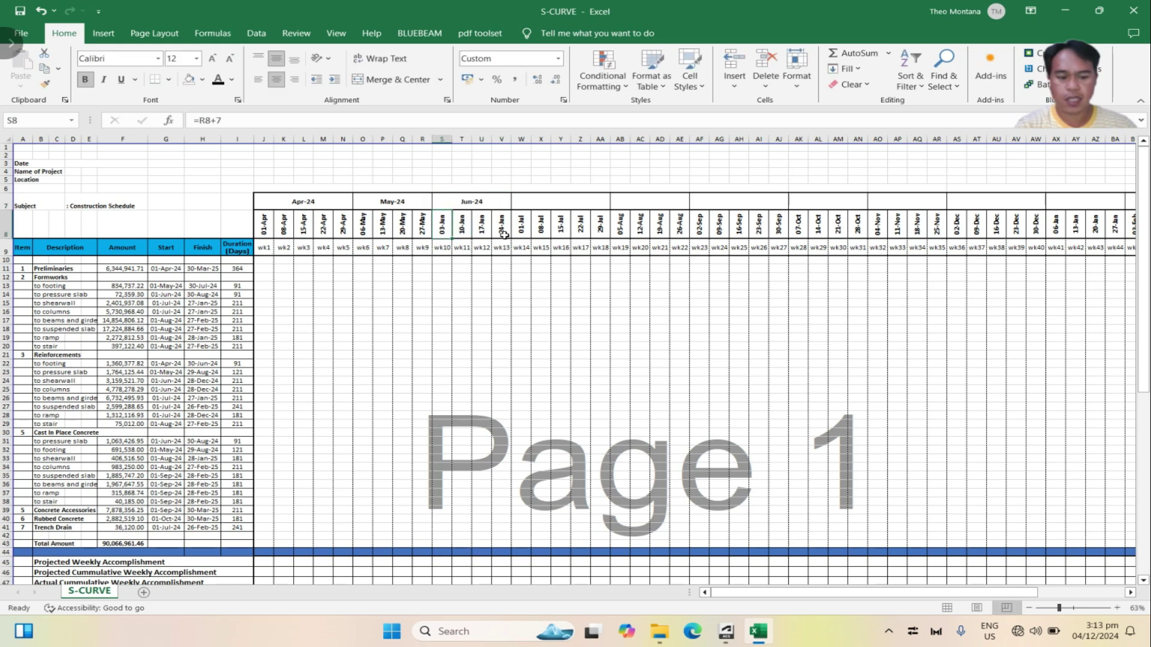
Link the July and August month headings to their weekly dates, with =X8 in W7 and =AC8 in AB7
left_click(565, 205)
type("=")
left_click(542, 228)
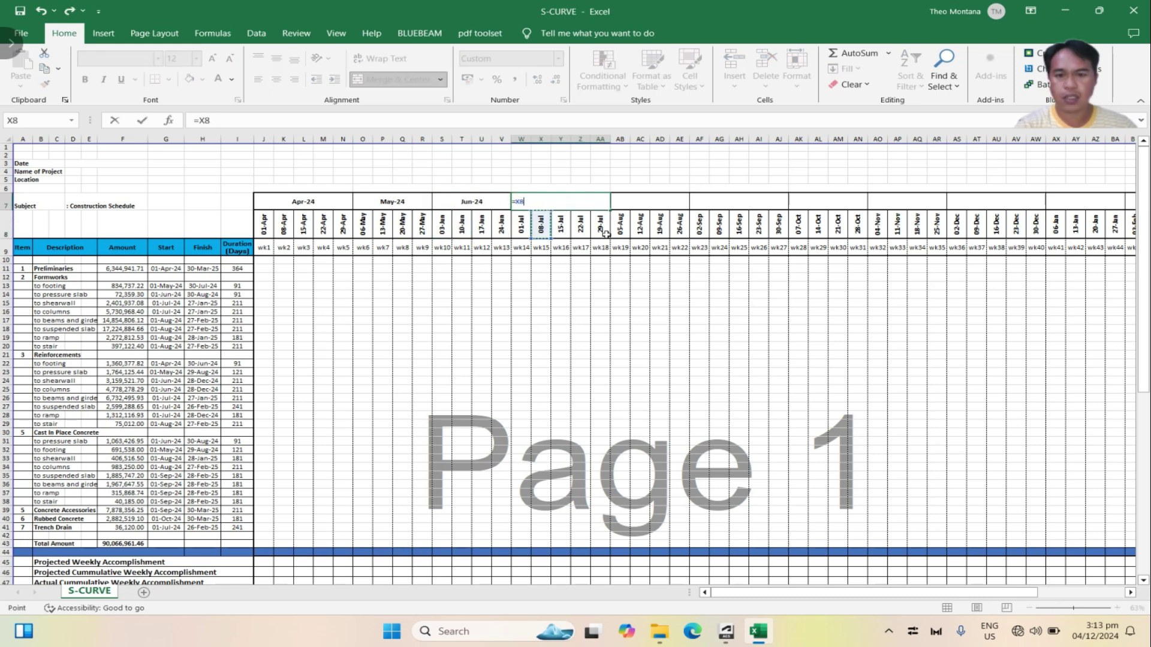
key("Return")
left_click(640, 202)
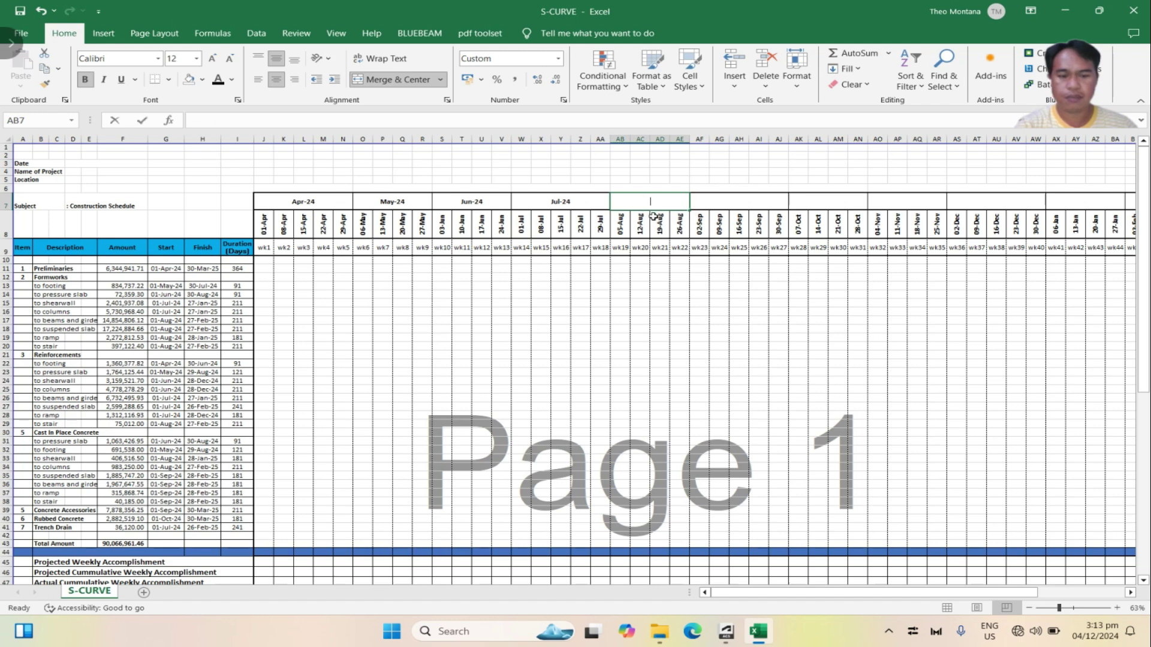
type("=")
left_click(642, 226)
key("Return")
Link the September and October month headings to their weekly dates, with =AG8 in AF7 and =AL8 in AK7
left_click_drag(809, 593, 877, 595)
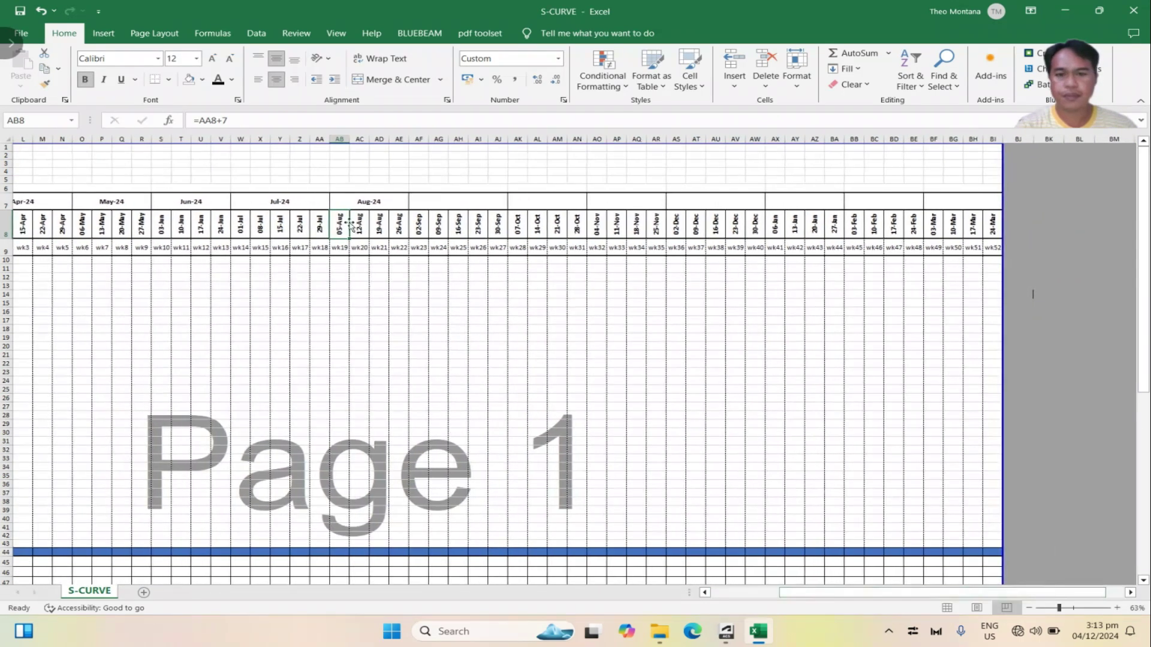
left_click(433, 202)
type("=")
left_click(438, 226)
key("Return")
left_click(547, 204)
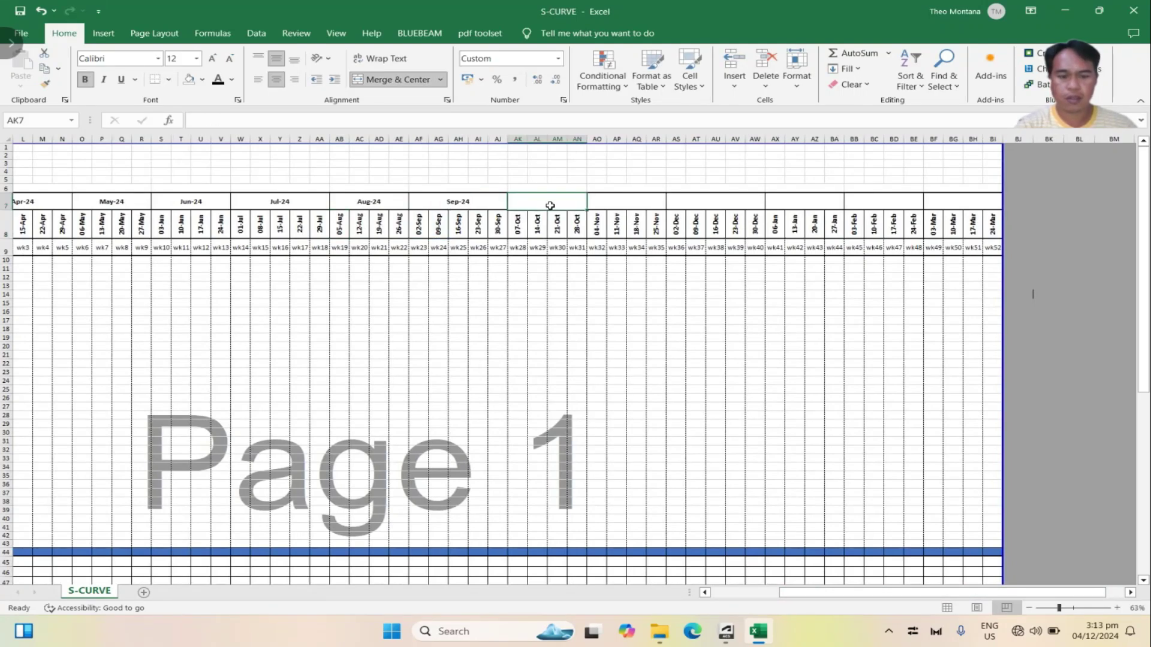
type("=")
left_click(539, 228)
key("Return")
Link the November and December month headings to their weekly dates, with =AP8 in AO7 and =AT8 in AS7
left_click(626, 203)
type("=")
left_click(616, 227)
key("Return")
left_click(710, 203)
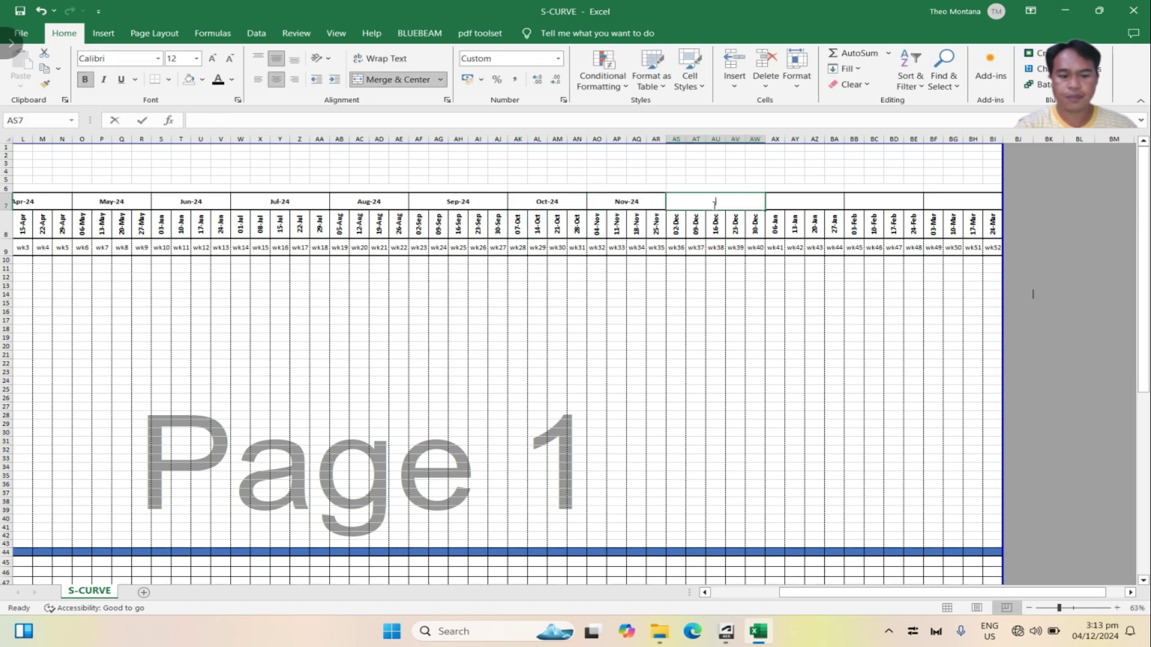
type("=")
left_click(687, 229)
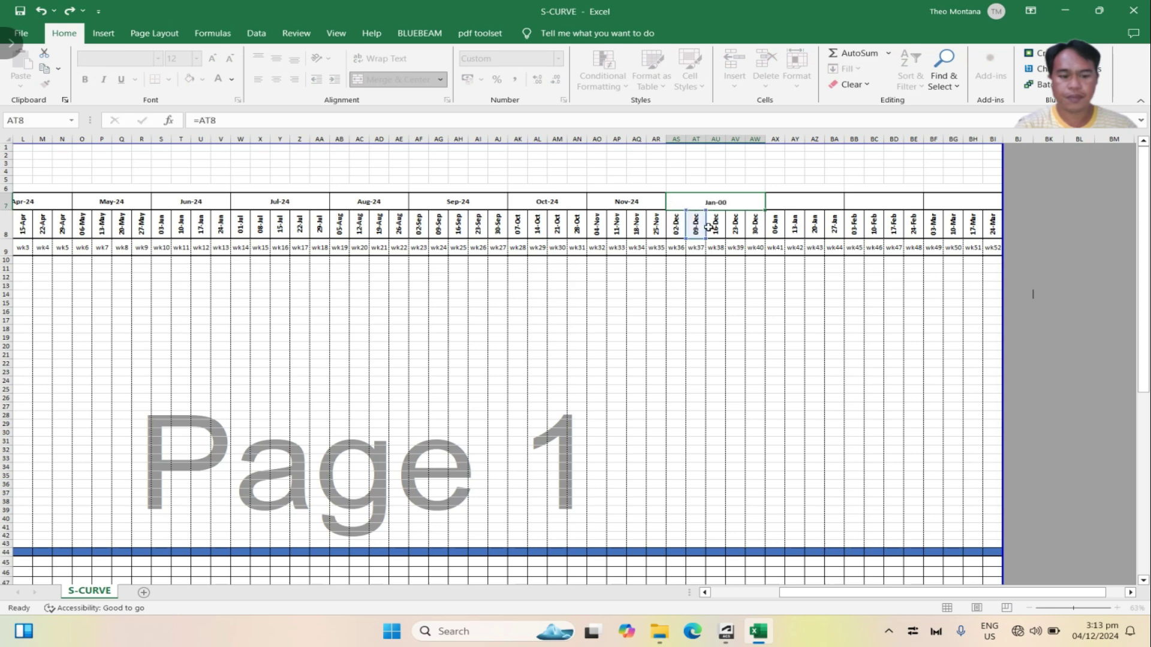
key("Return")
Link the January and February month headings to their weekly dates, with =AY8 in AX7 and =BC8 in BB7
left_click(800, 202)
type("=")
left_click(795, 226)
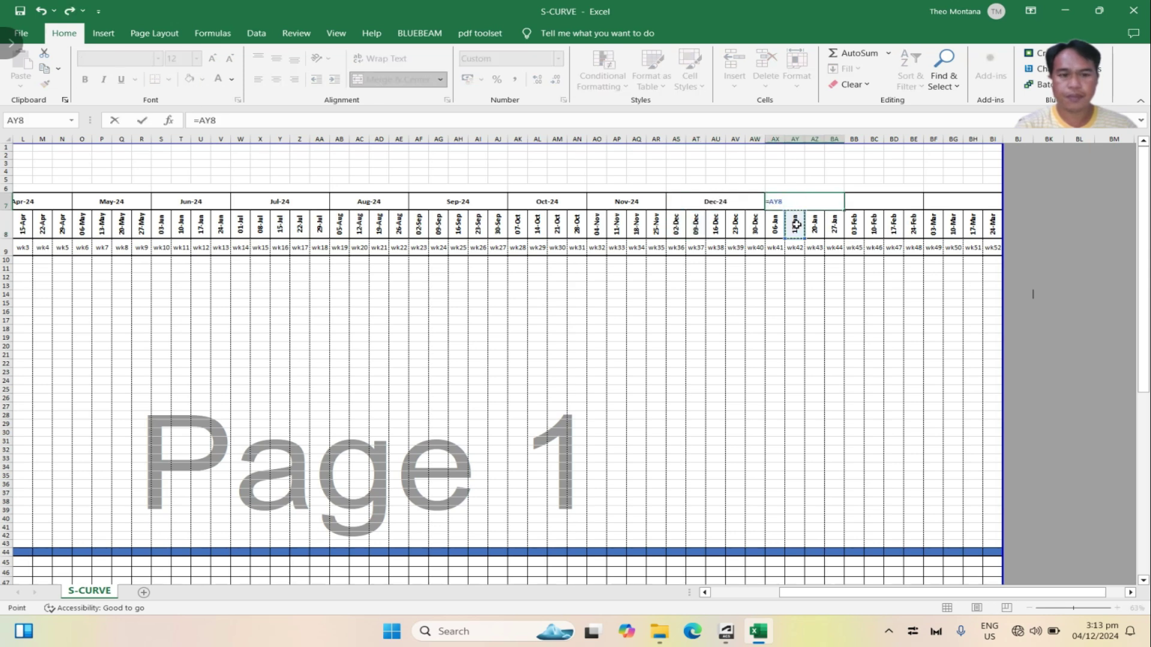
key("Return")
left_click(862, 203)
type("=")
left_click(873, 225)
key("Return")
Link the March month heading in BF7 to its weekly date with the formula =BG8
left_click(963, 203)
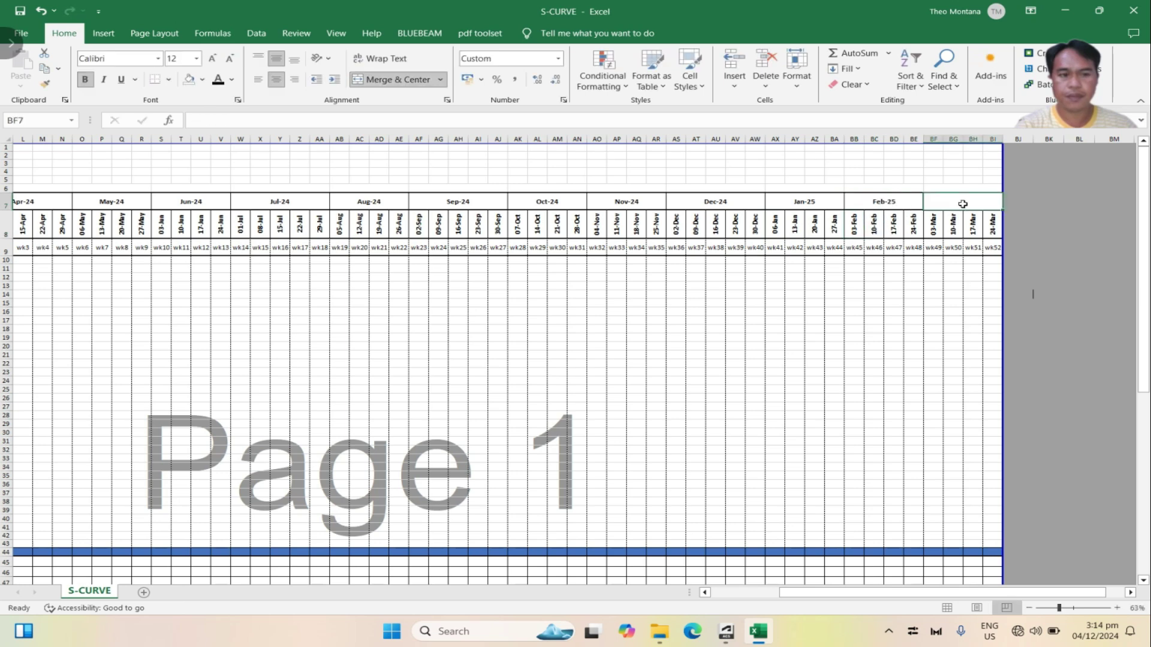
type("=")
left_click(954, 231)
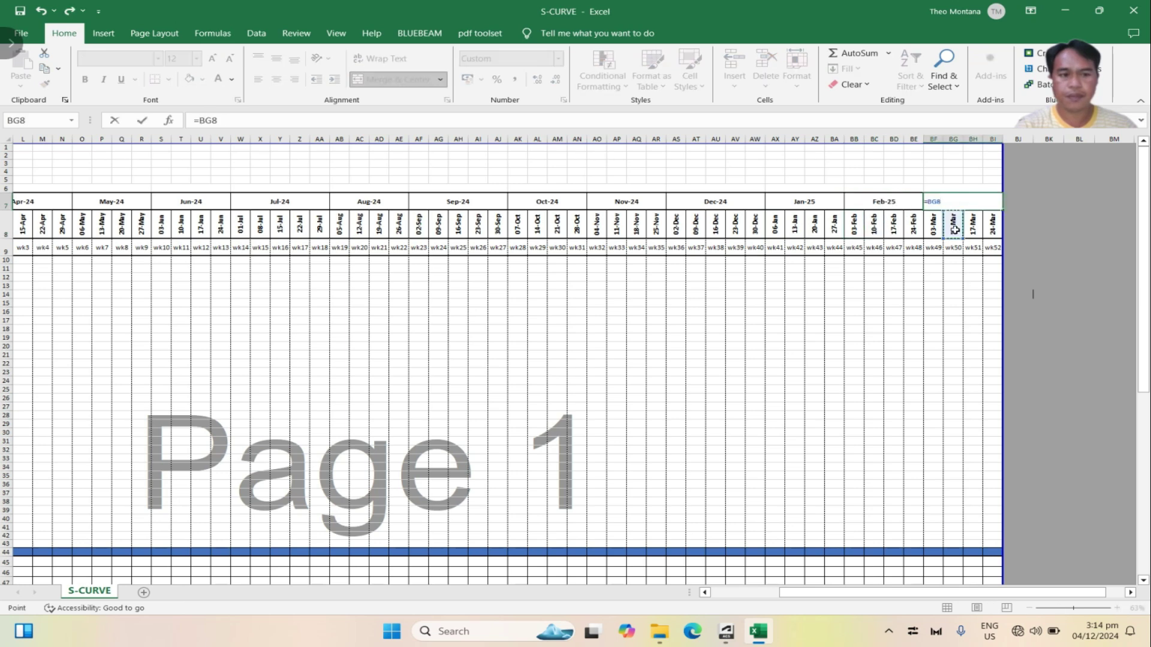
key("Return")
Fill the week number cells J9:BI9 with the standard light blue colour
left_click_drag(803, 592, 746, 563)
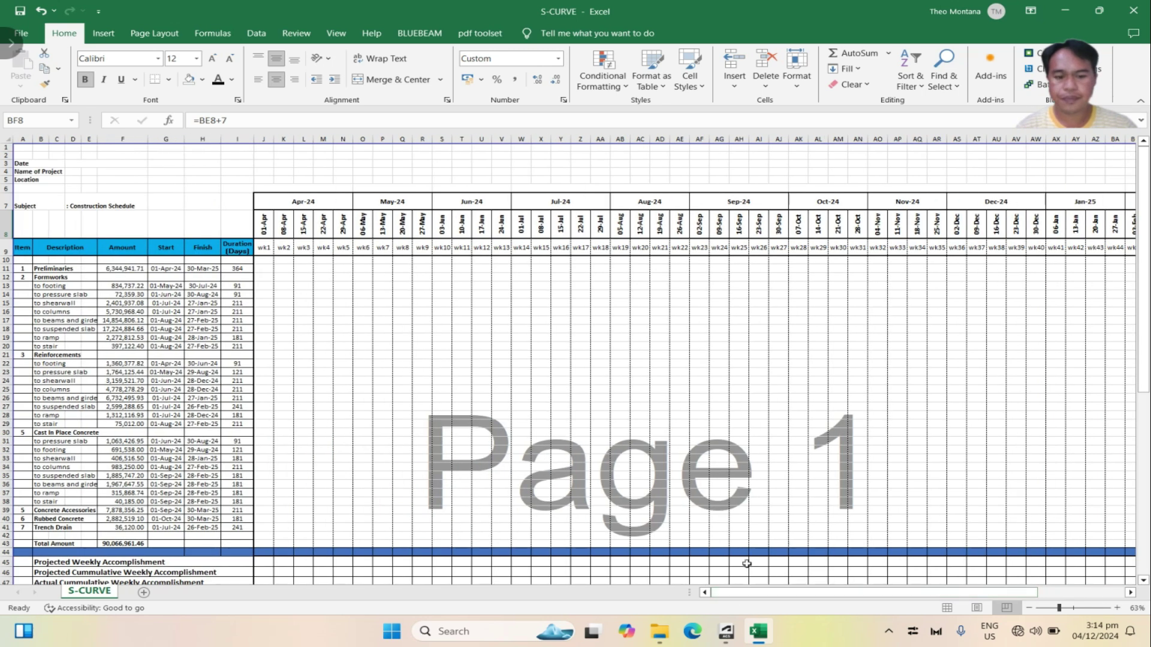
left_click_drag(264, 247, 1067, 250)
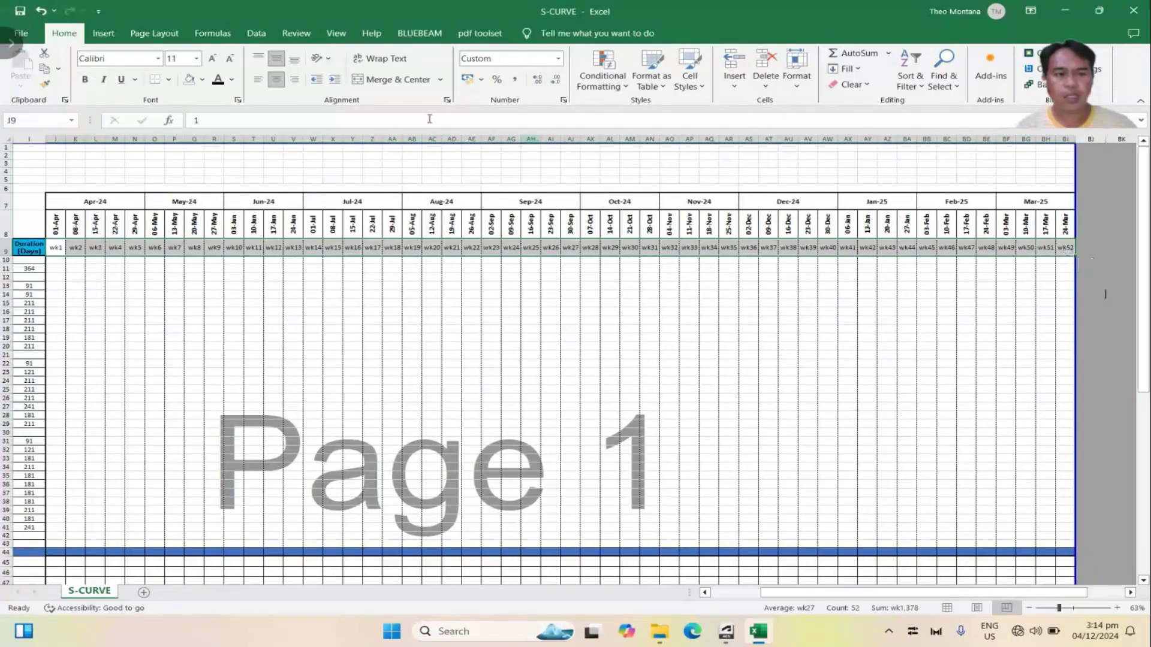
left_click(204, 79)
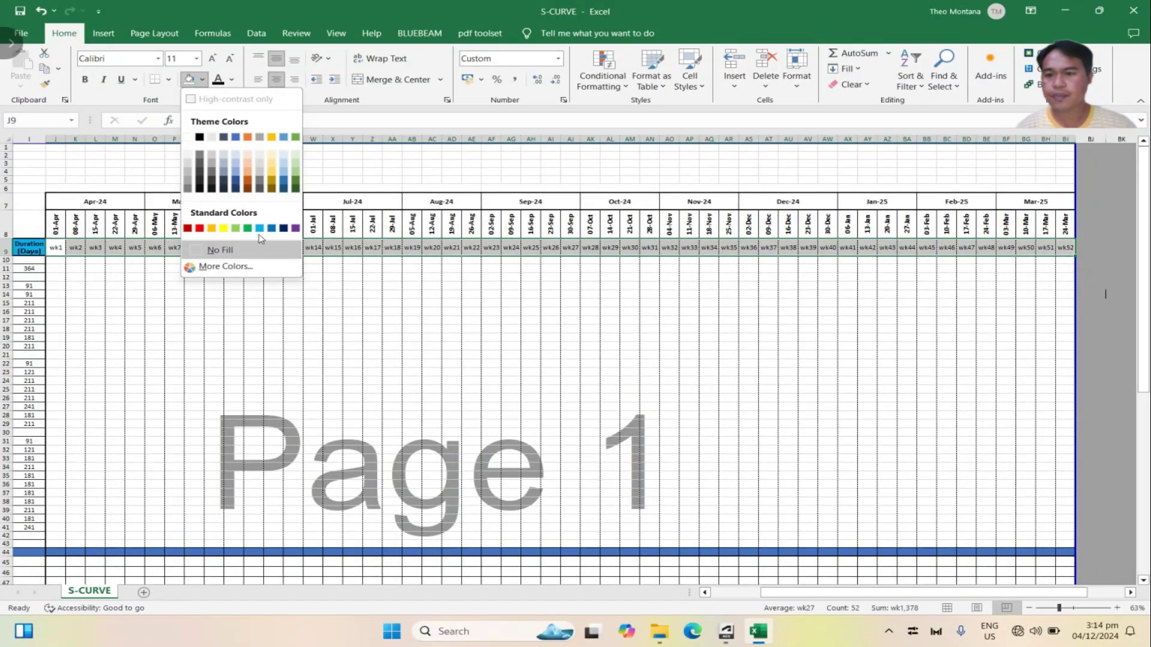
left_click(260, 228)
left_click(194, 355)
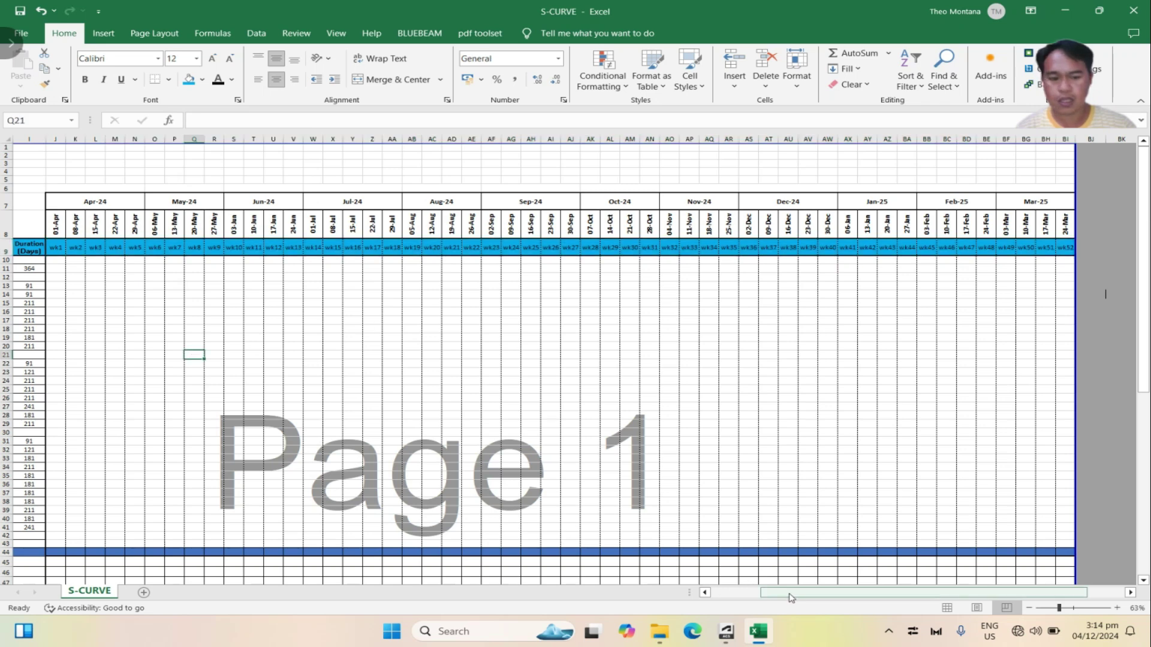
Fill the weekly date cells J8:BI8 with the standard orange colour
left_click_drag(790, 597, 709, 596)
left_click(271, 232)
left_click_drag(299, 232, 1086, 248)
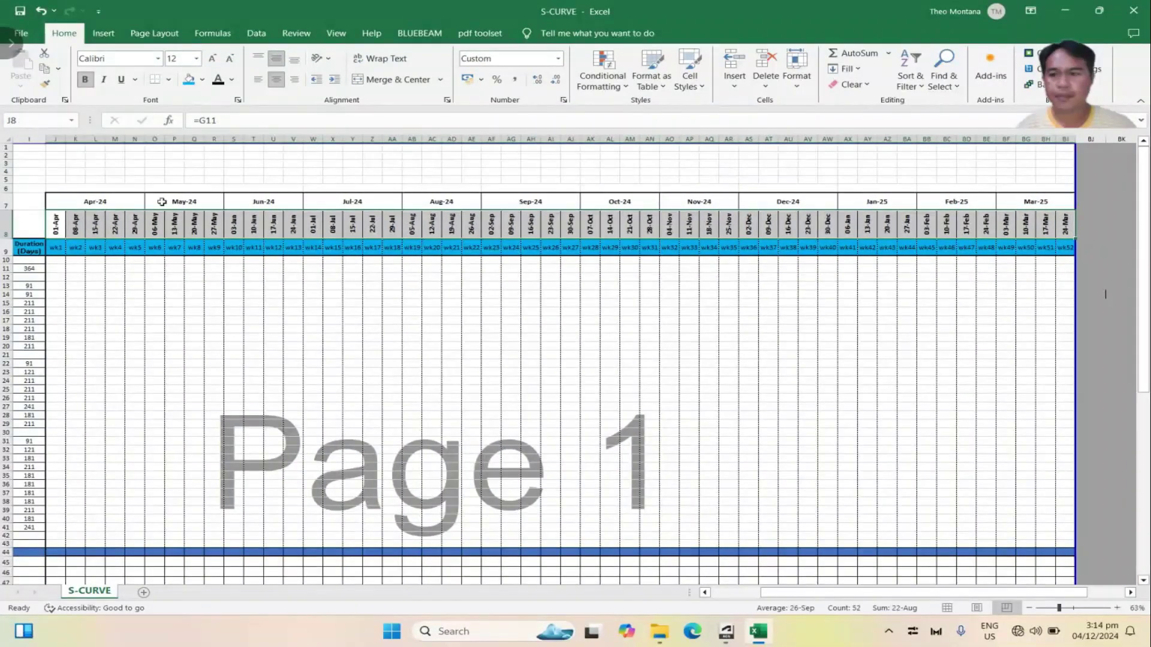
left_click(203, 79)
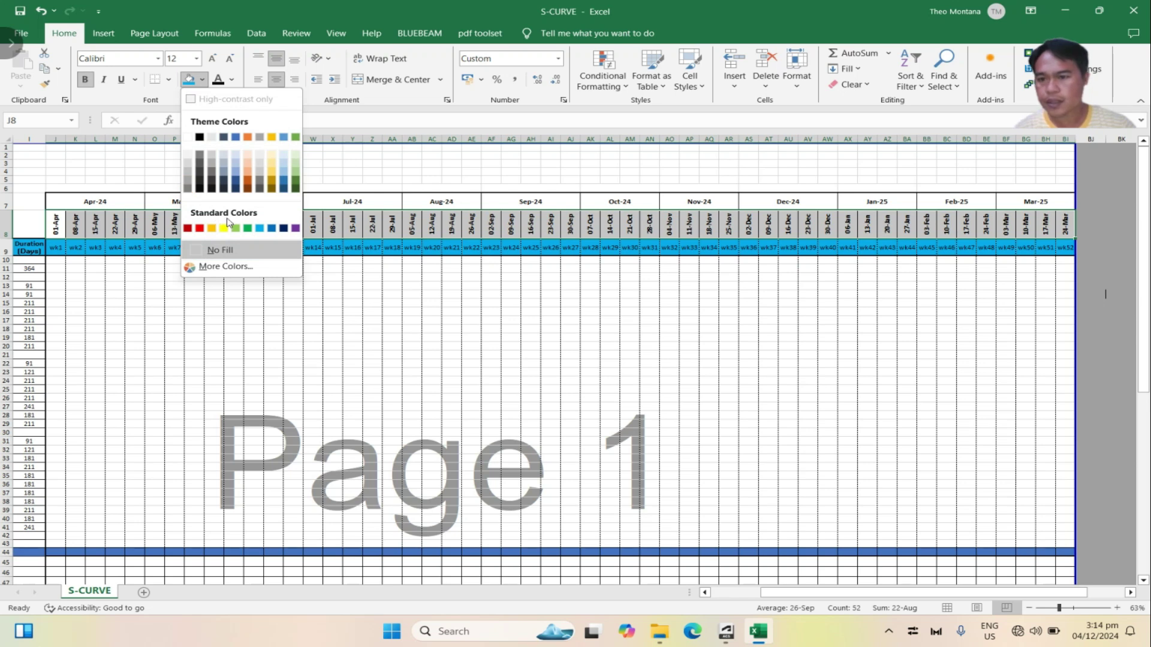
left_click(249, 179)
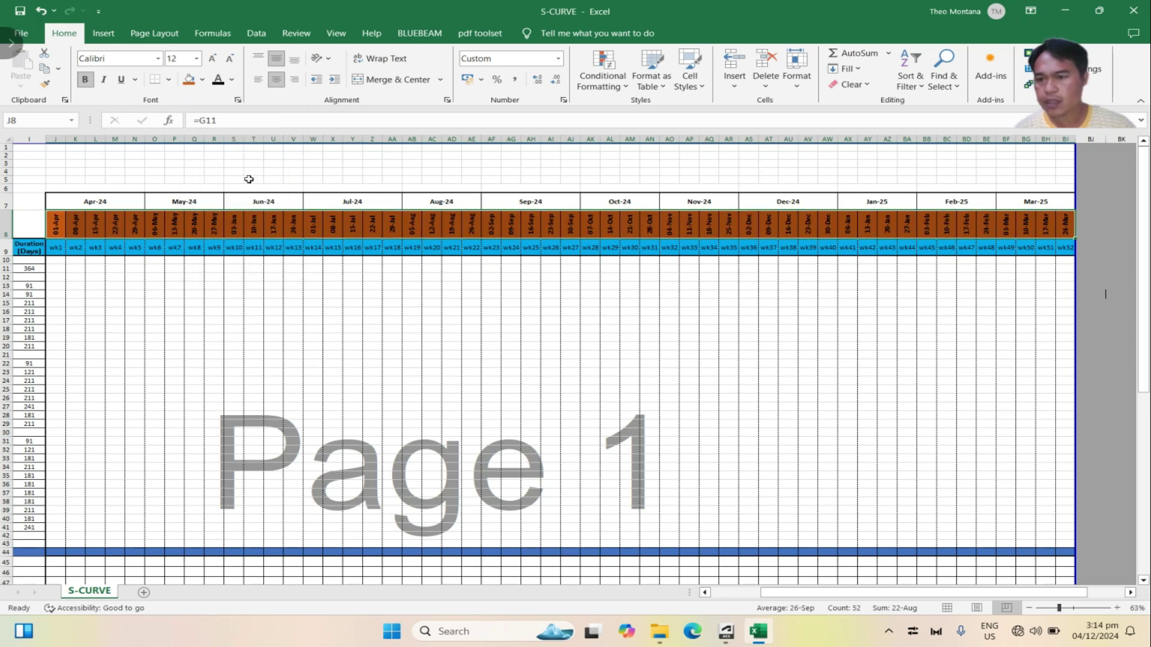
left_click(203, 81)
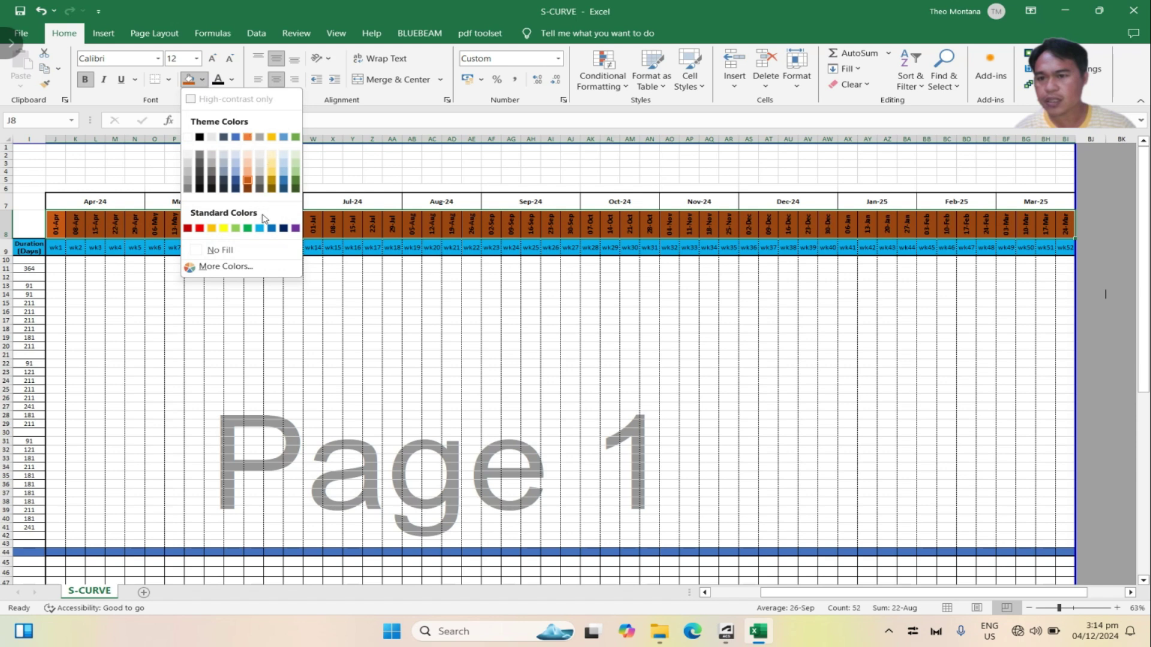
left_click(212, 230)
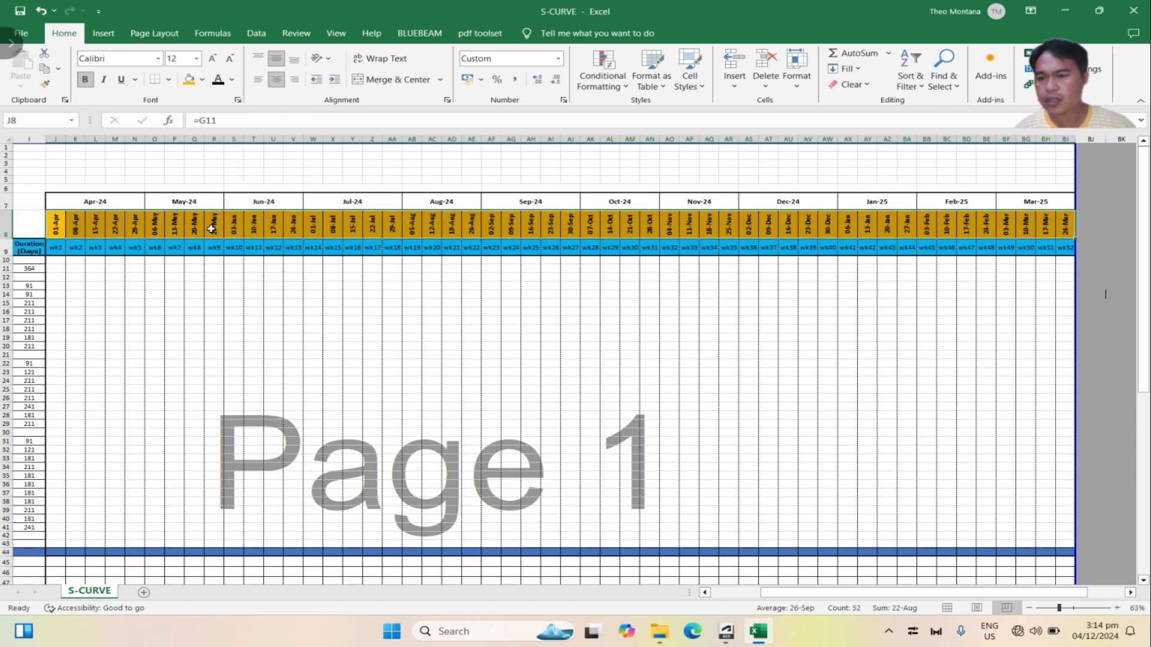
left_click(170, 278)
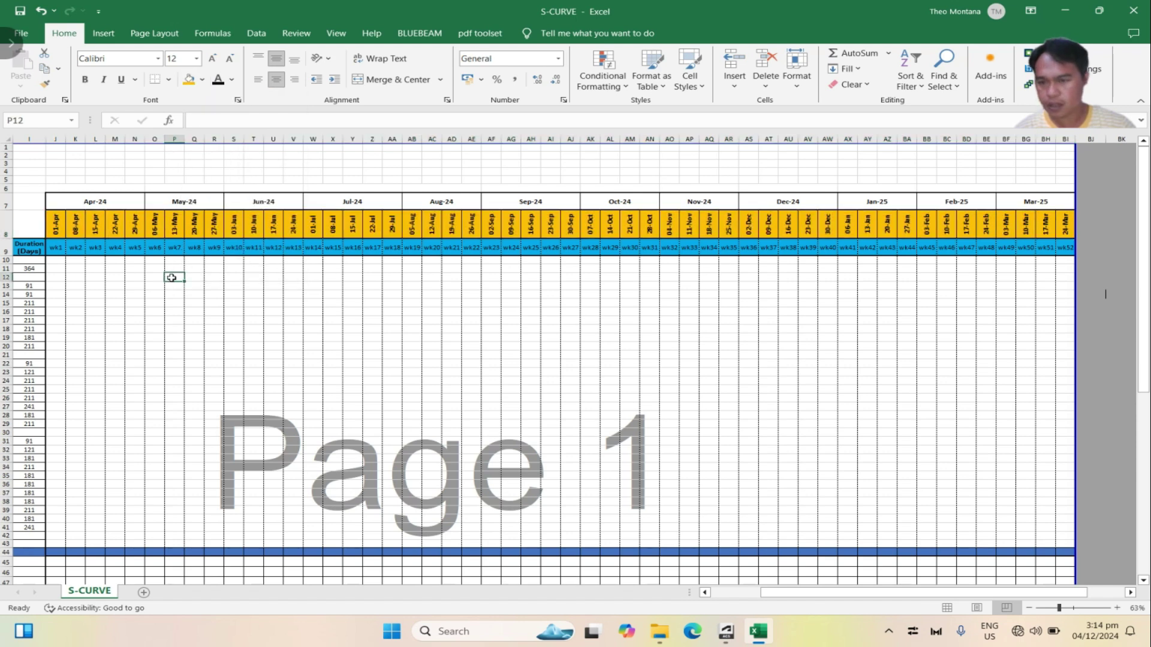
Fill the month headings in J7:BI7 with standard yellow and set their font size to 14
left_click_drag(102, 200, 1019, 201)
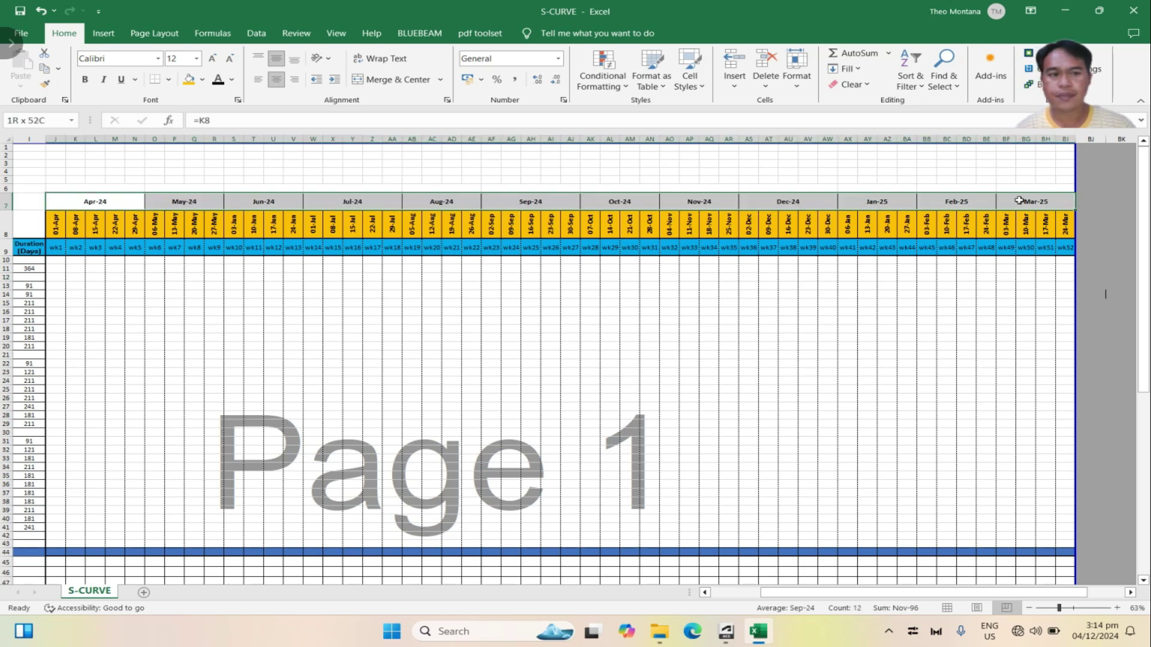
left_click(203, 79)
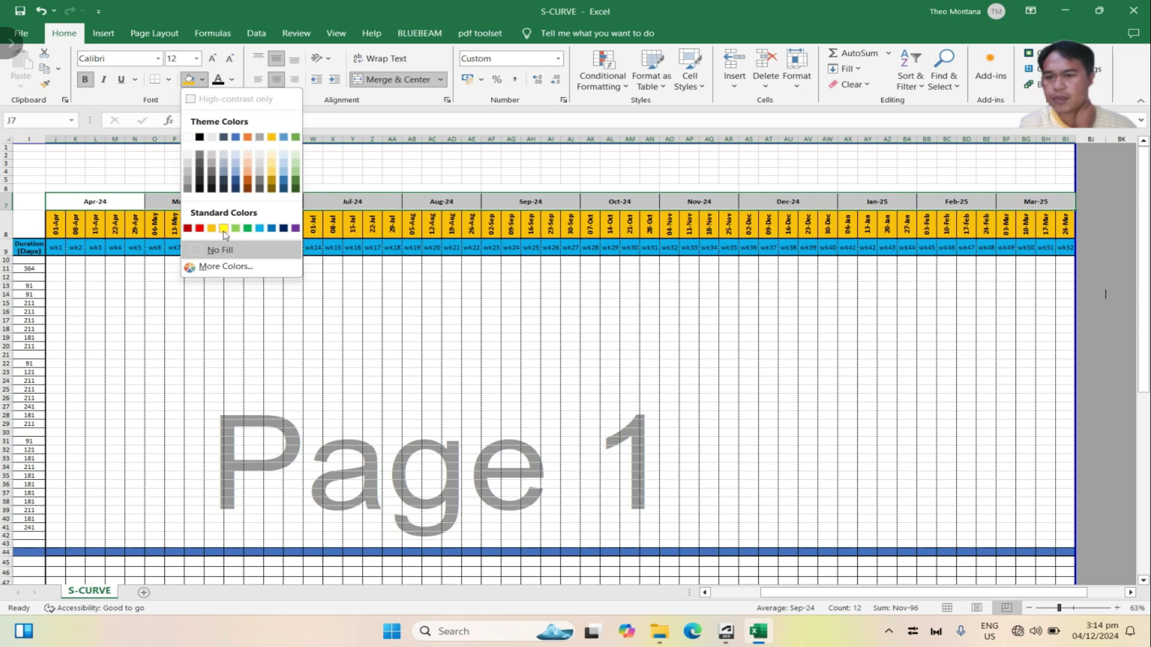
left_click(223, 229)
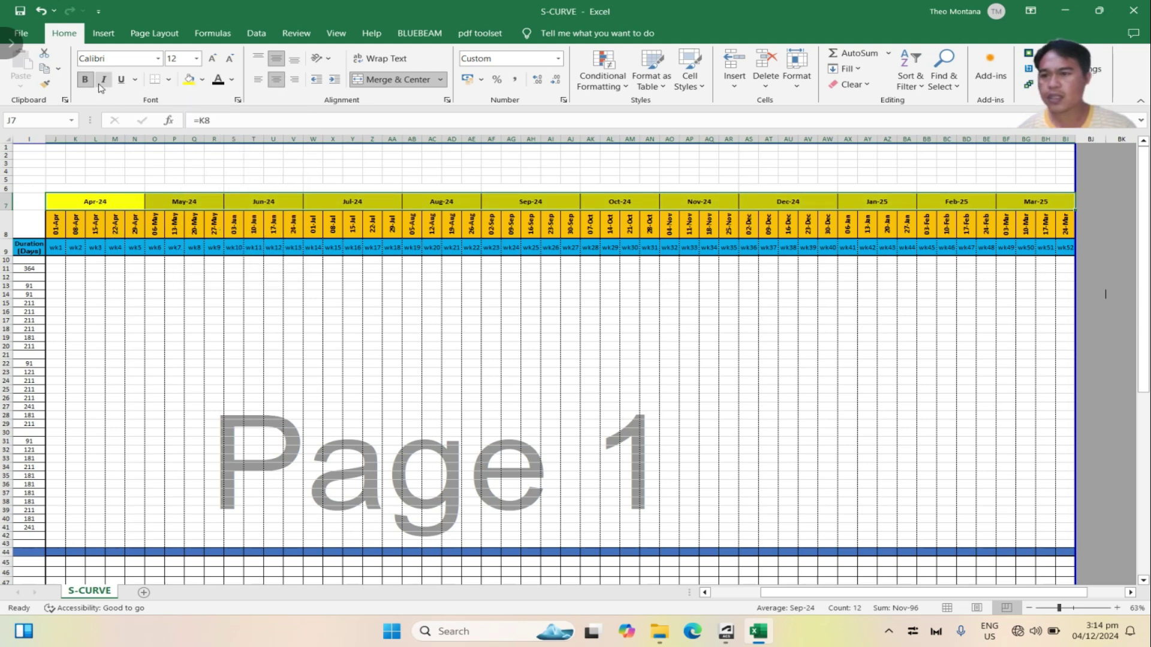
left_click(196, 58)
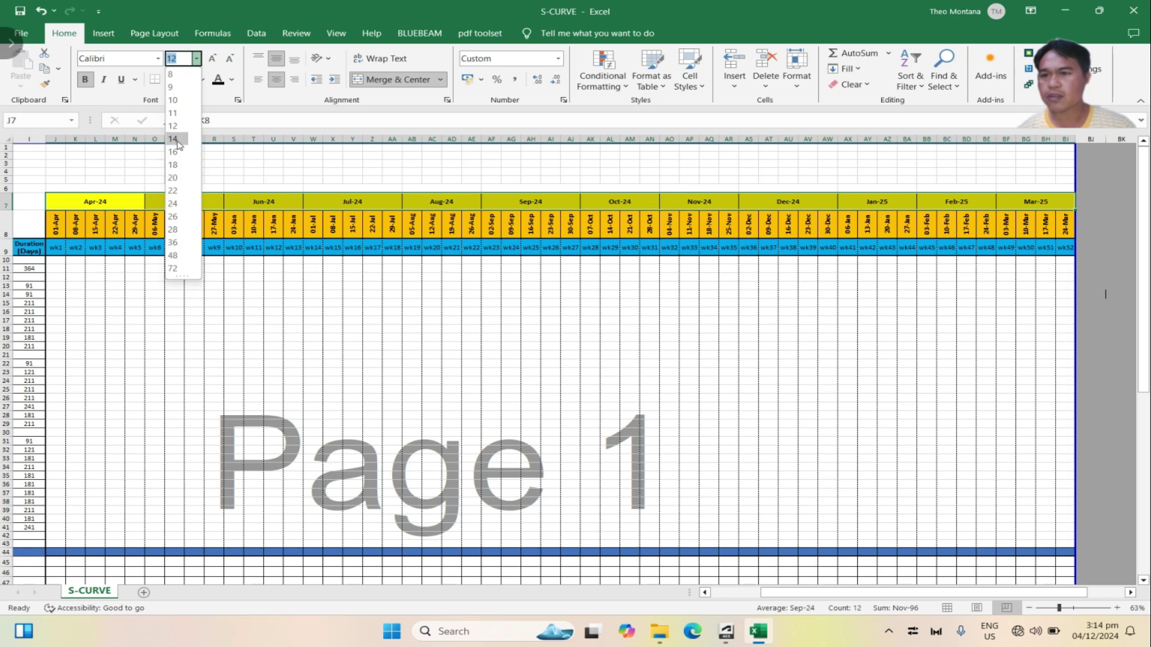
left_click(179, 126)
left_click(309, 327)
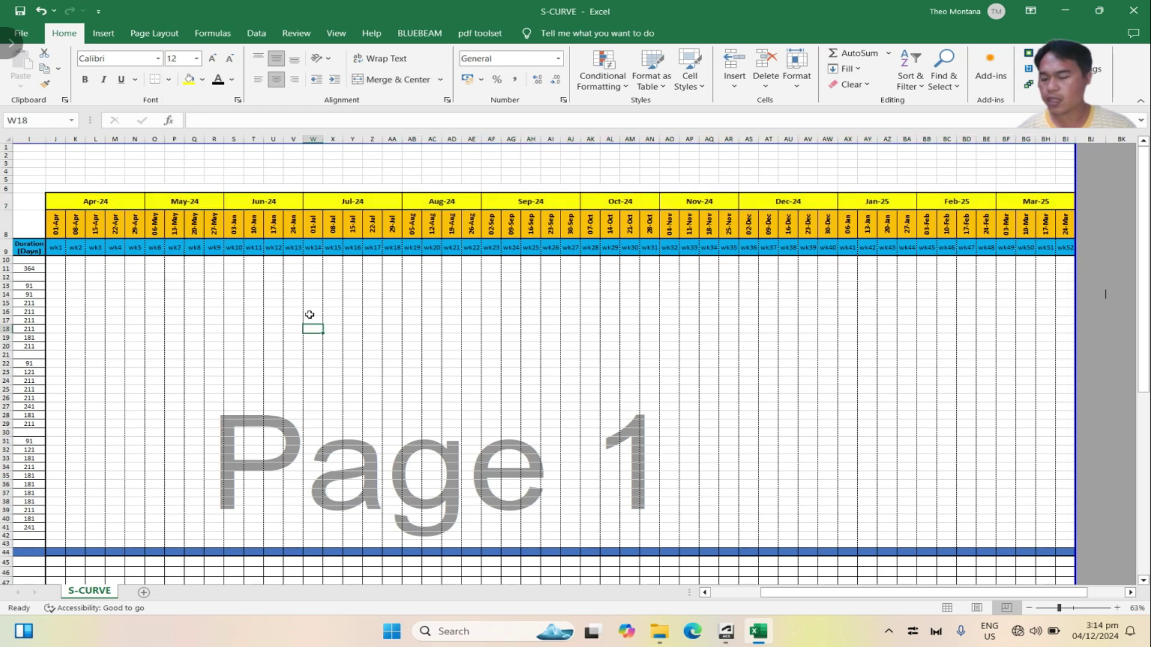
Start an IF formula with a nested AND in J11, using G11<=J8 as the first condition
left_click_drag(800, 596, 715, 601)
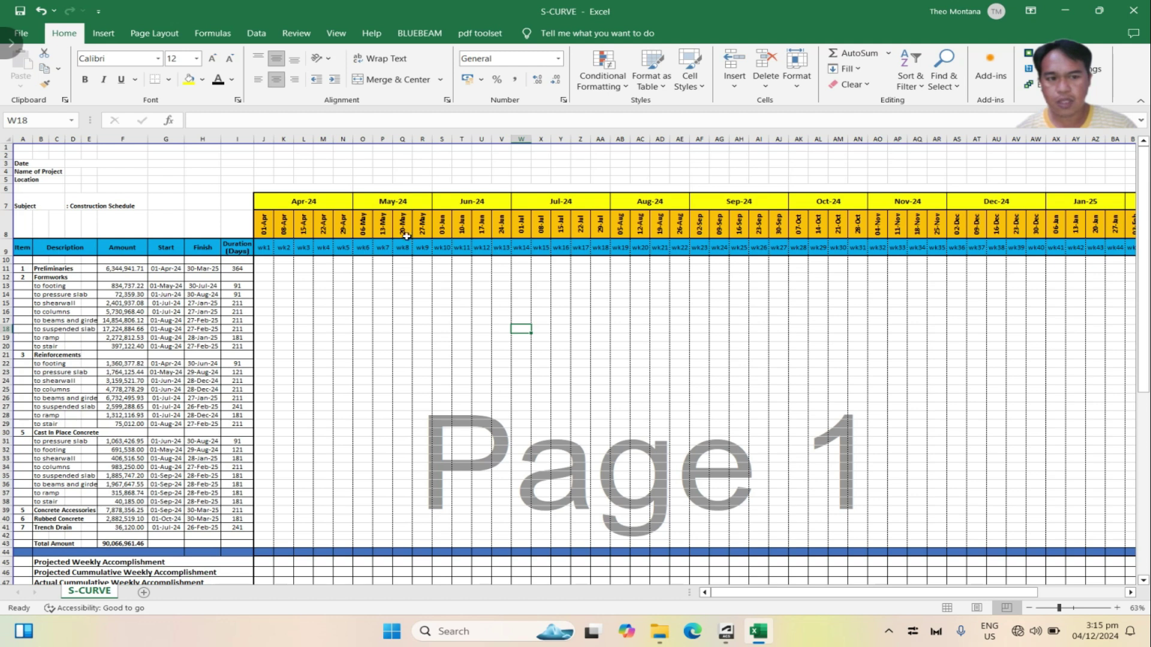
left_click(263, 270)
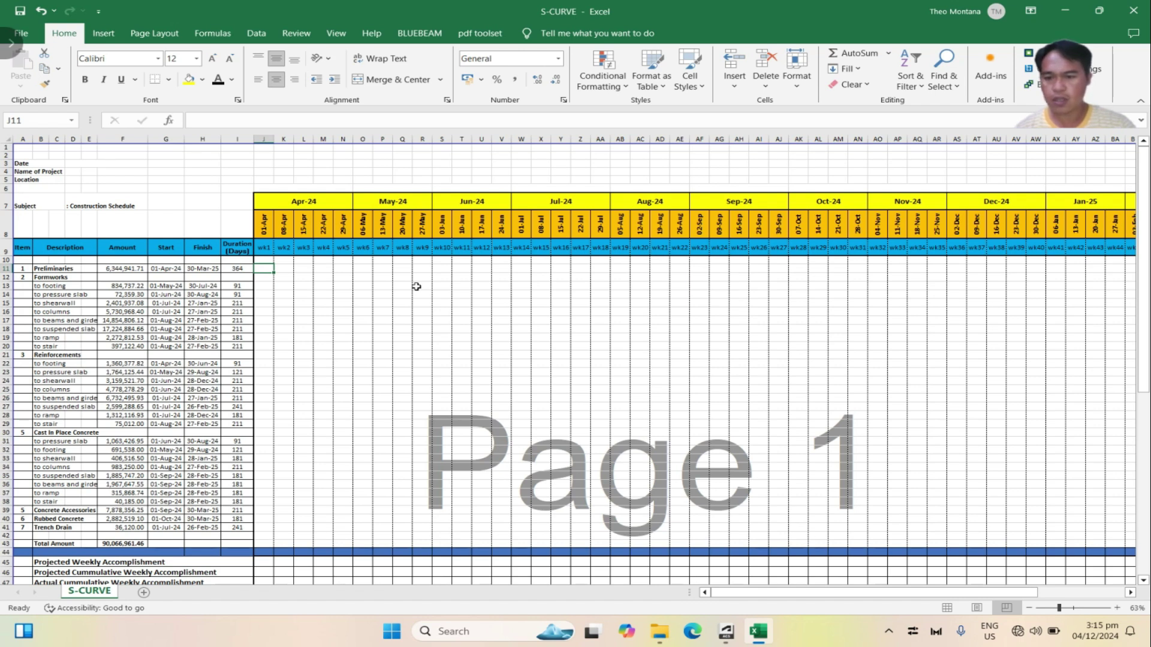
type("=")
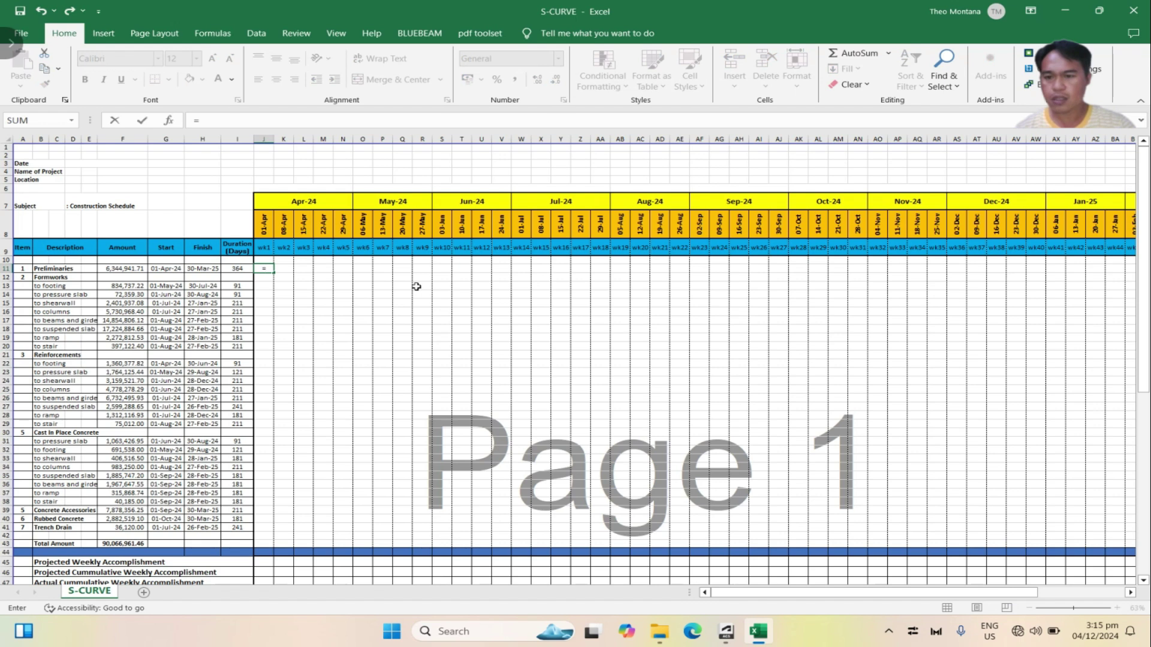
type("IF")
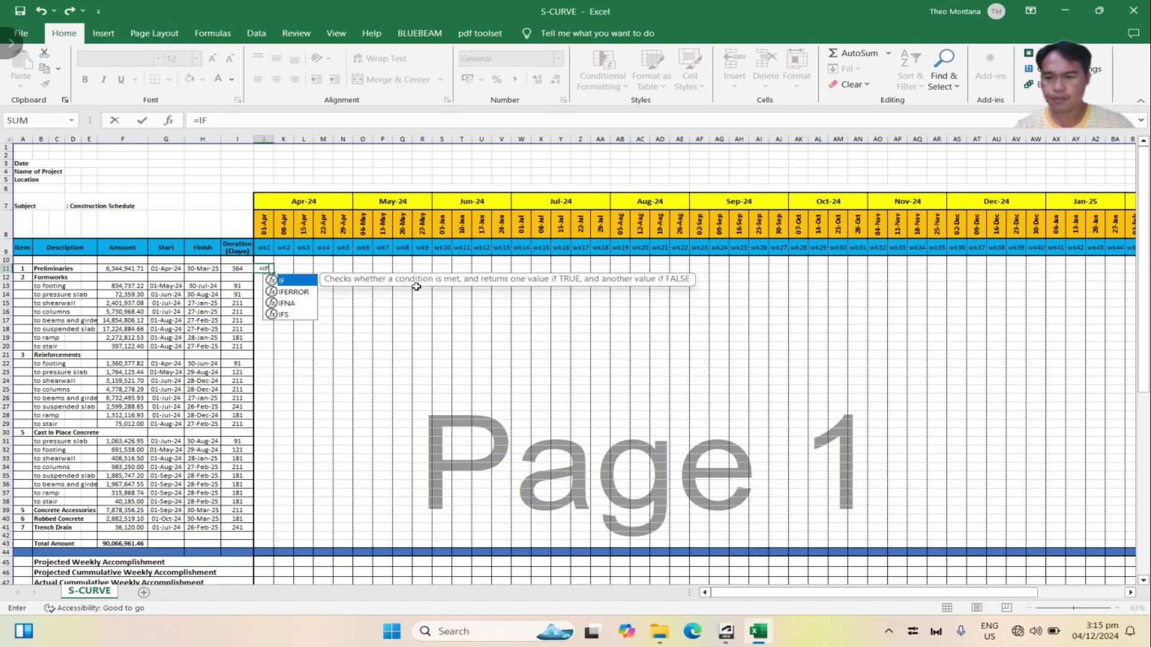
type("(")
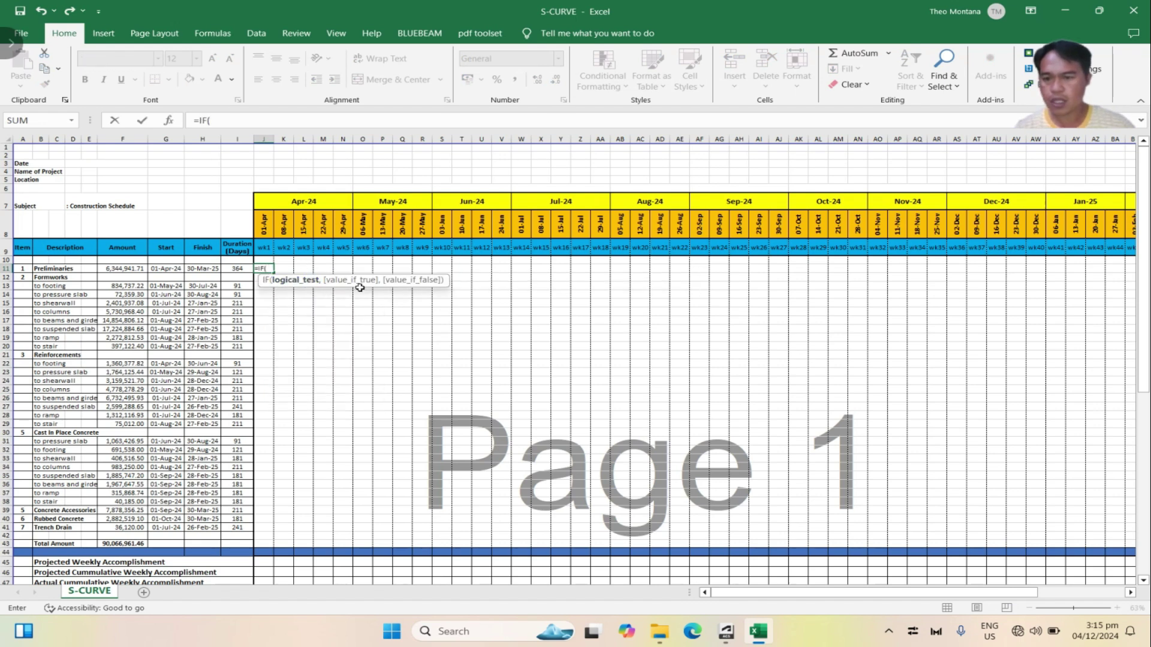
type("AND")
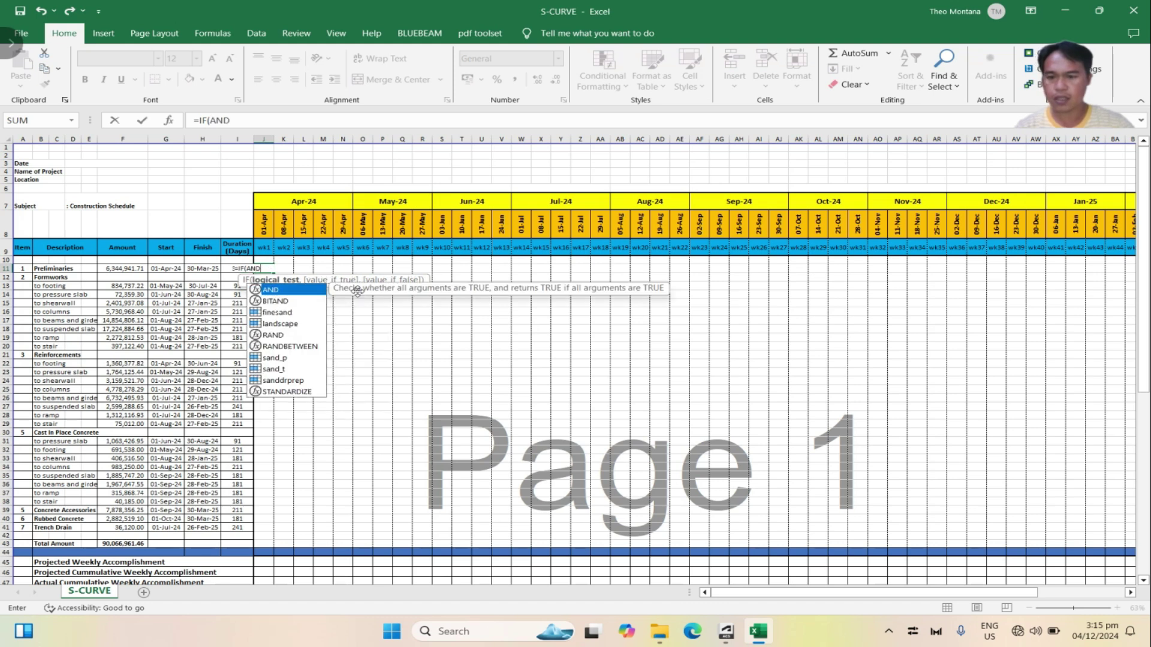
double_click(307, 291)
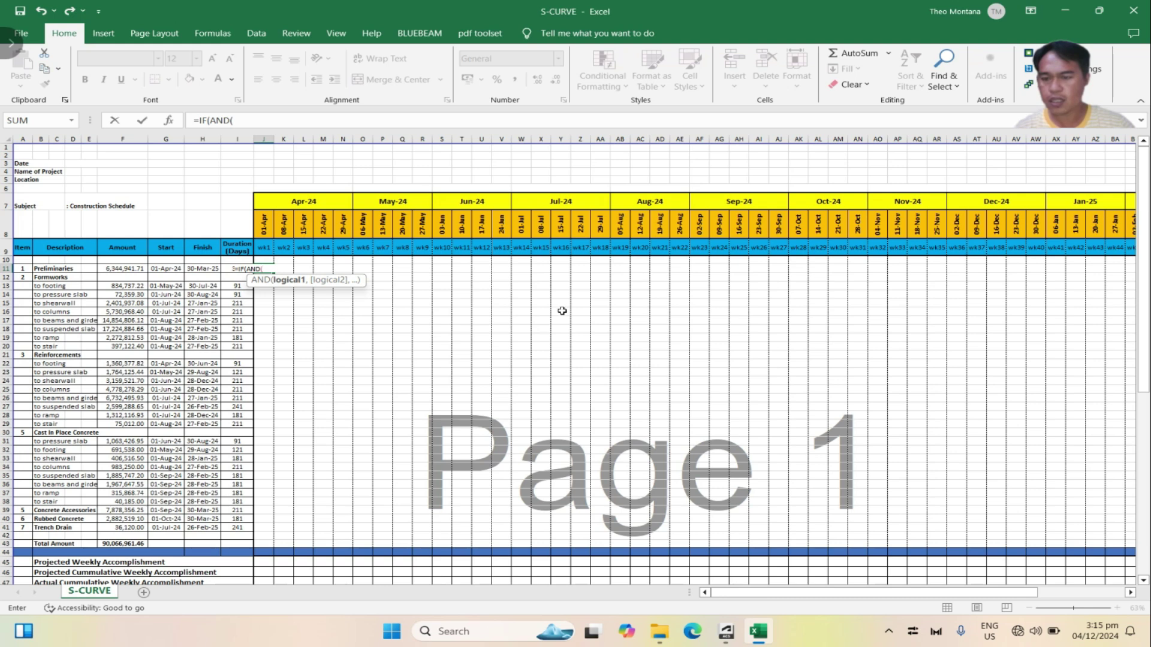
left_click(166, 270)
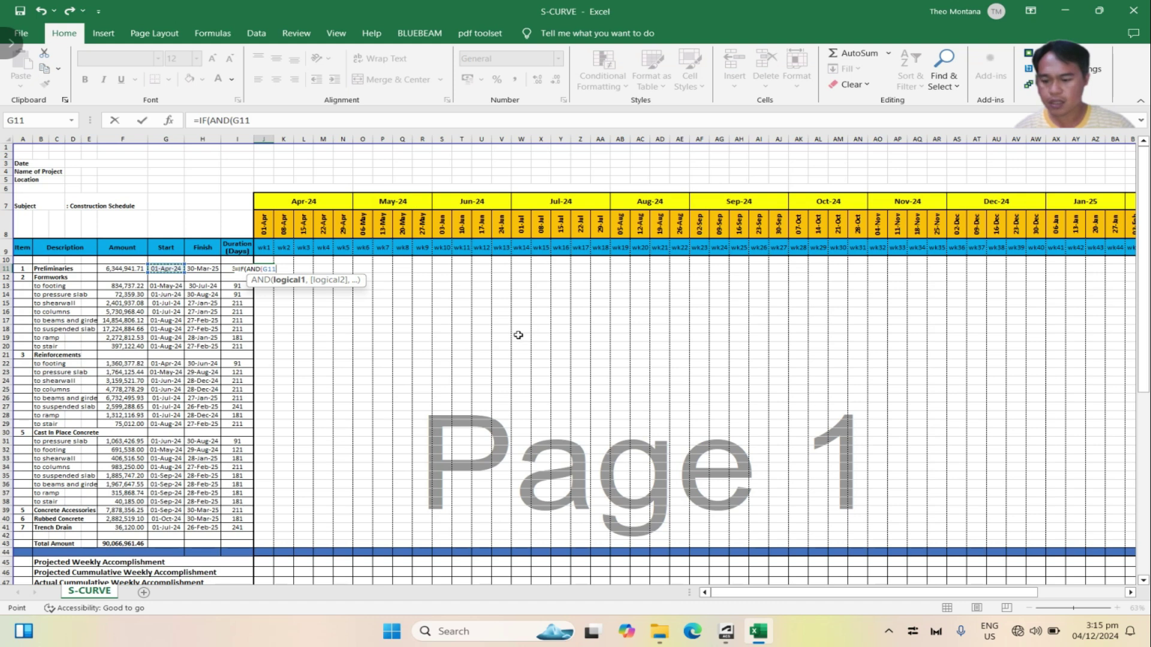
type("<")
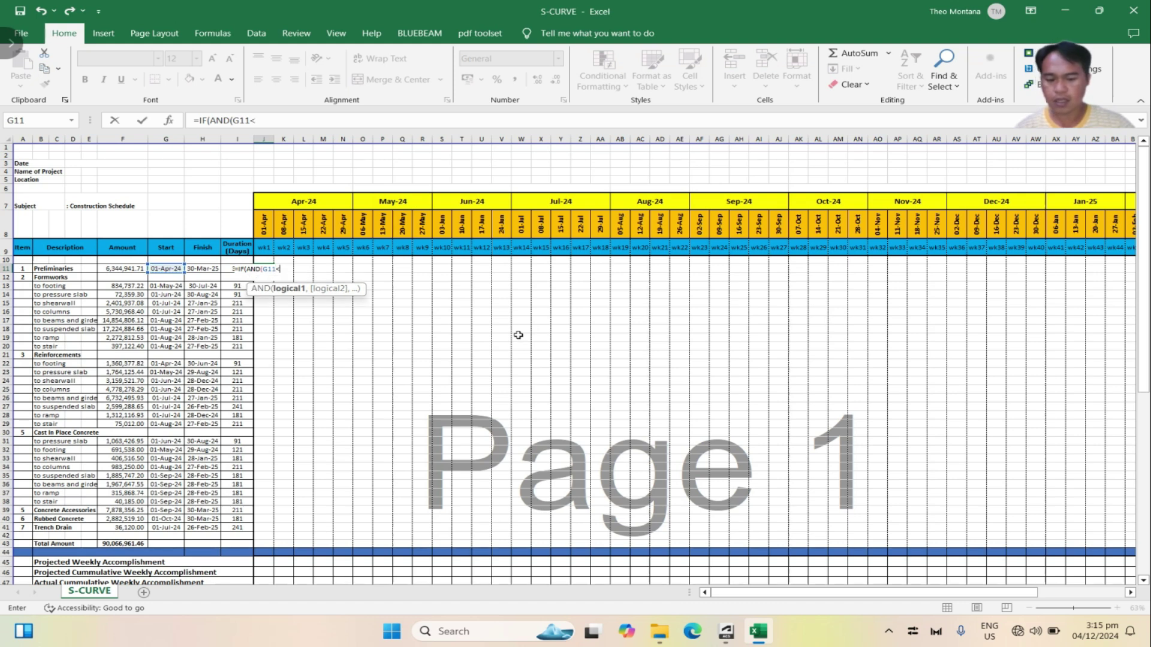
type("=")
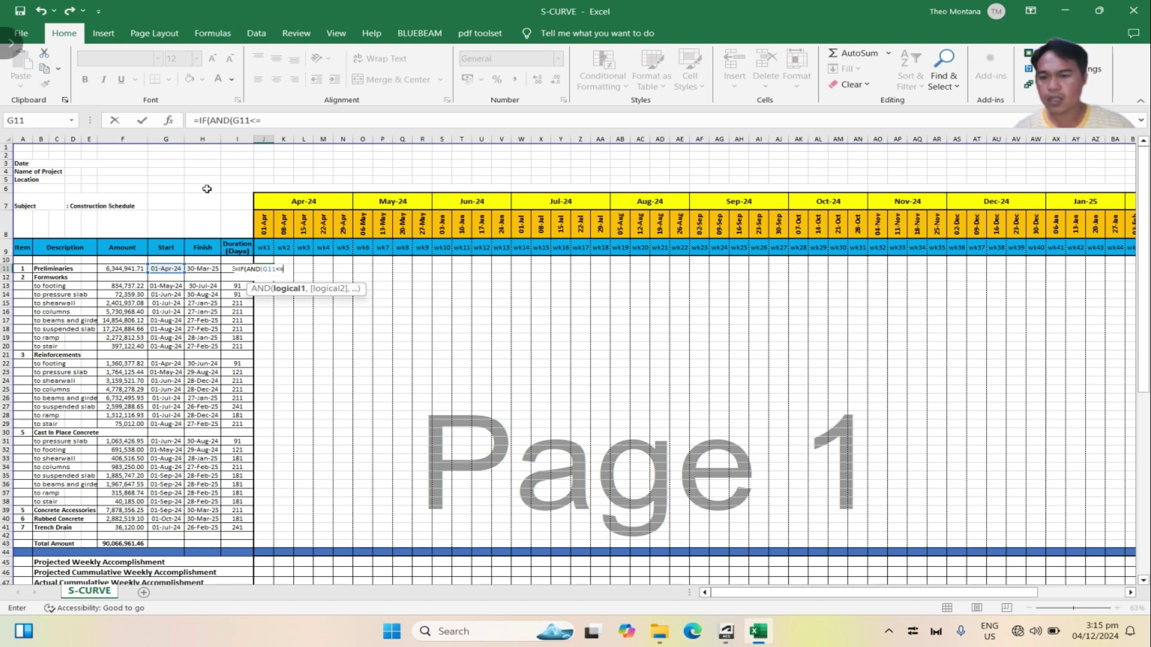
left_click(266, 223)
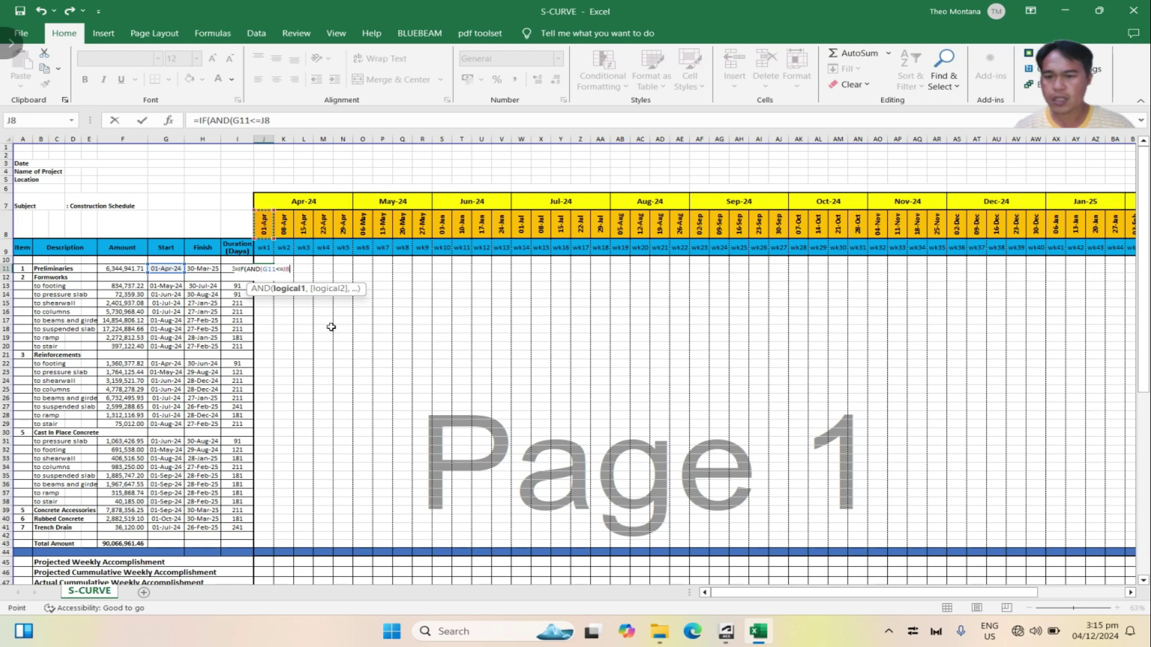
type(",")
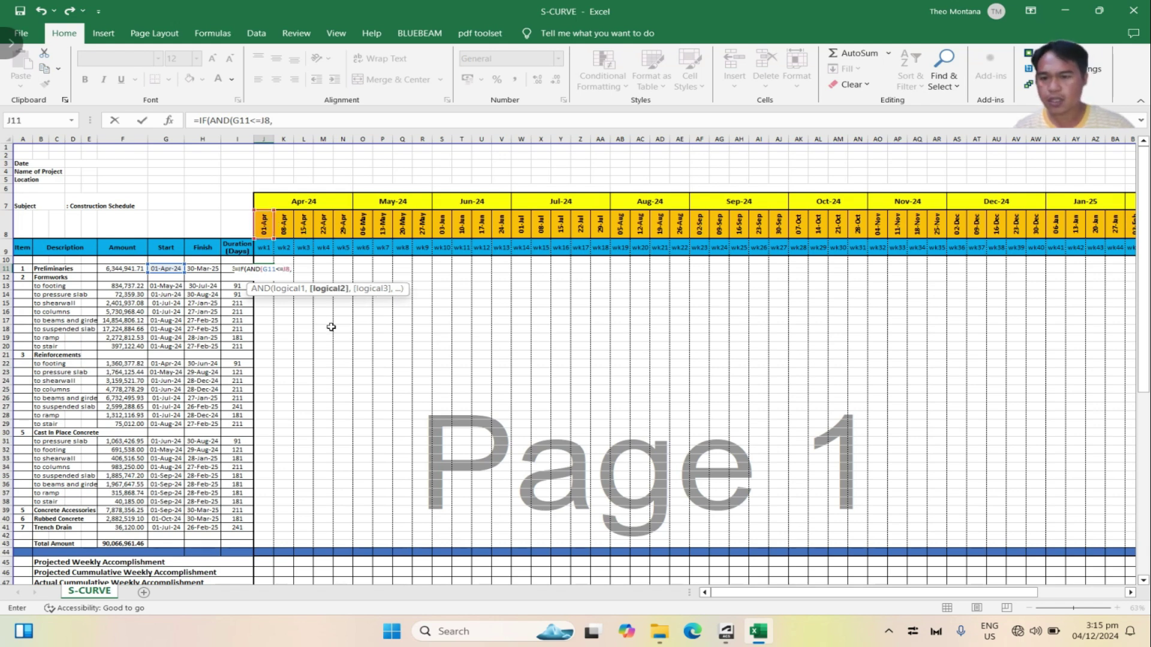
Complete the J11 formula with the second condition H11>=J8, returning 1 when true and "" when false
left_click(200, 270)
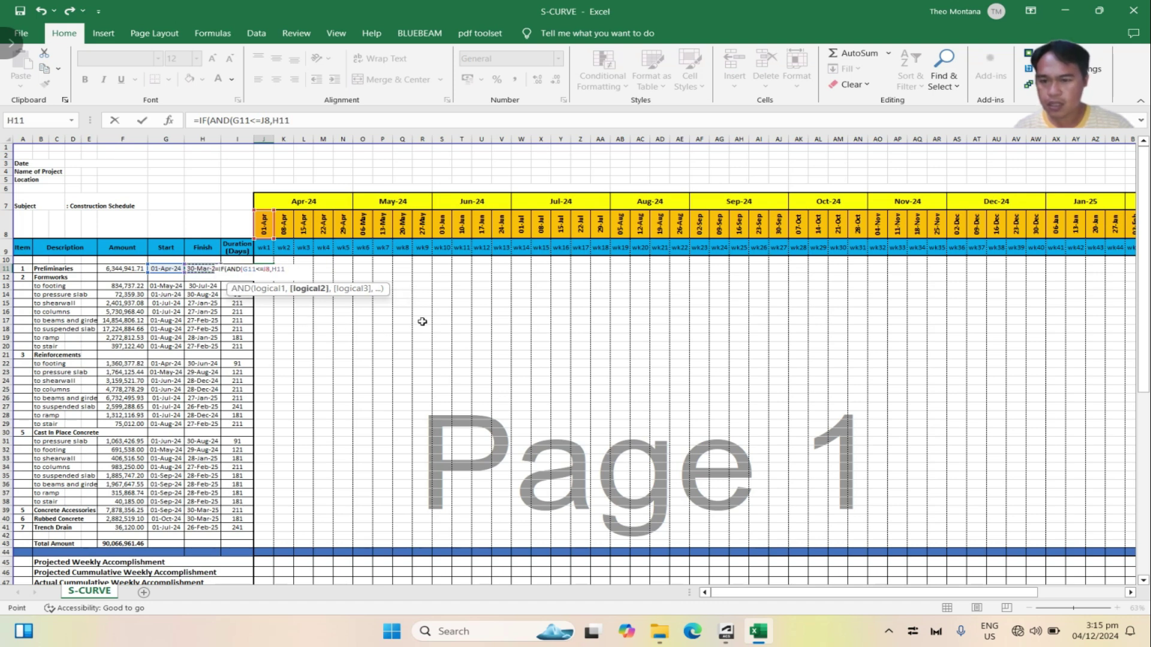
type(">=")
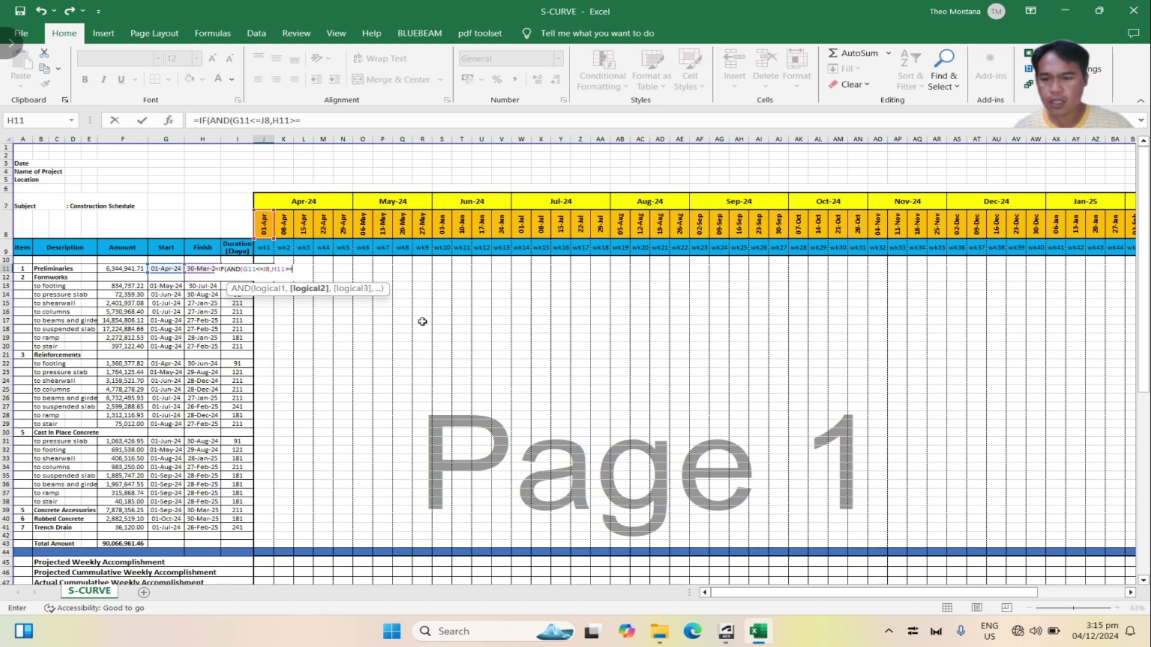
left_click(266, 236)
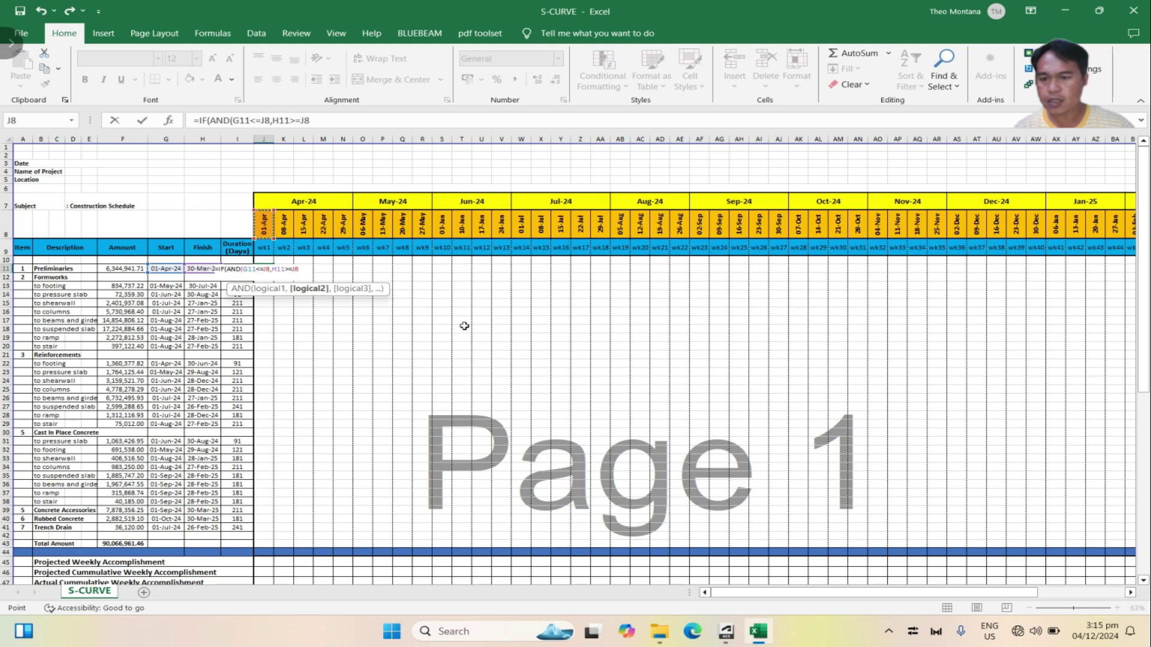
type(")")
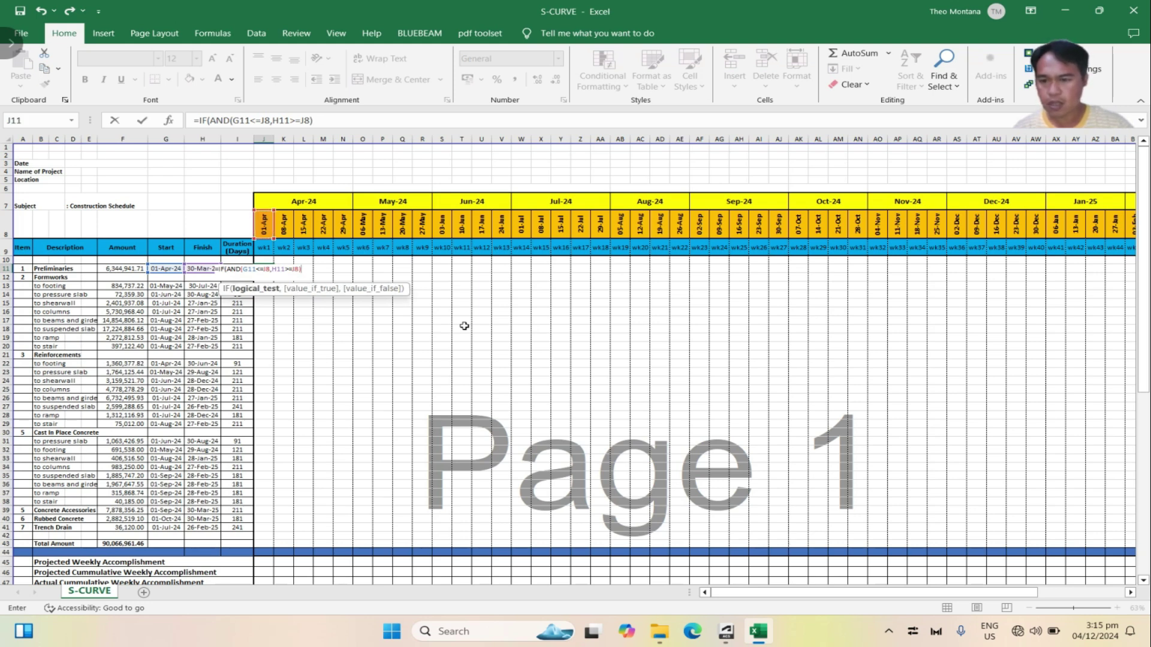
type(",")
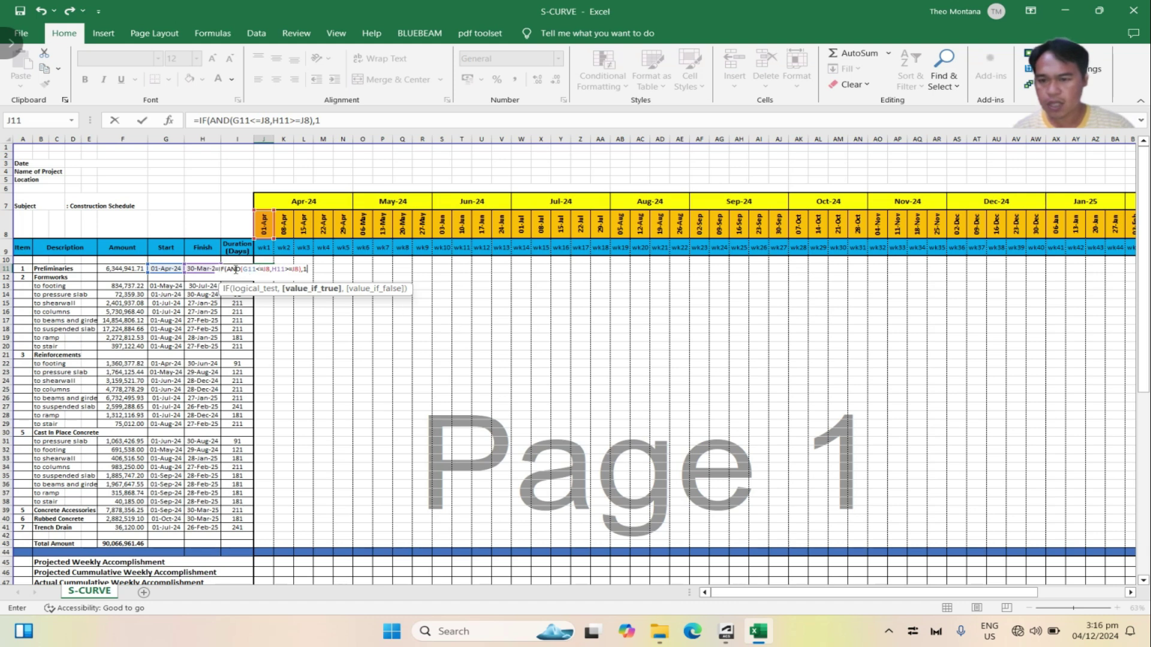
type("1,")
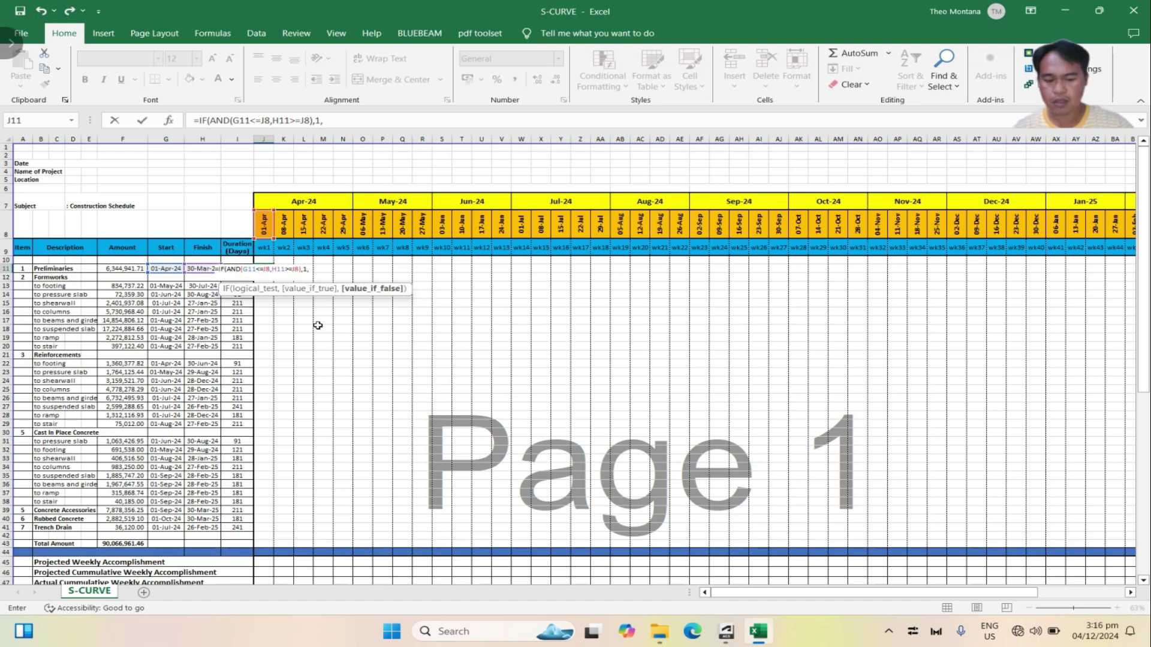
type("\"\"")
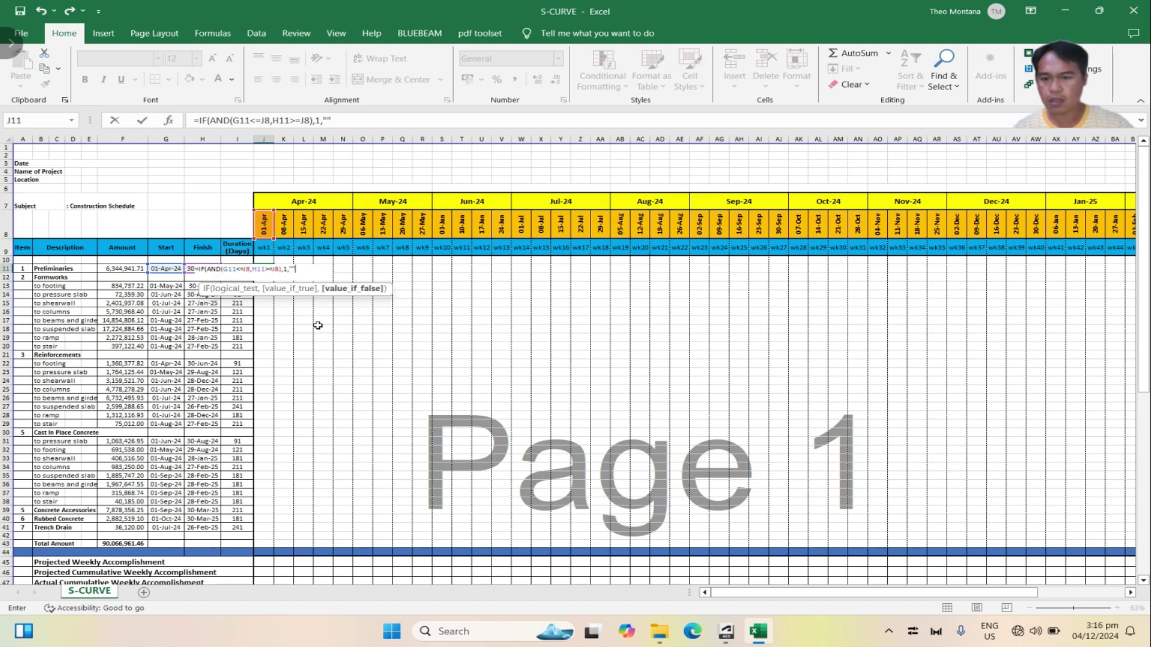
type(")")
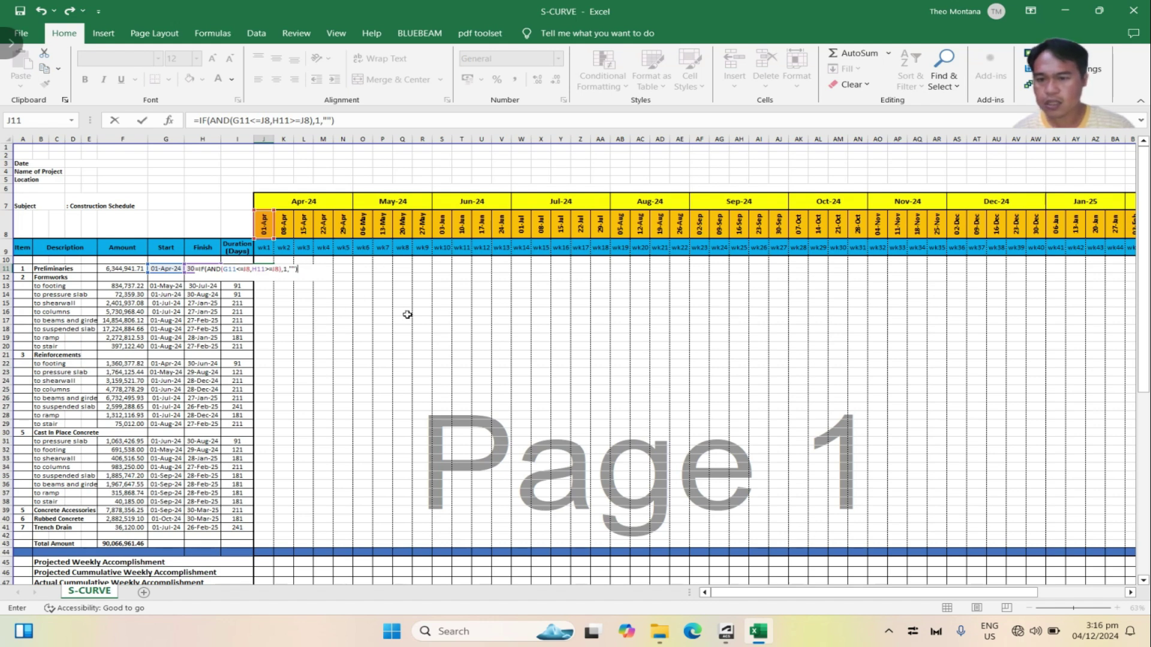
key("Return")
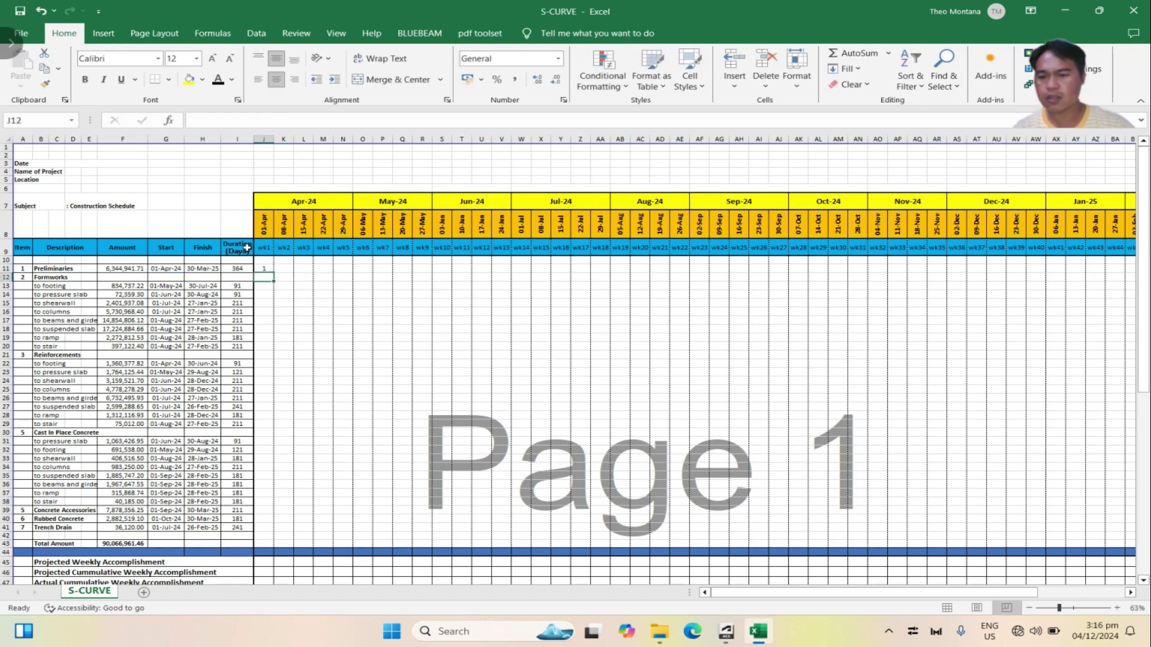
Extend the first condition of the J11 formula to G11<=J8+6
left_click(264, 267)
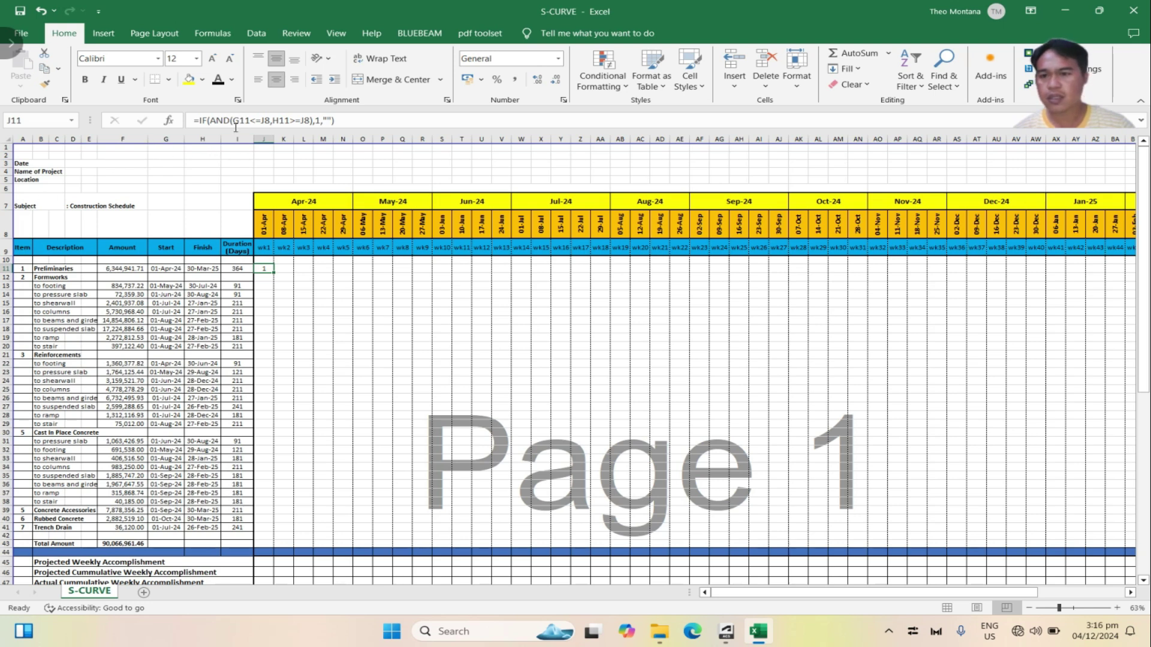
left_click(270, 121)
type(",")
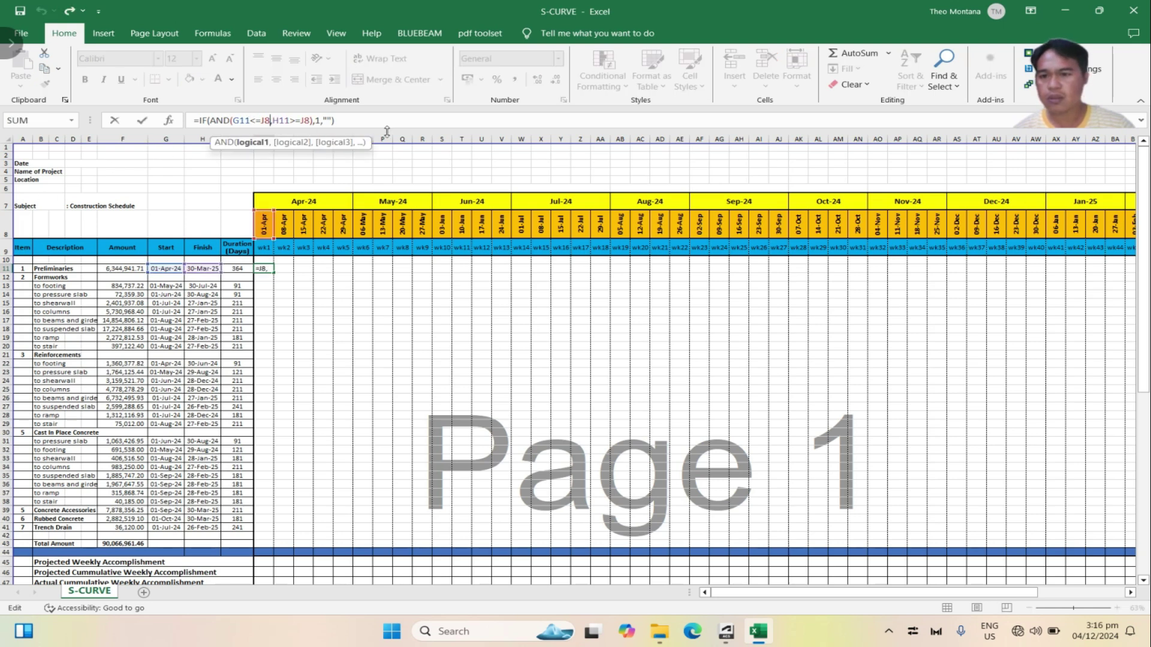
type("+6")
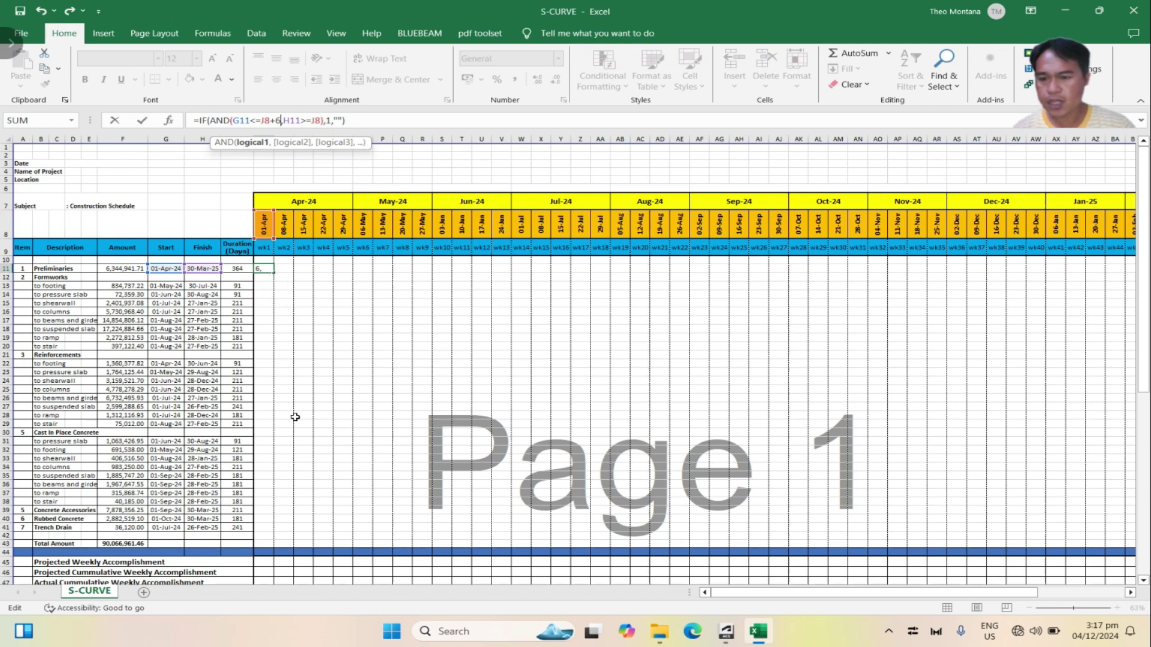
Anchor the references in J11 so the formula reads =IF(AND($G11<=J$8+6,$H11>=J$8),1,"")
left_click(235, 121)
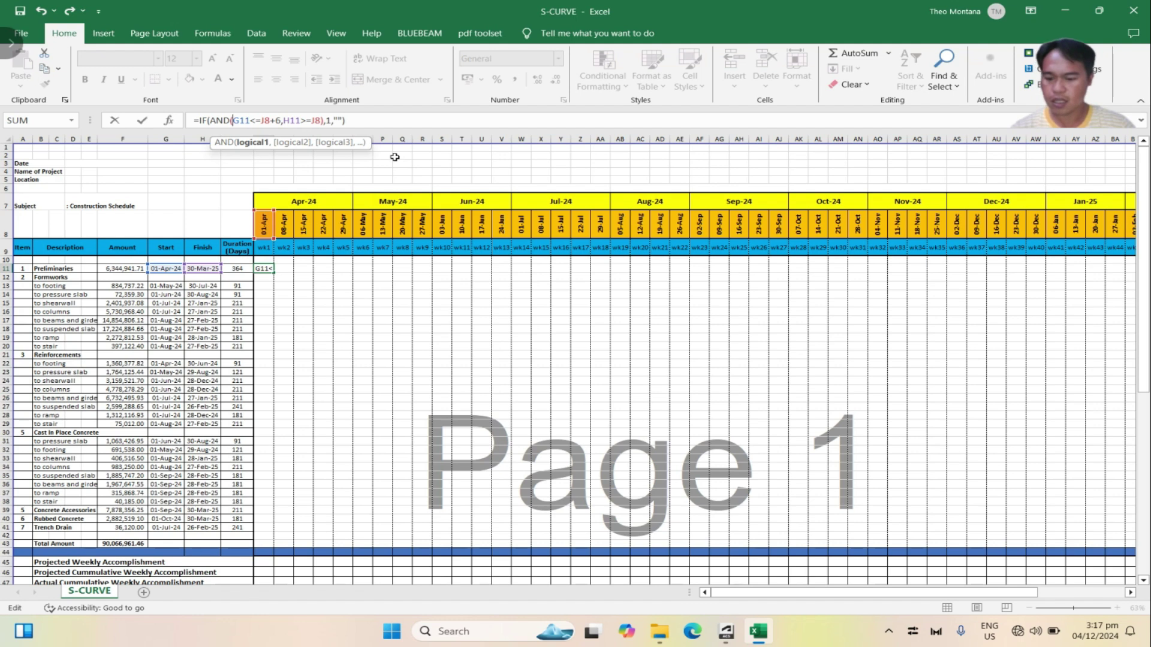
type("$")
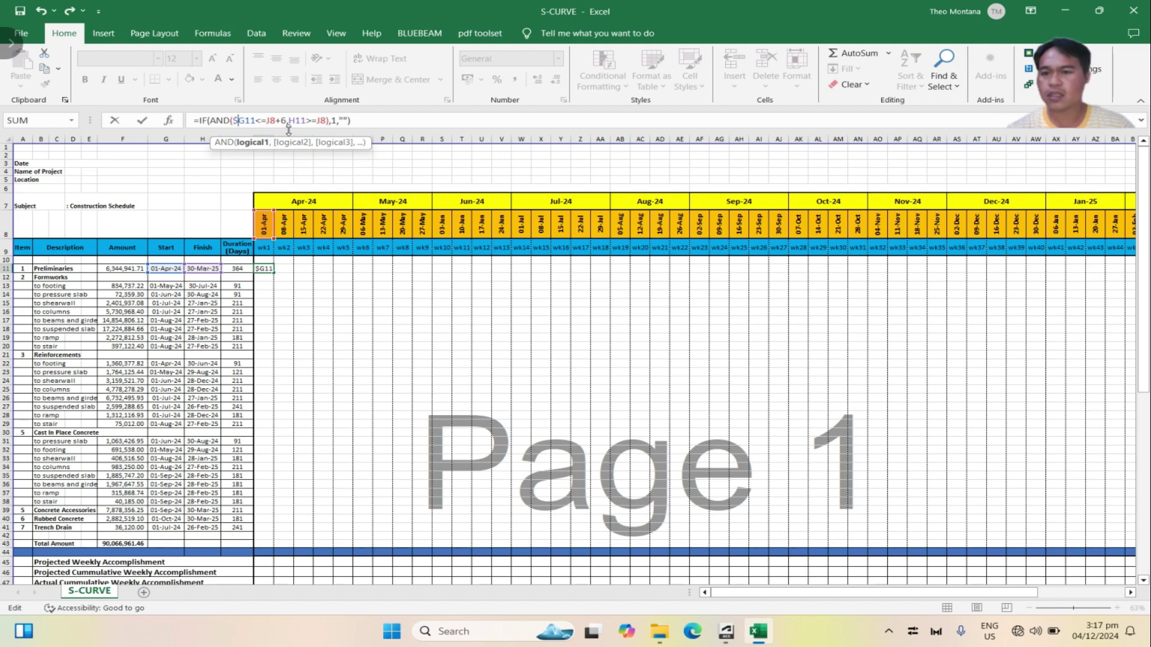
left_click(270, 121)
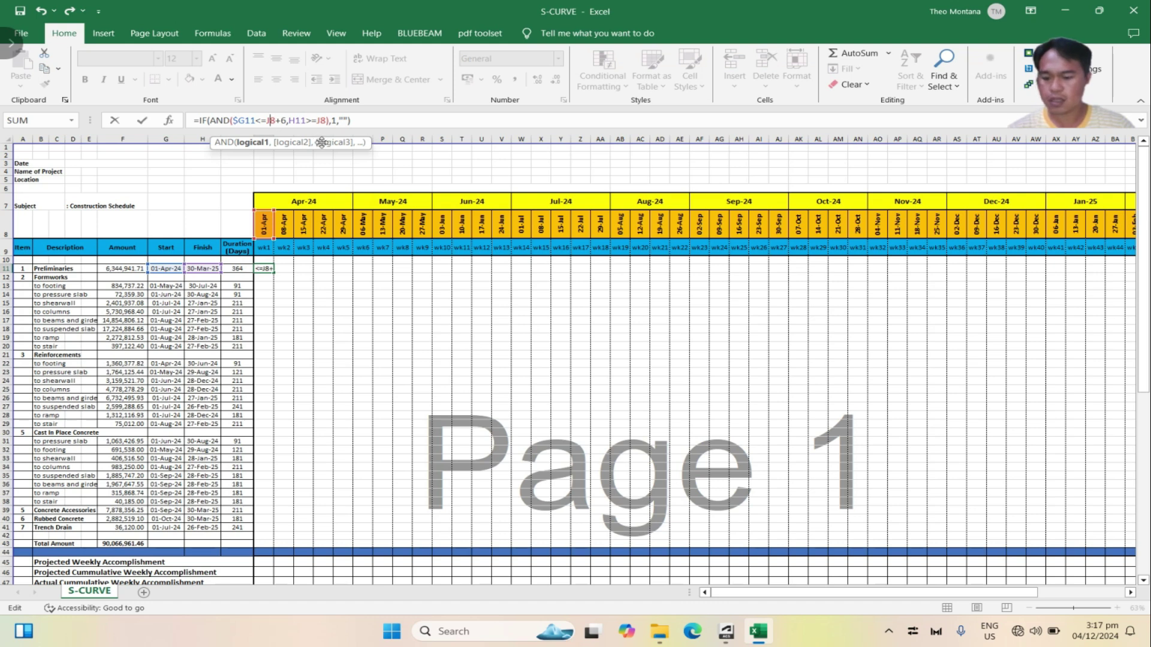
type("$")
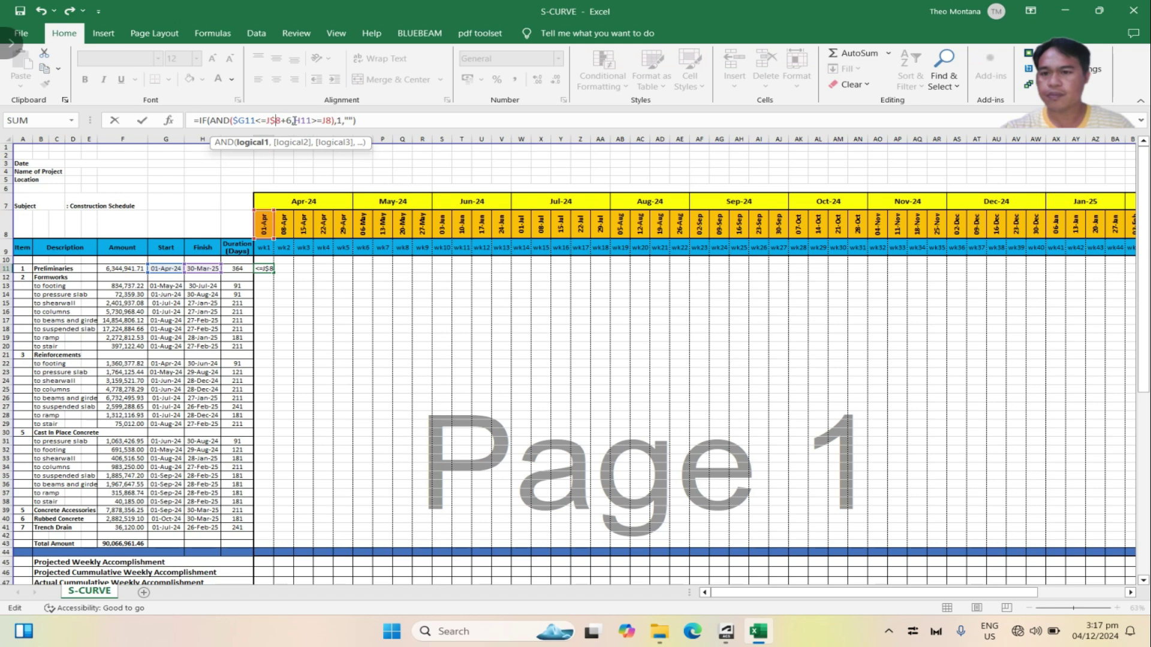
left_click(296, 121)
type("$")
left_click(334, 121)
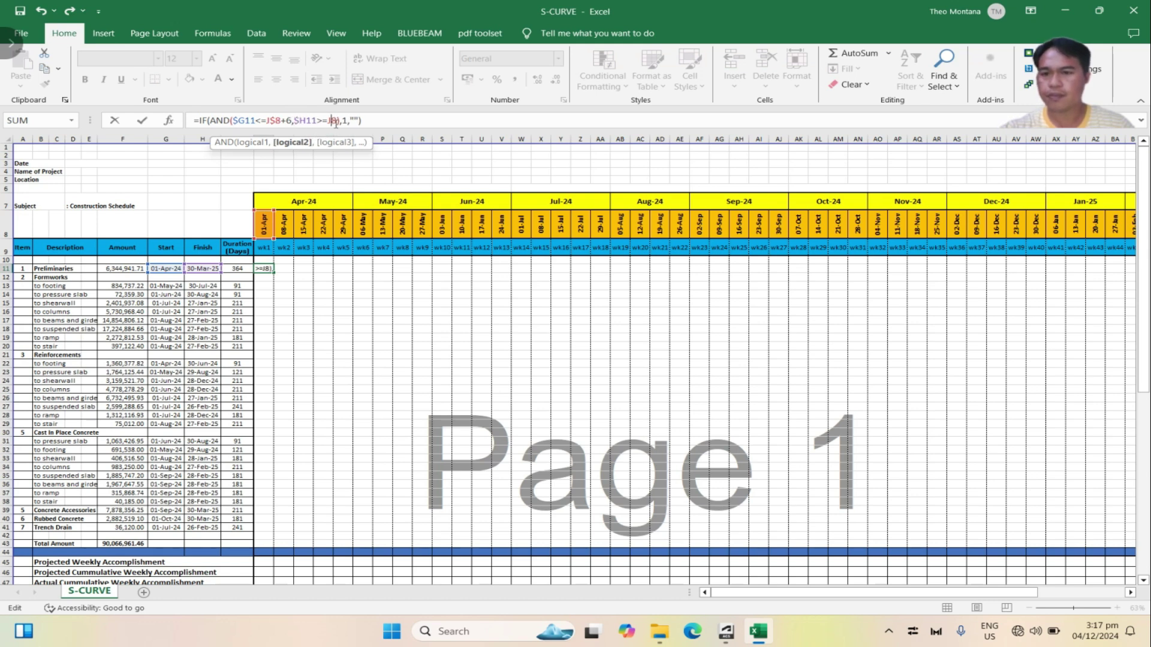
type("$")
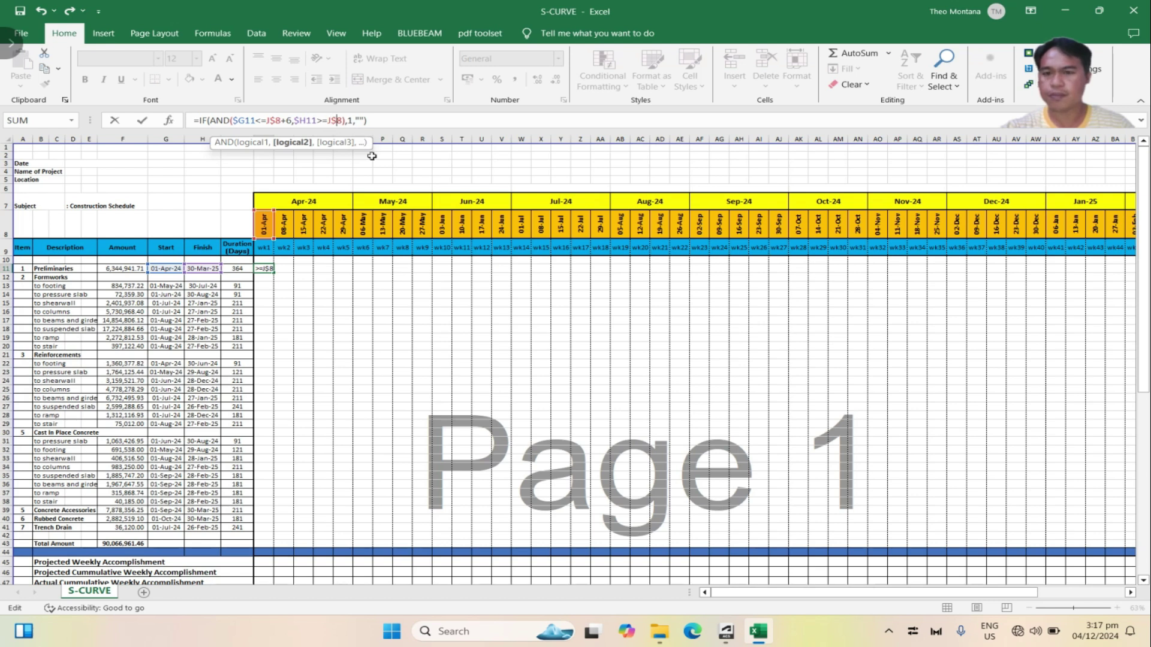
key("Return")
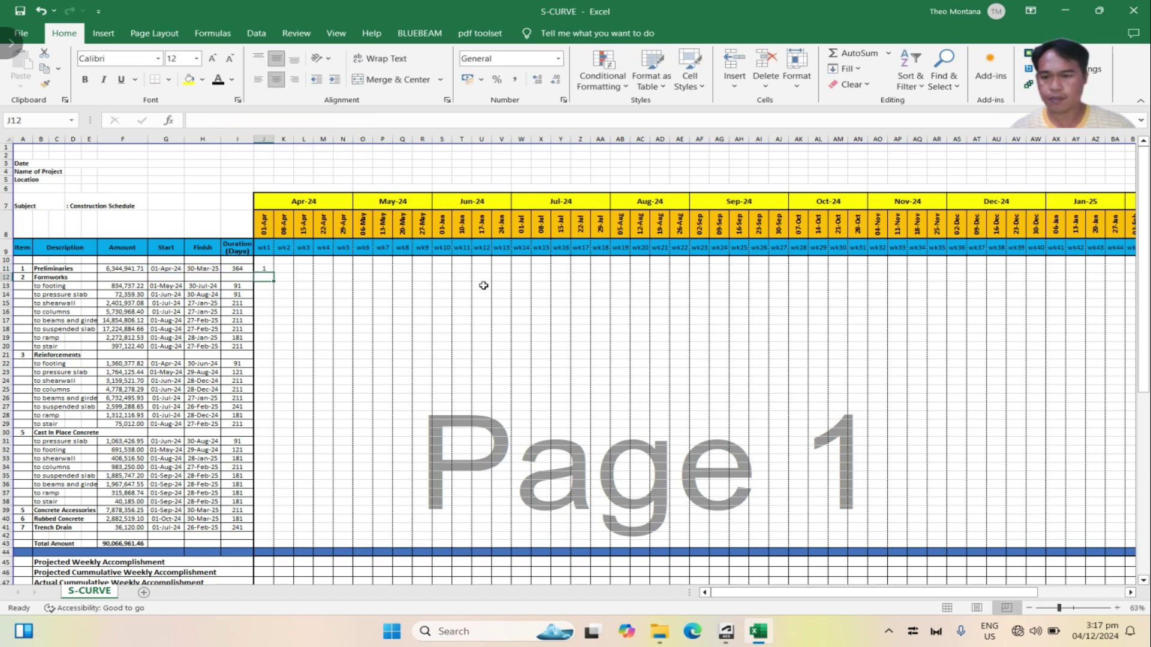
Fill the J11 formula across the Preliminaries row through week 52 in BI11
left_click(268, 268)
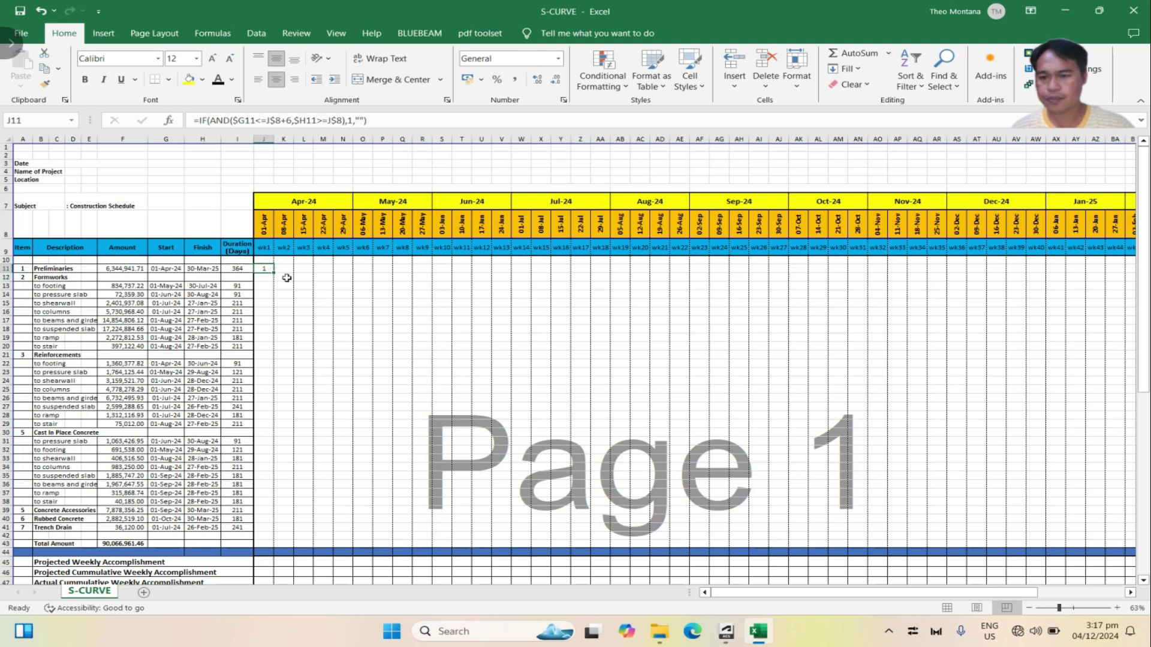
left_click_drag(275, 272, 1033, 277)
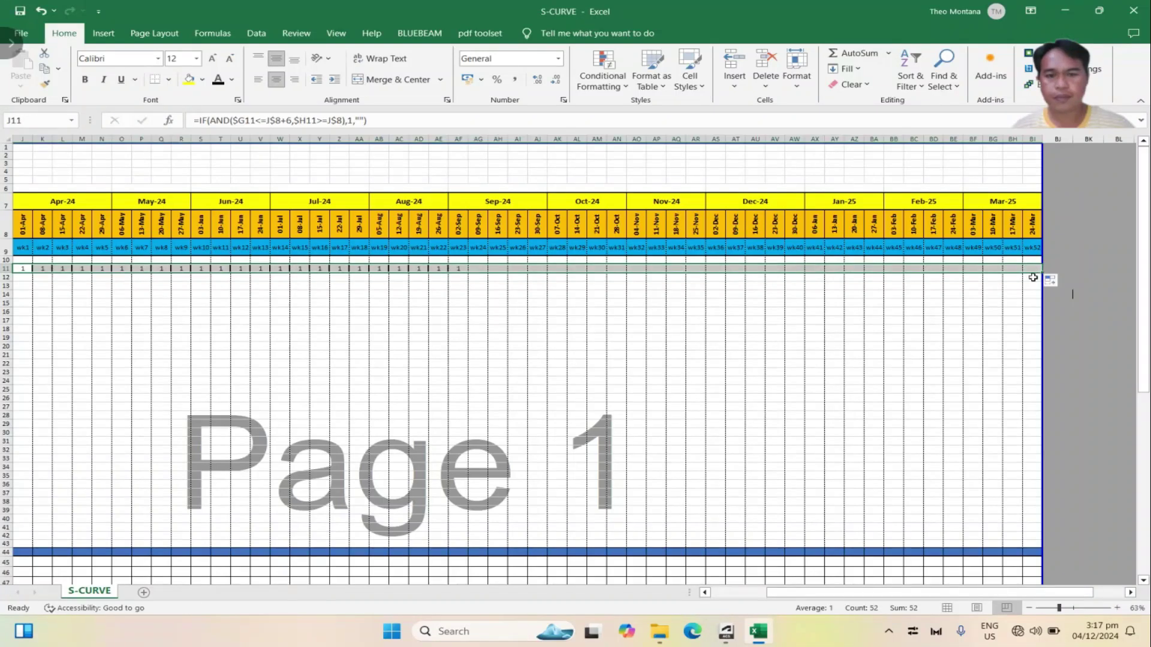
Give the Preliminaries week cells J11:BI11 a thick right border and fine inside vertical borders
left_click_drag(888, 593, 864, 598)
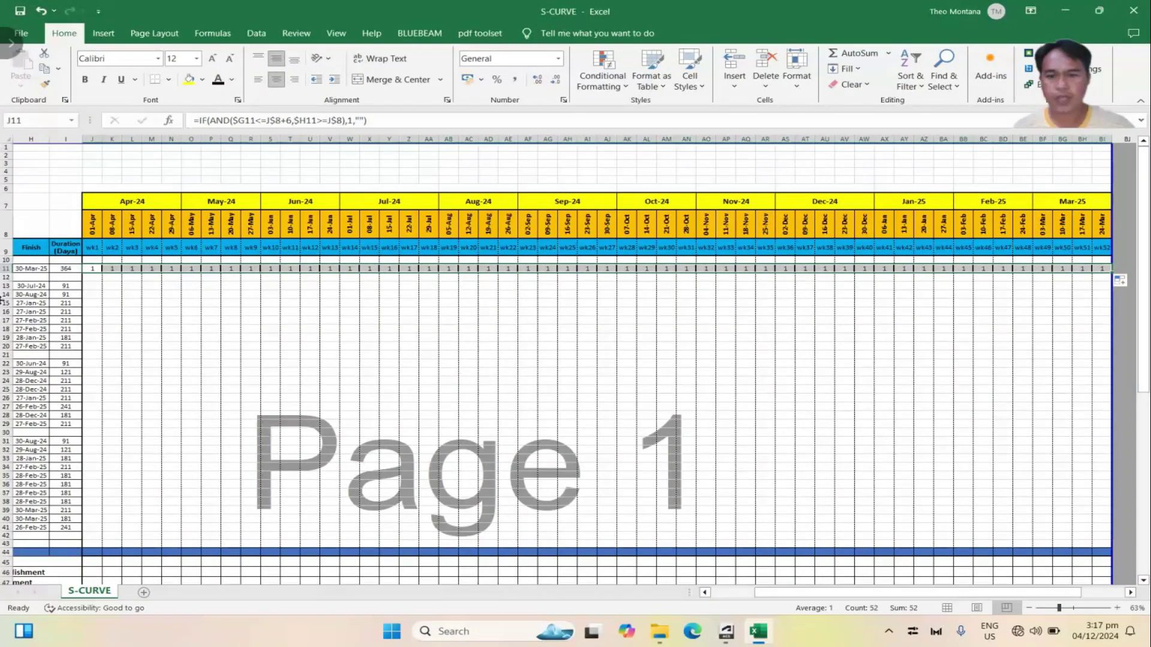
left_click(238, 100)
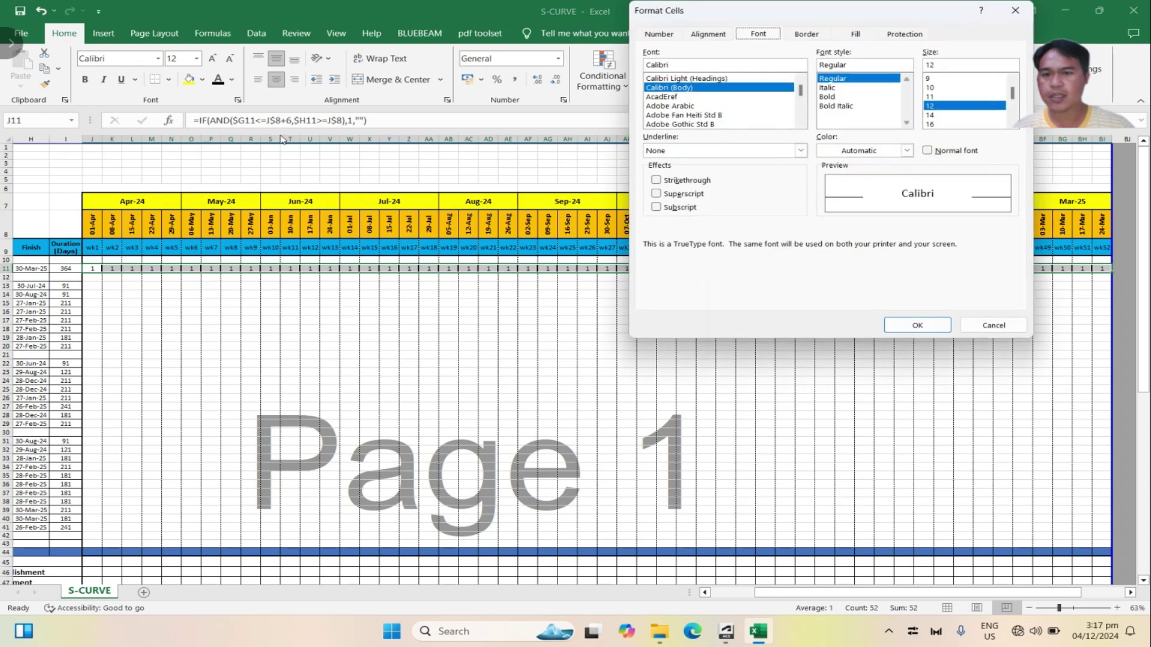
left_click(806, 34)
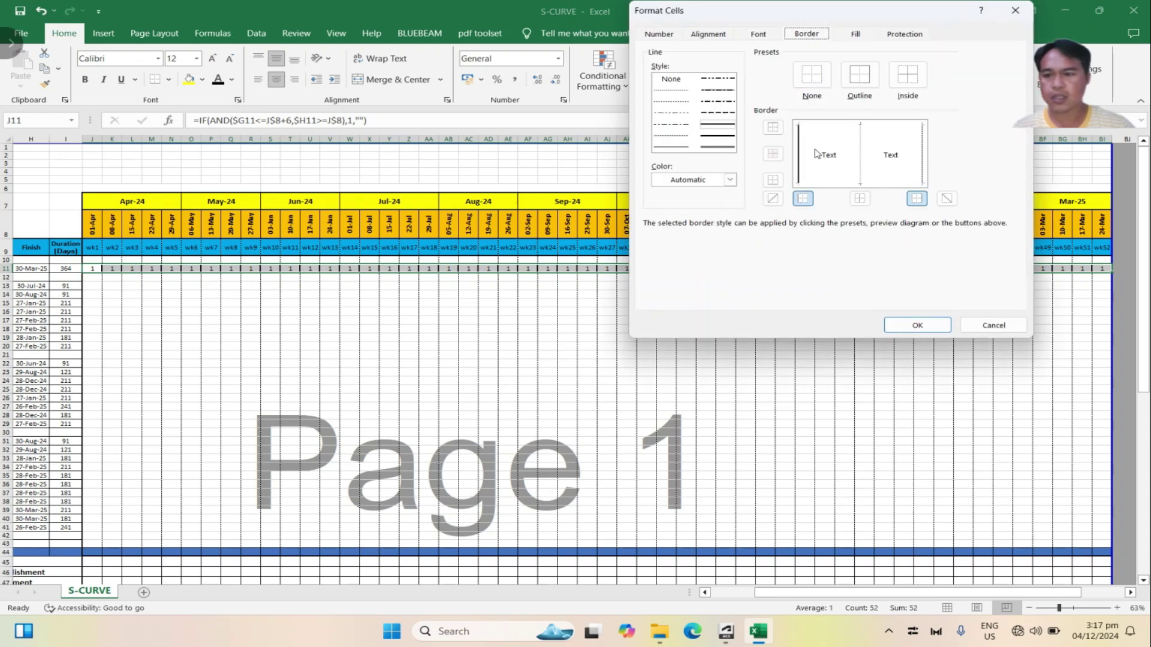
left_click(919, 156)
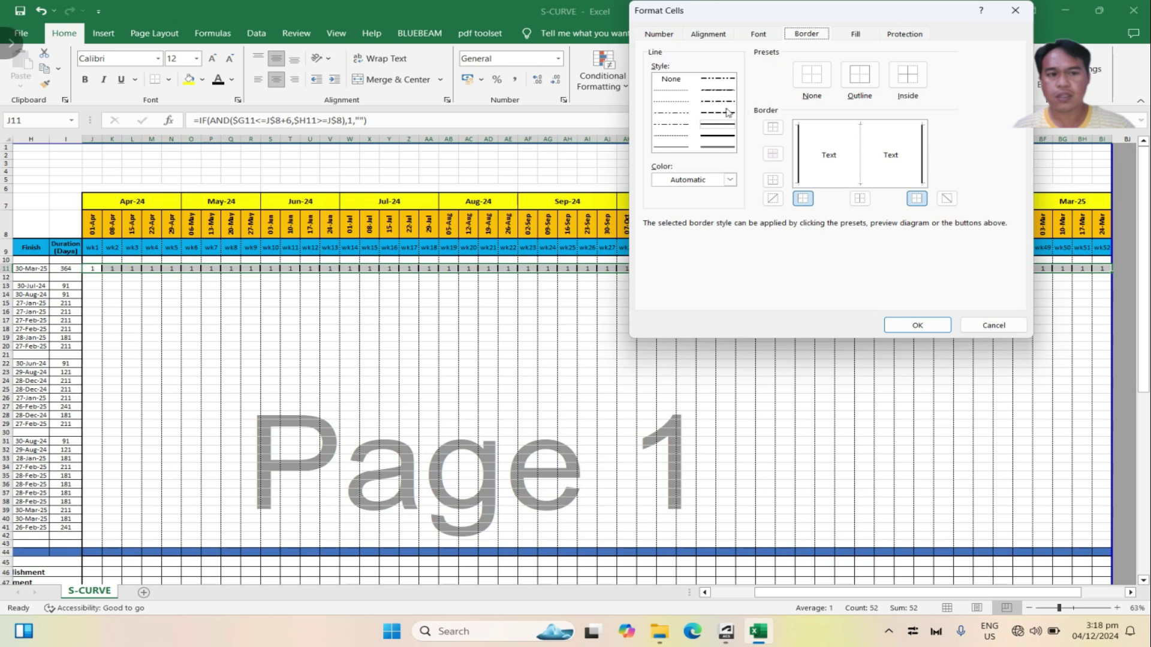
left_click(672, 136)
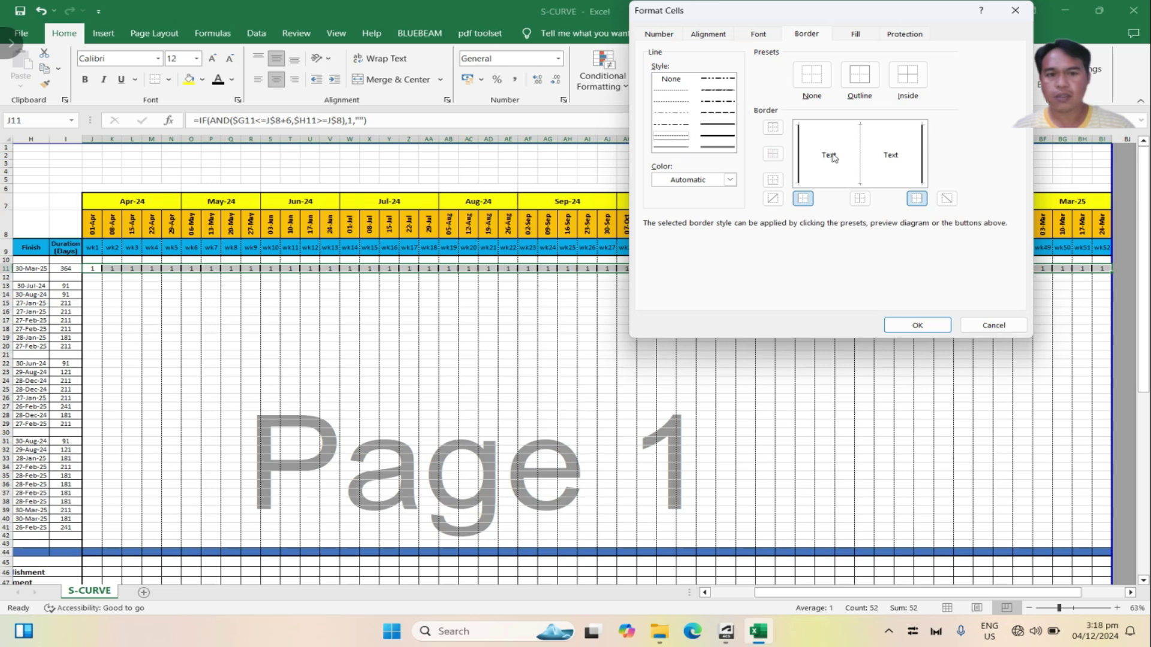
left_click(861, 157)
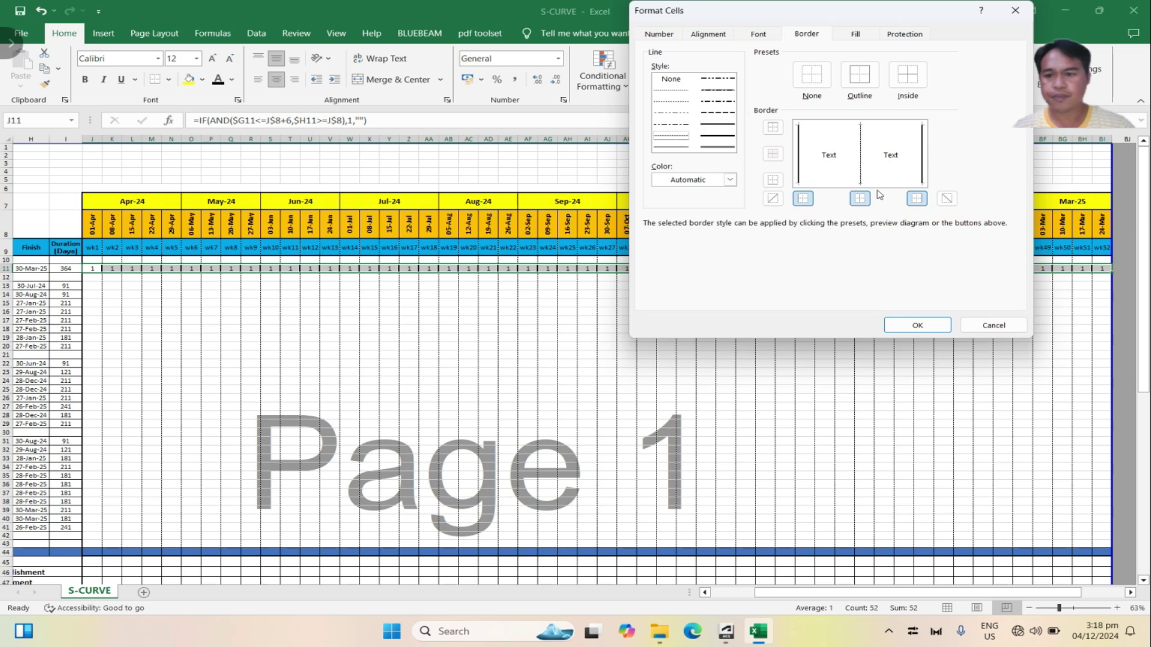
left_click(917, 325)
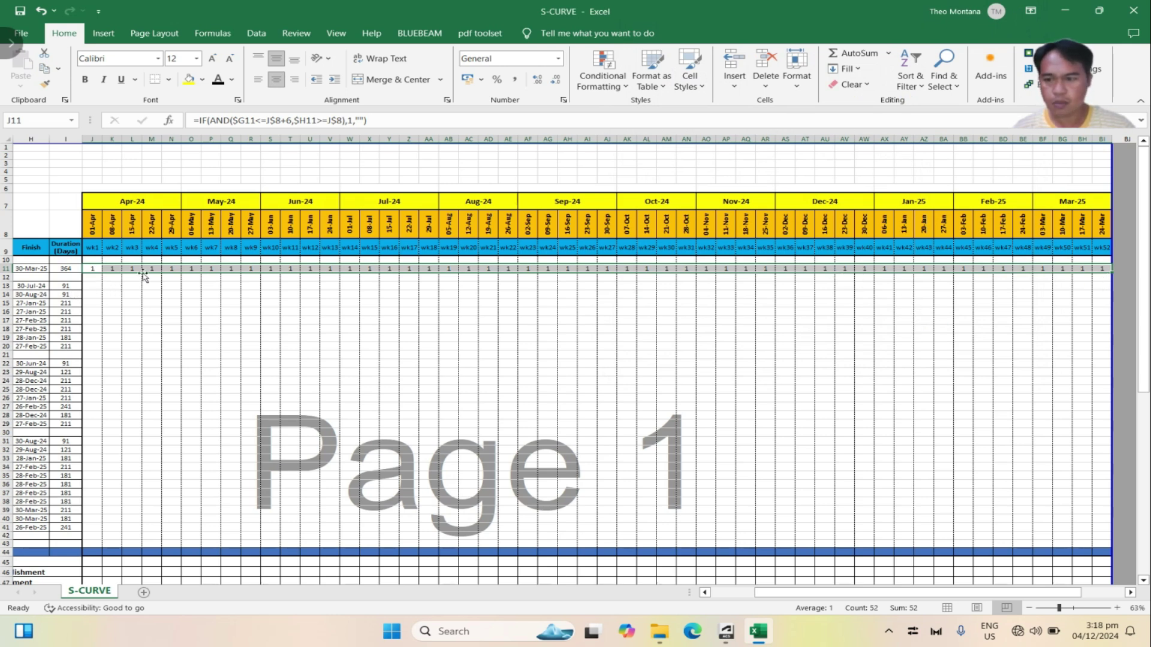
Fill the Preliminaries week formulas down through the Trench Drain row, covering J11:BI41
left_click_drag(1110, 273, 1087, 530)
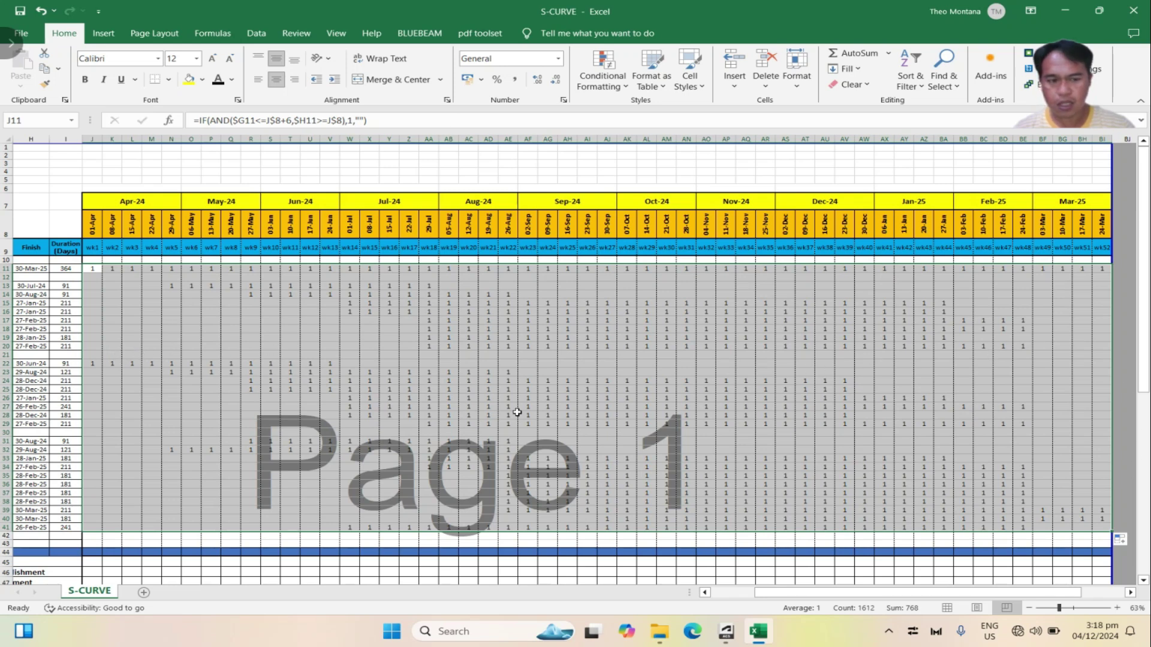
left_click(174, 442)
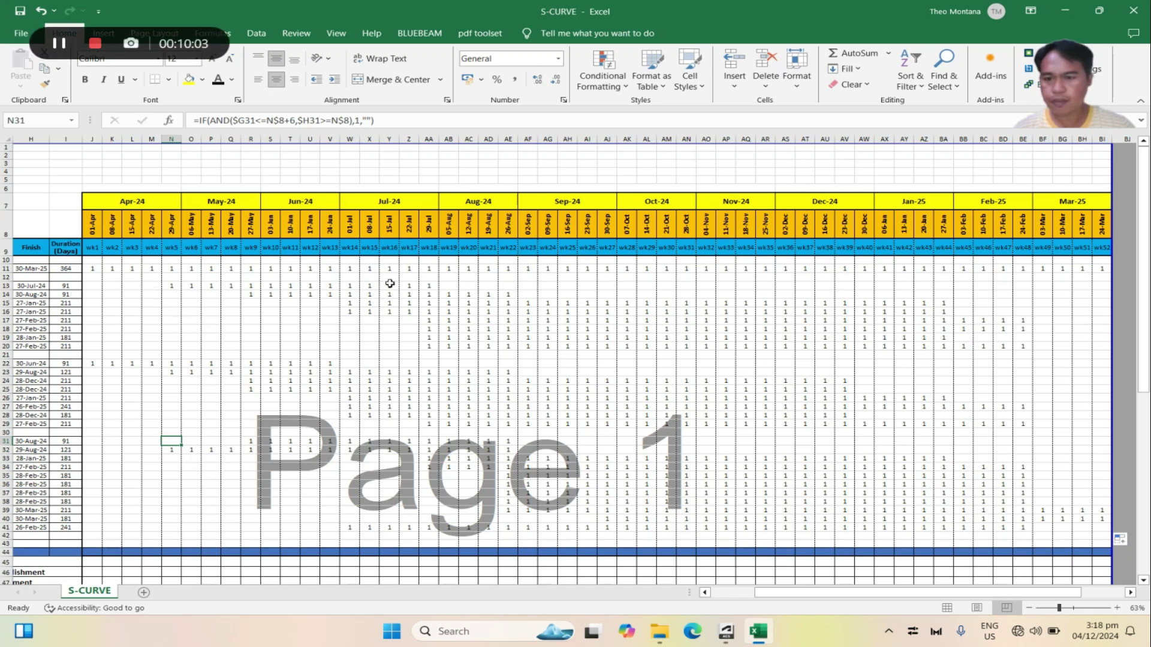
mouse_move(761, 596)
left_mouse_down()
mouse_move(748, 597)
mouse_move(758, 597)
left_mouse_up()
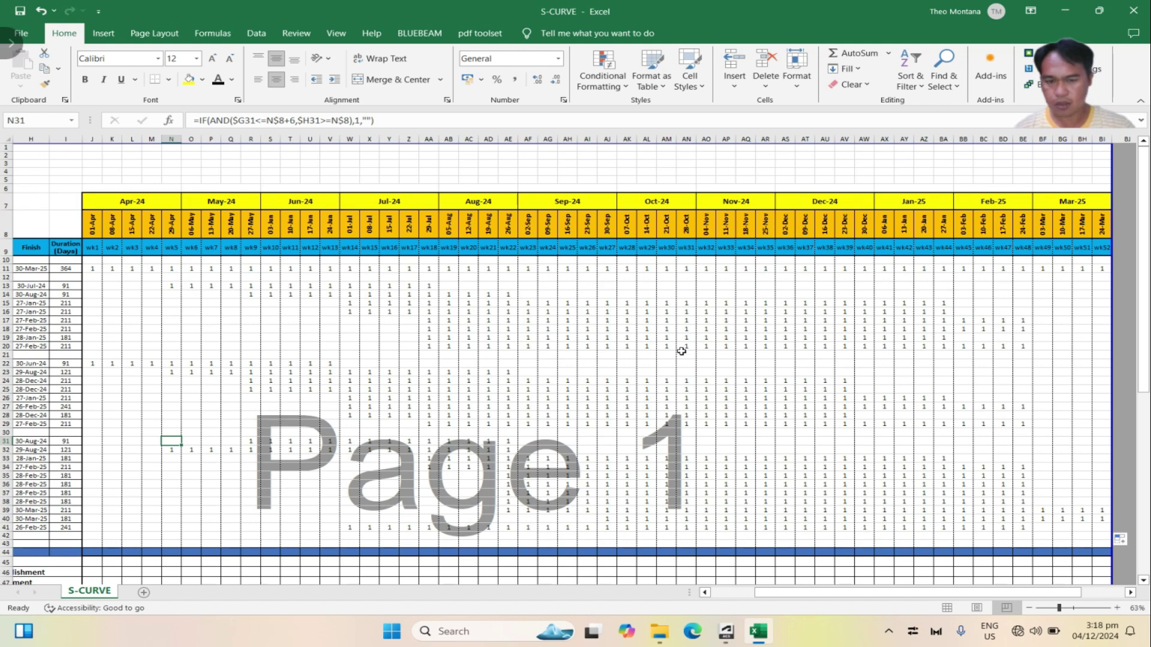
Create a conditional formatting rule for J11:BI41 that formats only cells with a value equal to 1
left_click_drag(95, 268, 1094, 518)
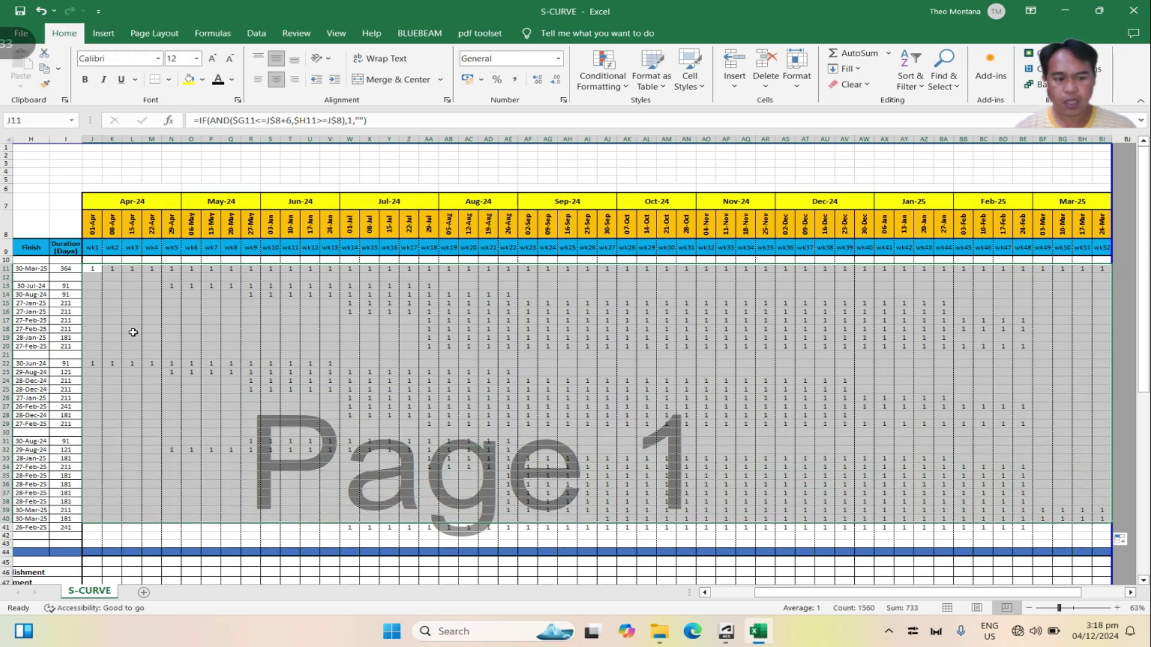
left_click_drag(92, 268, 930, 528)
left_click_drag(902, 594, 847, 599)
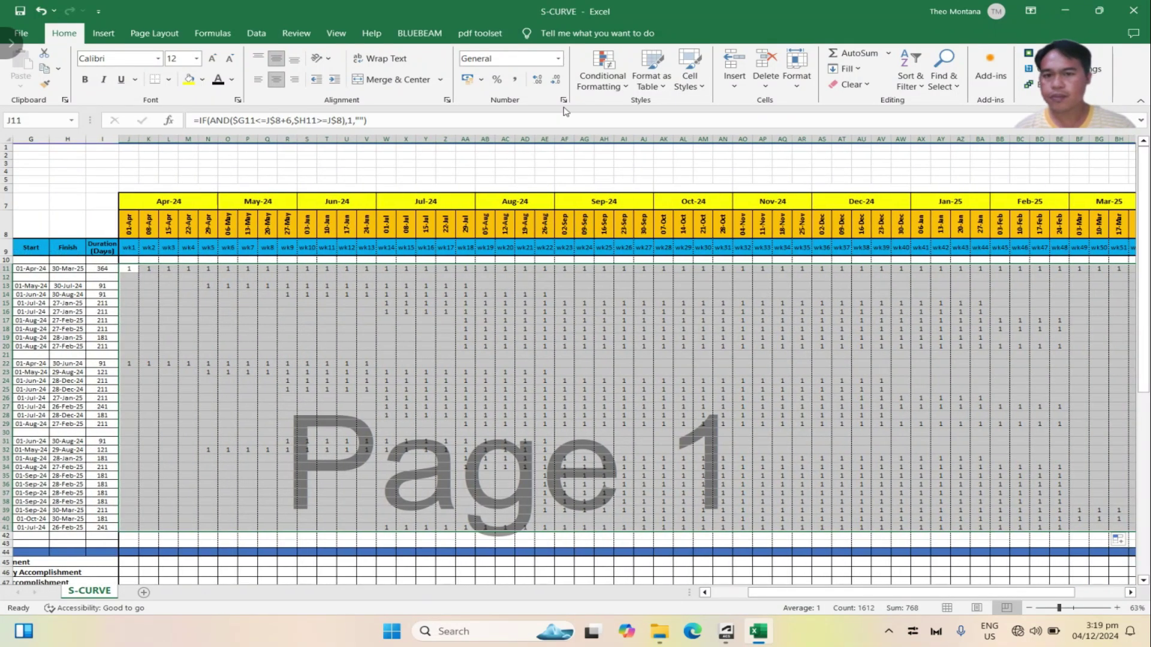
left_click(612, 69)
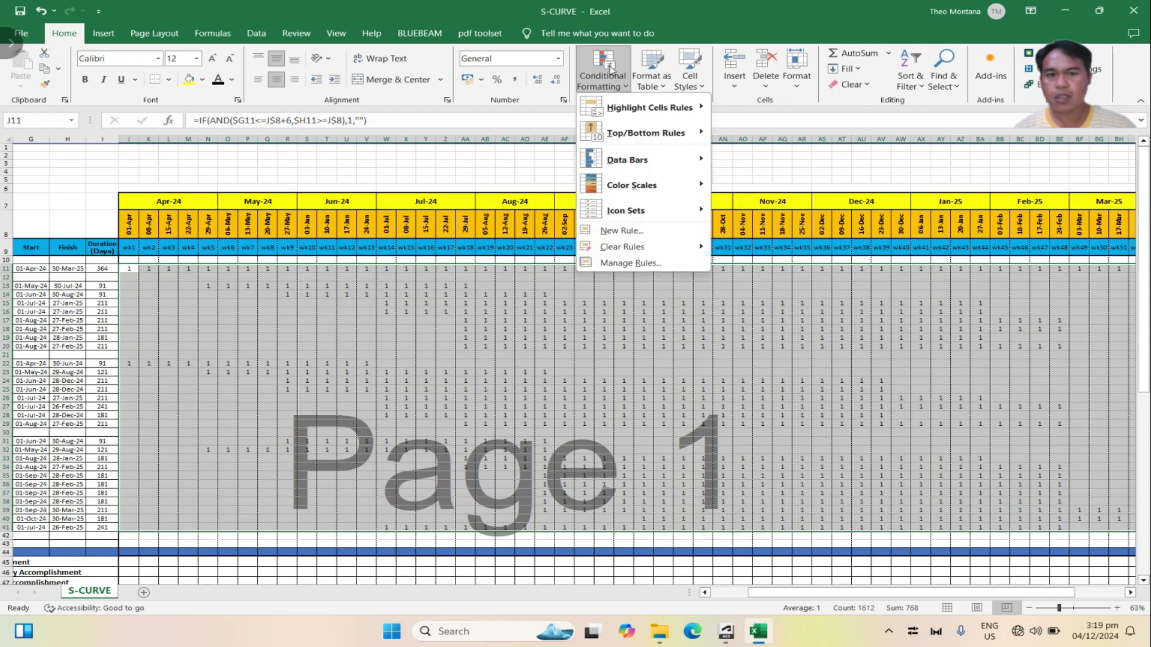
left_click(636, 267)
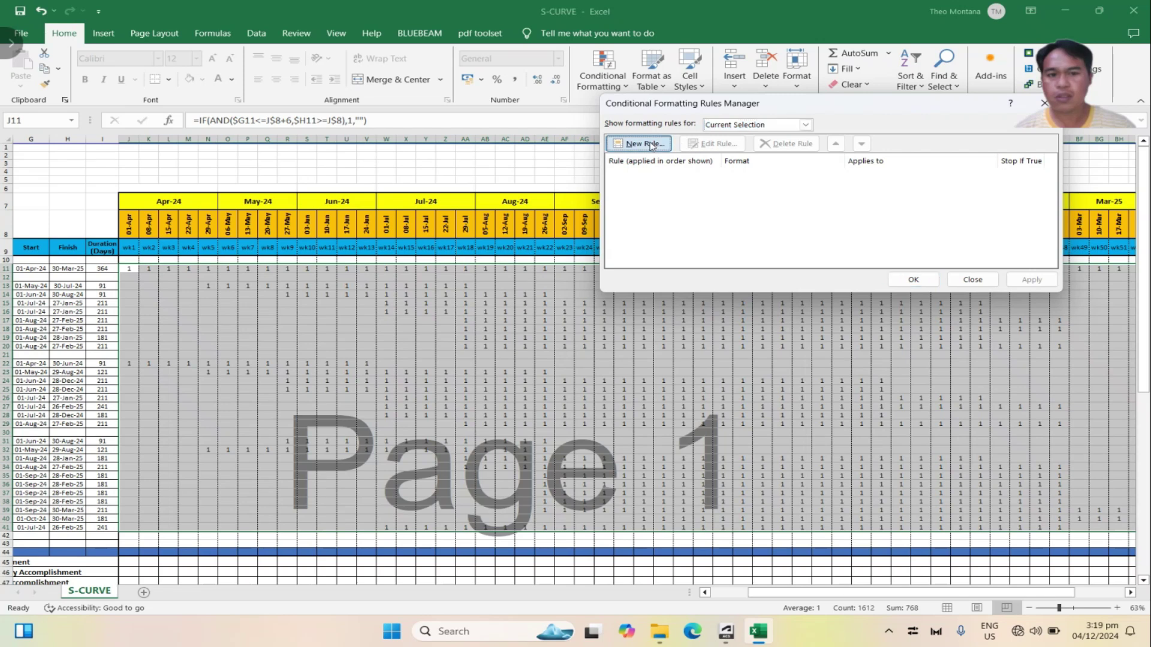
left_click(651, 146)
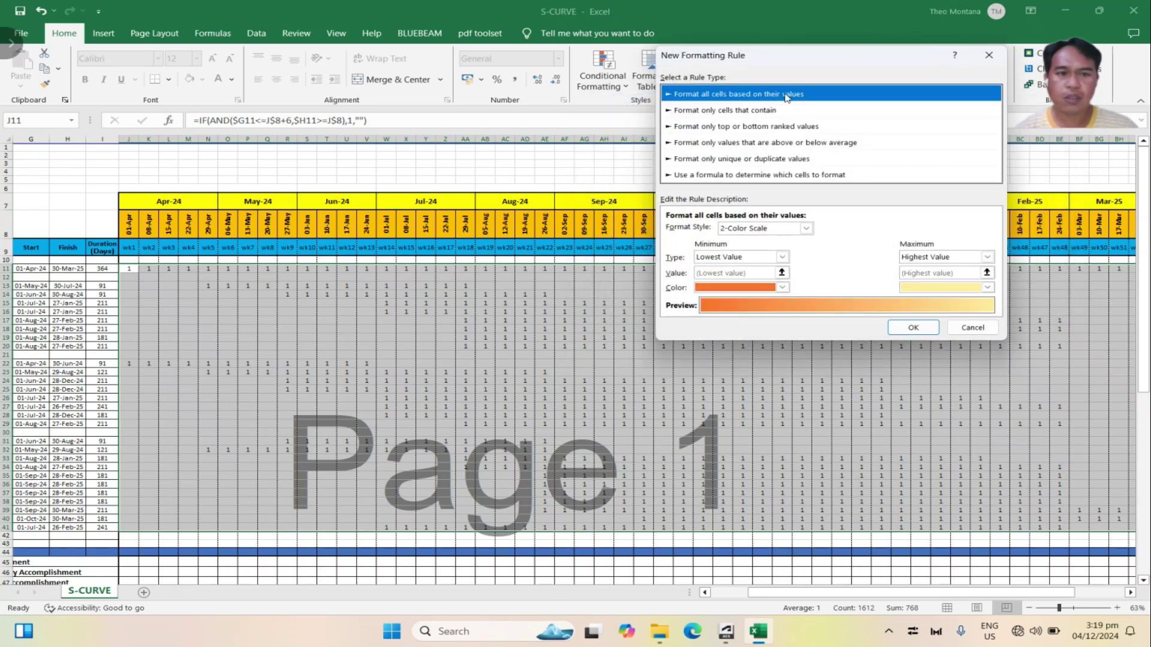
left_click(716, 112)
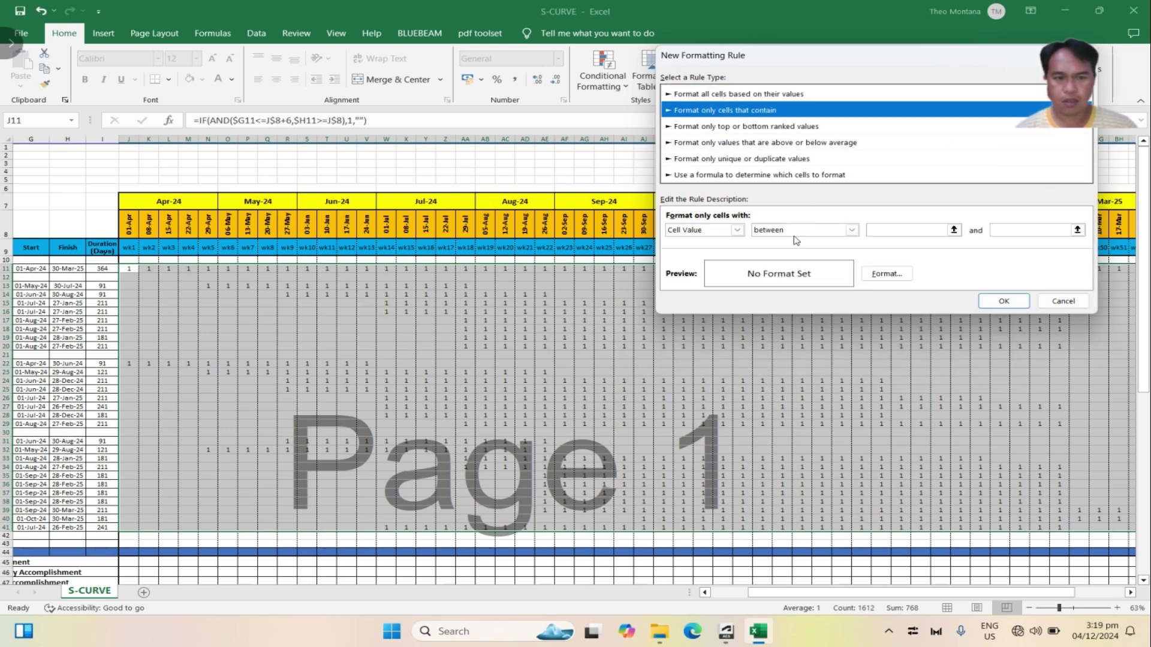
left_click(852, 231)
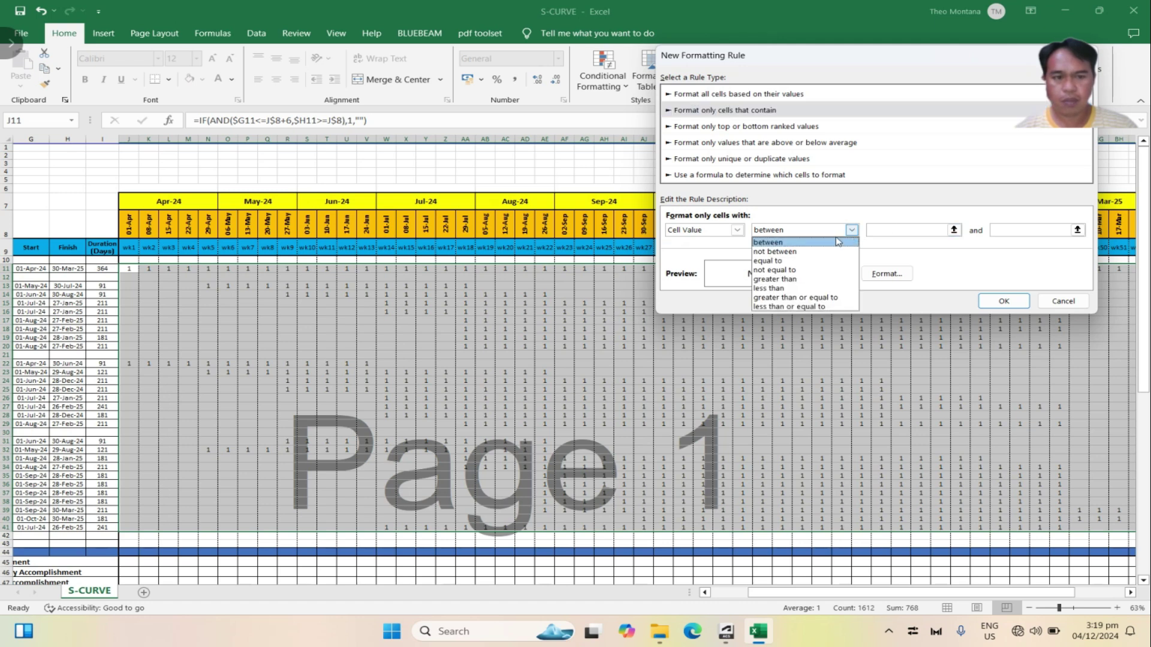
left_click(772, 261)
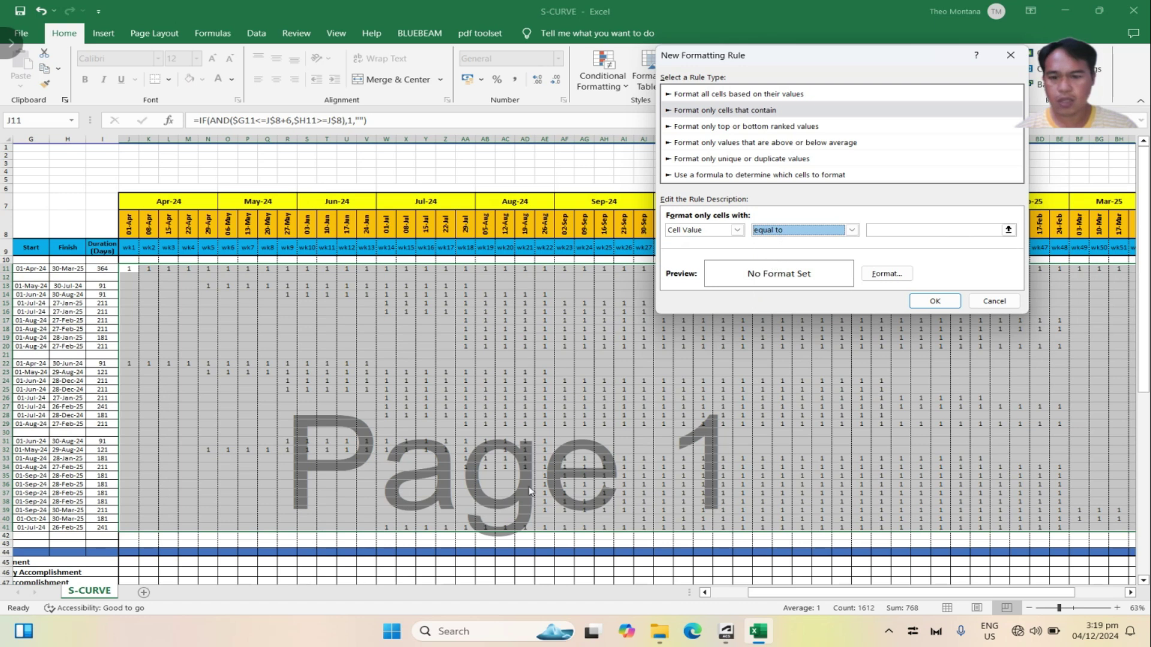
left_click(873, 231)
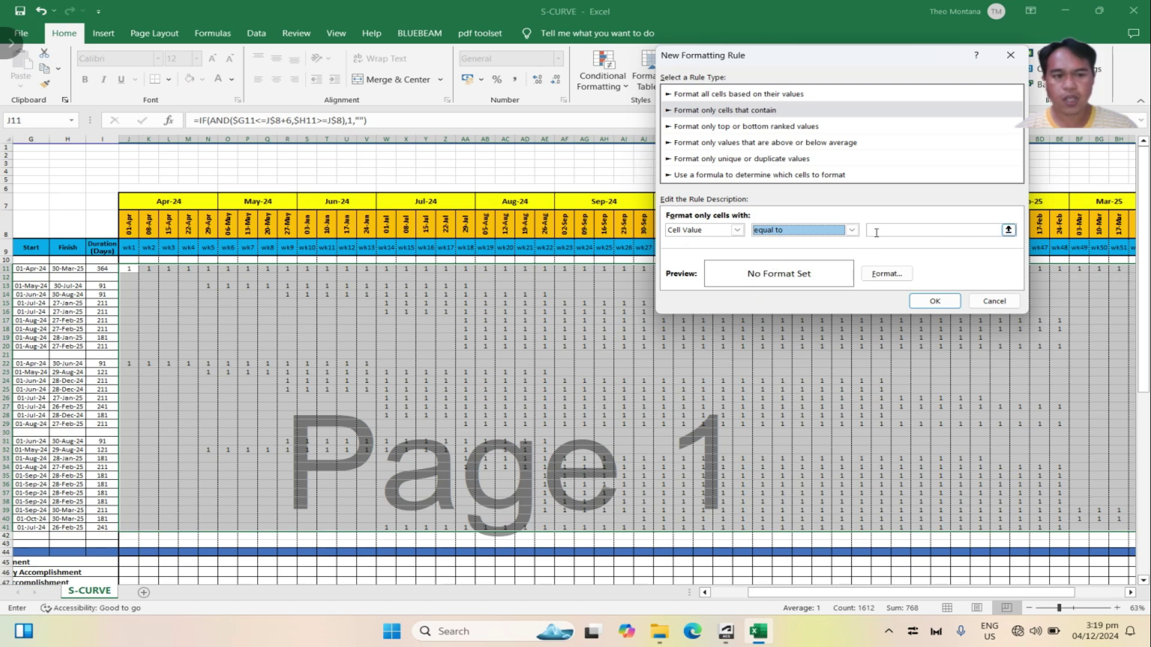
type("1")
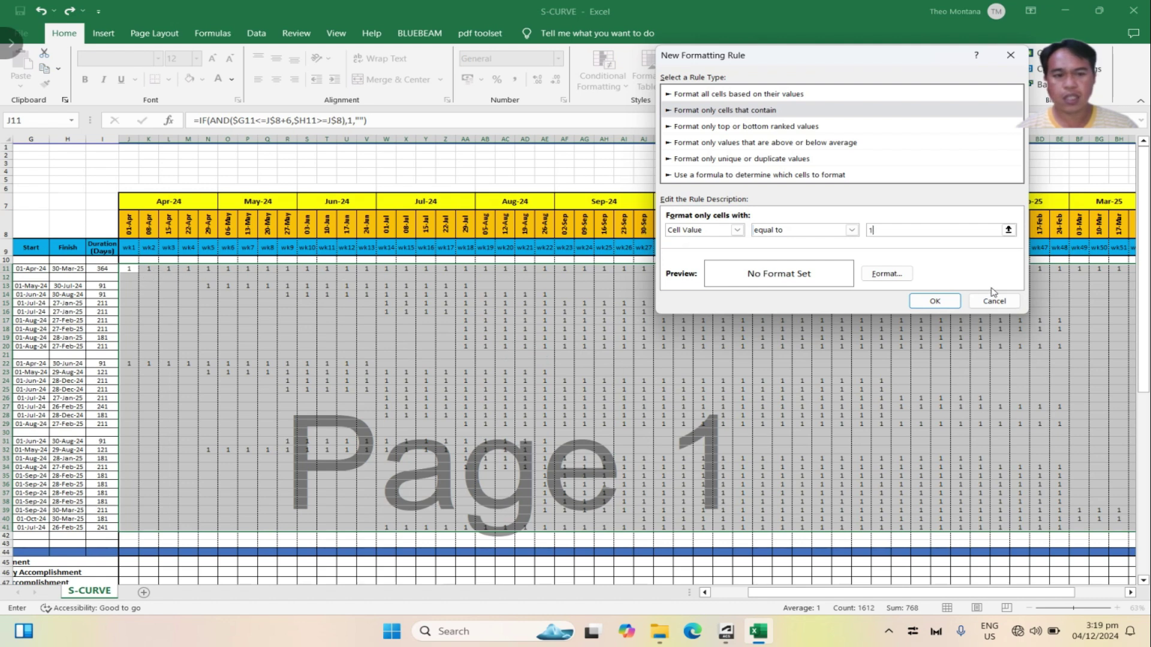
Give the rule a light green fill and apply it to the weekly timeline cells
left_click(884, 275)
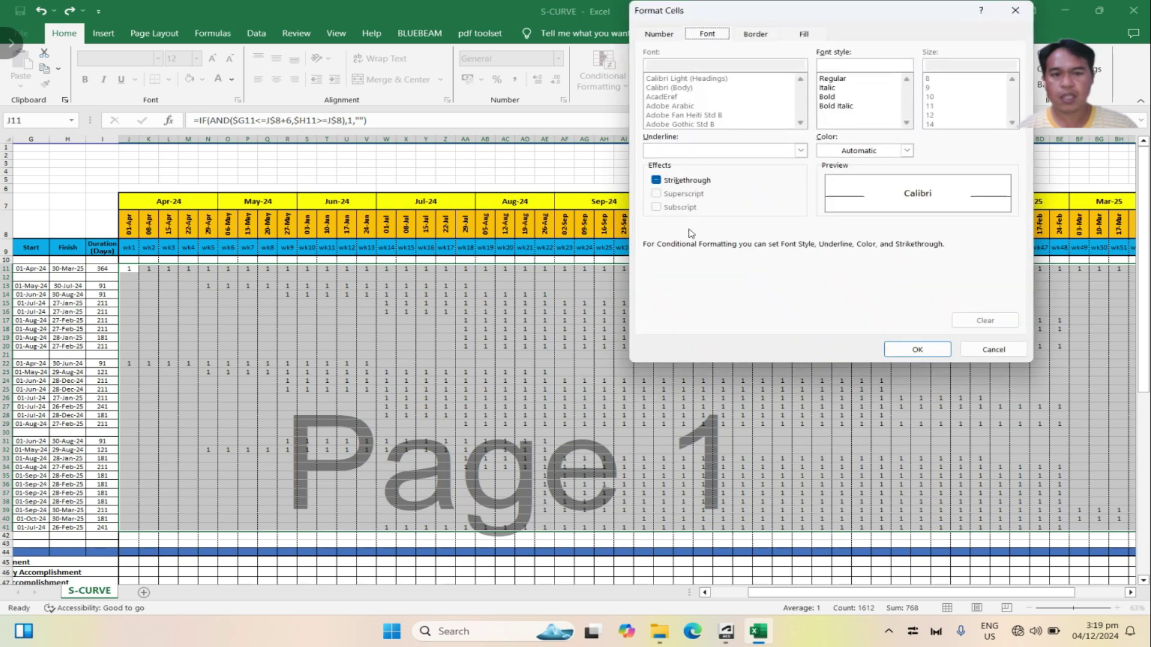
left_click(803, 36)
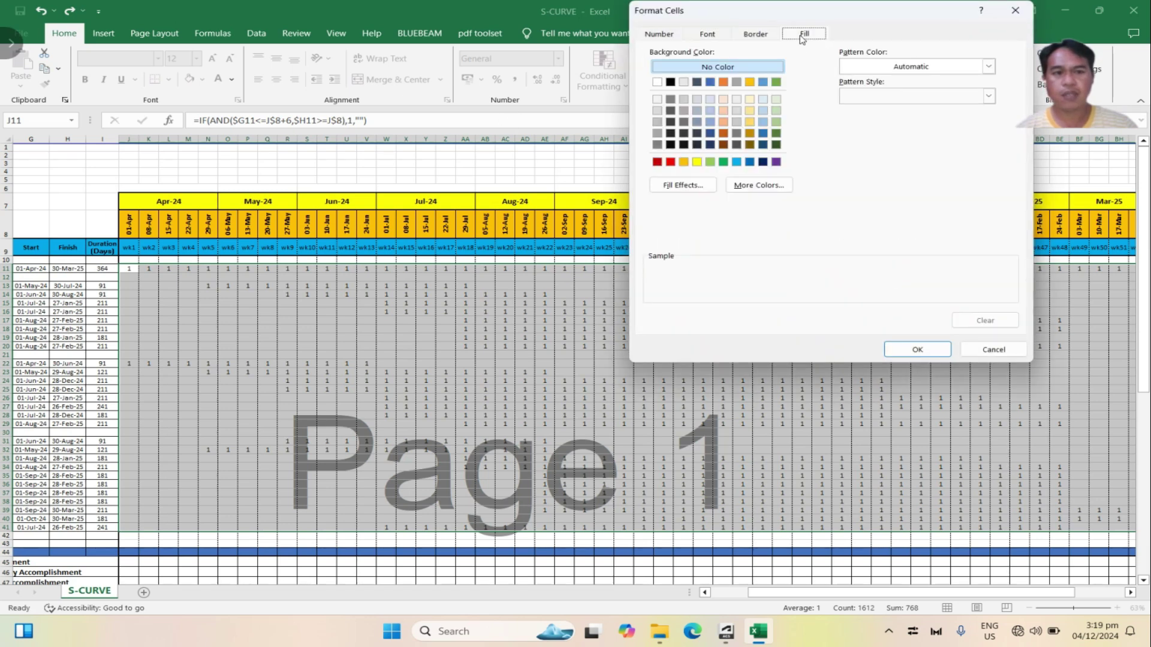
left_click(776, 122)
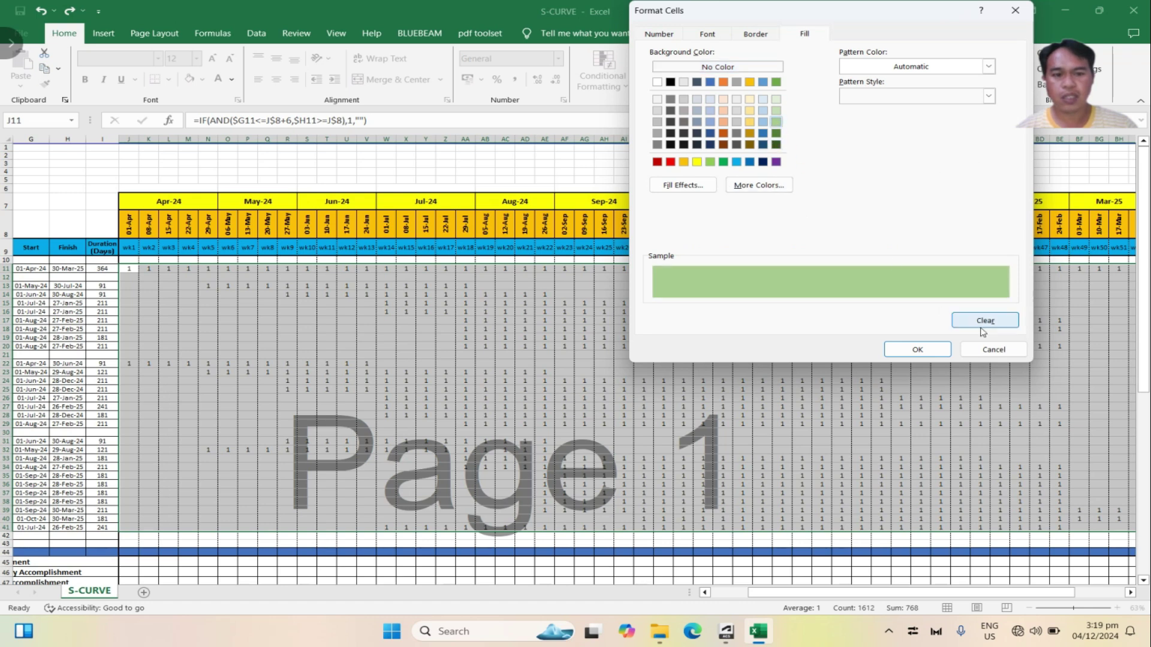
left_click(932, 350)
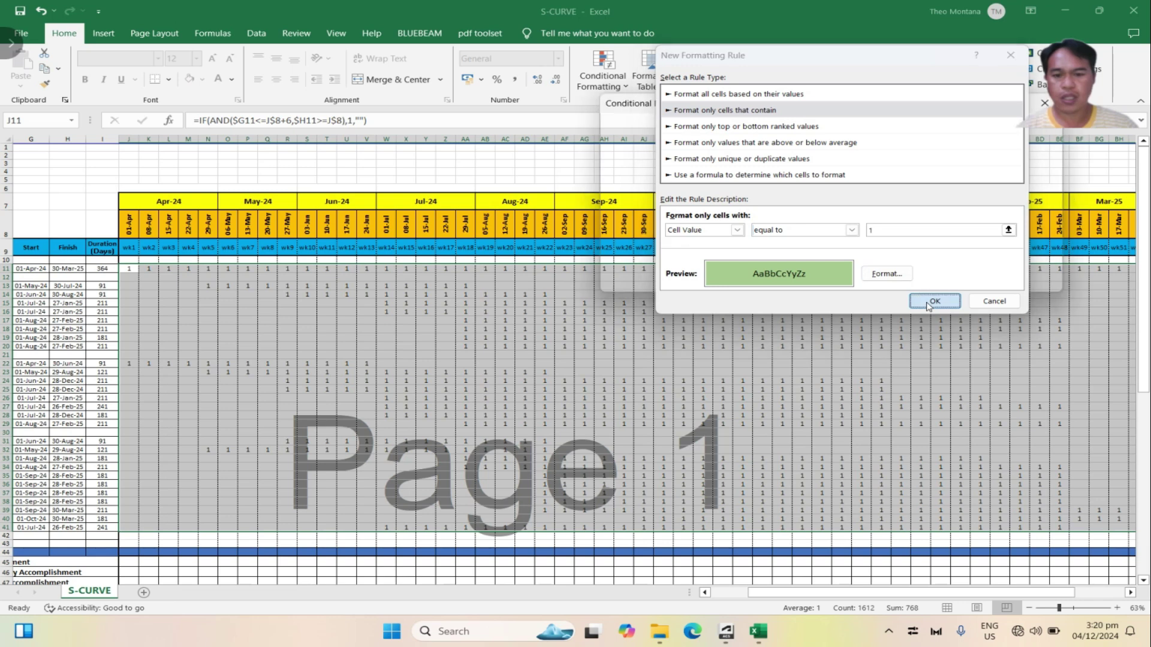
left_click(927, 302)
left_click(1036, 281)
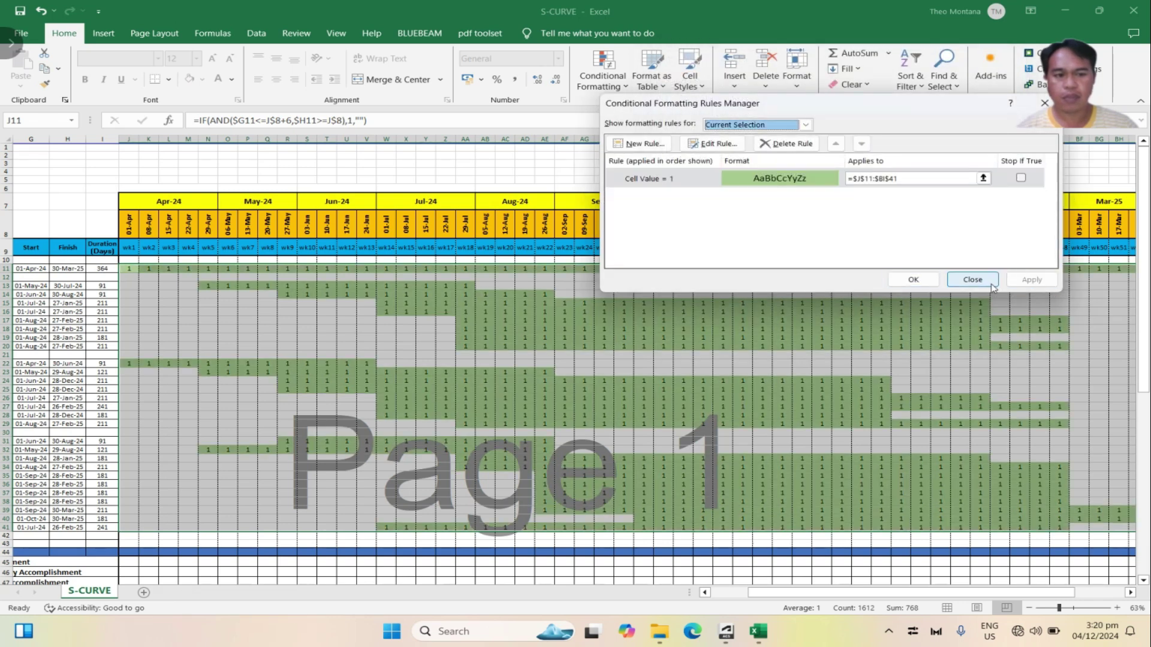
left_click(913, 280)
left_click_drag(837, 597, 838, 600)
left_click(619, 365)
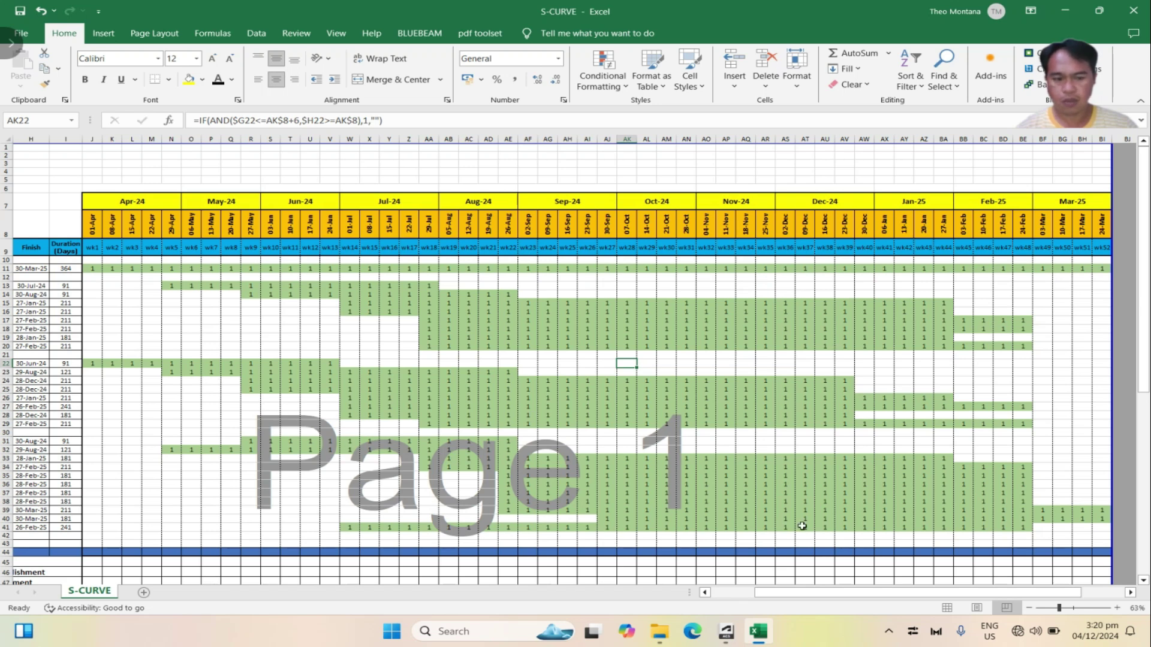
Examine the green weekly bars against each item's start and finish dates, and the accomplishment rows below the total amount
left_click_drag(798, 596, 760, 599)
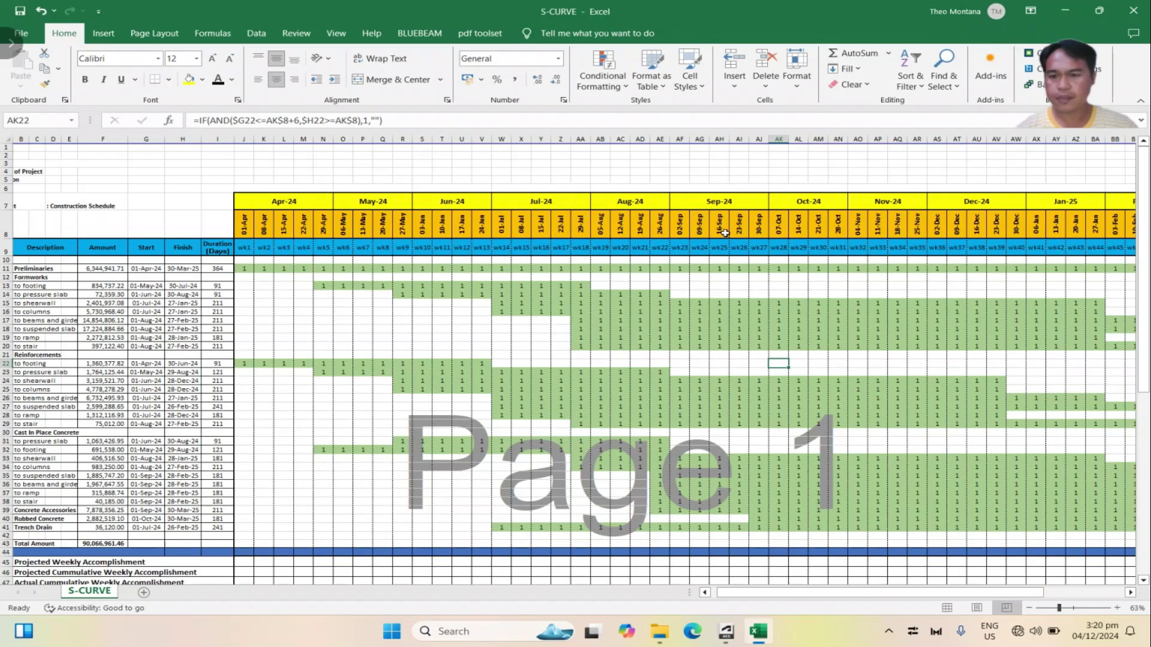
left_click(163, 286)
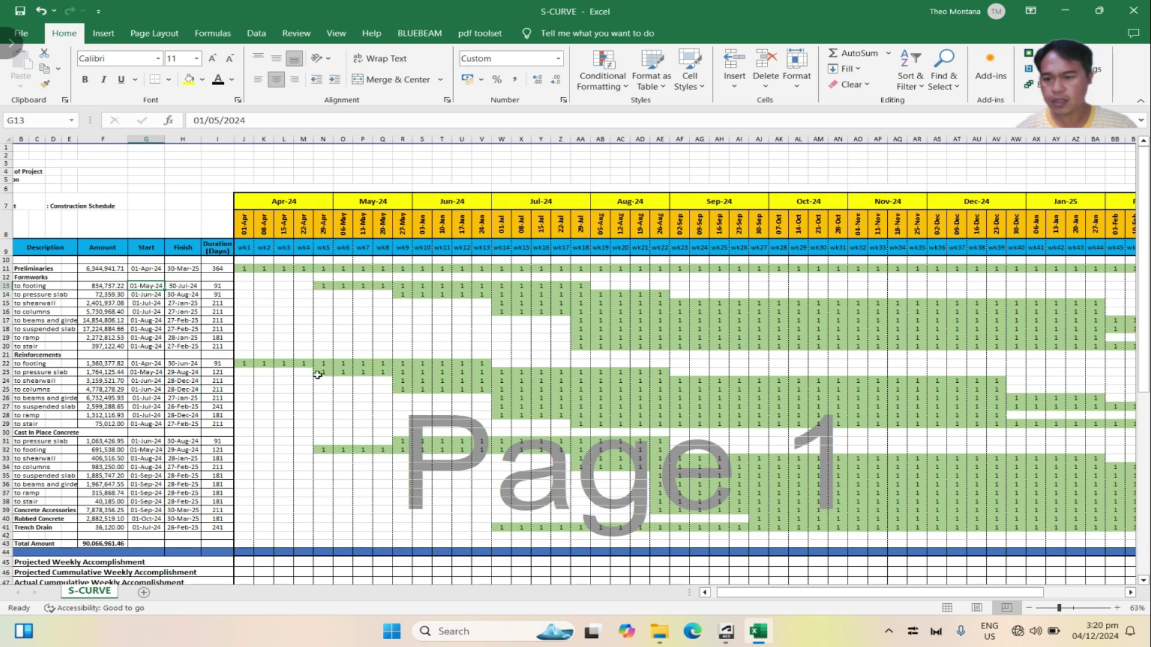
left_click(248, 366)
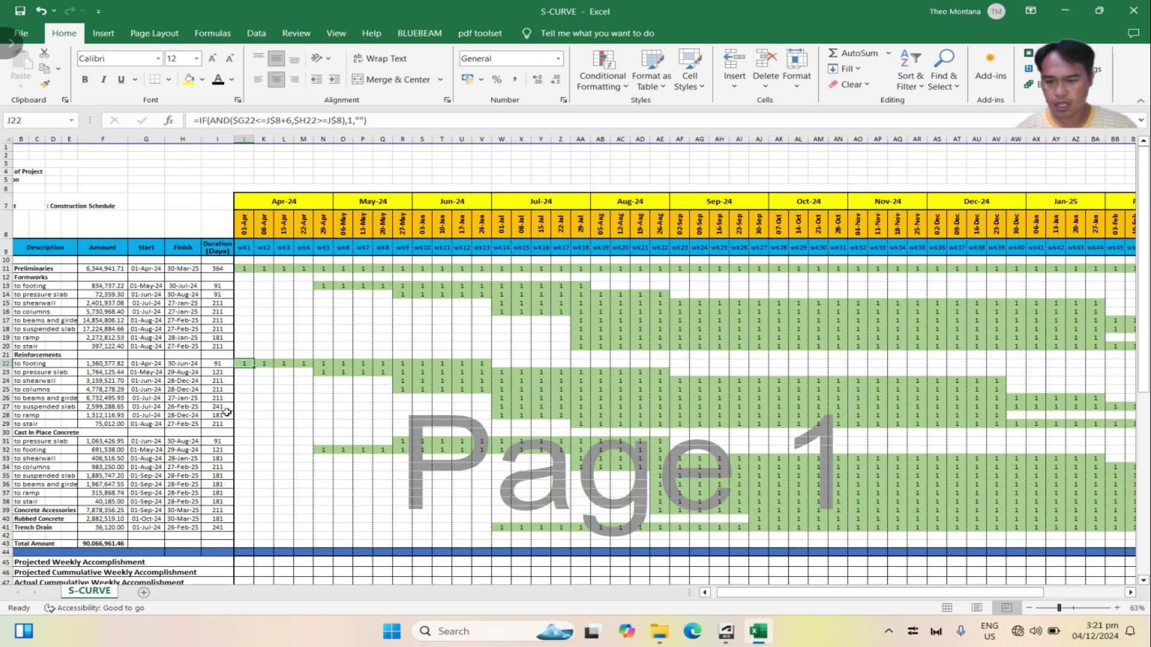
scroll(228, 411, "down", 1)
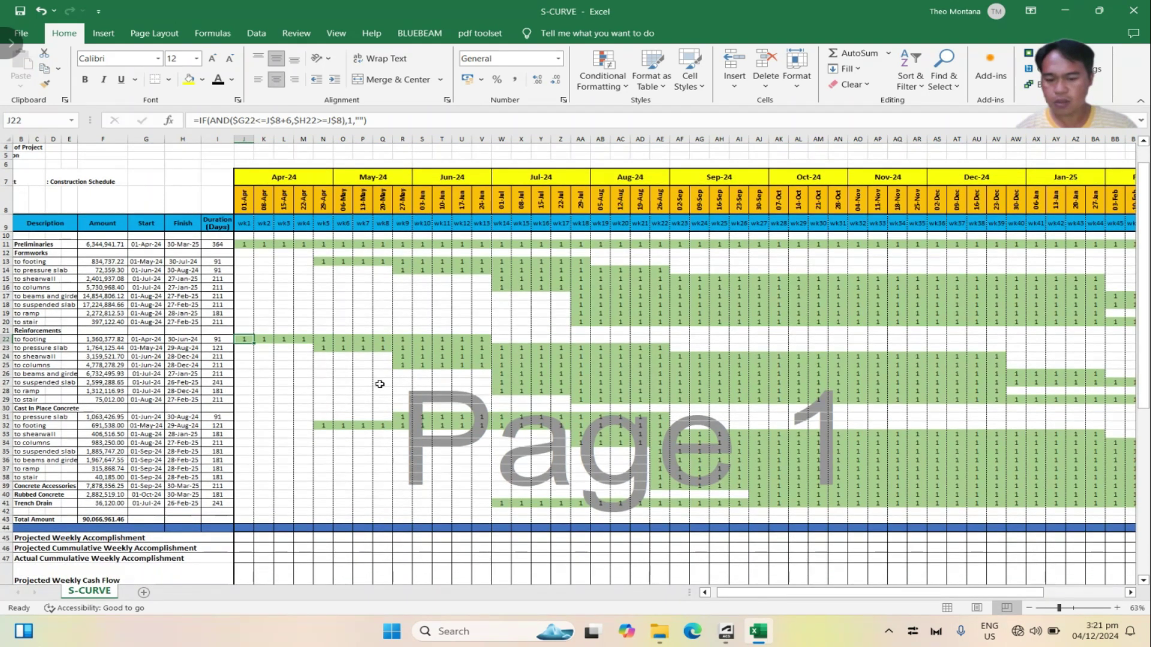
scroll(264, 437, "down", 2)
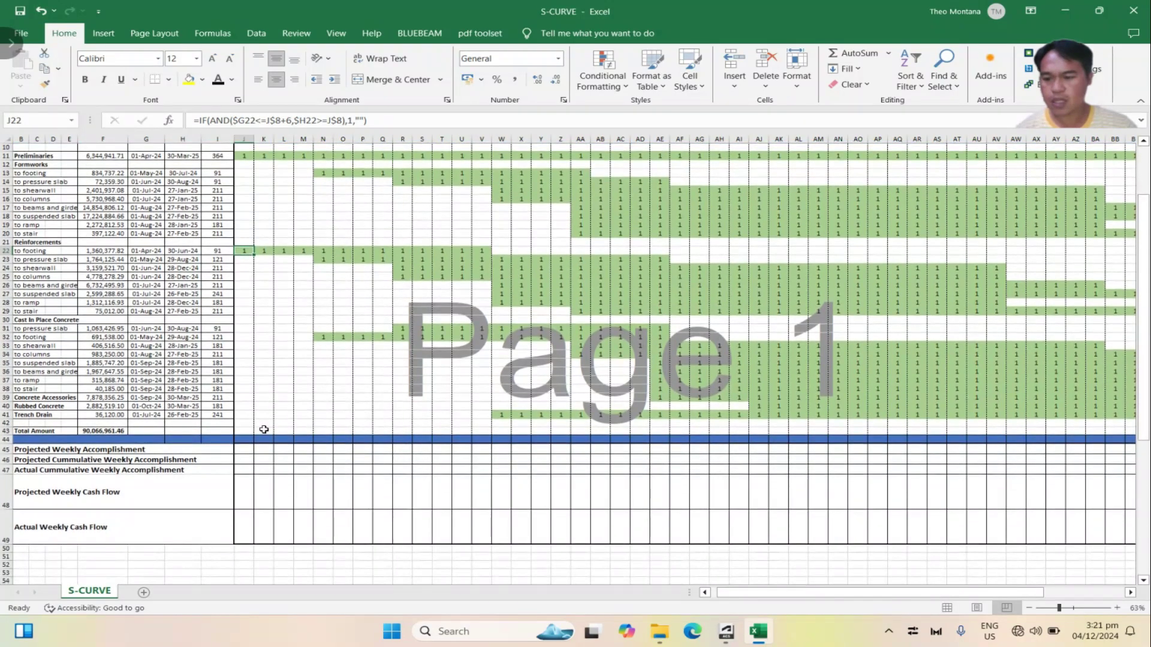
left_click_drag(736, 597, 730, 598)
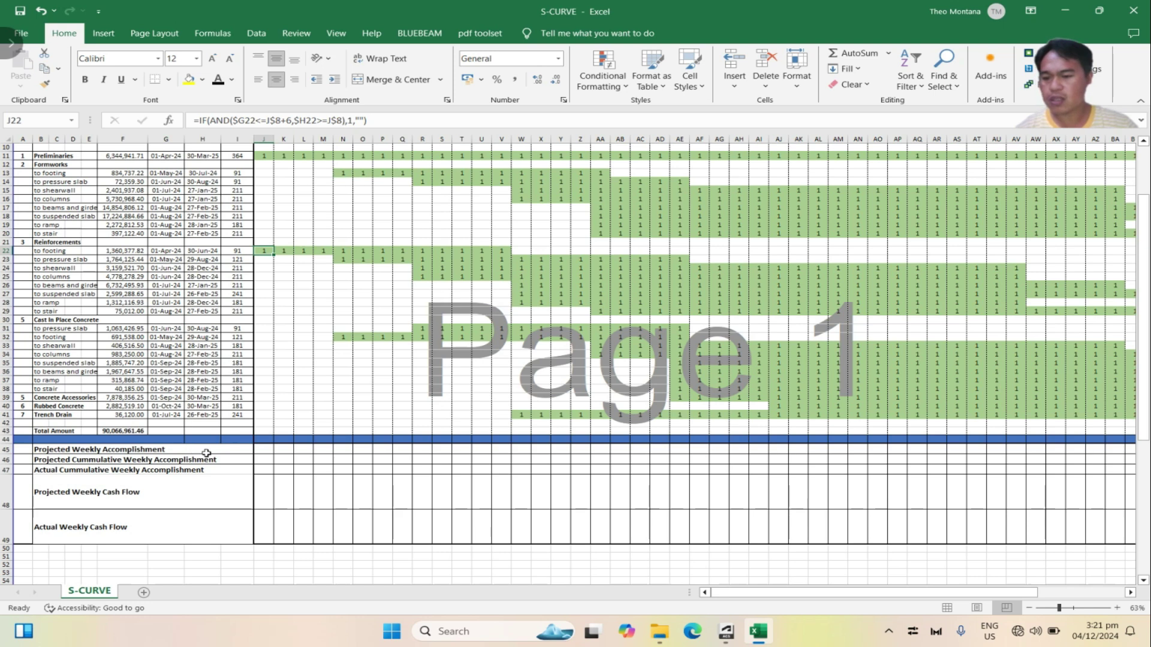
scroll(254, 499, "up", 2)
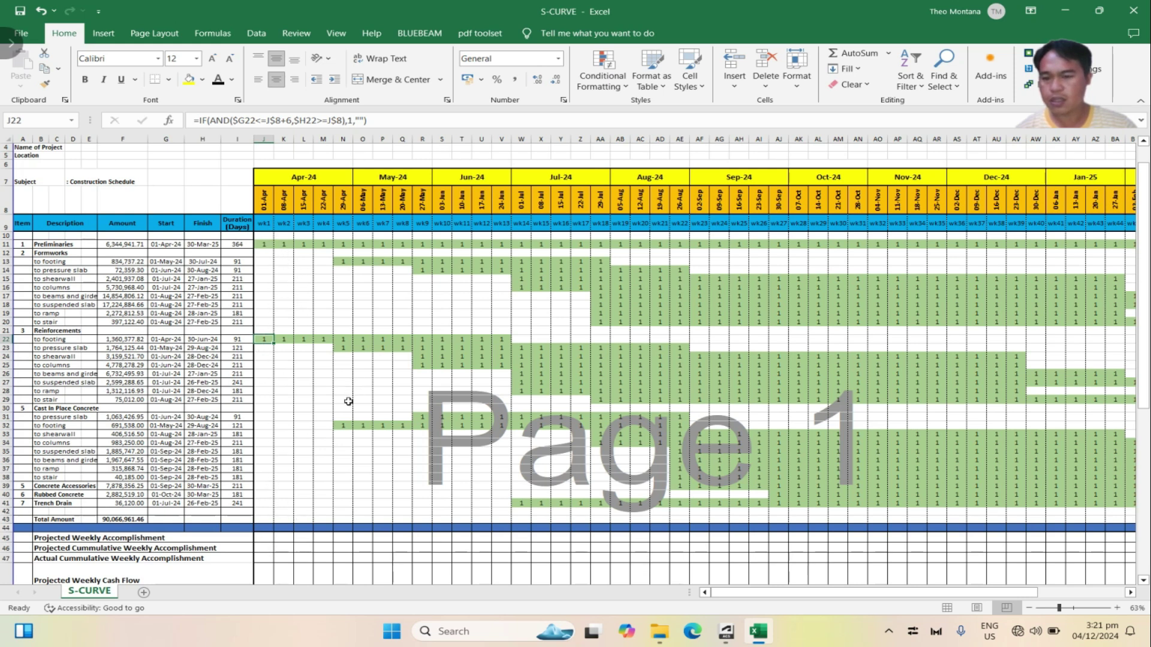
left_click(267, 538)
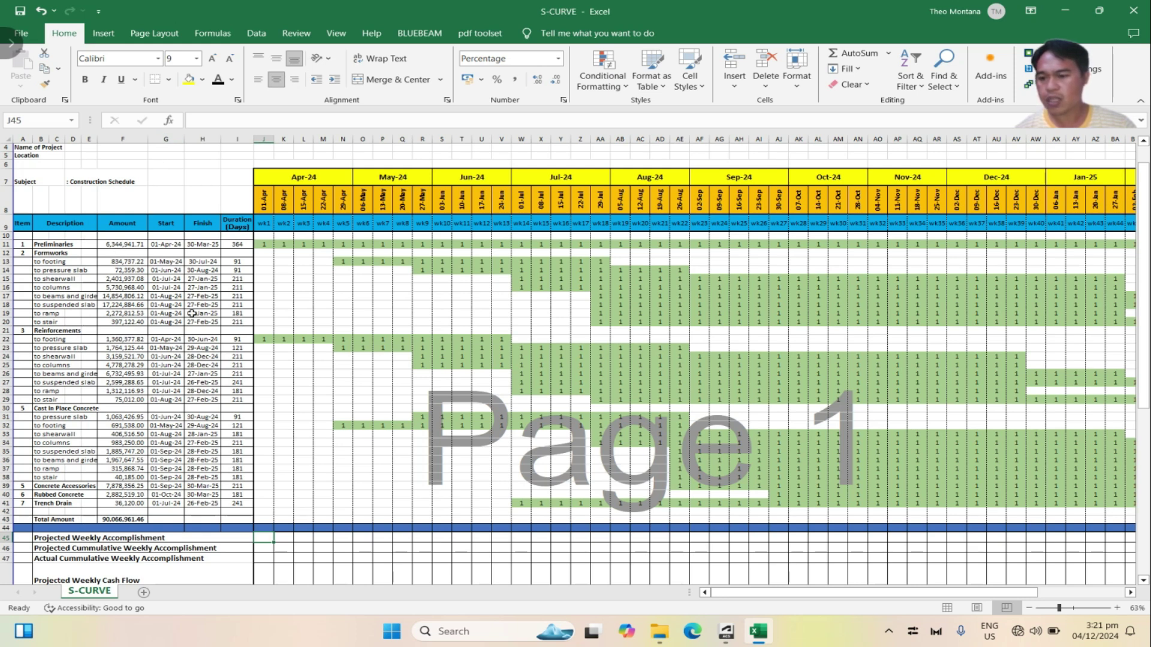
Insert a new column between Amount and Start and give it the header "% Wt"
right_click(166, 140)
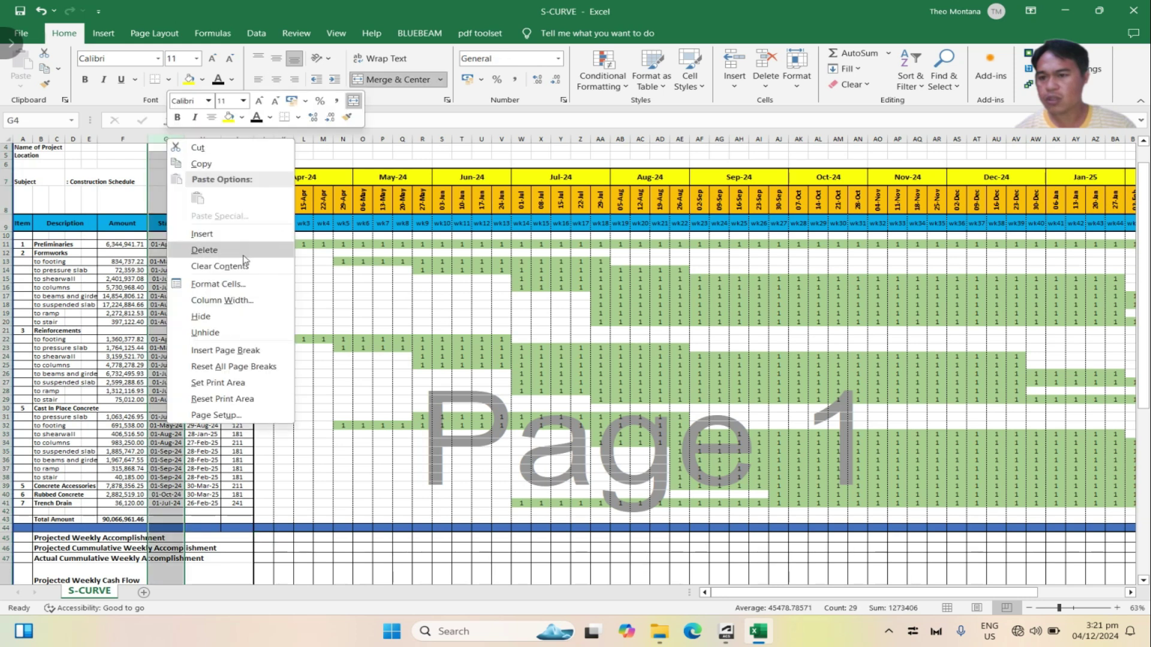
left_click(229, 238)
left_click(174, 223)
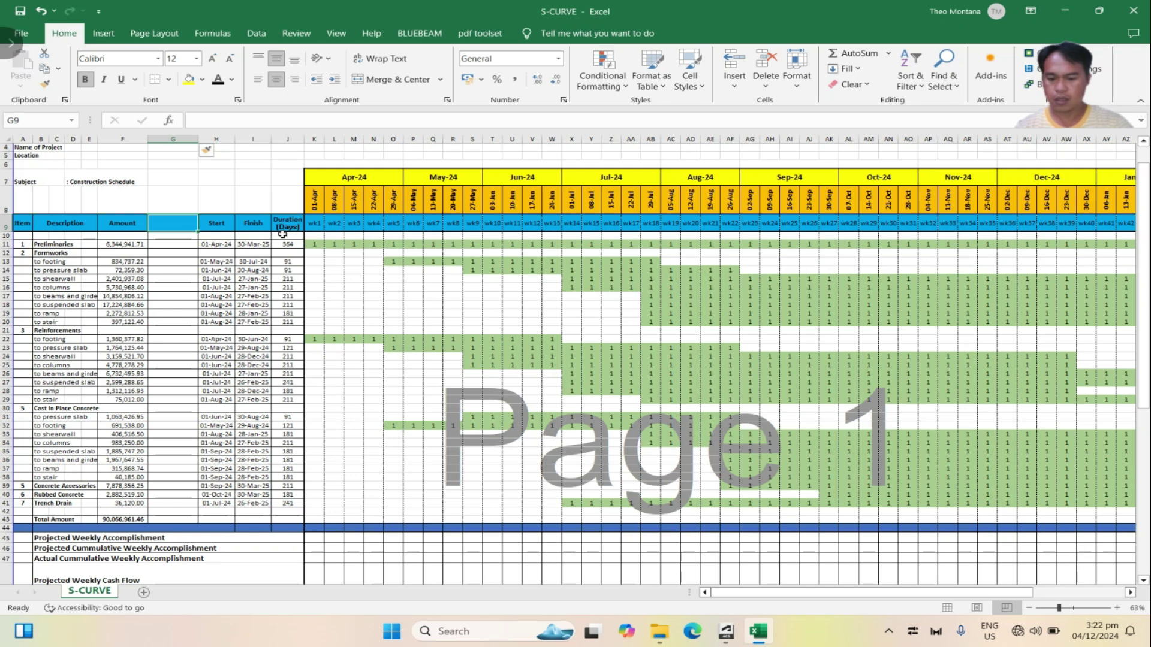
type("%")
type(" WT")
type("t")
Set the width of the % Wt column to 8
left_click(171, 137)
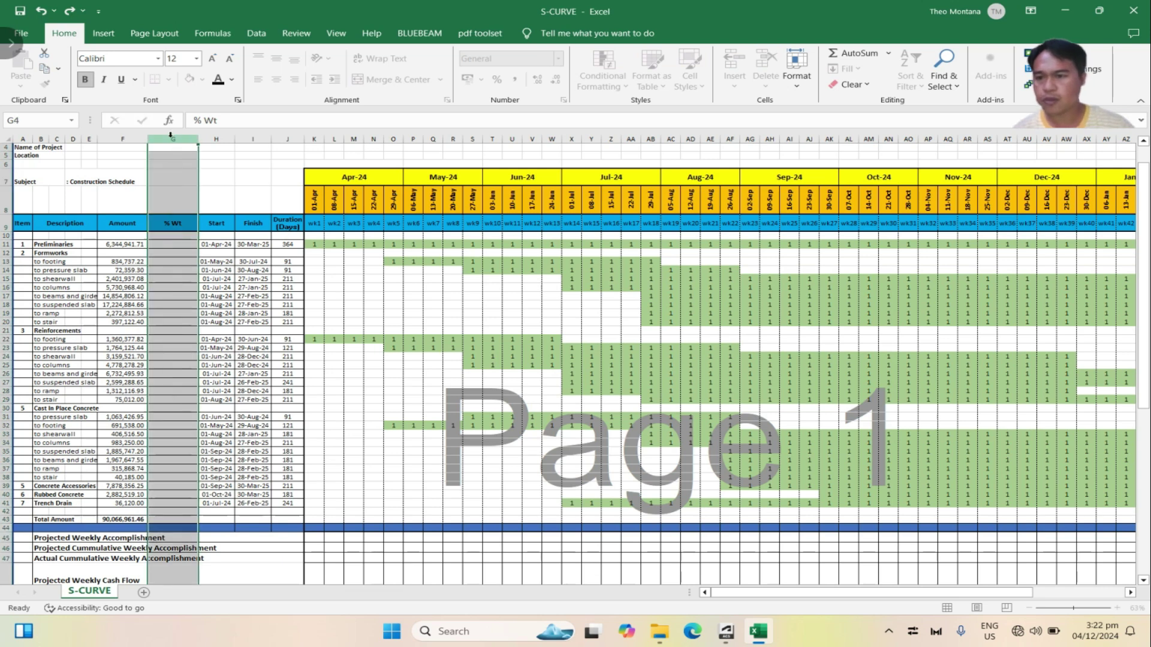
right_click(171, 136)
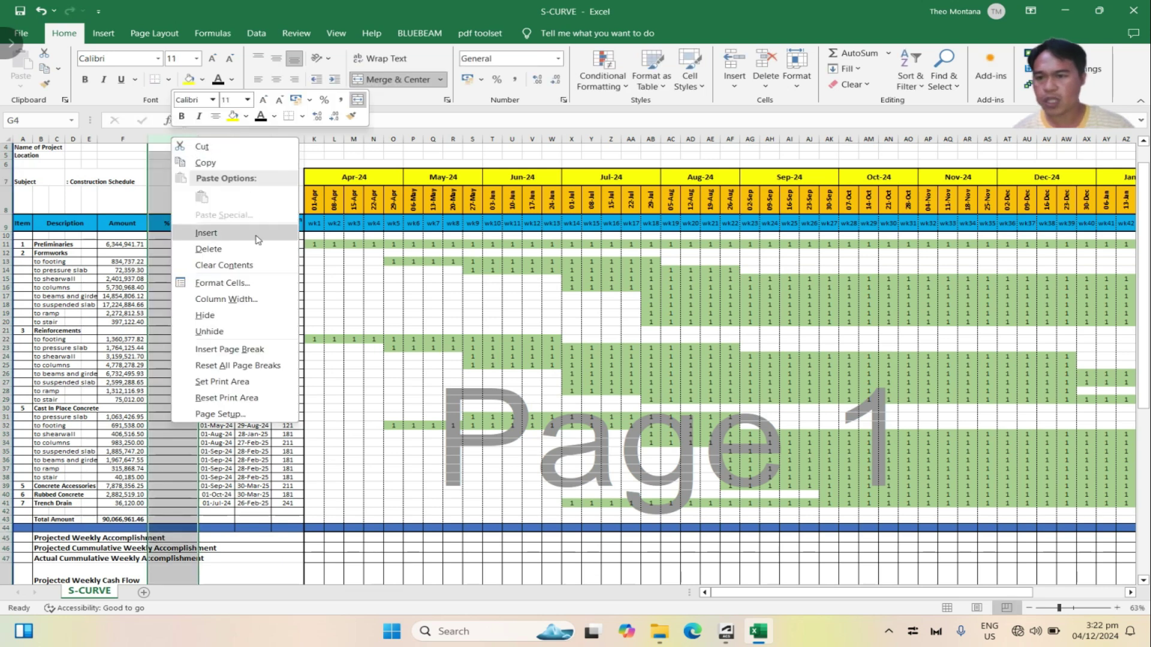
left_click(240, 299)
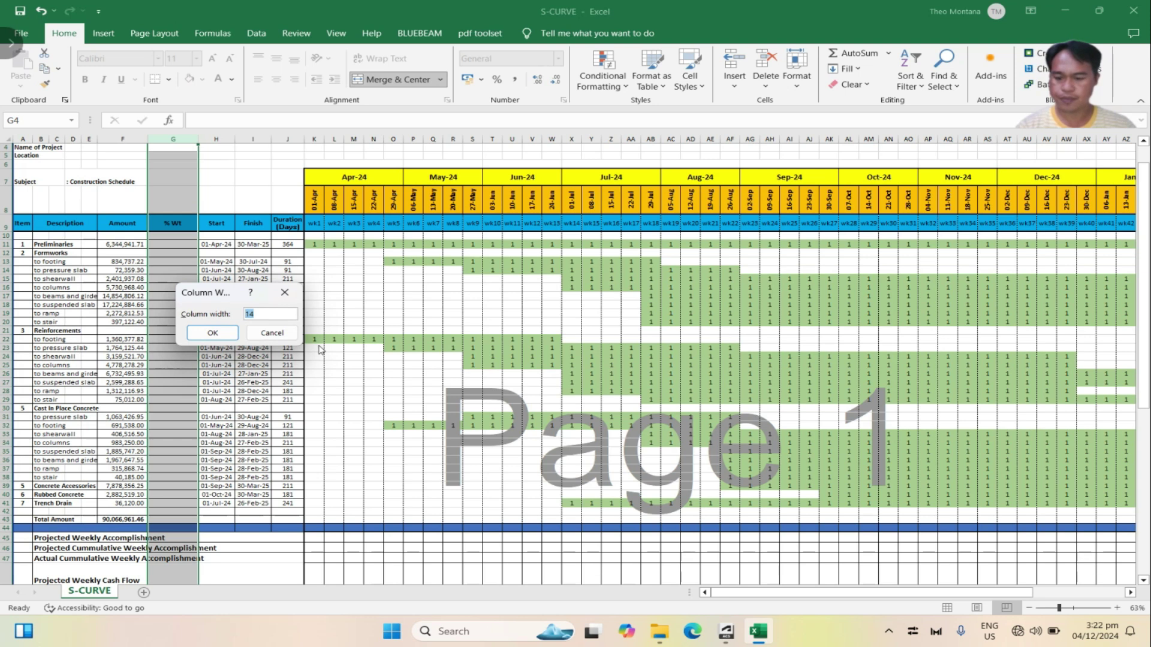
type("8")
key("Return")
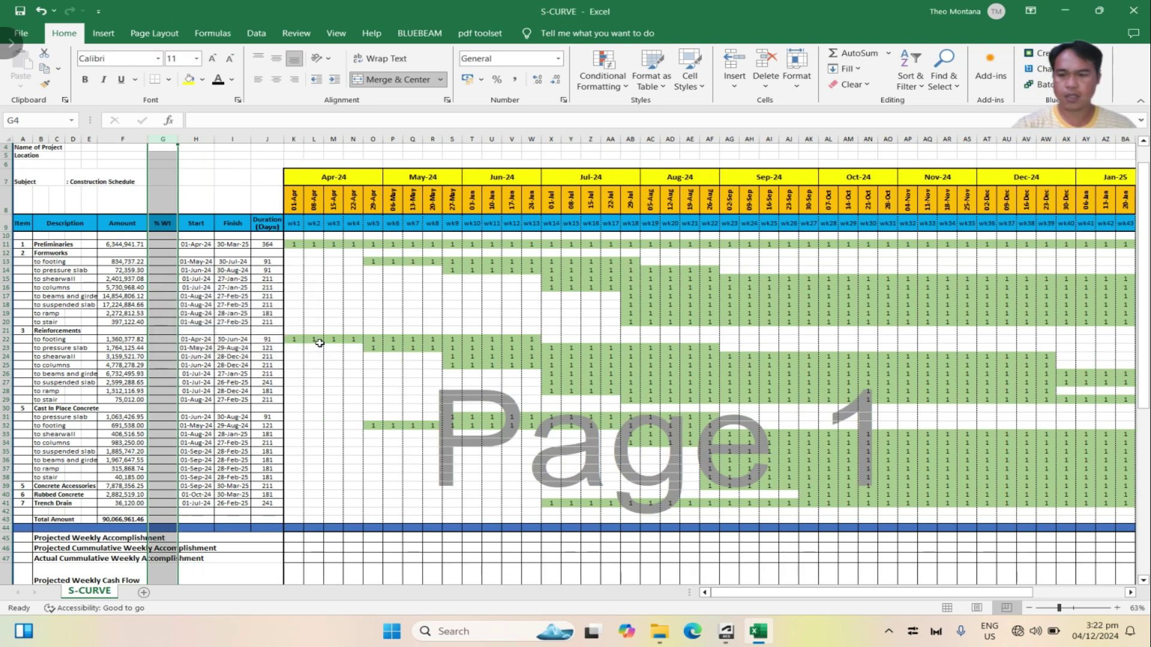
Enter the formula =F11/F43 in G11 to divide the Preliminaries amount by the total amount
left_click(165, 244)
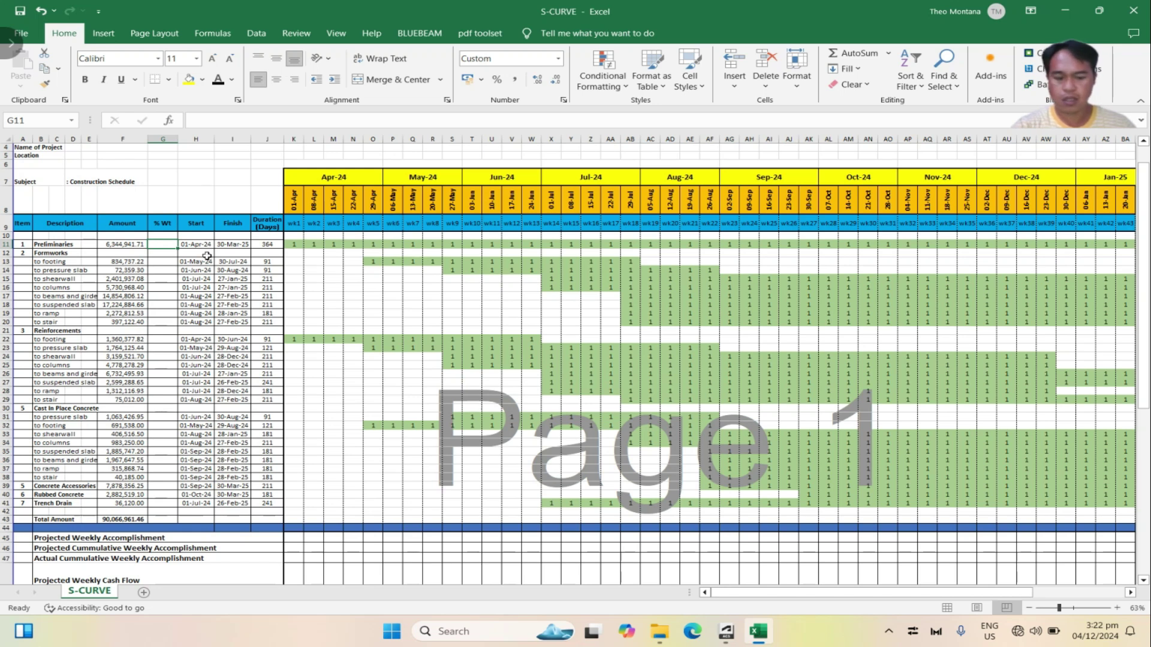
type("=")
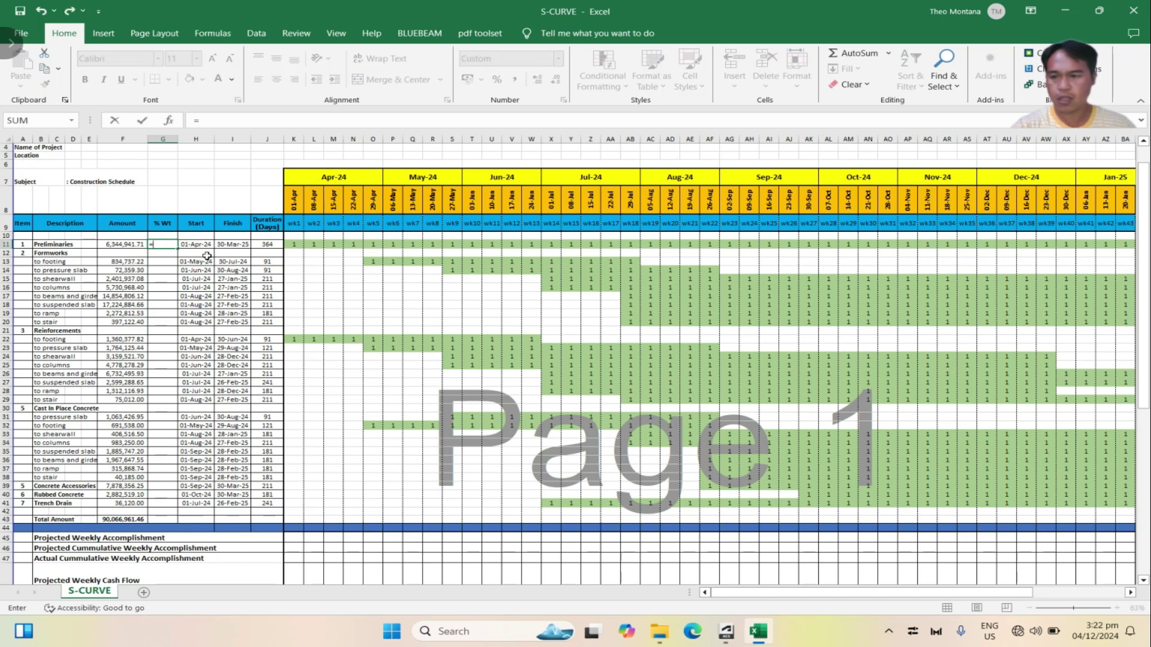
left_click(128, 243)
type("/")
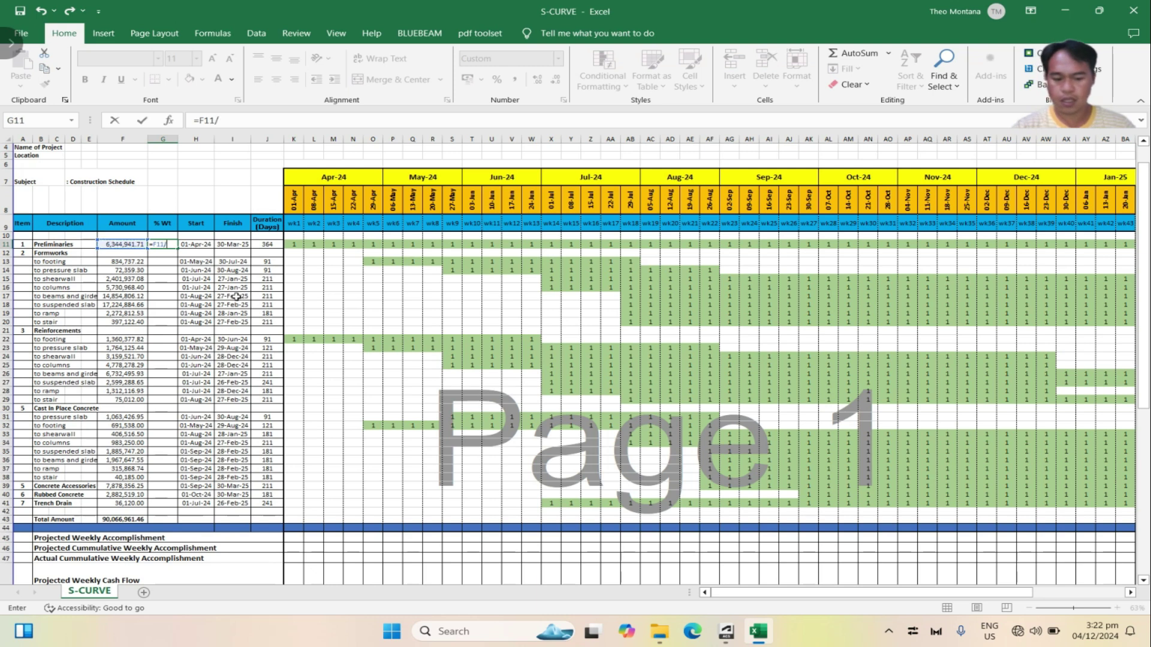
left_click(121, 519)
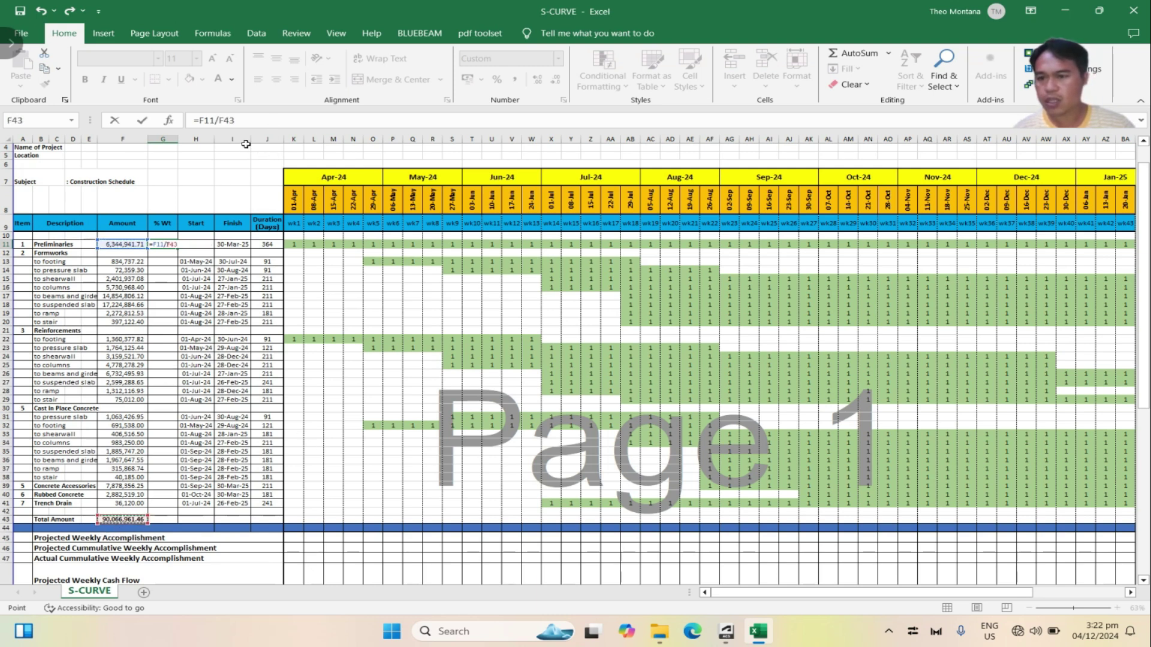
key("Return")
key("Up")
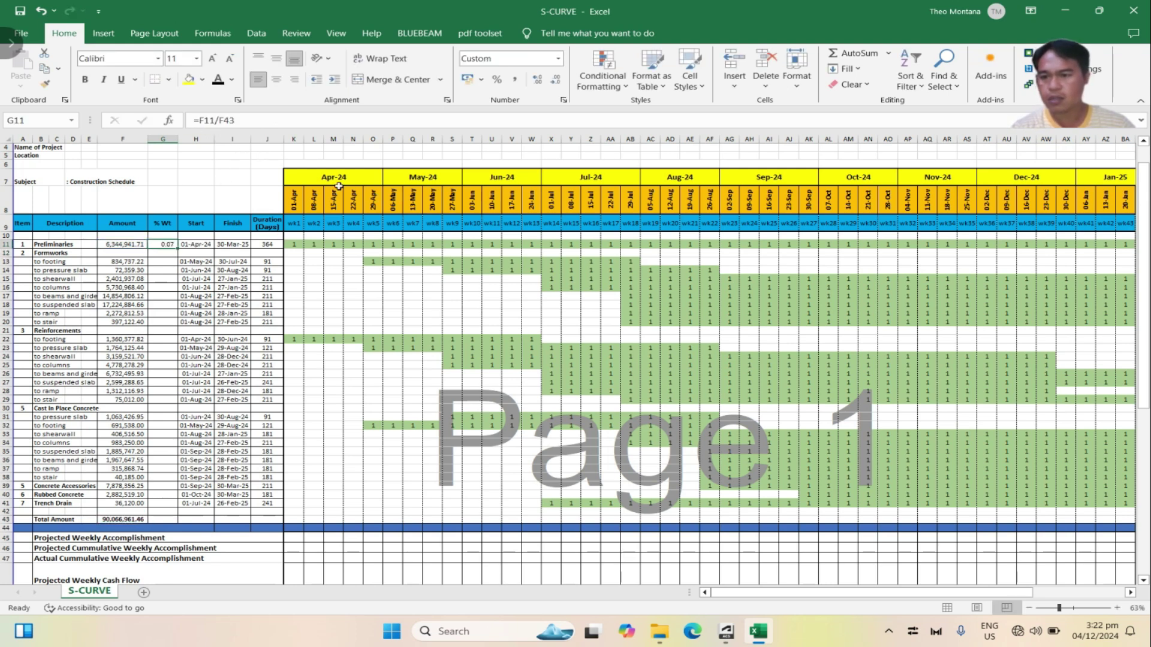
Format the Preliminaries % Wt cell G11 as a percentage and centre it horizontally and vertically
left_click(497, 80)
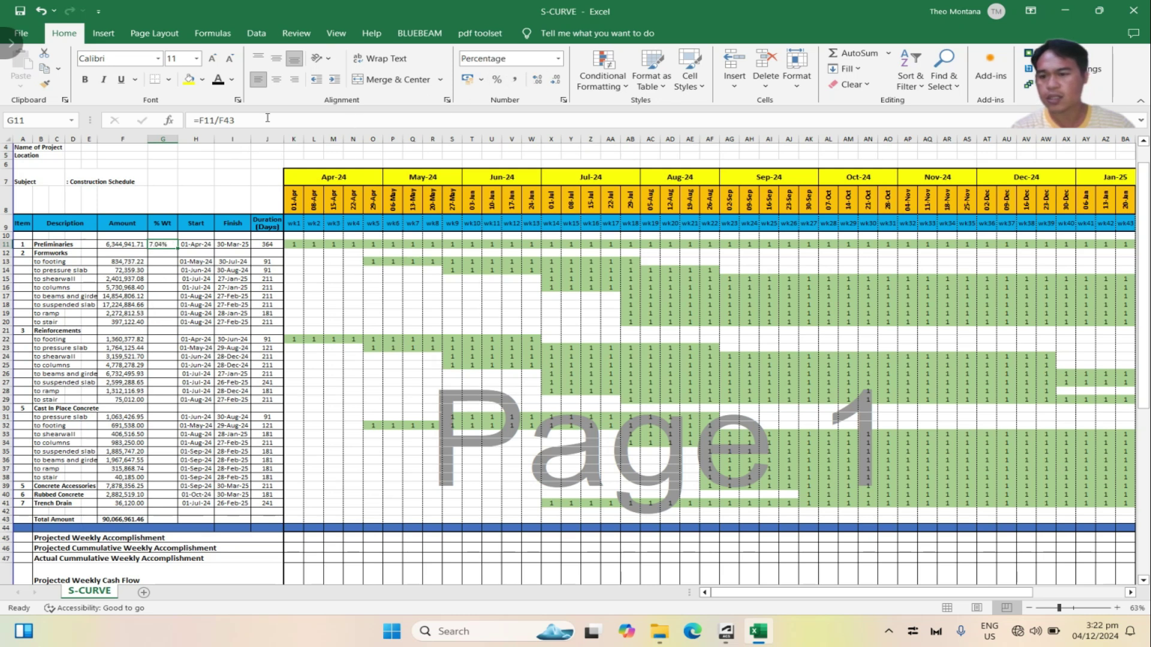
left_click(276, 80)
left_click(276, 58)
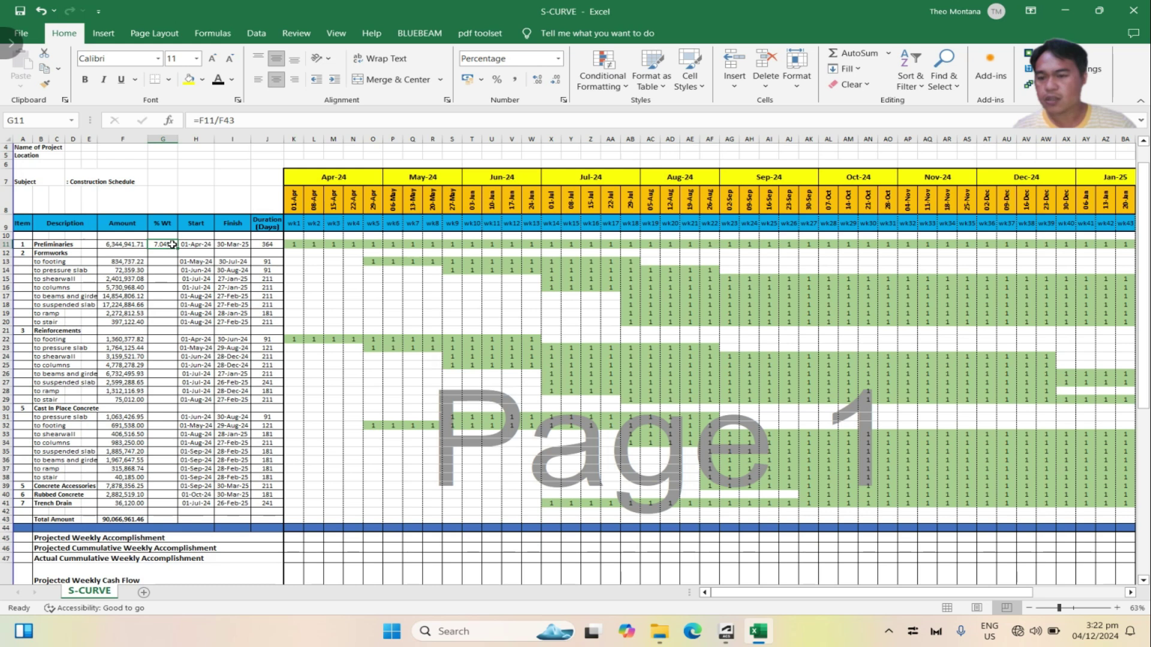
Make the total amount reference in G11 absolute so the formula reads =F11/$F$43
left_click(220, 120)
type("$")
key("Right")
type("$")
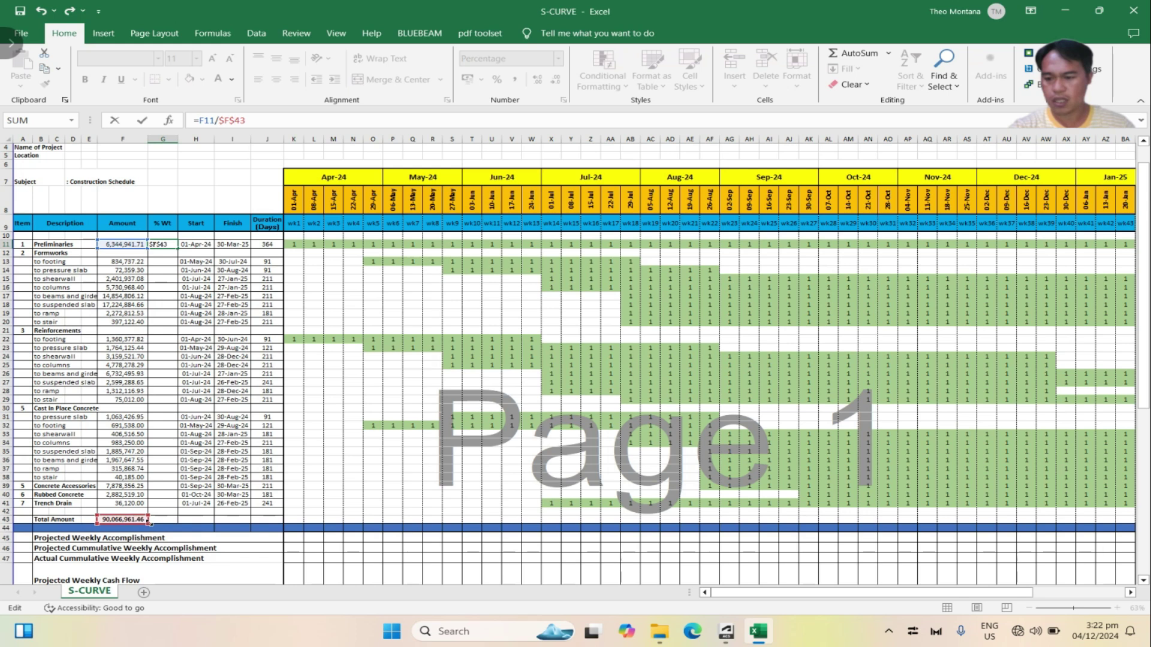
key("Return")
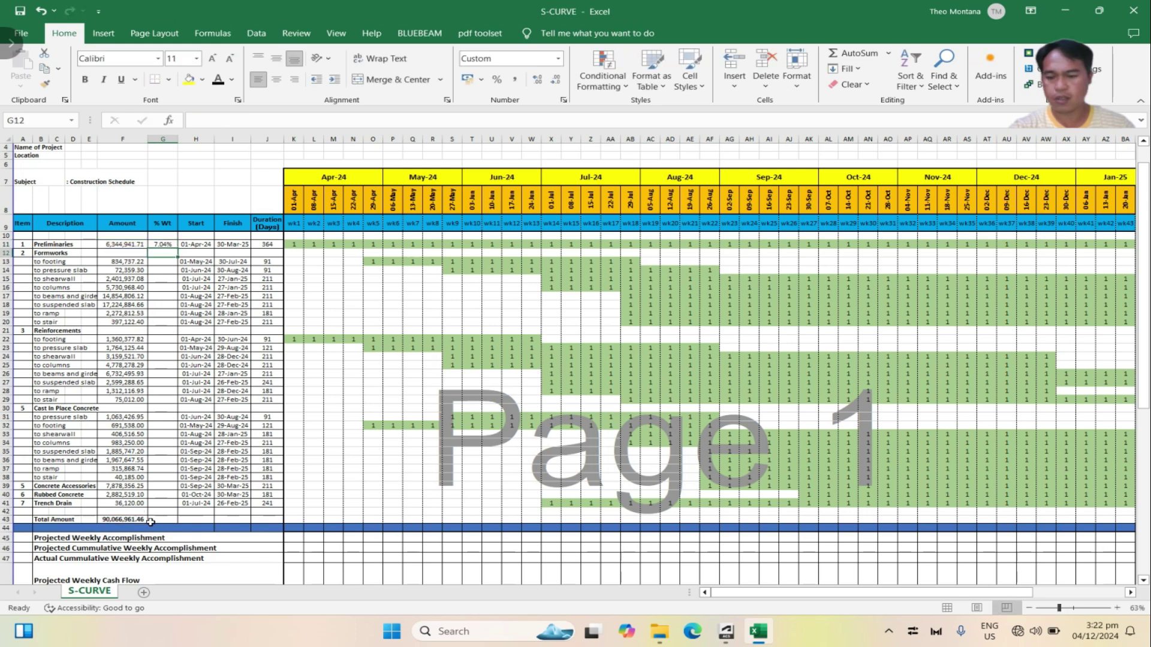
Copy the G11 formula to the % Wt cells of all other items through Trench Drain, skipping category headings, and check G22's references
right_click(161, 243)
left_click(186, 290)
left_click_drag(168, 266, 154, 504)
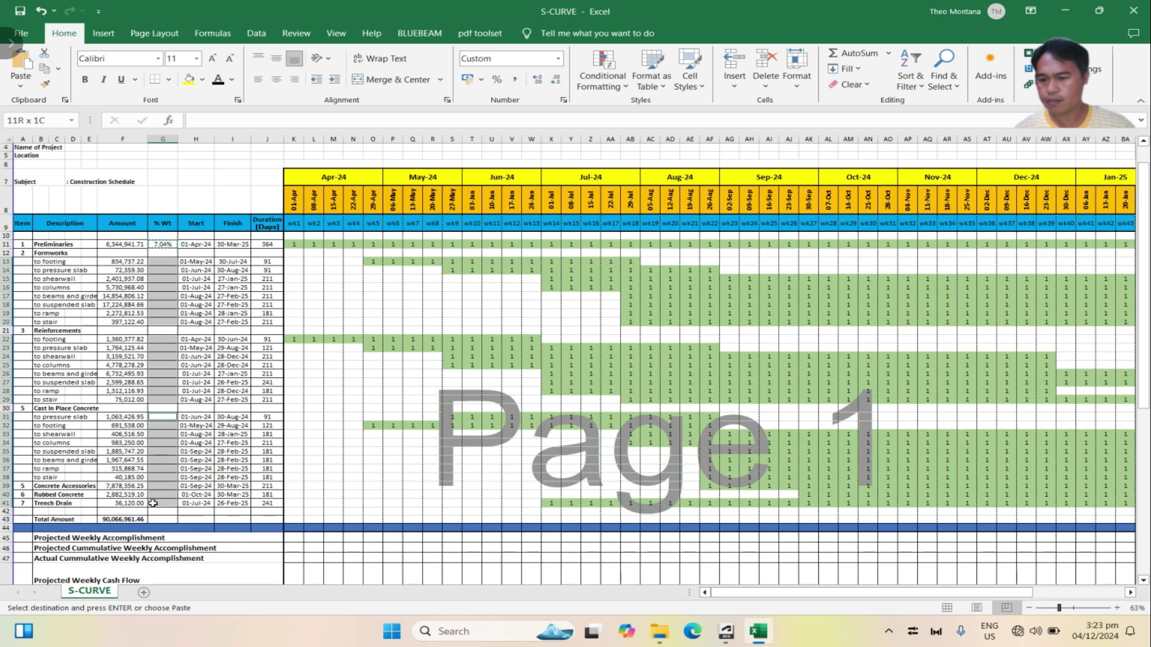
key("Return")
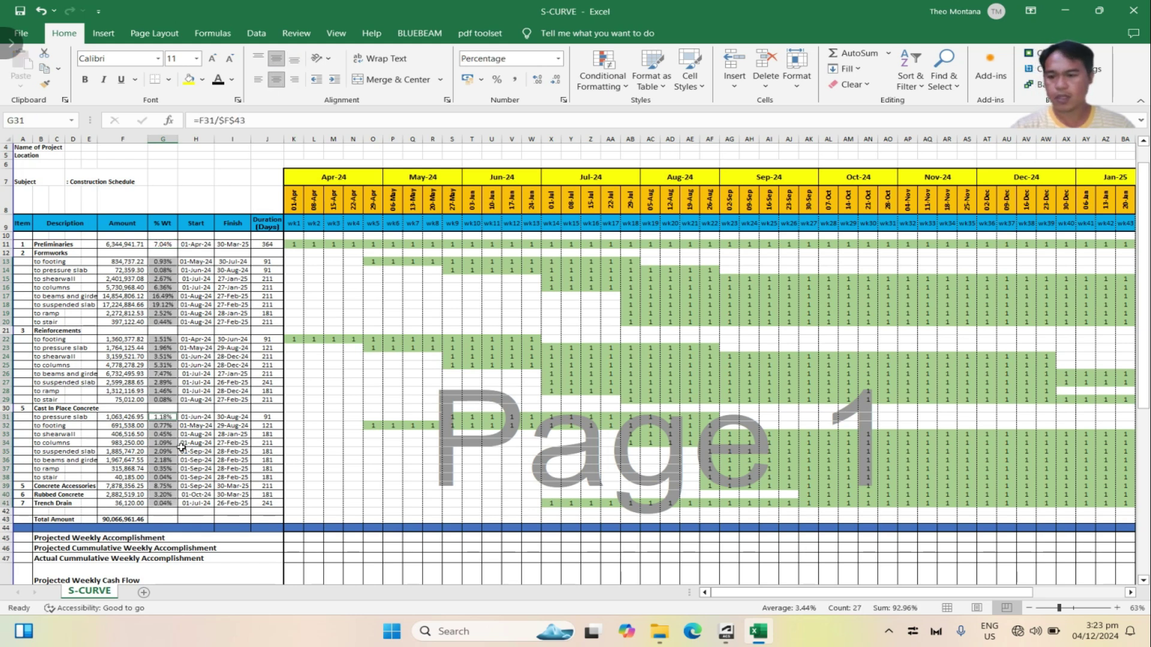
left_click(167, 340)
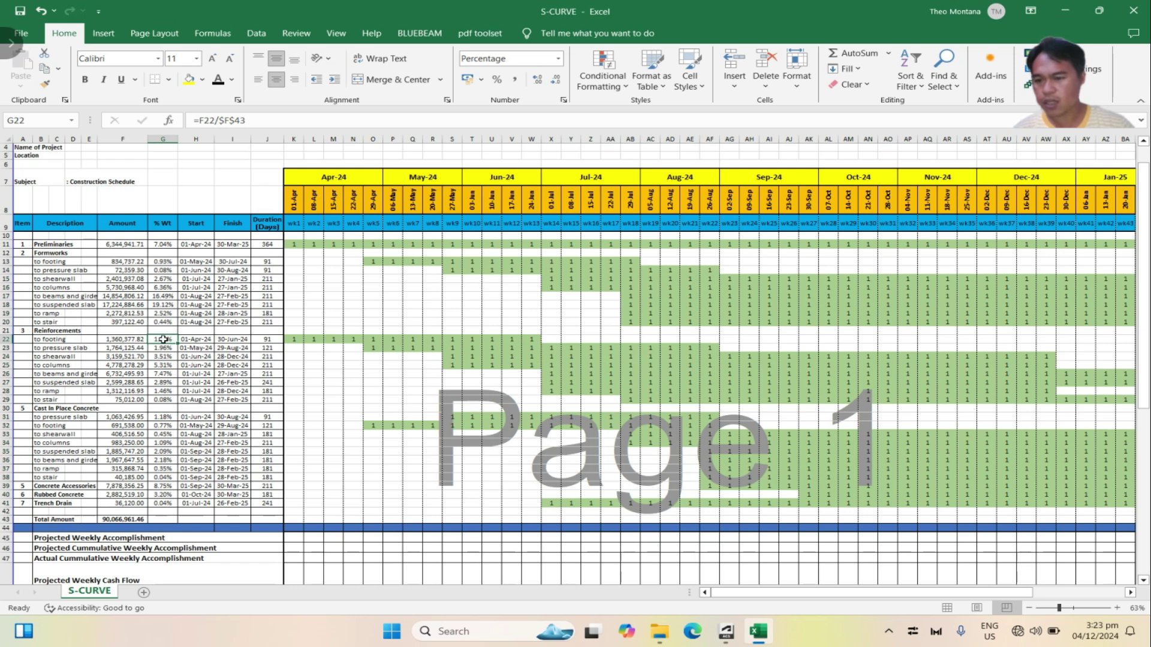
double_click(164, 339)
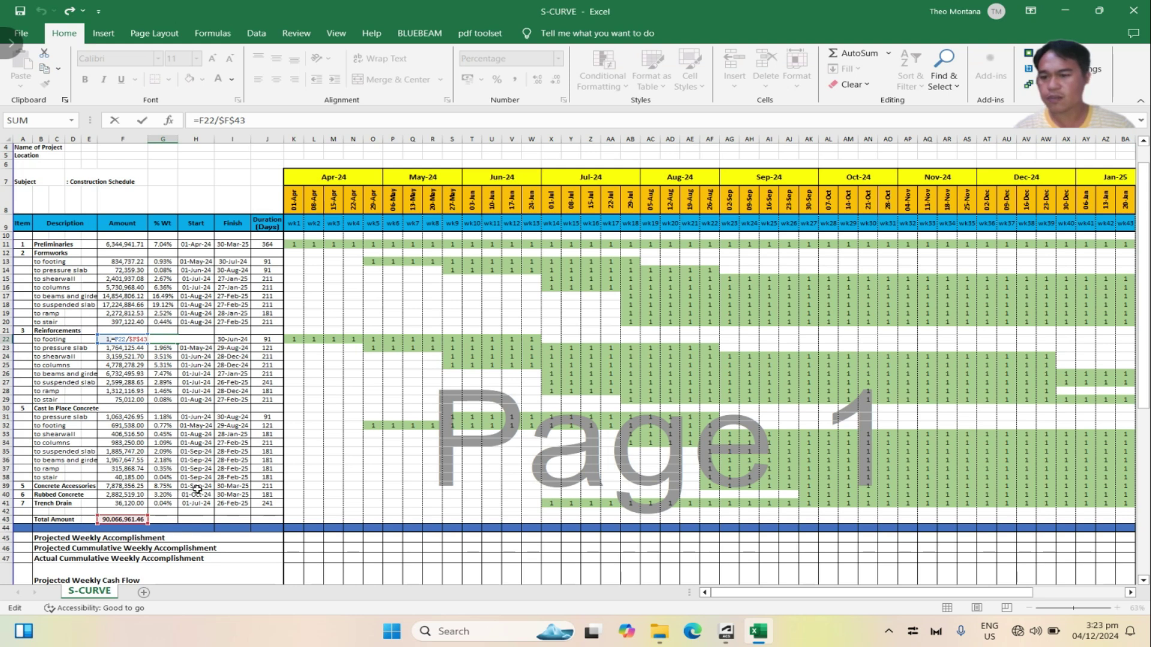
key("ctrl+Return")
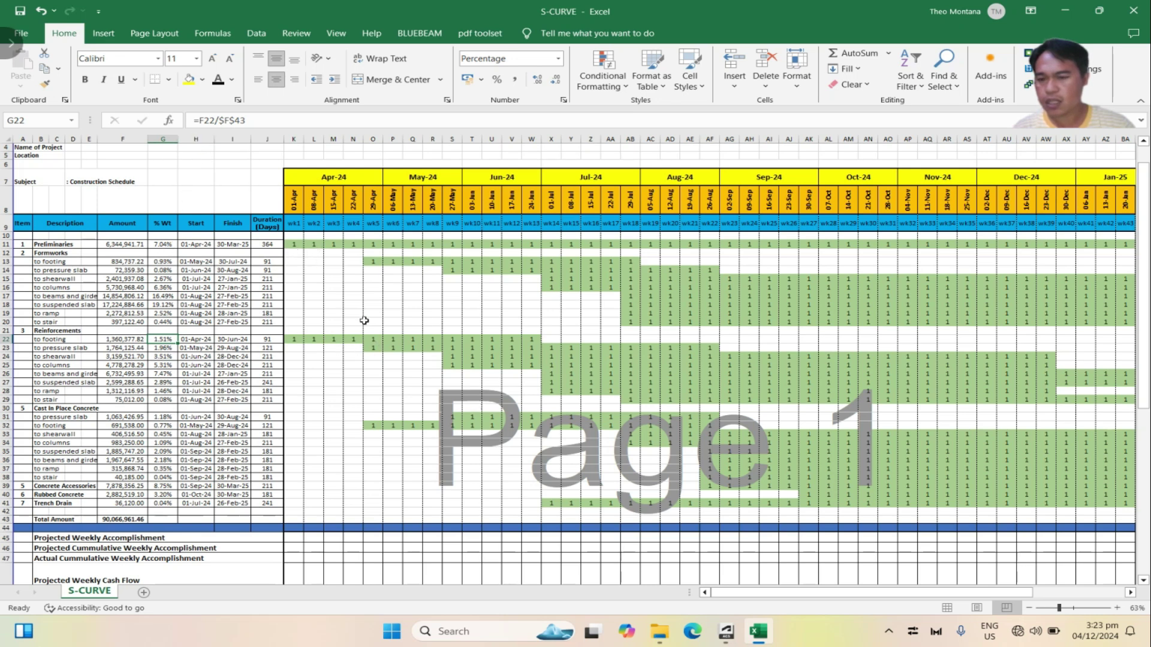
Insert a new column between % Wt and Start and give it the header "Factor"
right_click(193, 139)
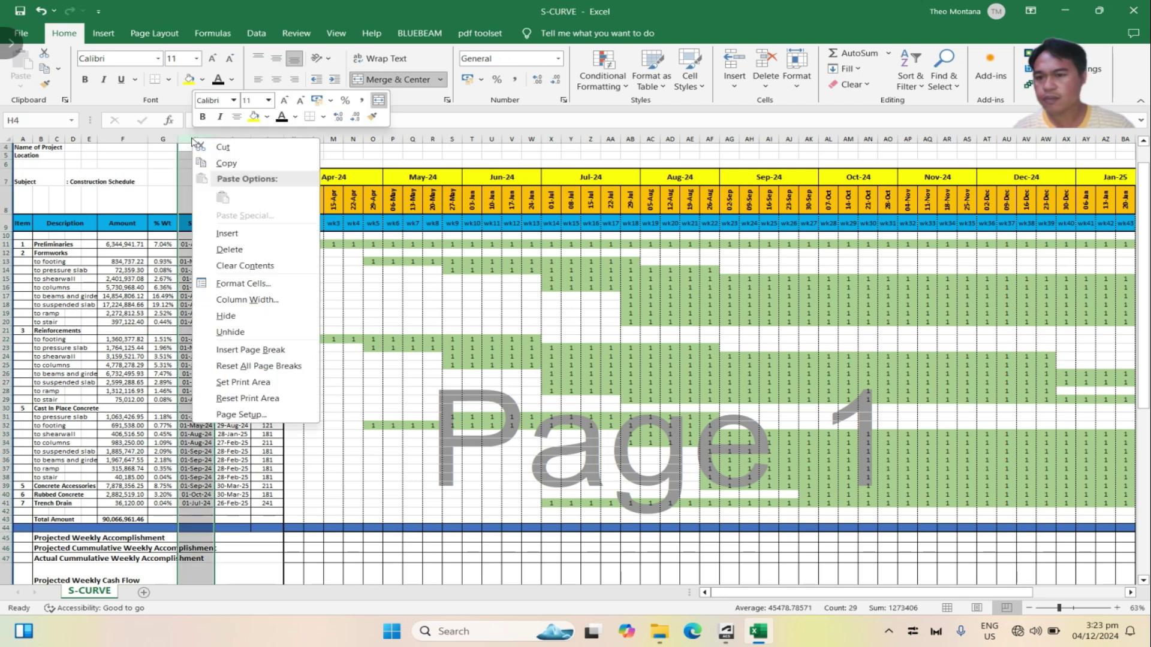
left_click(238, 234)
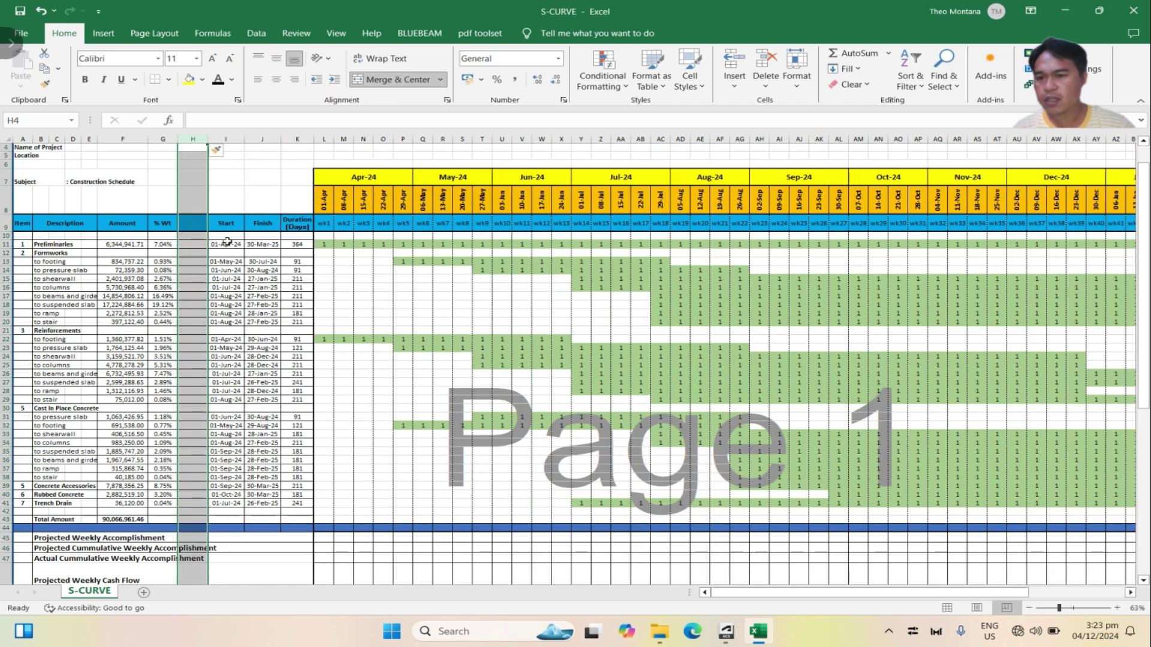
left_click(190, 223)
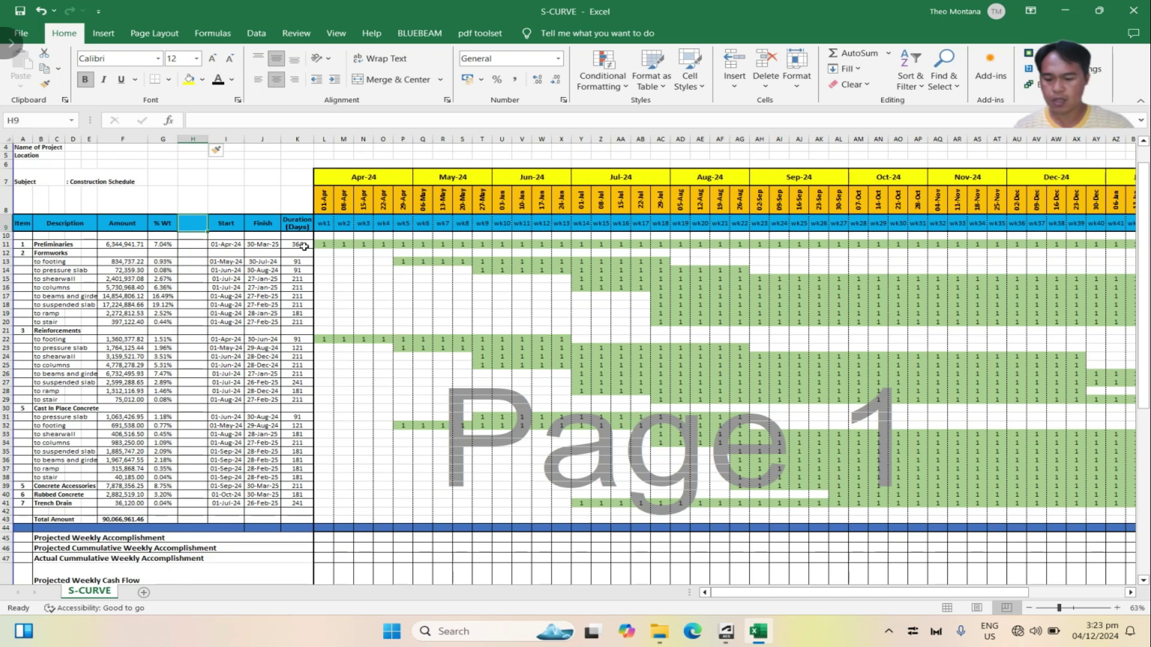
type("Factor")
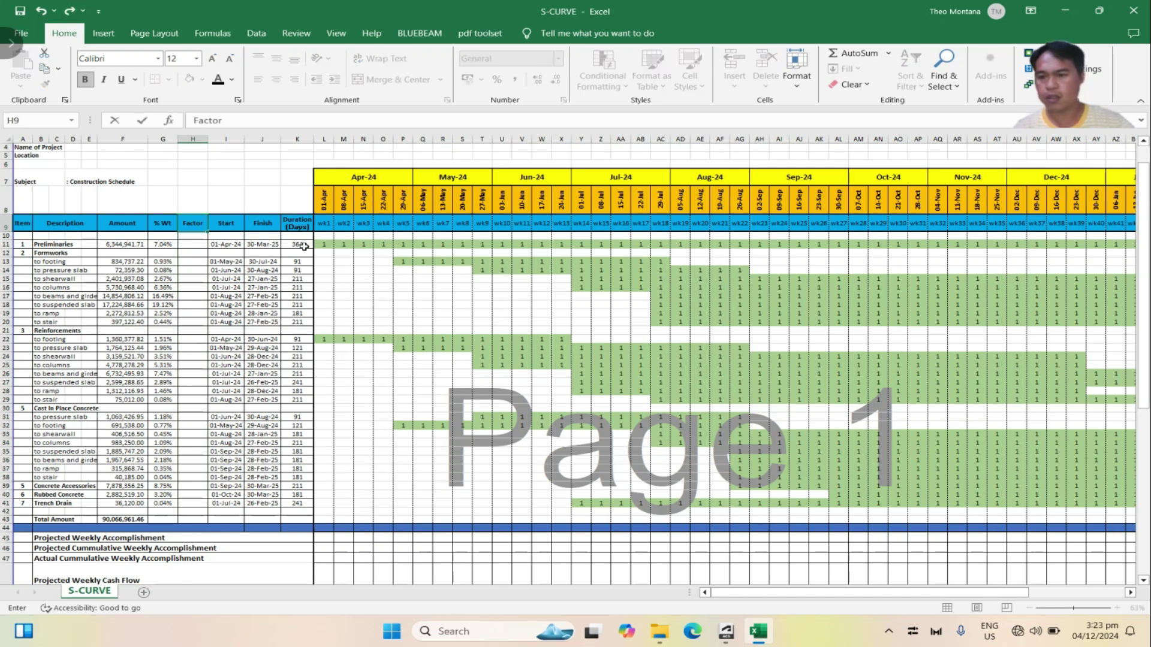
left_click(264, 288)
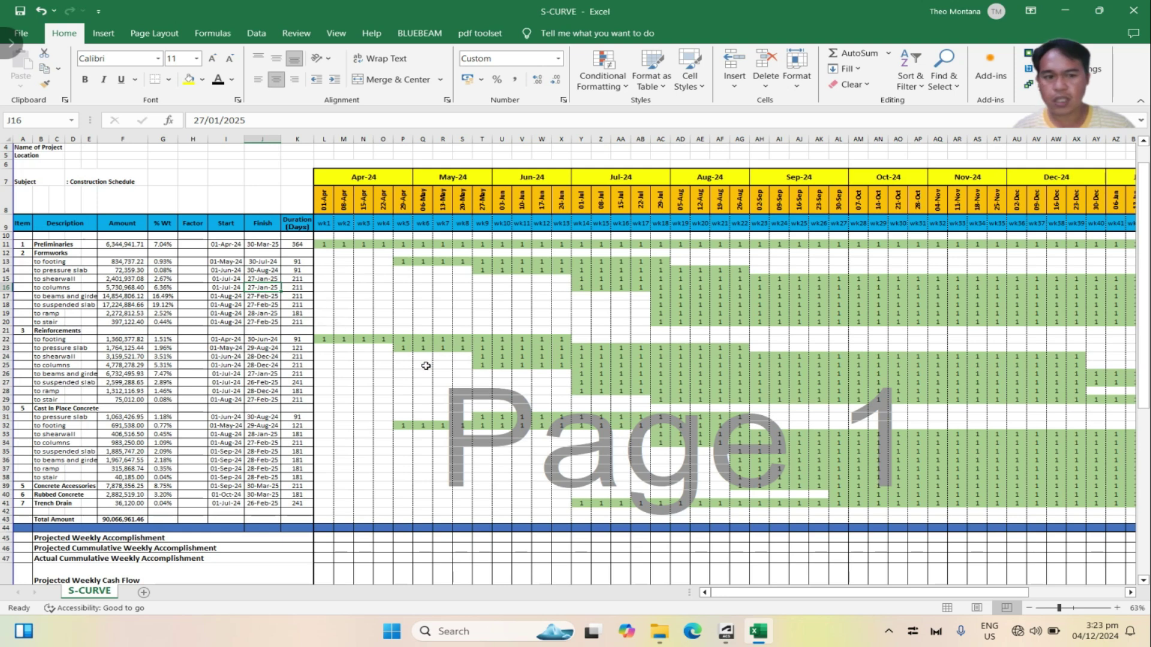
Enter =G11/SUM(L11:BK11) in H11 to divide the Preliminaries % Wt by the sum of its weekly cells
left_click_drag(759, 595, 790, 609)
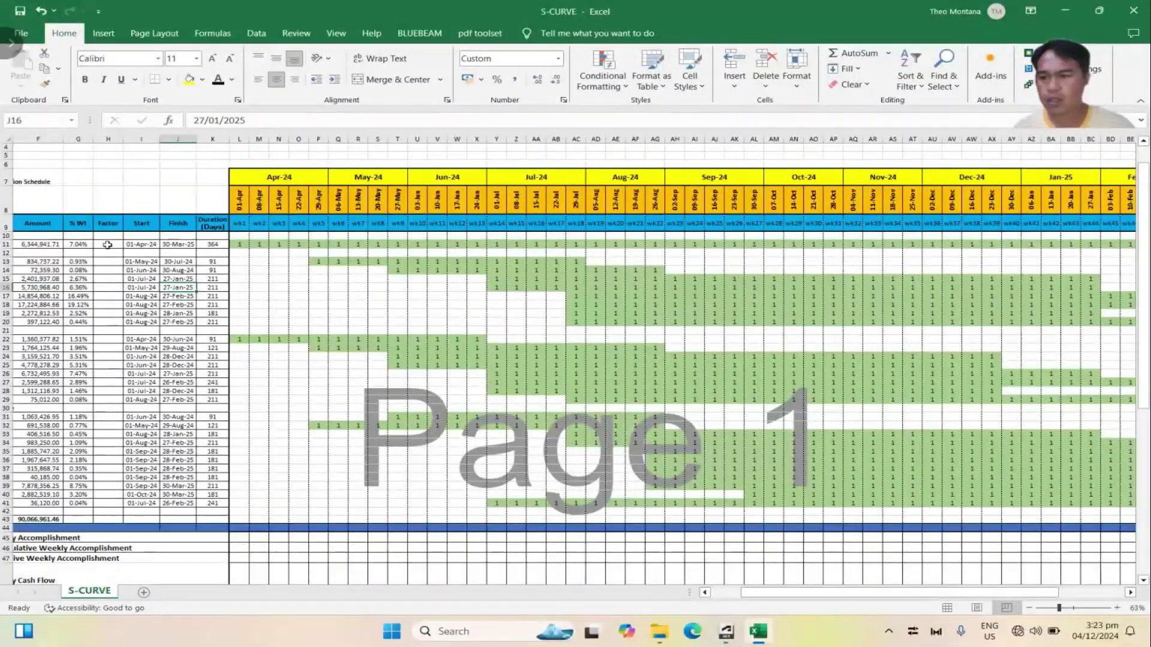
left_click(107, 244)
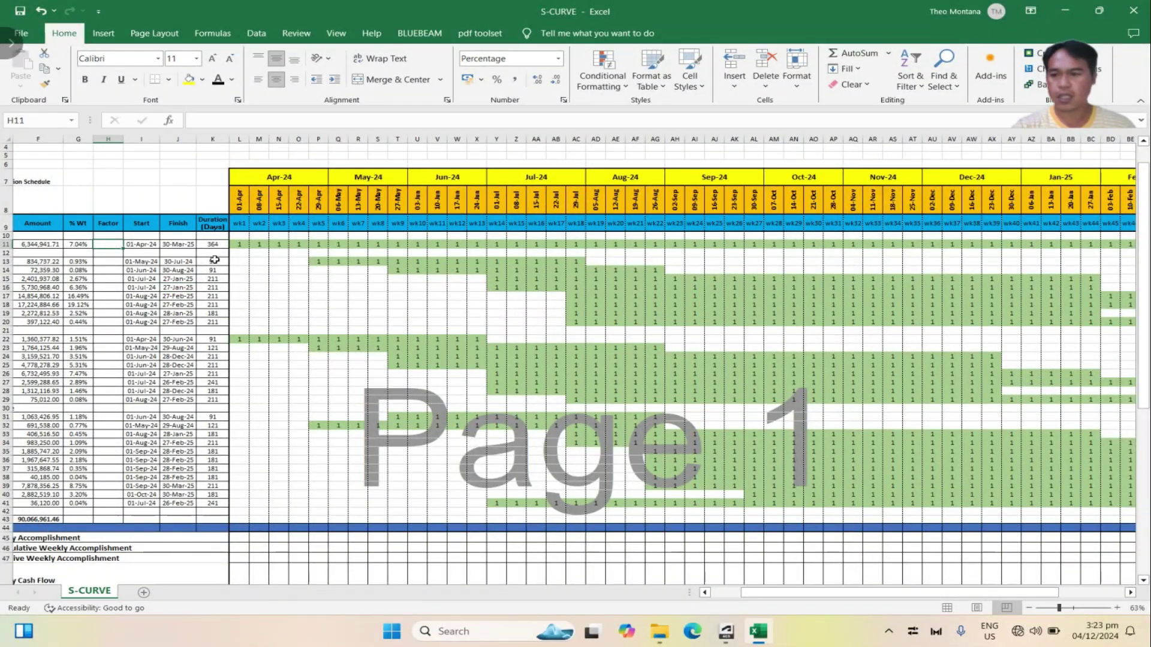
type("=")
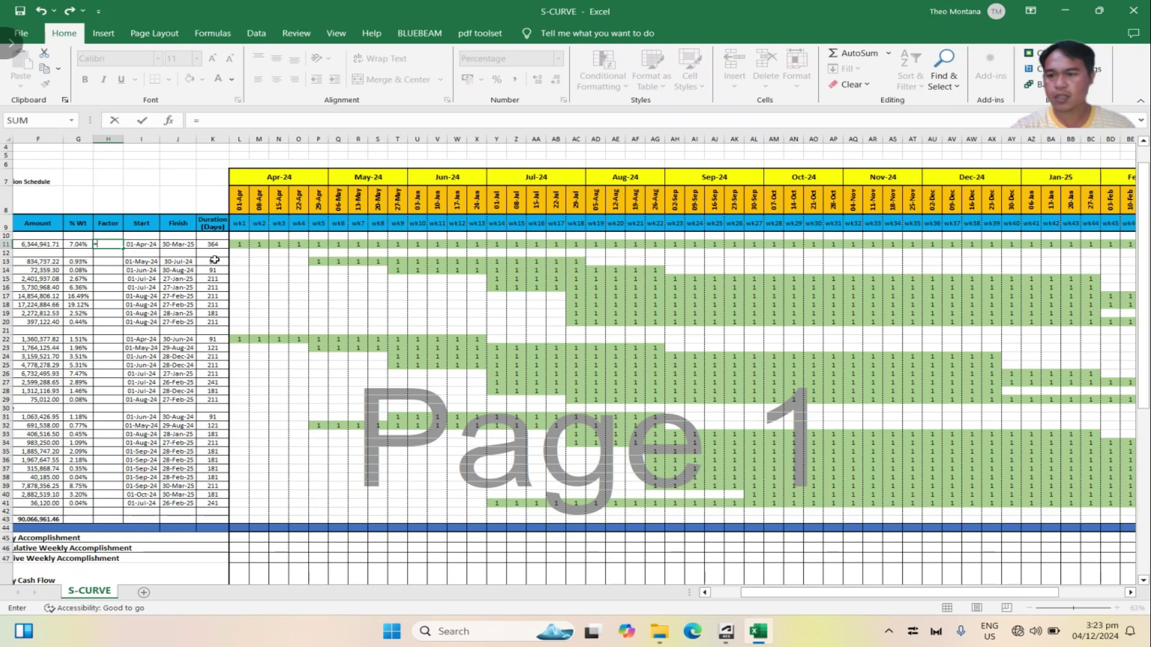
left_click(76, 244)
type("/")
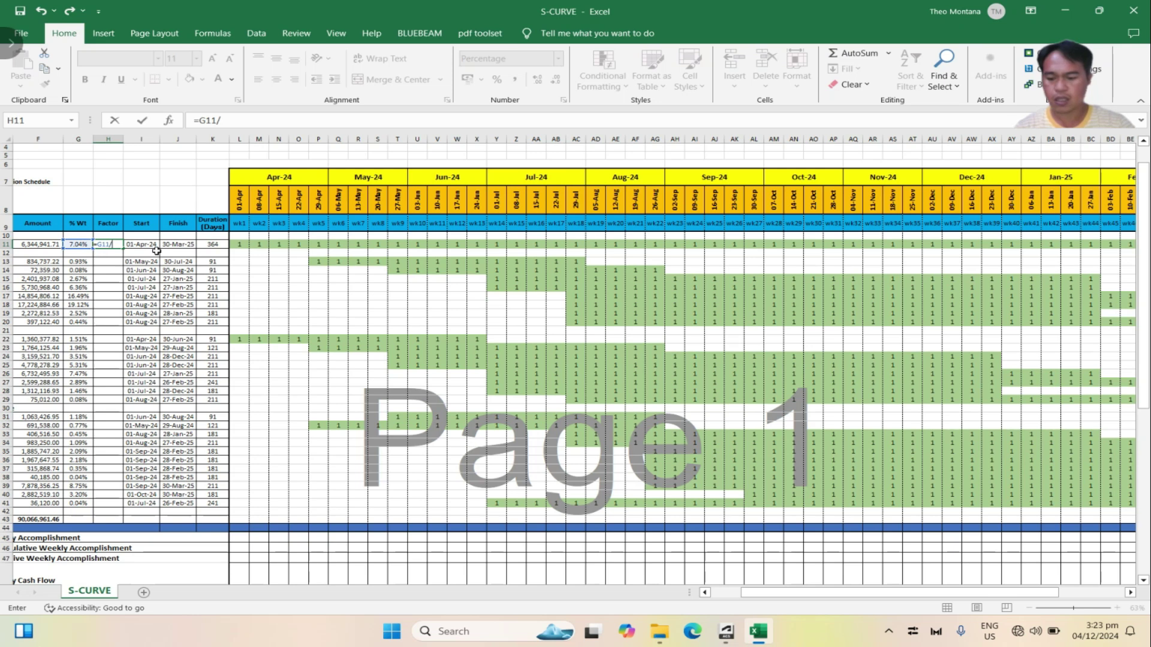
type("SUM")
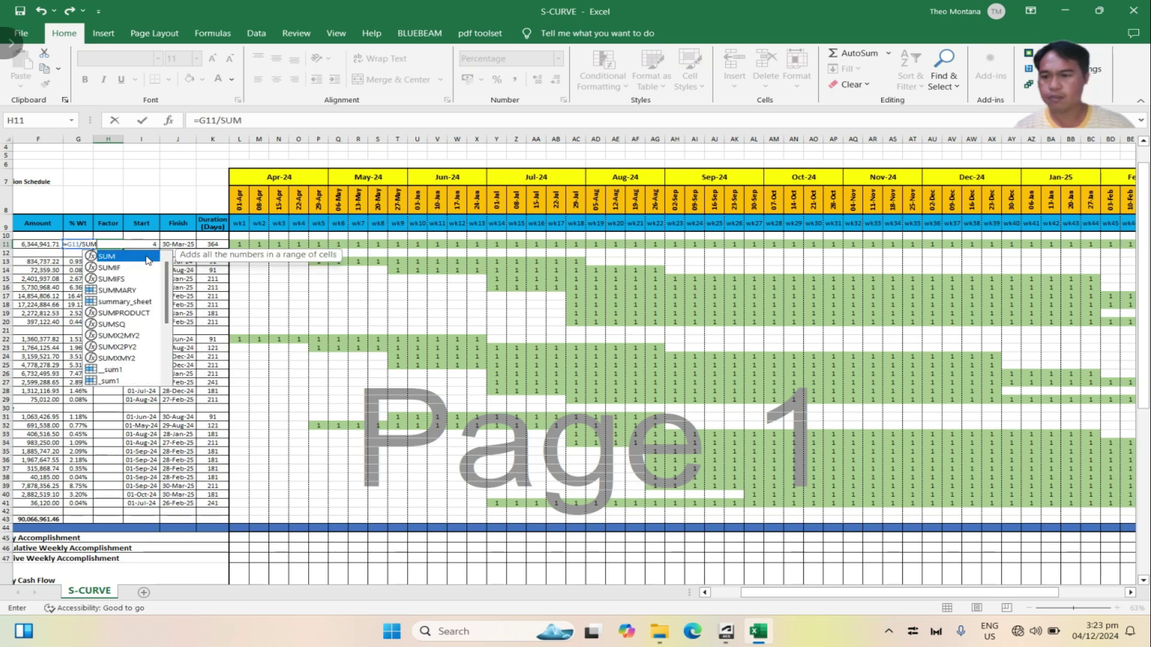
double_click(148, 260)
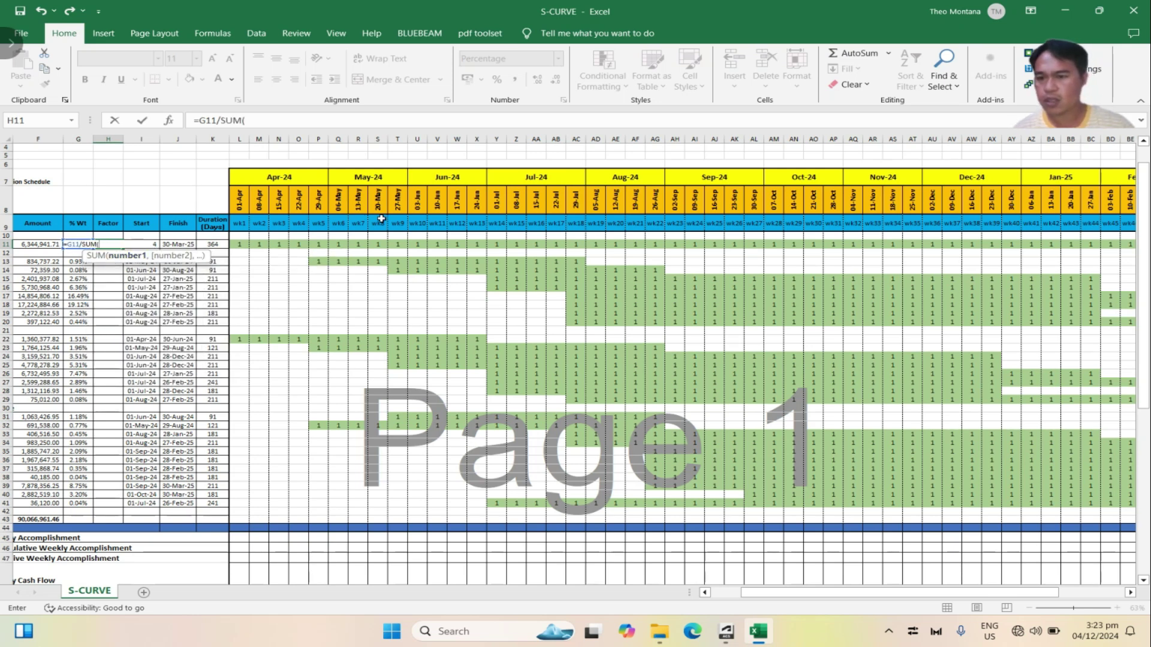
left_click_drag(239, 245, 1071, 250)
left_click(313, 122)
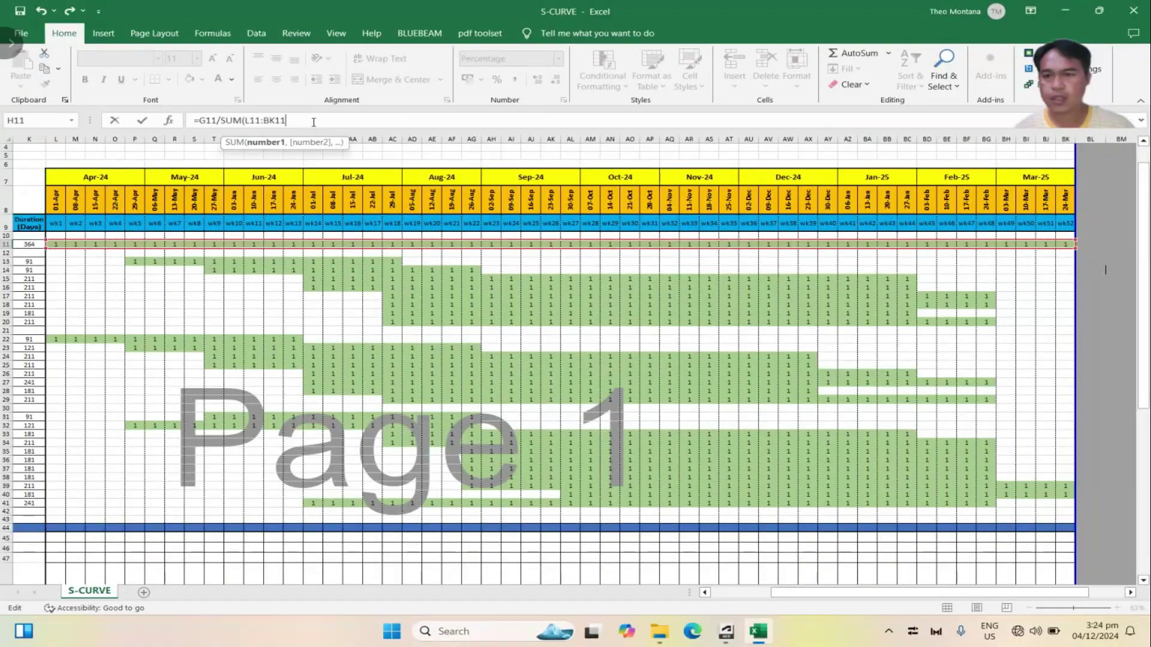
type(")")
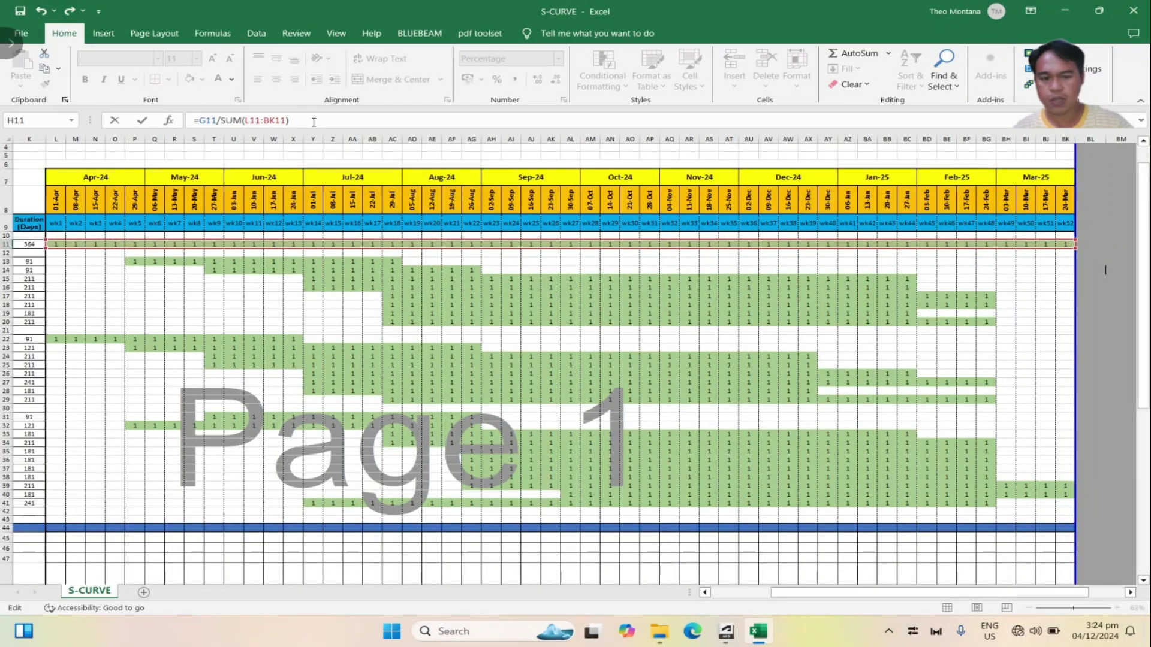
left_click_drag(797, 596, 727, 595)
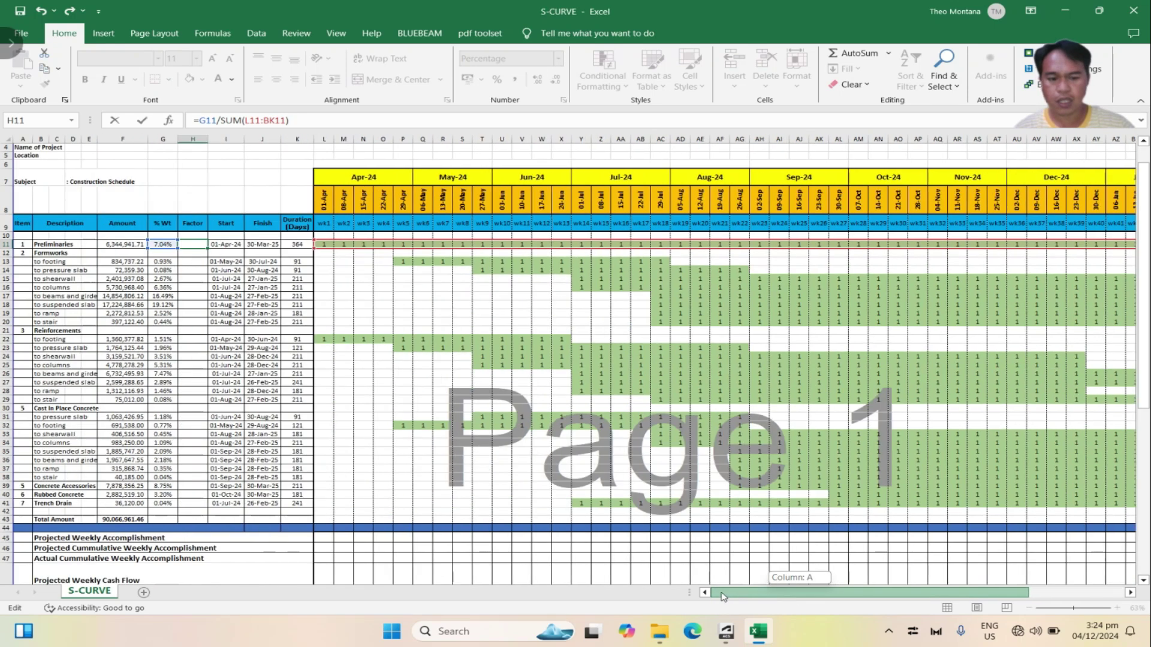
key("Return")
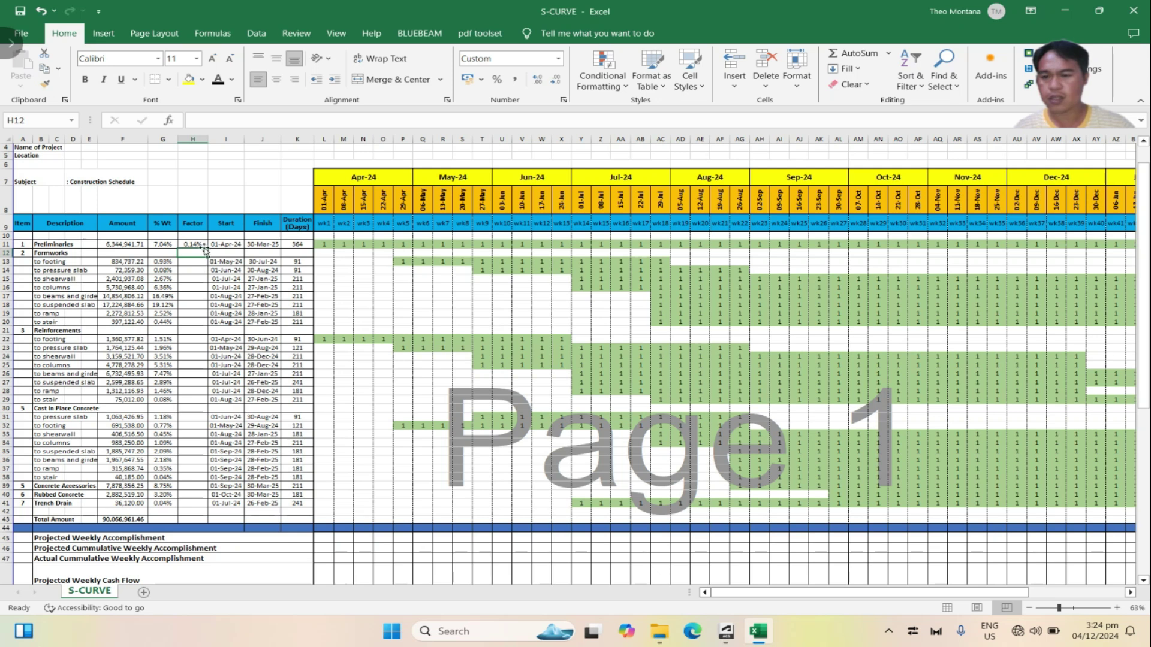
Copy the H11 formula to the Factor cells of all other items through Trench Drain, skipping category headings, and check H31's references
left_click(199, 243)
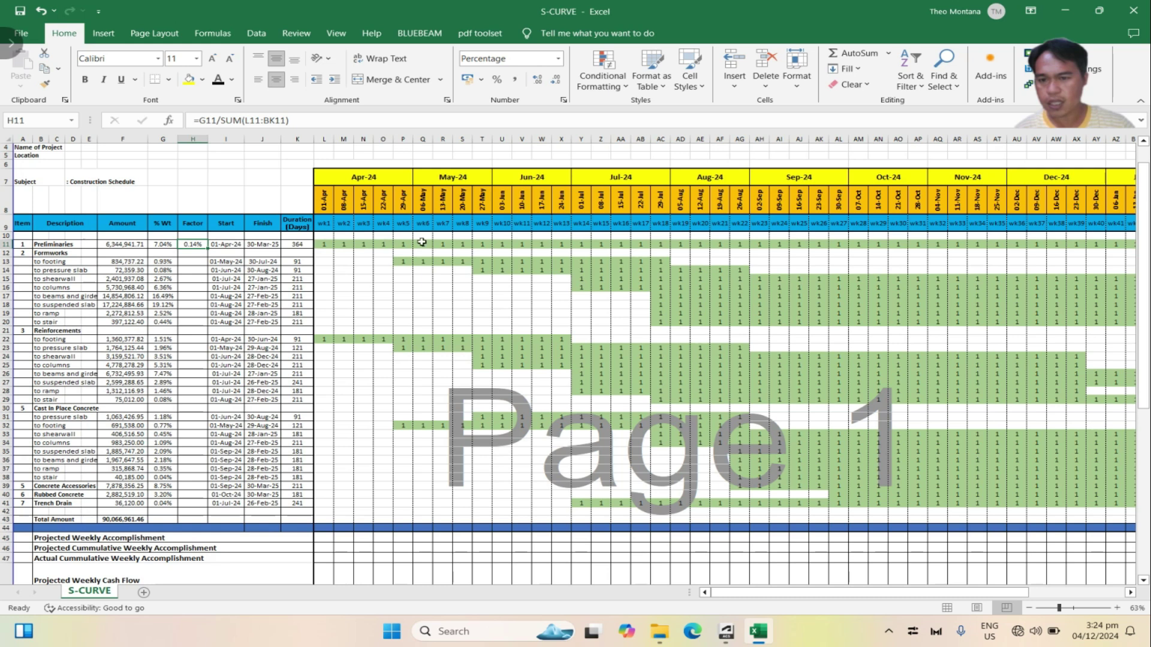
right_click(196, 244)
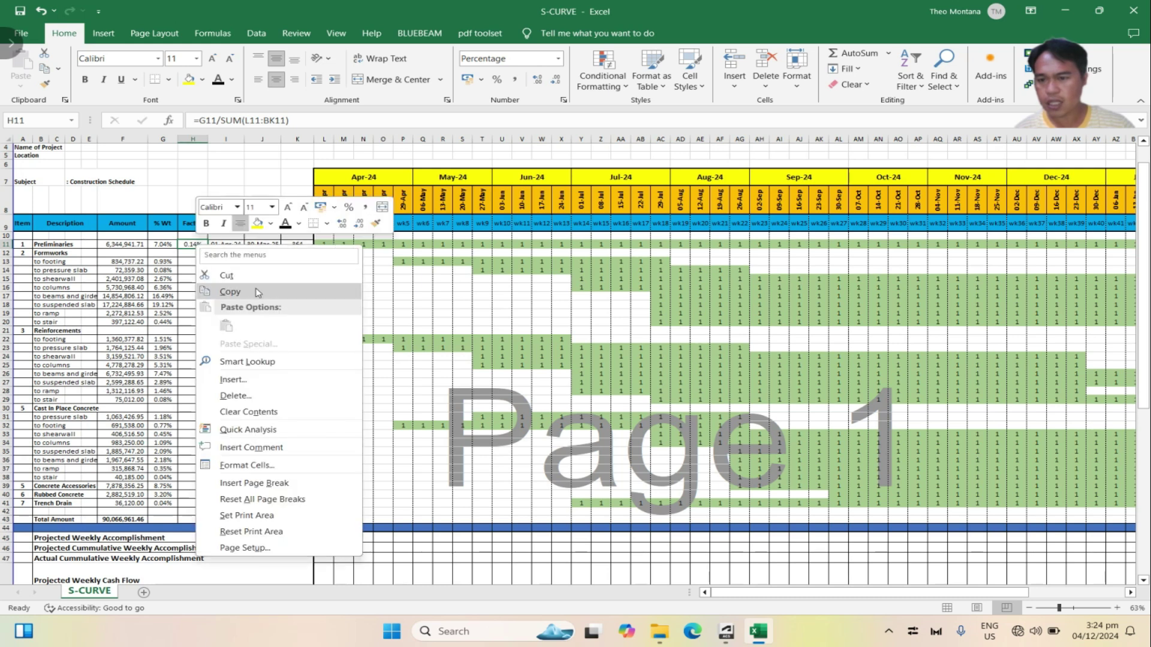
left_click(263, 292)
left_click_drag(197, 262, 186, 501)
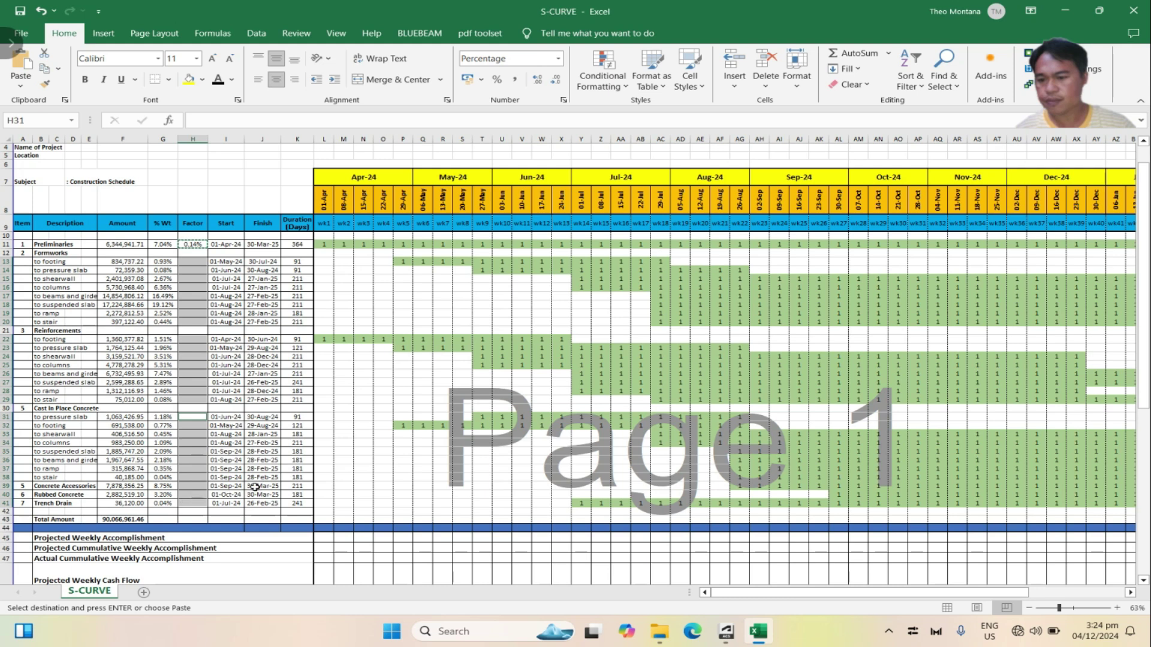
key("Return")
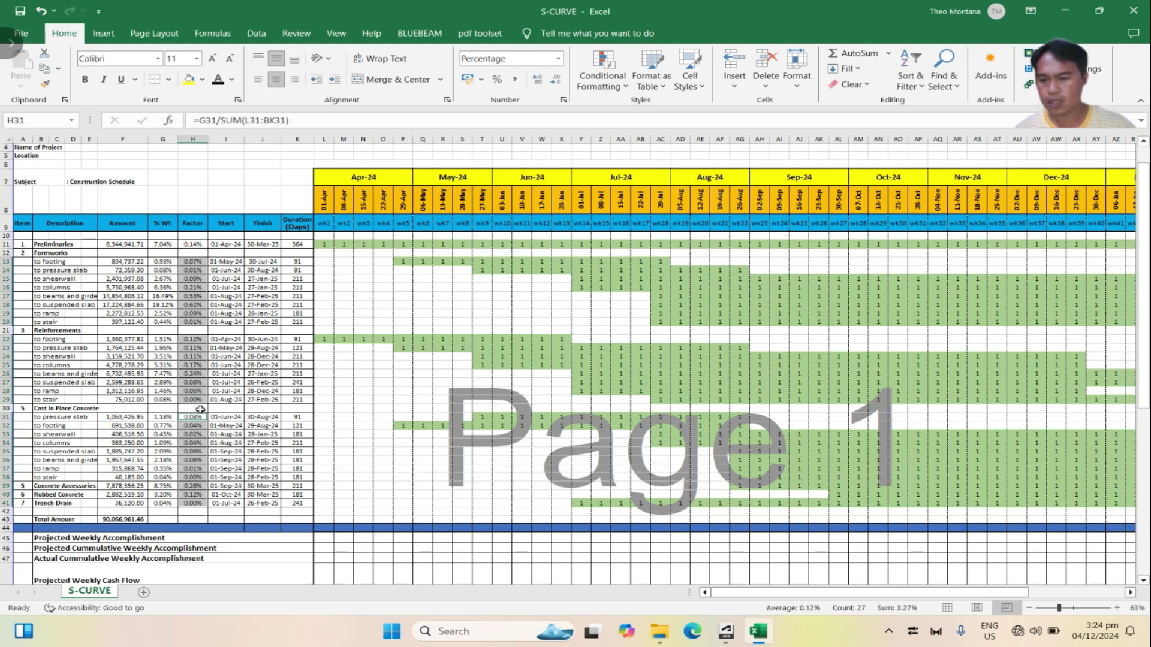
left_click(193, 504)
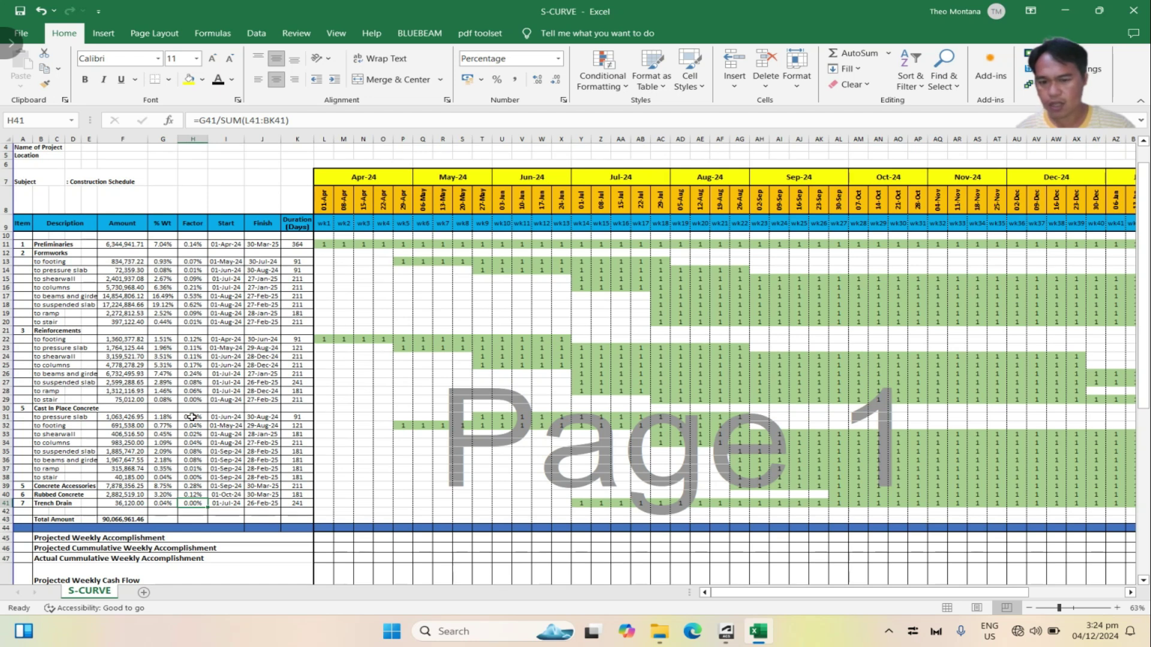
double_click(192, 416)
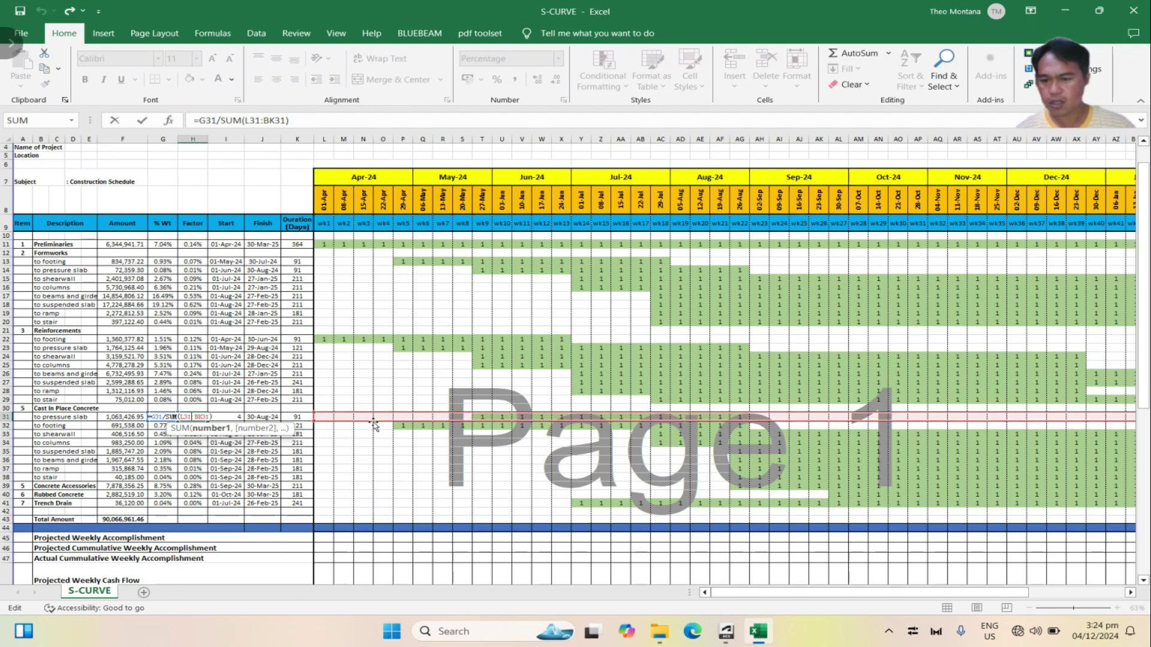
key("ctrl+Return")
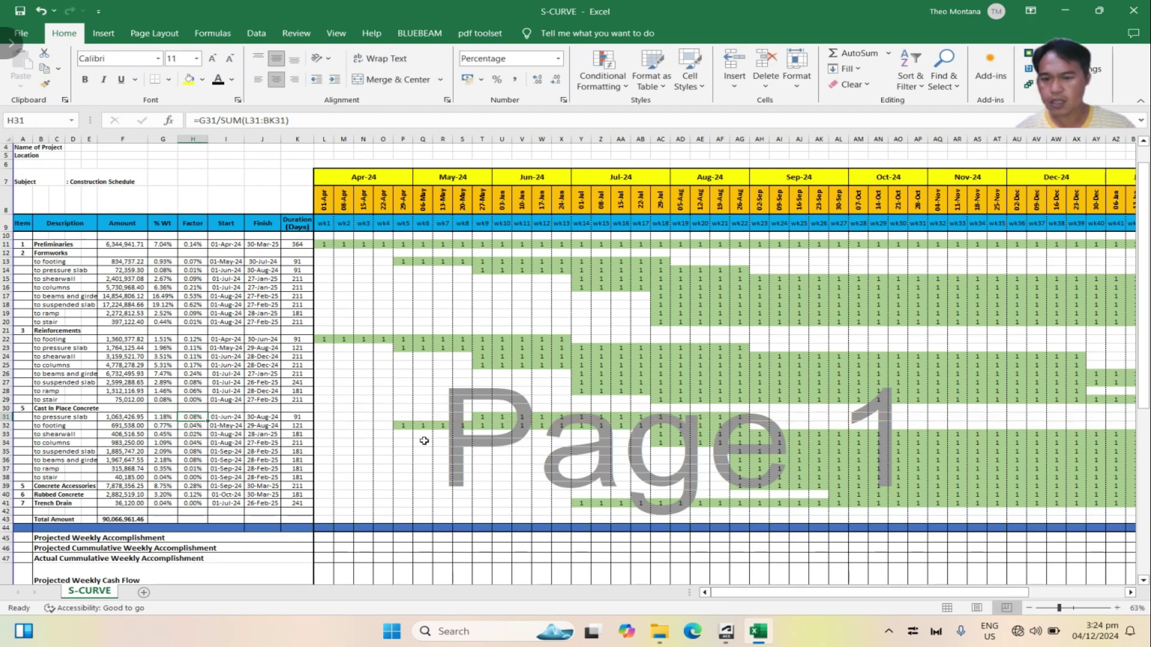
Build the formula =SUMPRODUCT(H11:H41,L11:L41) in L45 for the wk1 Projected Weekly Accomplishment
left_click(324, 539)
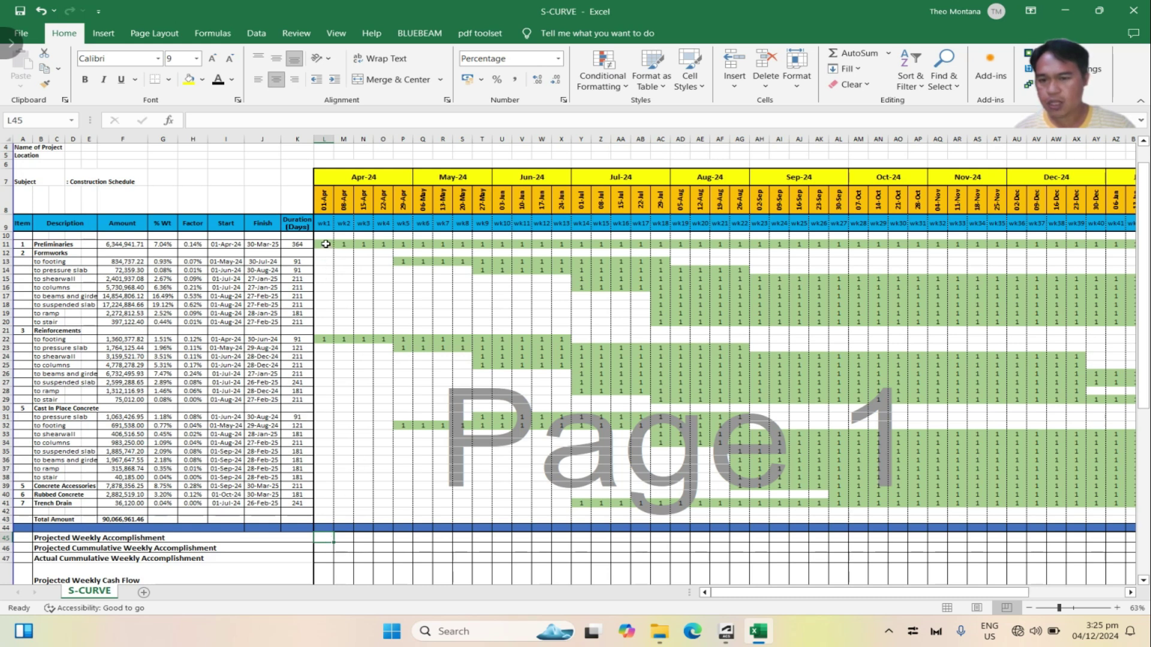
left_click(326, 245)
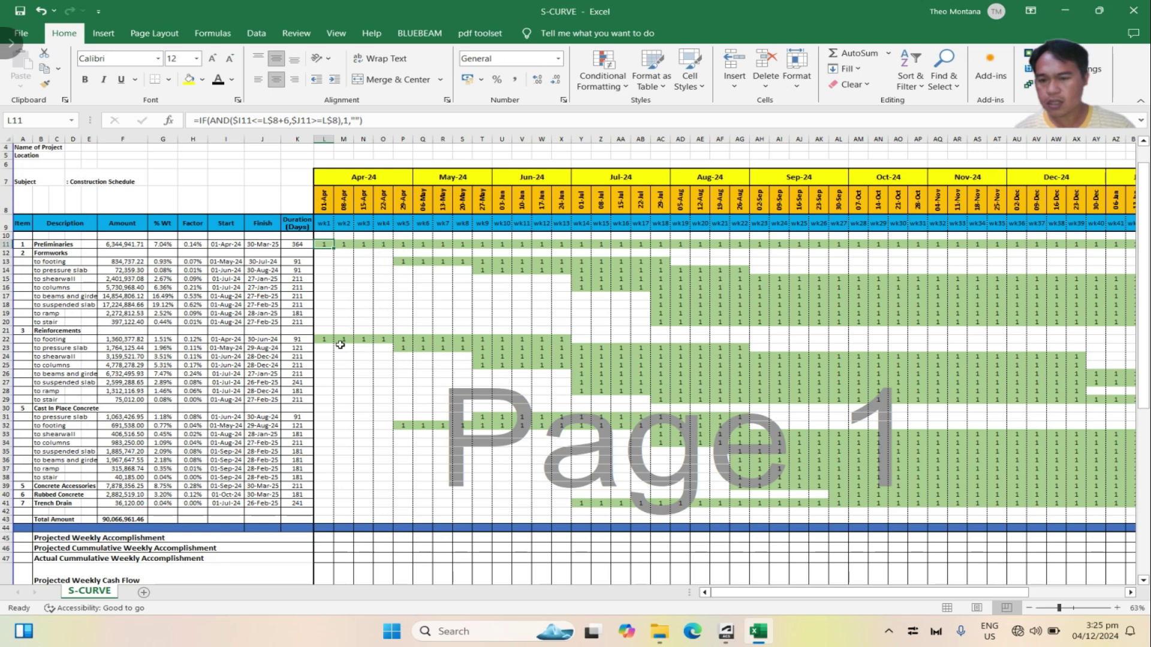
left_click(329, 339)
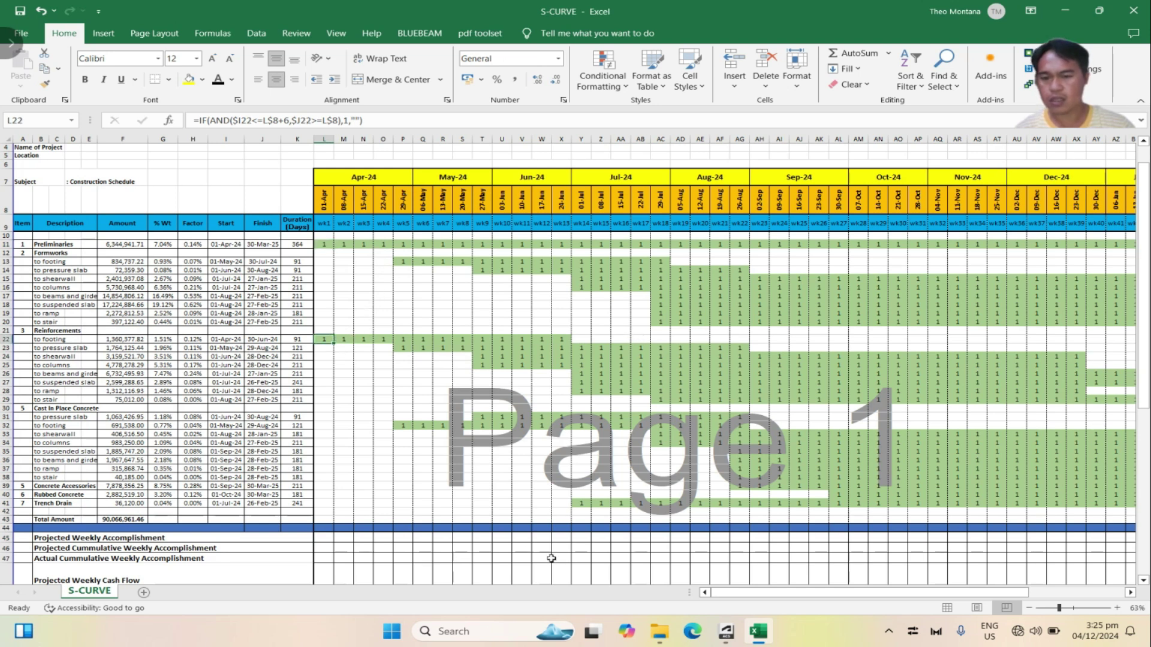
left_click(324, 540)
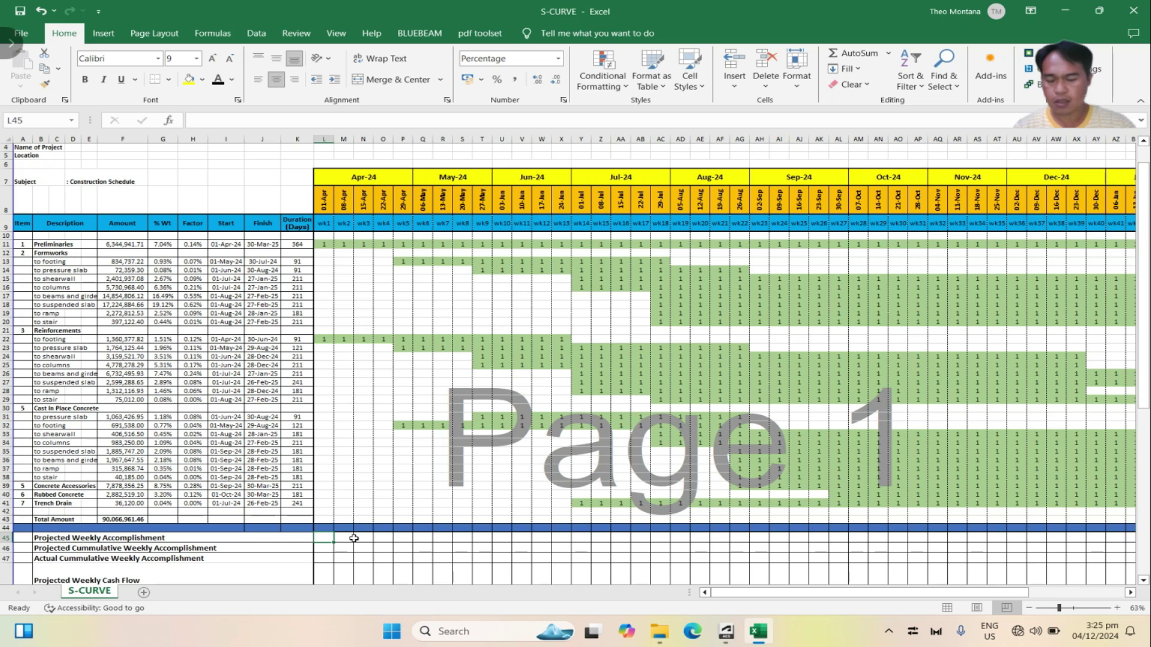
type("=")
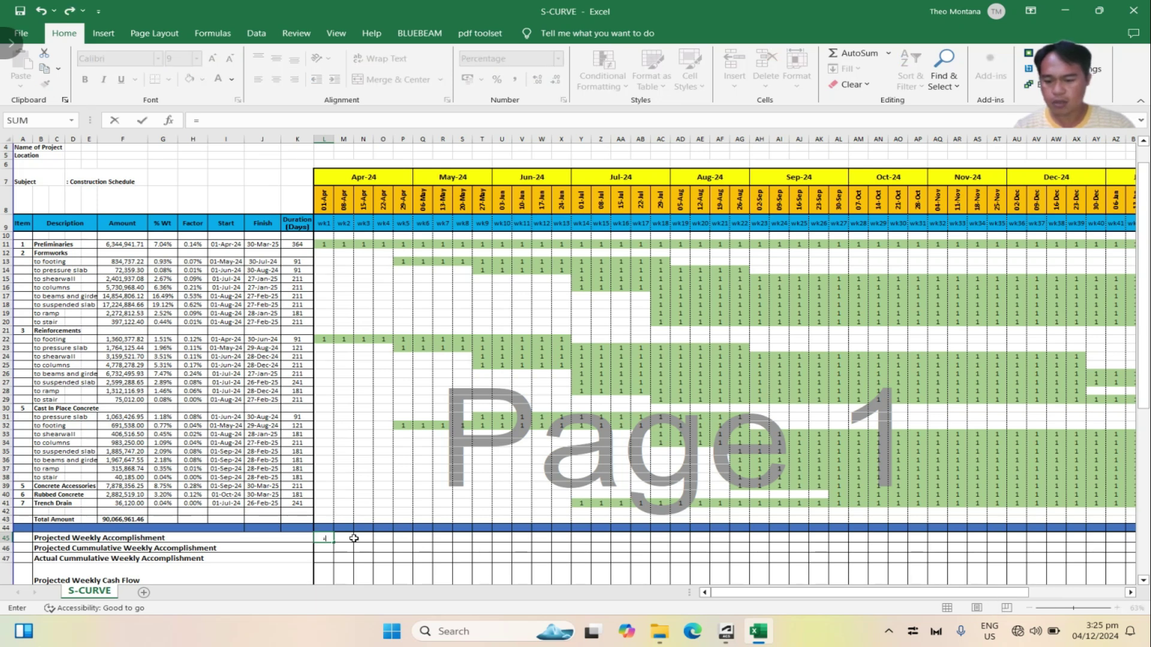
type("SUMPRO")
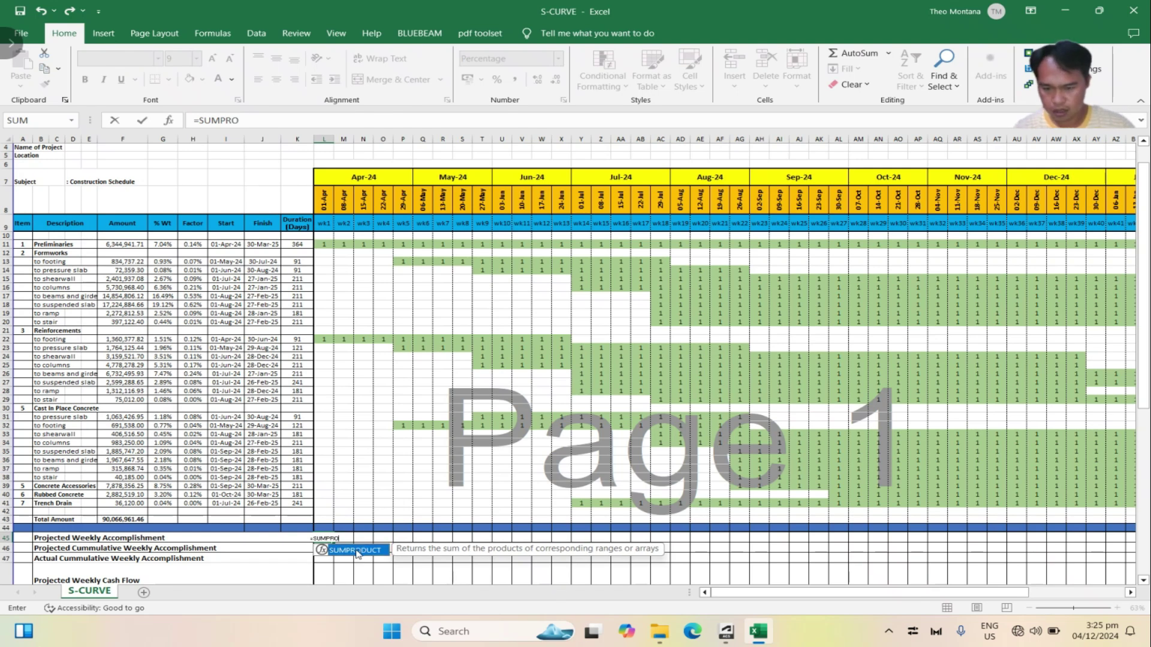
double_click(357, 551)
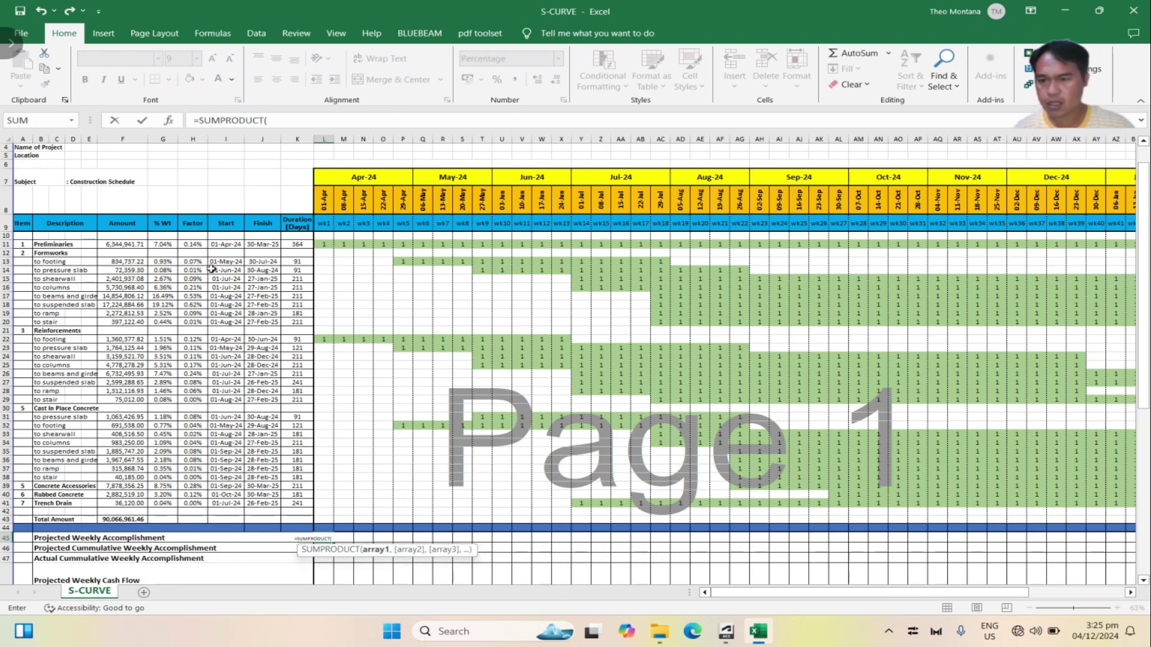
left_click_drag(195, 244, 187, 503)
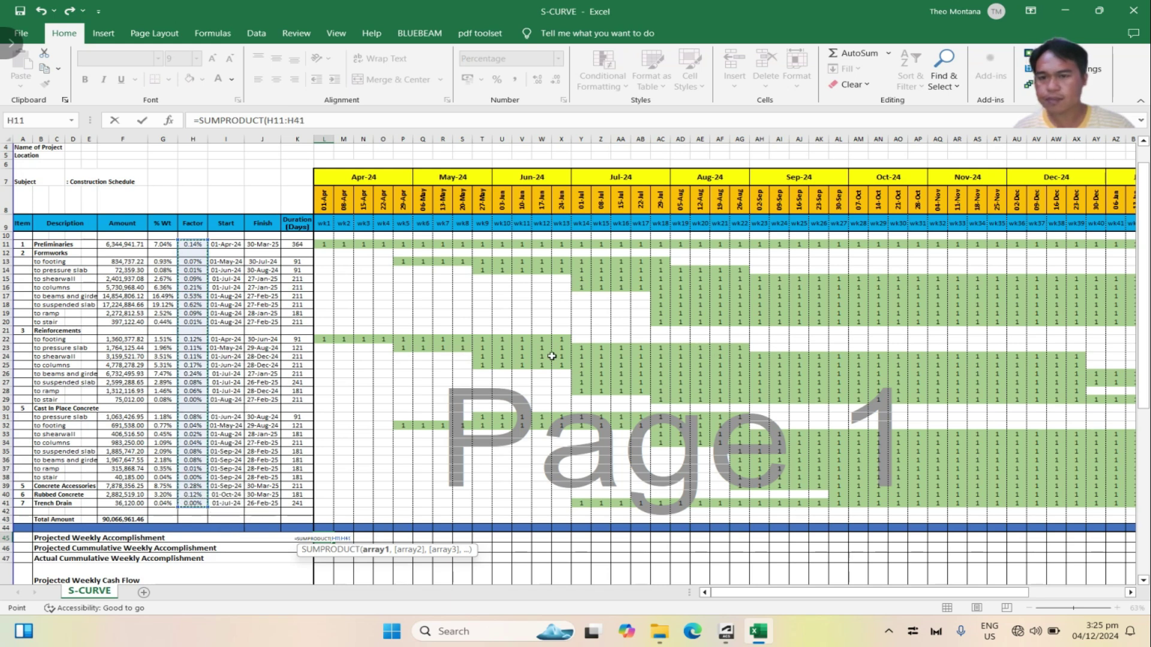
type(",")
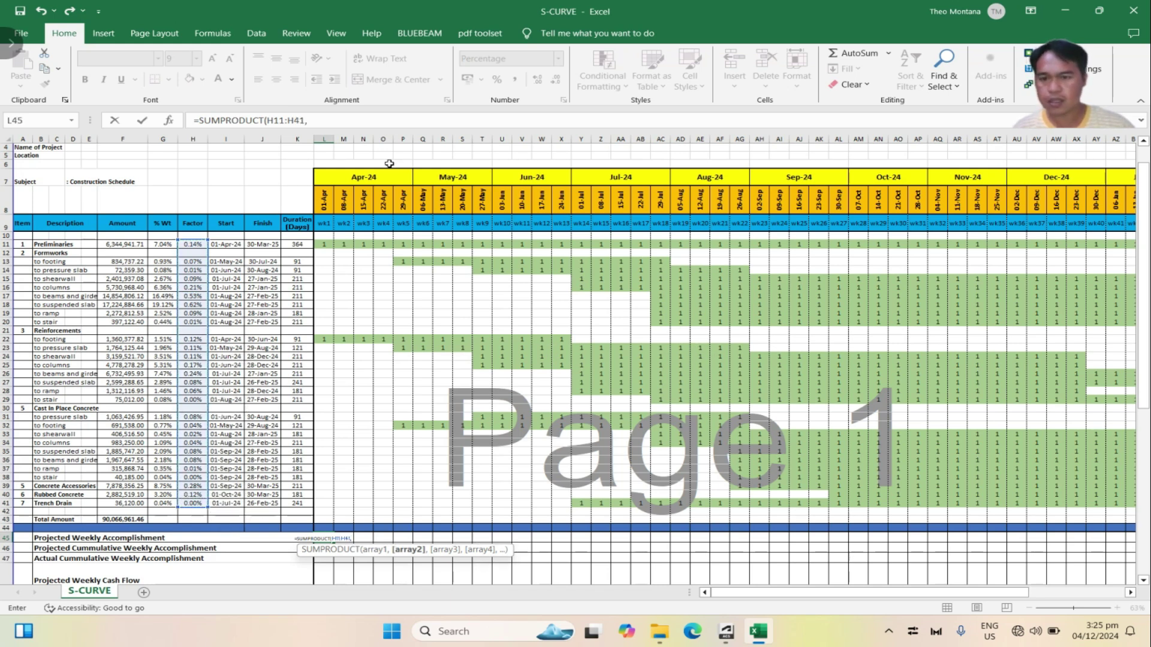
left_click_drag(326, 244, 325, 505)
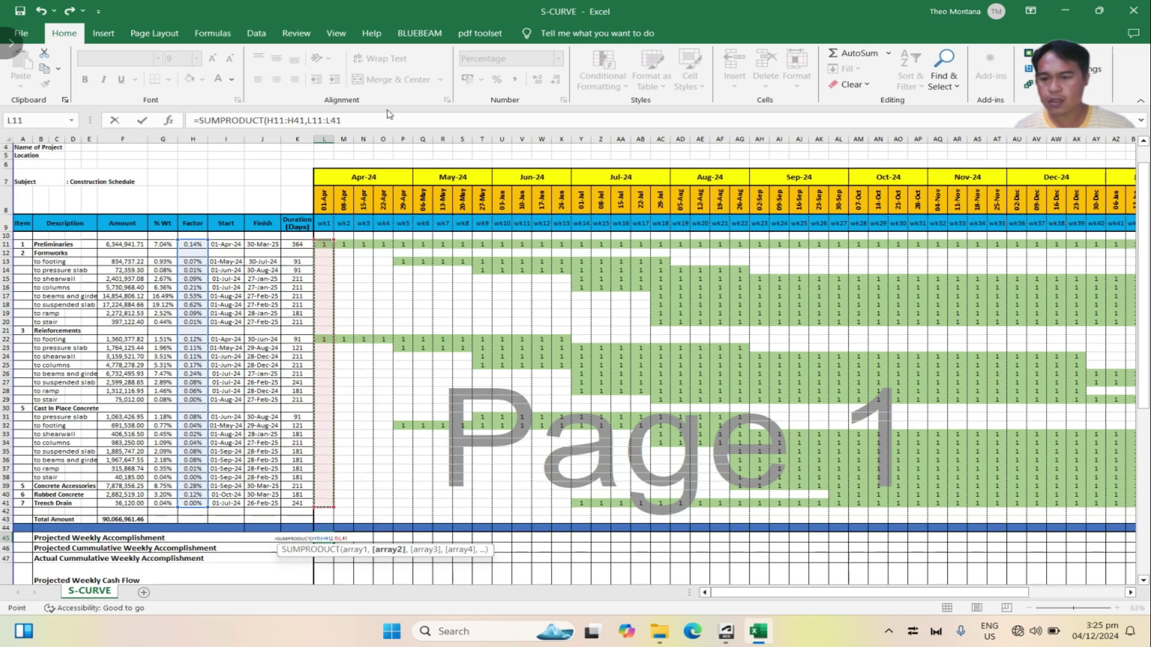
left_click(369, 121)
type(")")
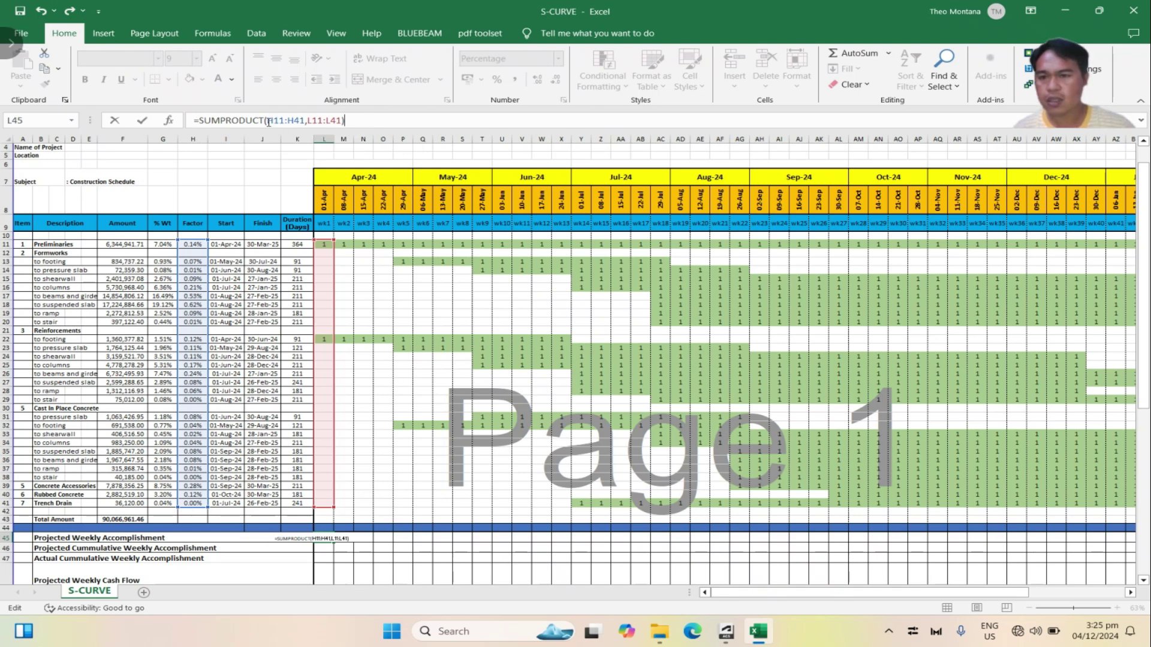
Make the Factor range in L45 absolute so the formula reads =SUMPRODUCT($H$11:$H$41,L11:L41), and recheck its references
left_click(269, 122)
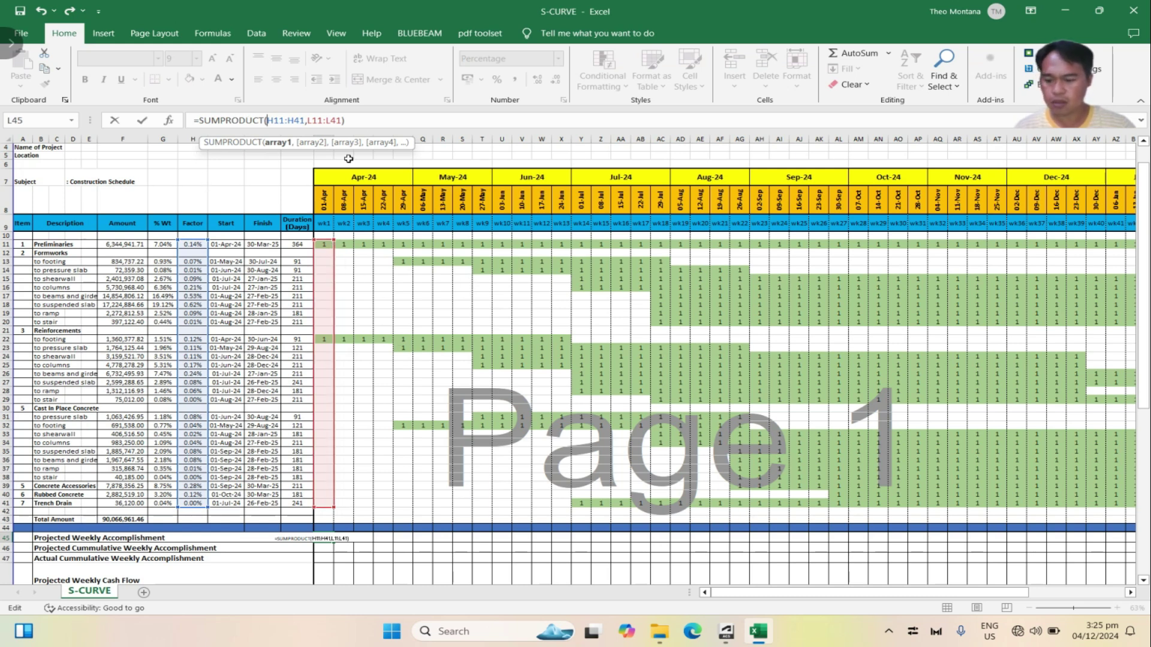
type("$")
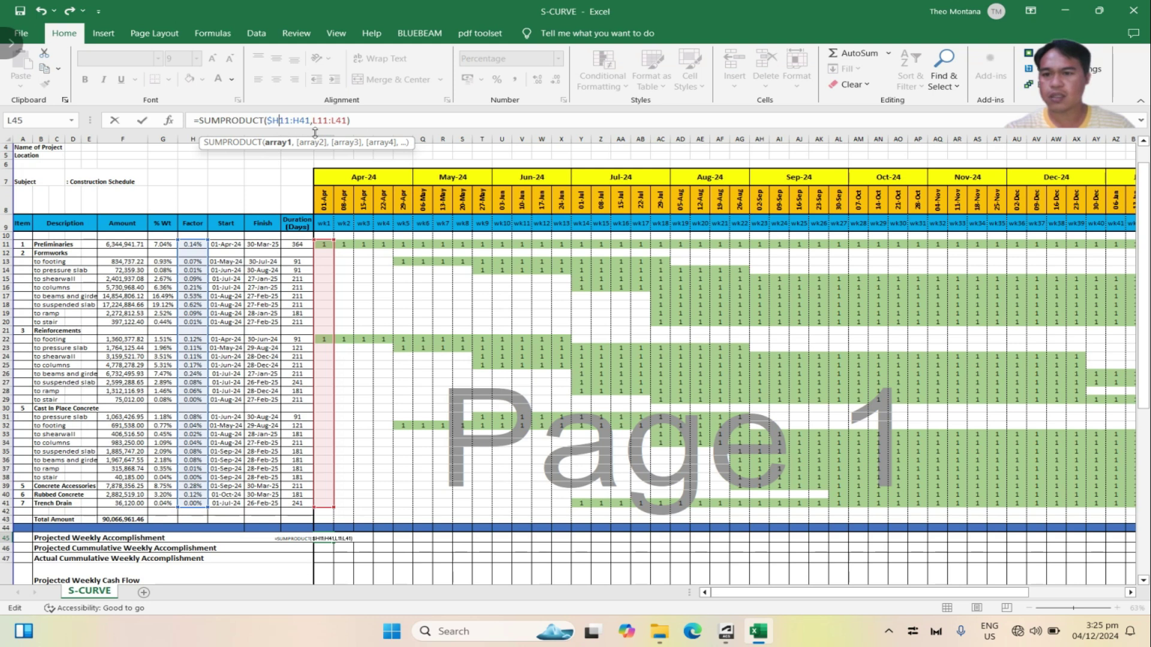
type("$")
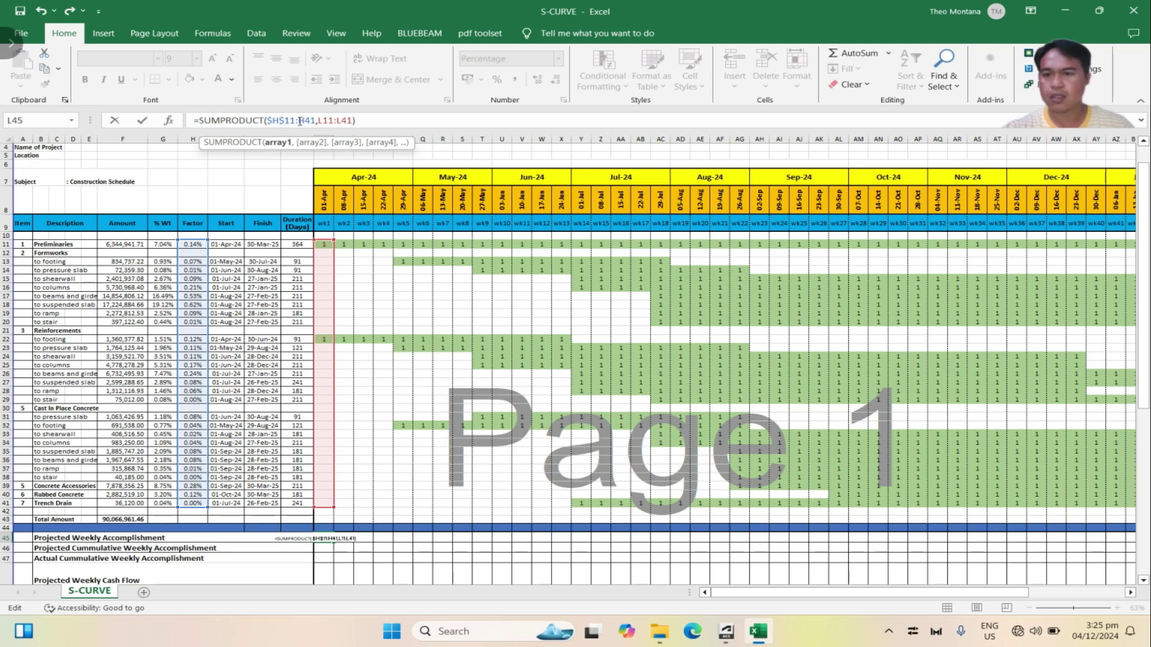
type("$")
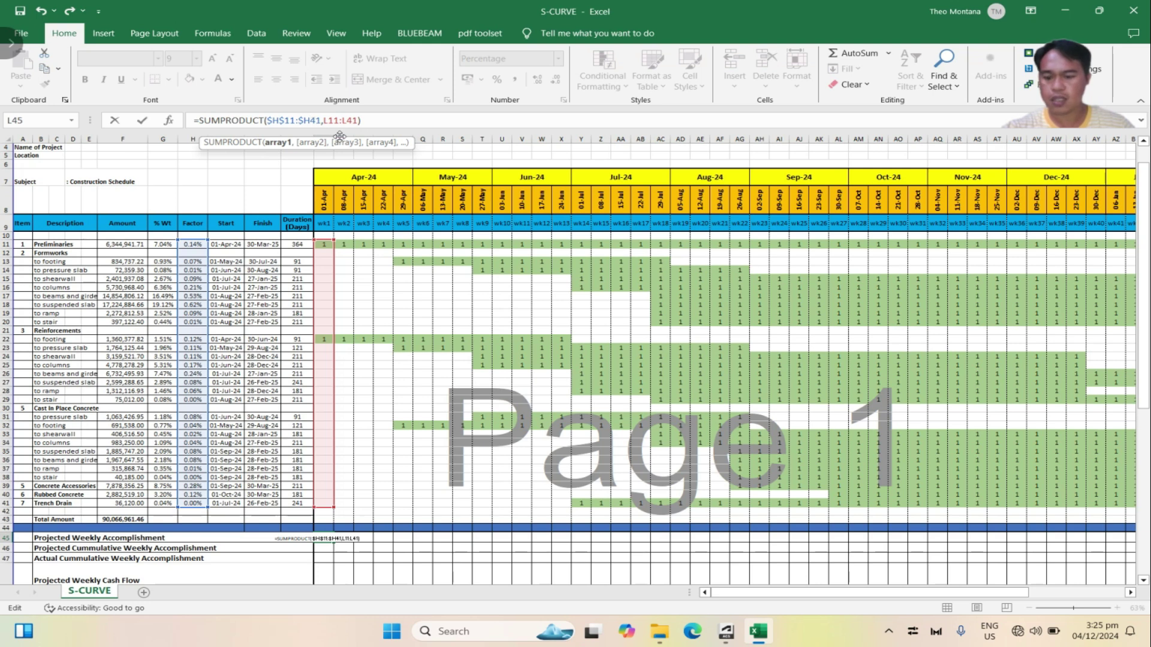
type("$")
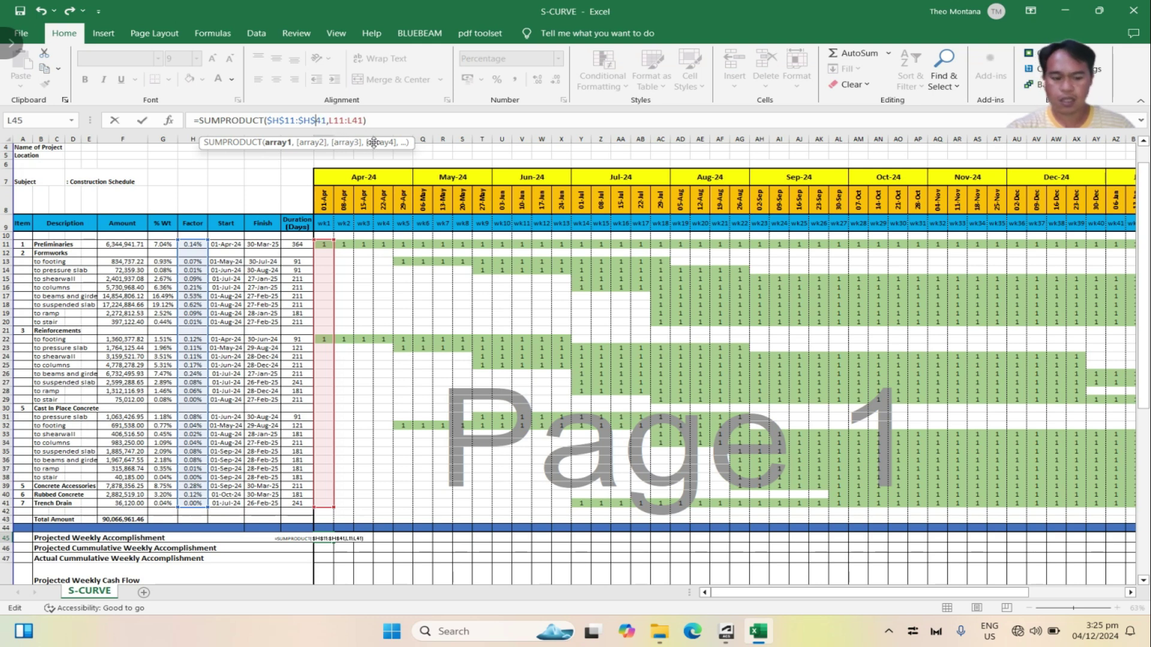
key("Return")
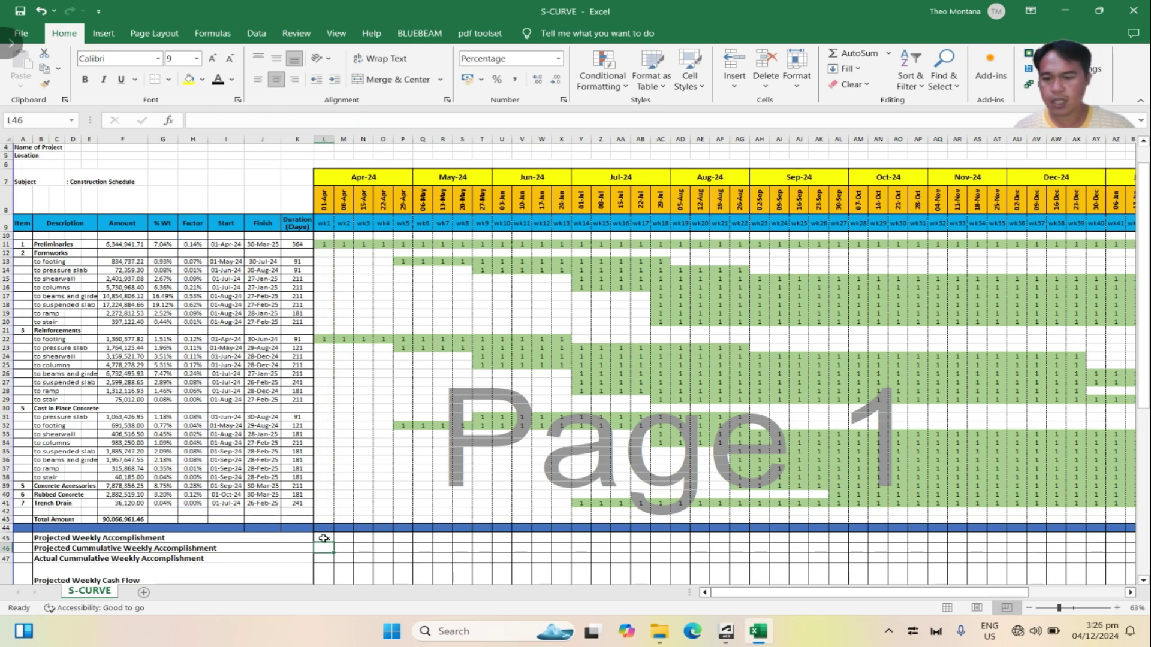
double_click(324, 538)
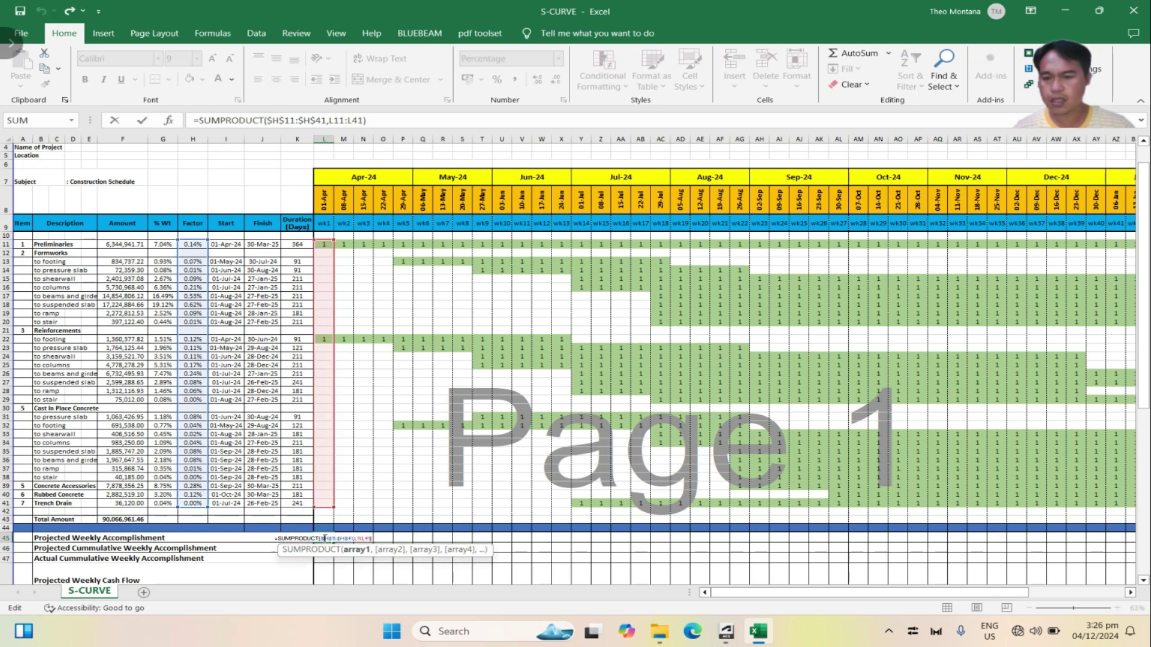
key("Return")
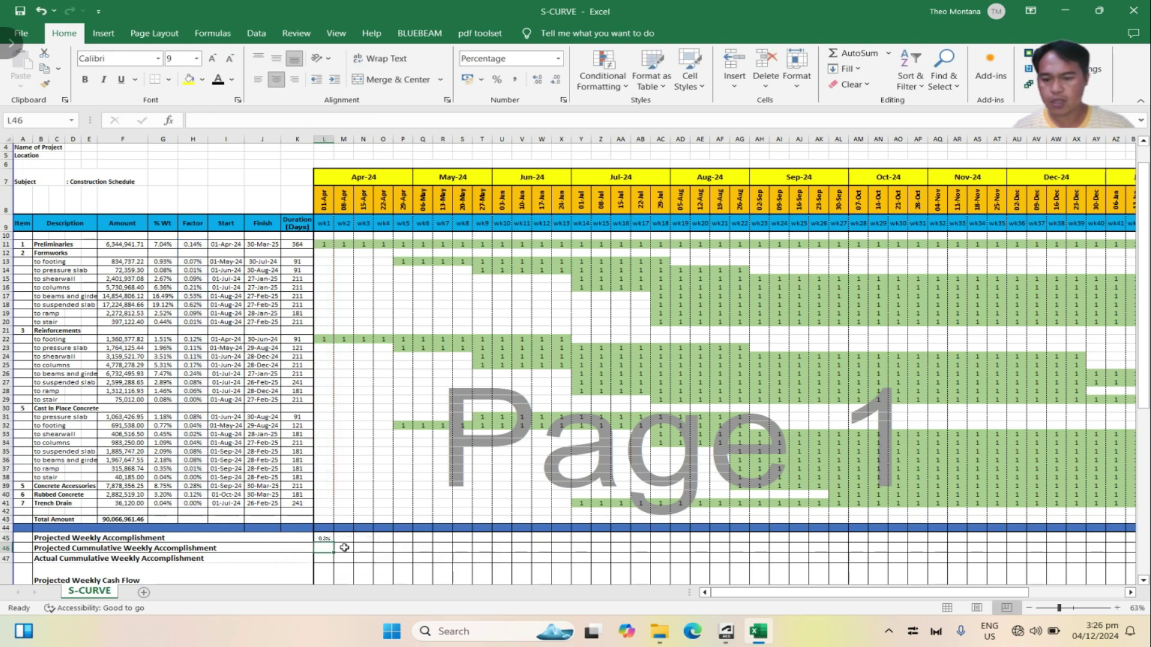
Fill the L45 formula across the Projected Weekly Accomplishment row through wk52 in column BK
left_click(325, 537)
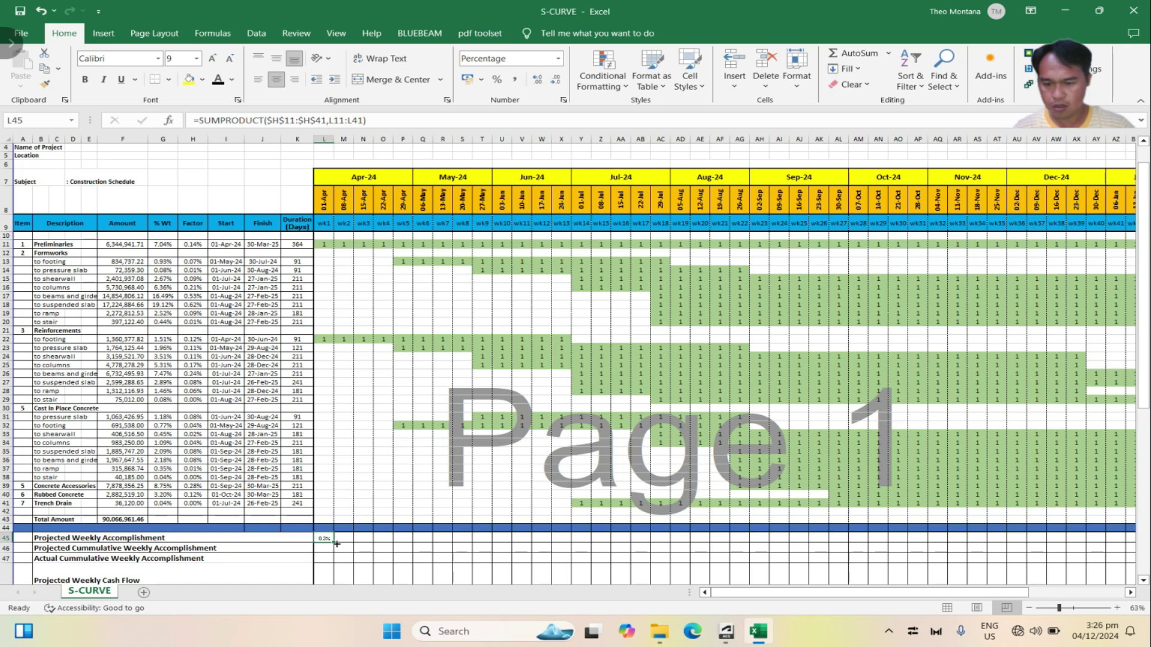
left_click_drag(335, 542, 1037, 547)
left_click_drag(951, 598, 941, 601)
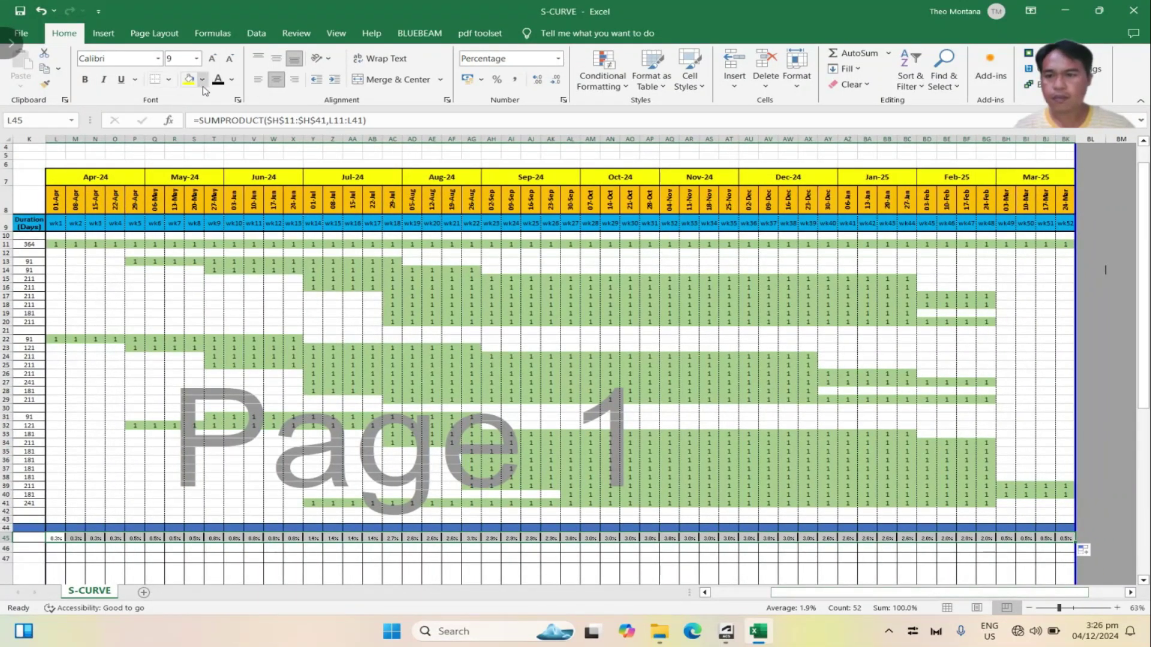
Replace the inside vertical borders of the weekly accomplishment cells L45:BK45 with a thin solid line
left_click(238, 99)
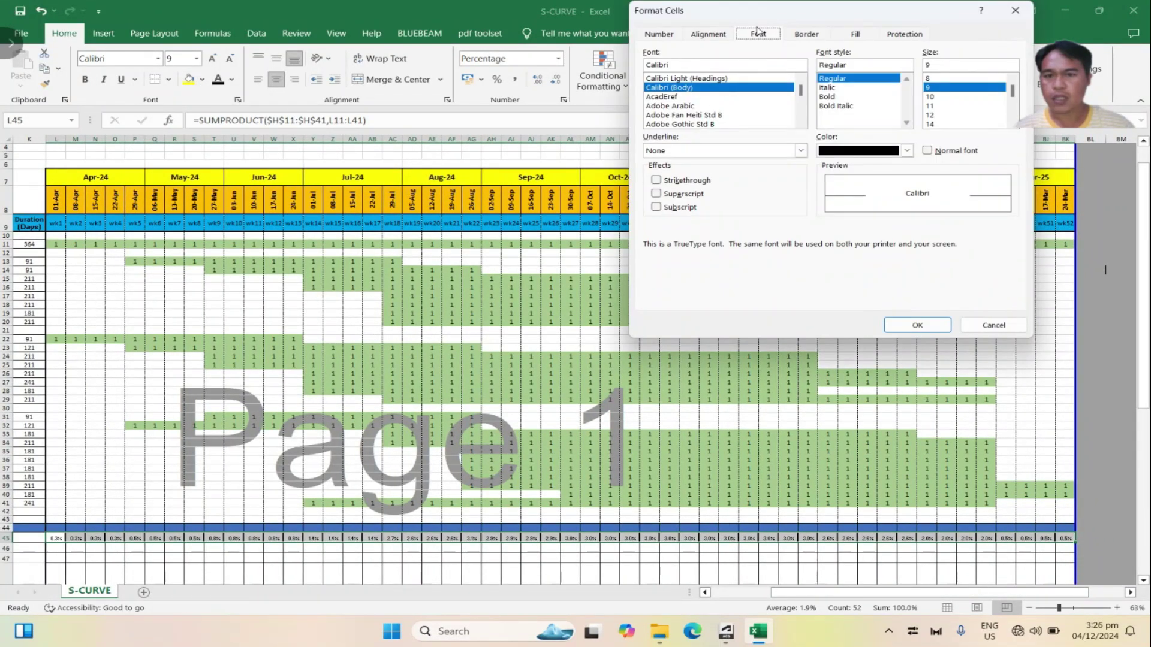
left_click(797, 36)
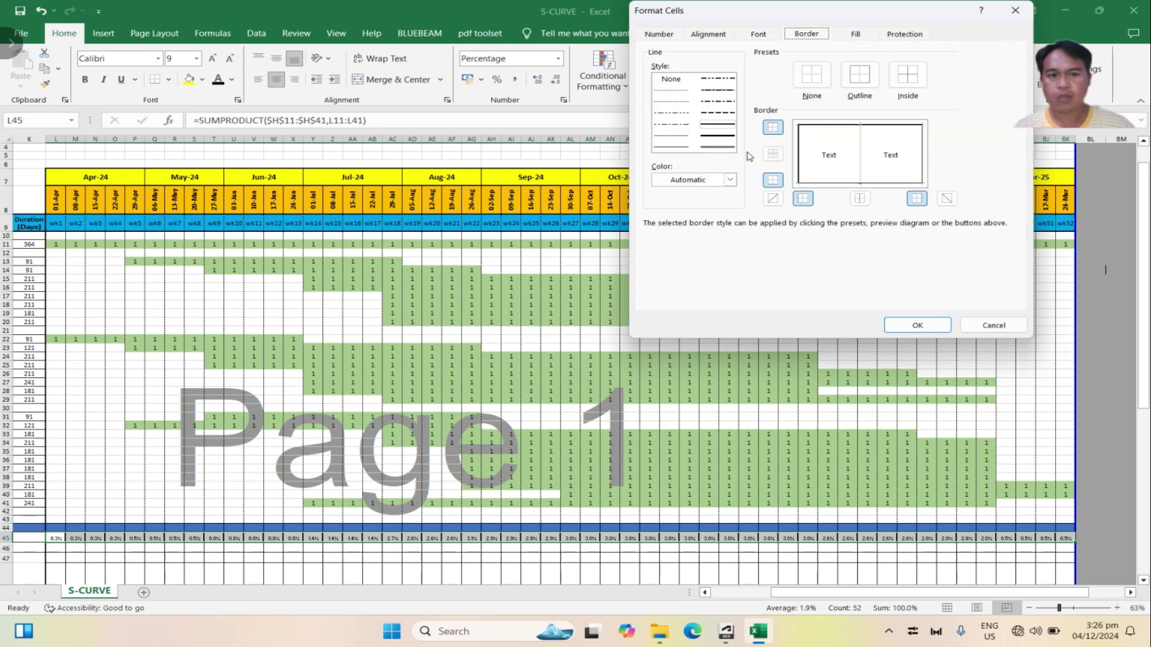
left_click(927, 161)
left_click(676, 81)
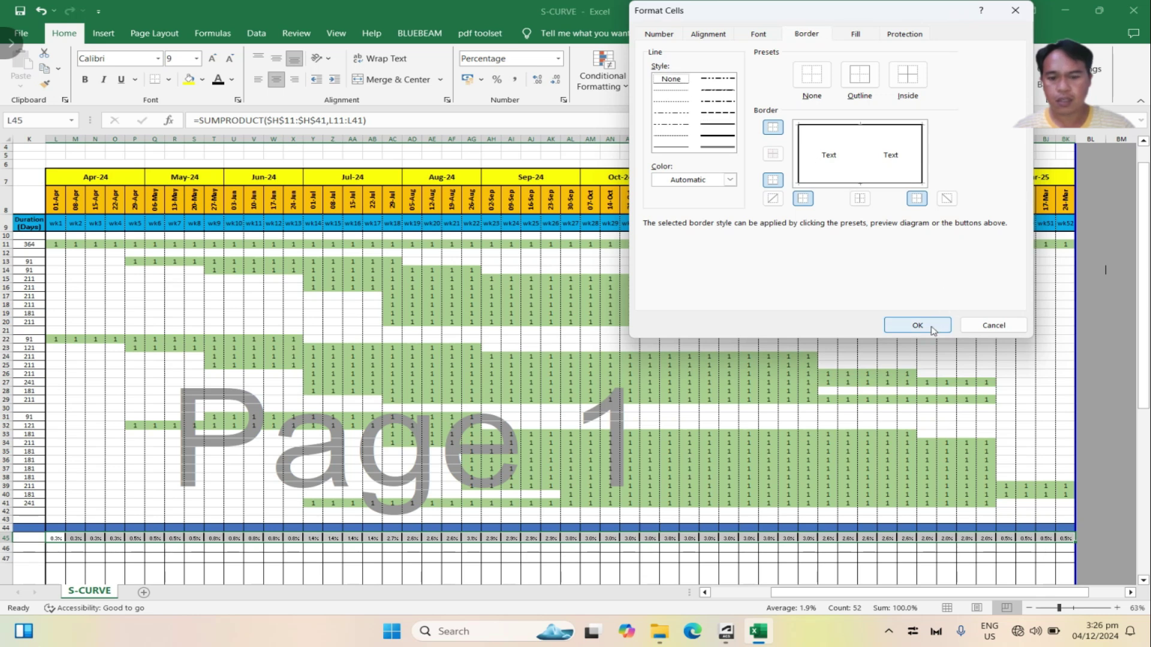
left_click(683, 148)
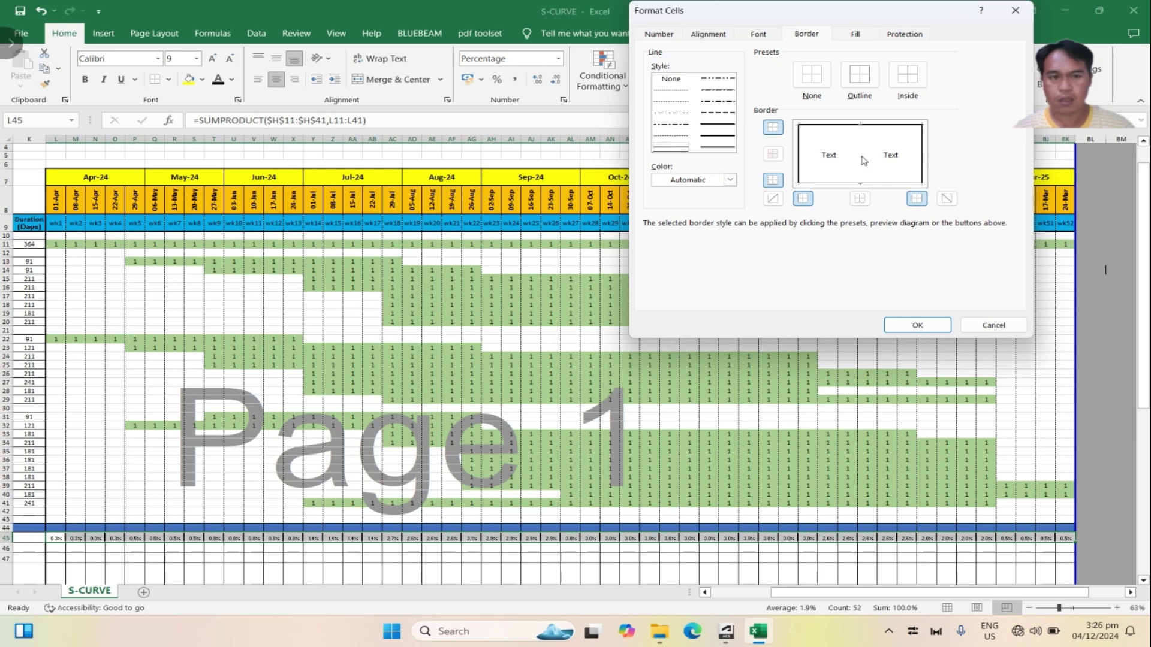
left_click(864, 159)
left_click(917, 325)
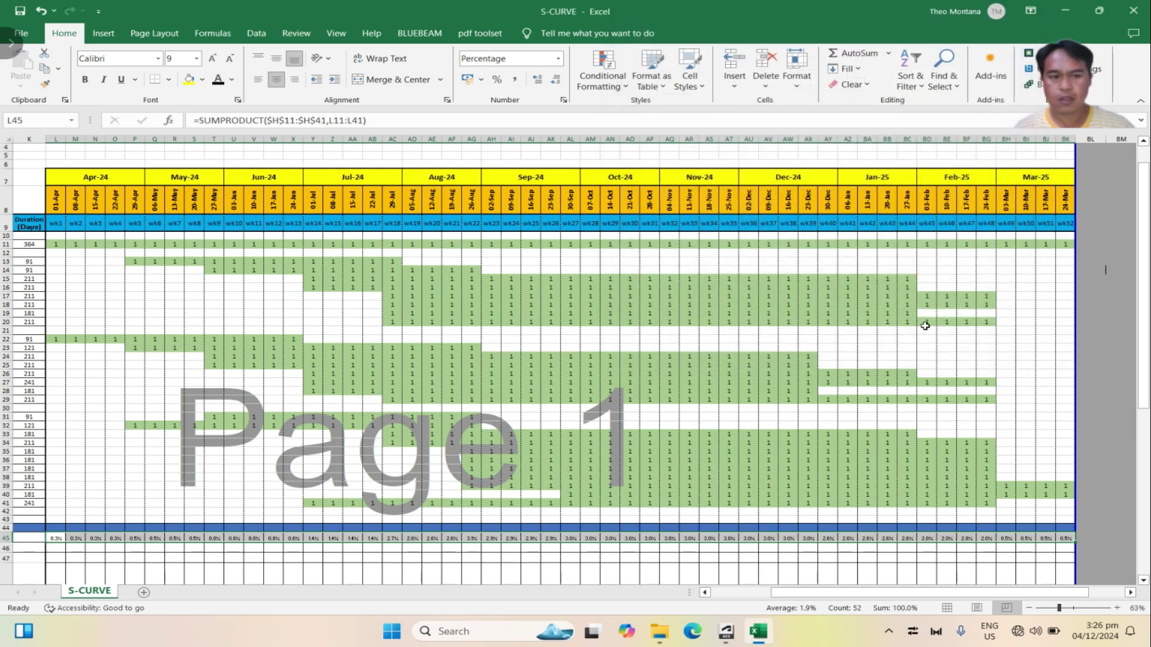
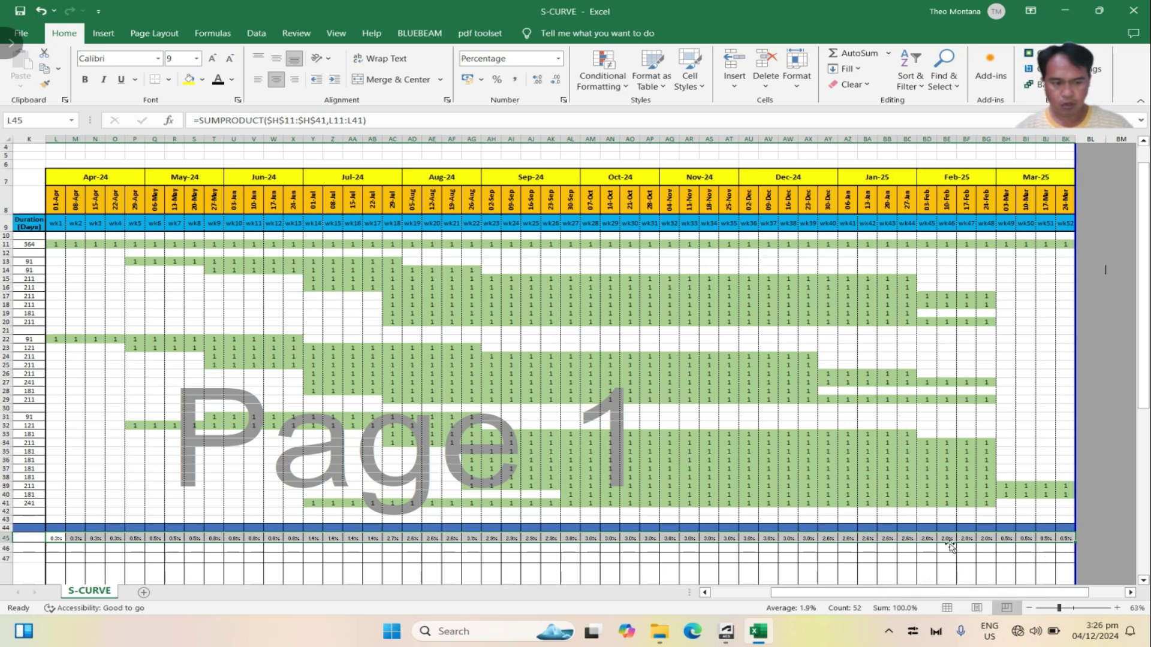
Enter =L45 in cell L46 to start the Projected Cummulative Weekly Accomplishment row
left_click(54, 548)
left_click_drag(815, 597, 752, 607)
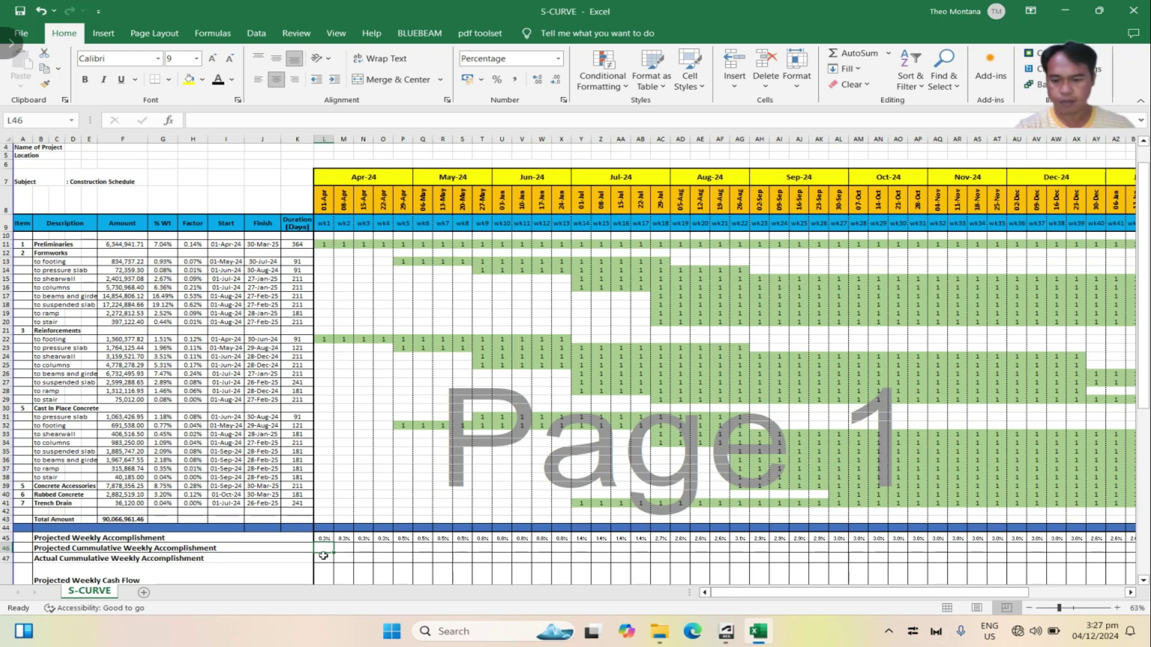
type("=")
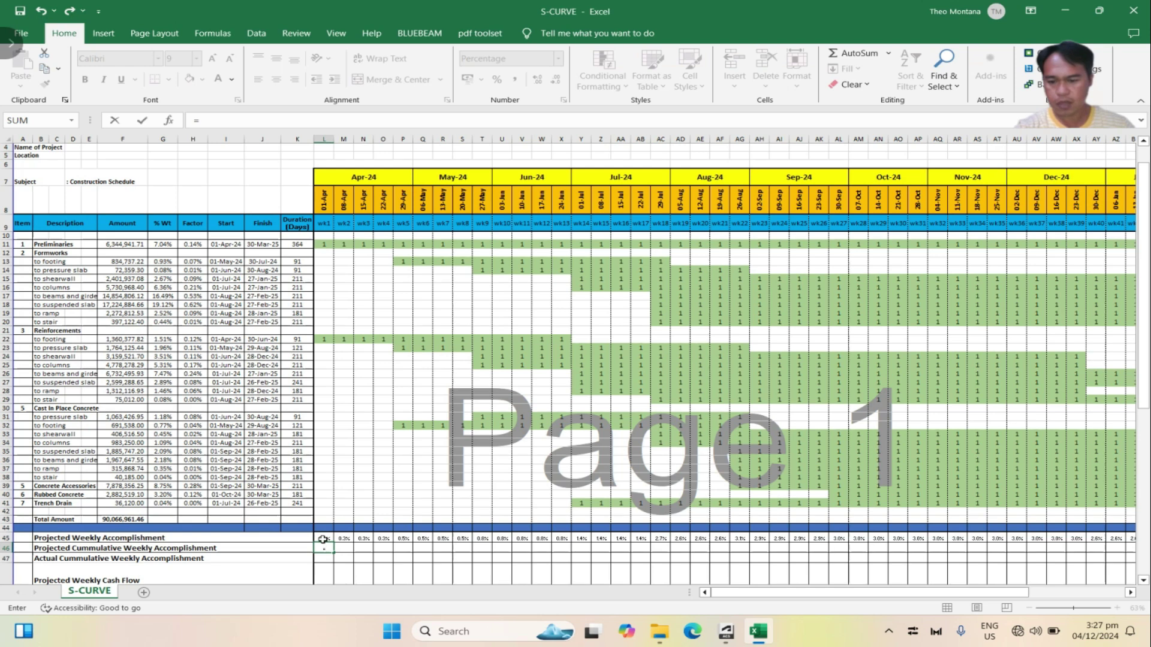
left_click(323, 539)
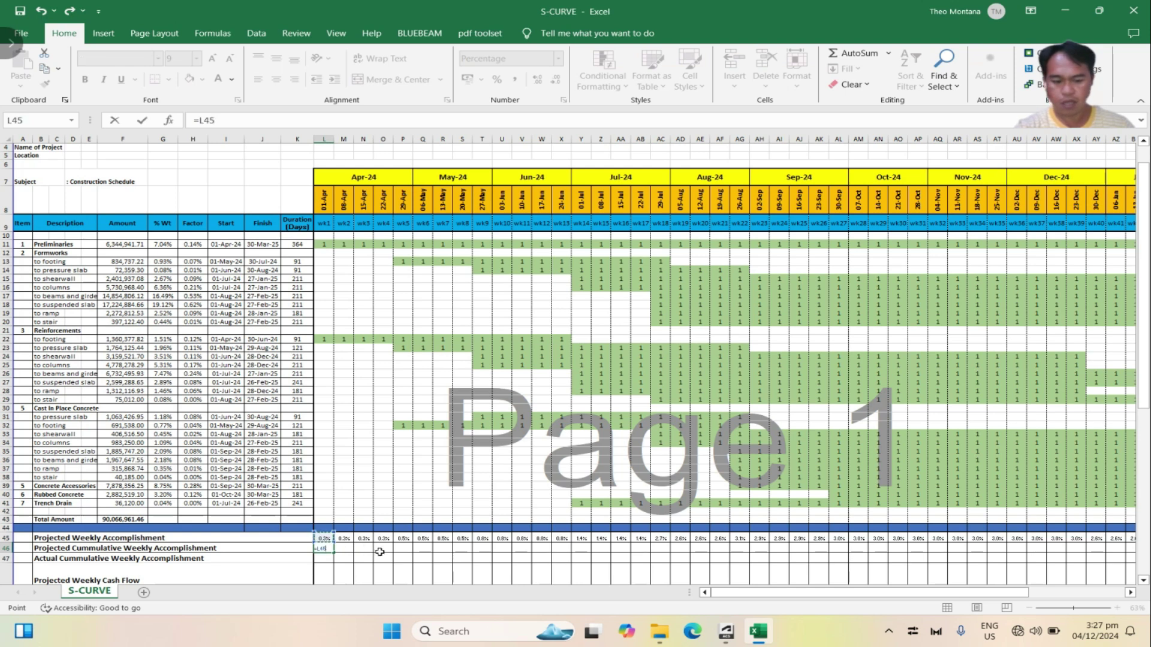
key("Return")
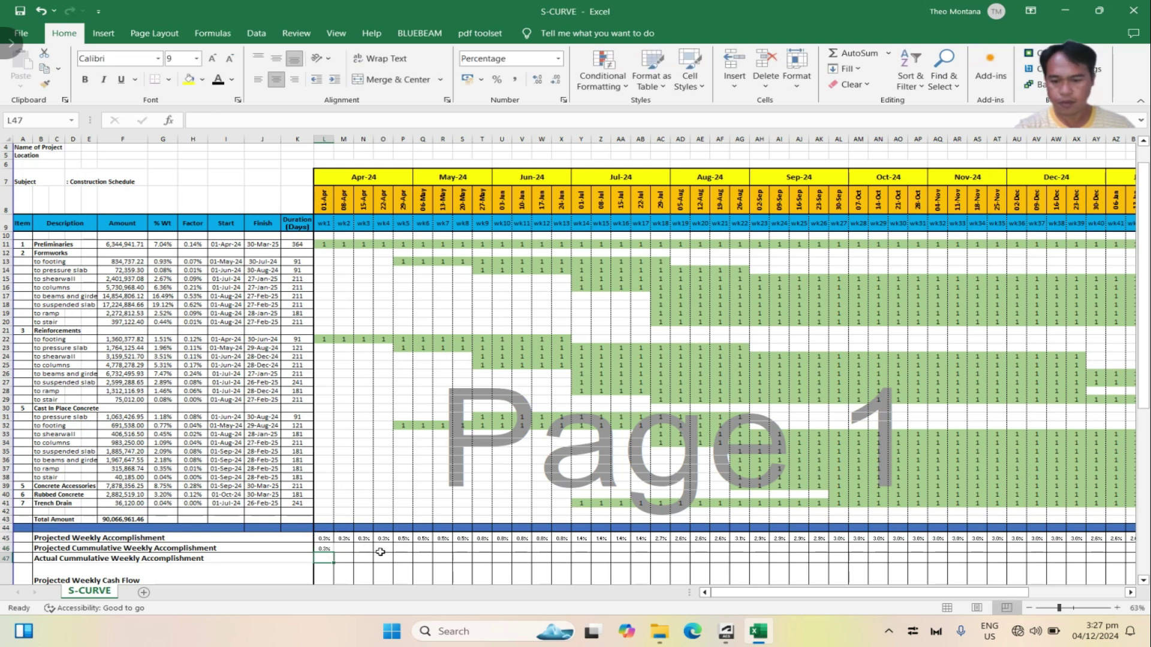
Enter the running-total formula =L46+M45 in cell M46 for week 2
left_click(343, 549)
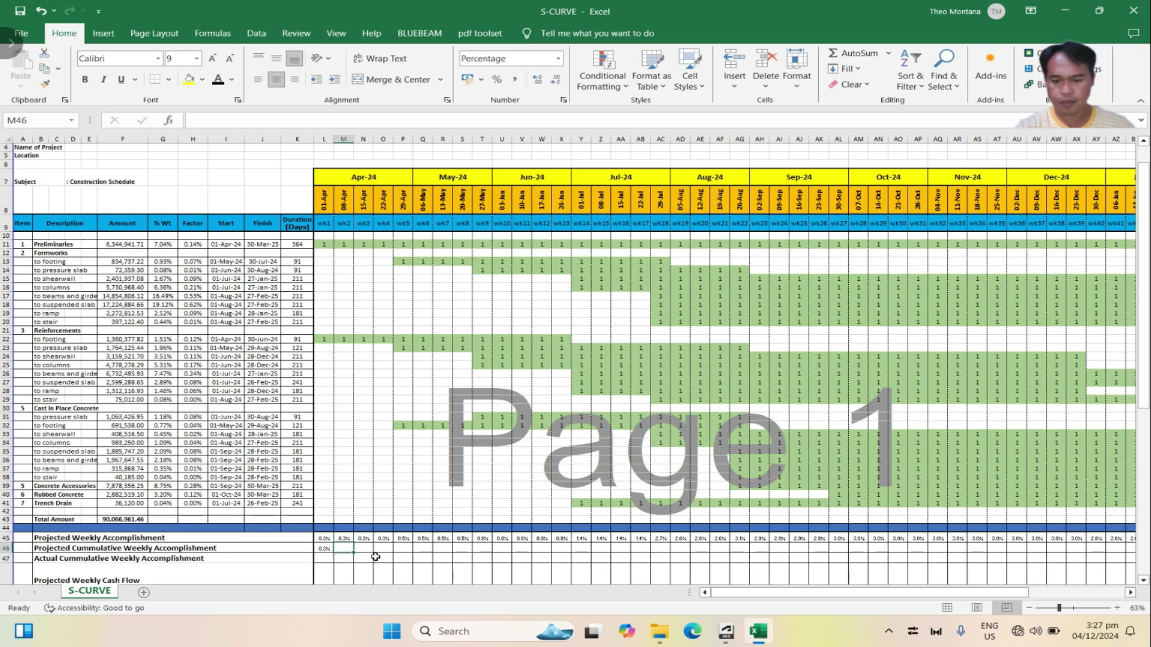
type("=")
left_click(324, 550)
type("+")
left_click(343, 538)
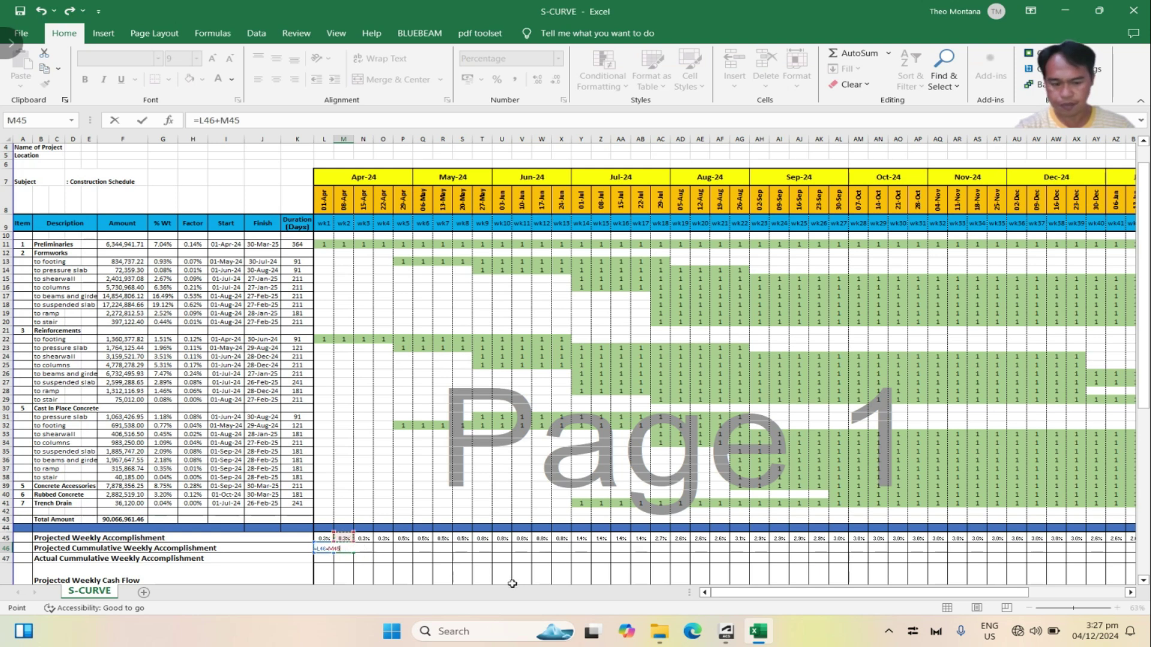
key("Return")
Fill the M46 cumulative formula across the row through week 52 in BK46 and inspect the last cell
left_click(344, 550)
left_click_drag(355, 555, 1076, 558)
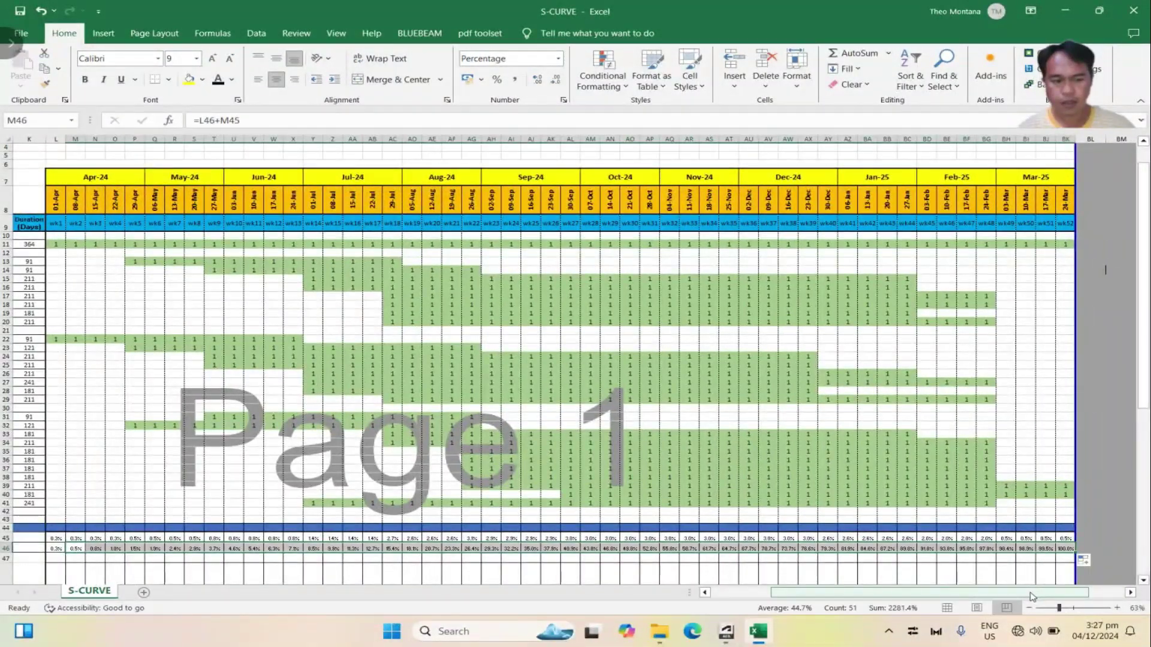
left_click(1064, 561)
left_click(1066, 548)
left_click_drag(1070, 597, 1064, 598)
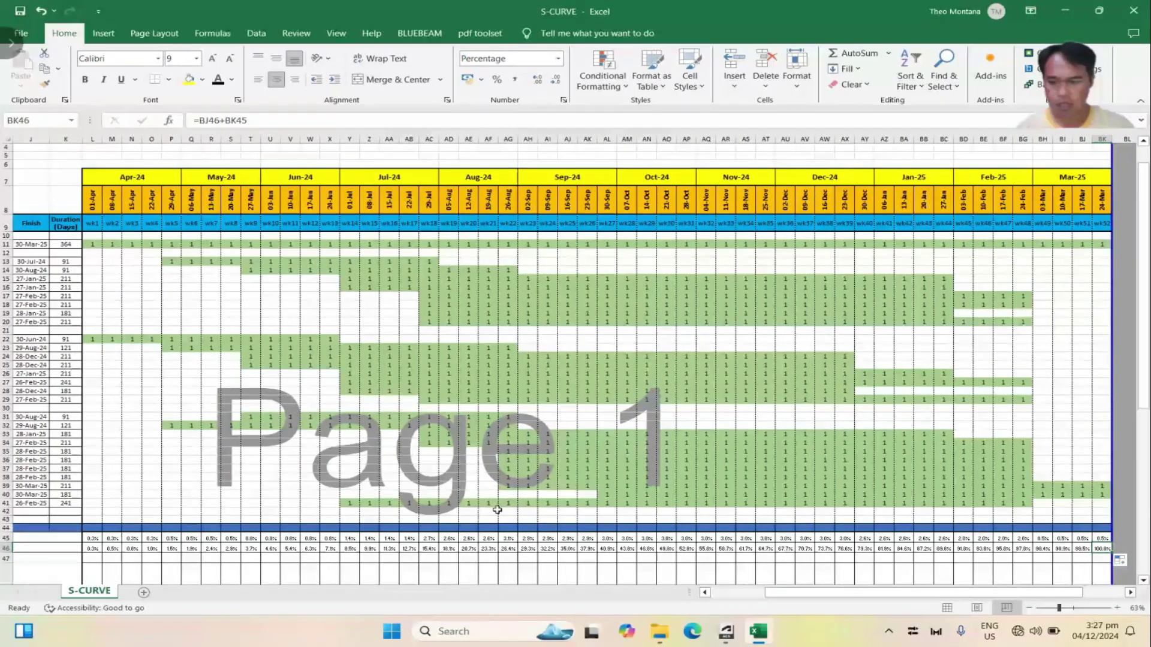
Enter the actual cumulative accomplishment for weeks 1 and 2: .002 in L47 and .003 in M47
mouse_move(779, 597)
left_mouse_down()
mouse_move(722, 602)
mouse_move(785, 602)
left_mouse_up()
scroll(652, 546, "down", 2)
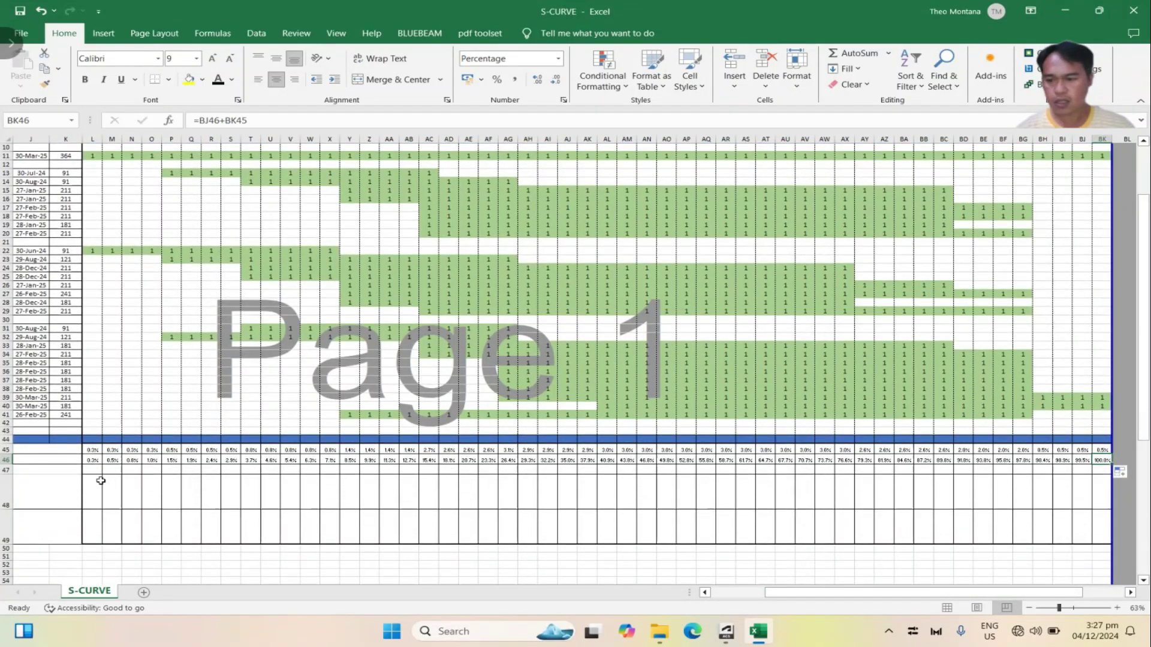
left_click(89, 472)
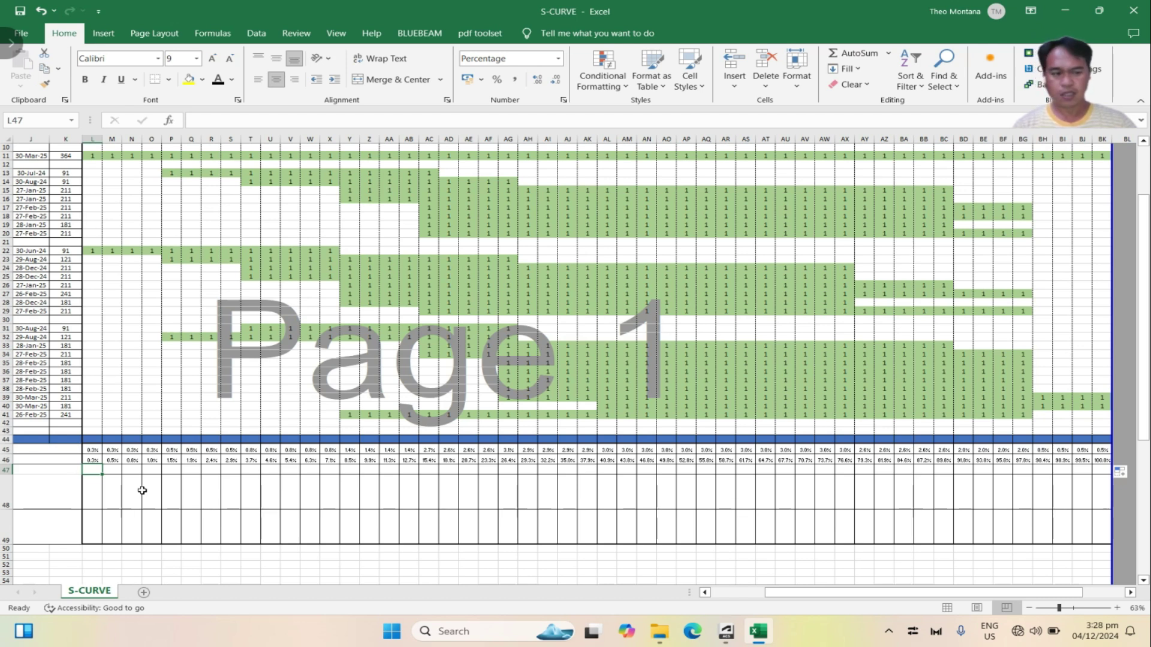
type(".002")
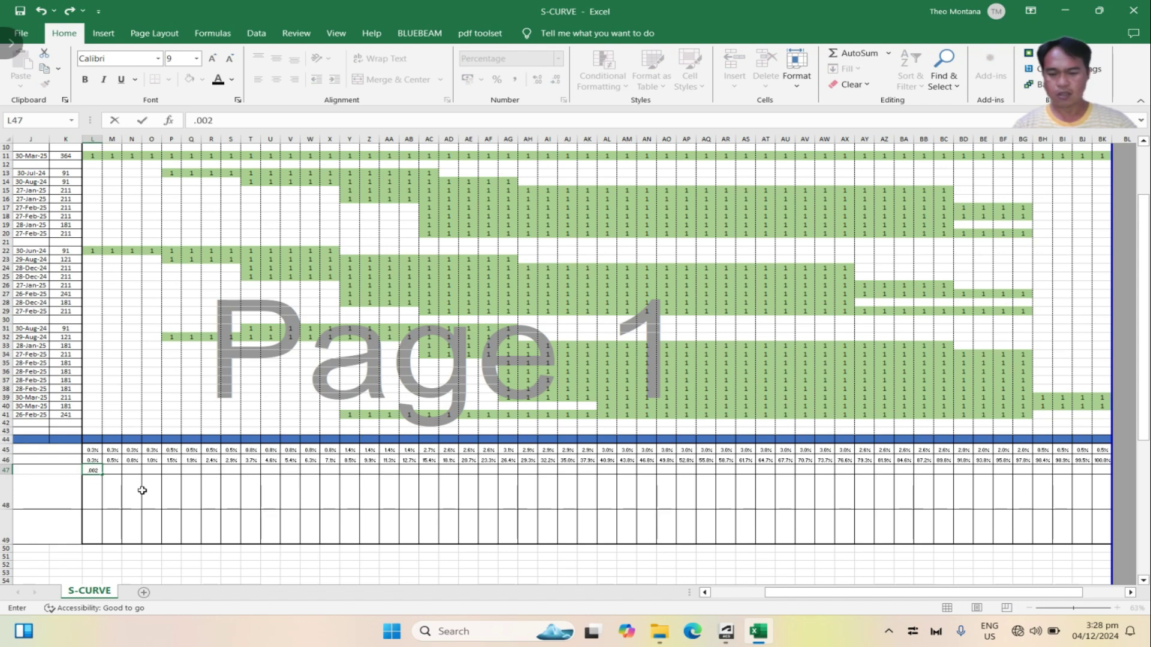
key("Return")
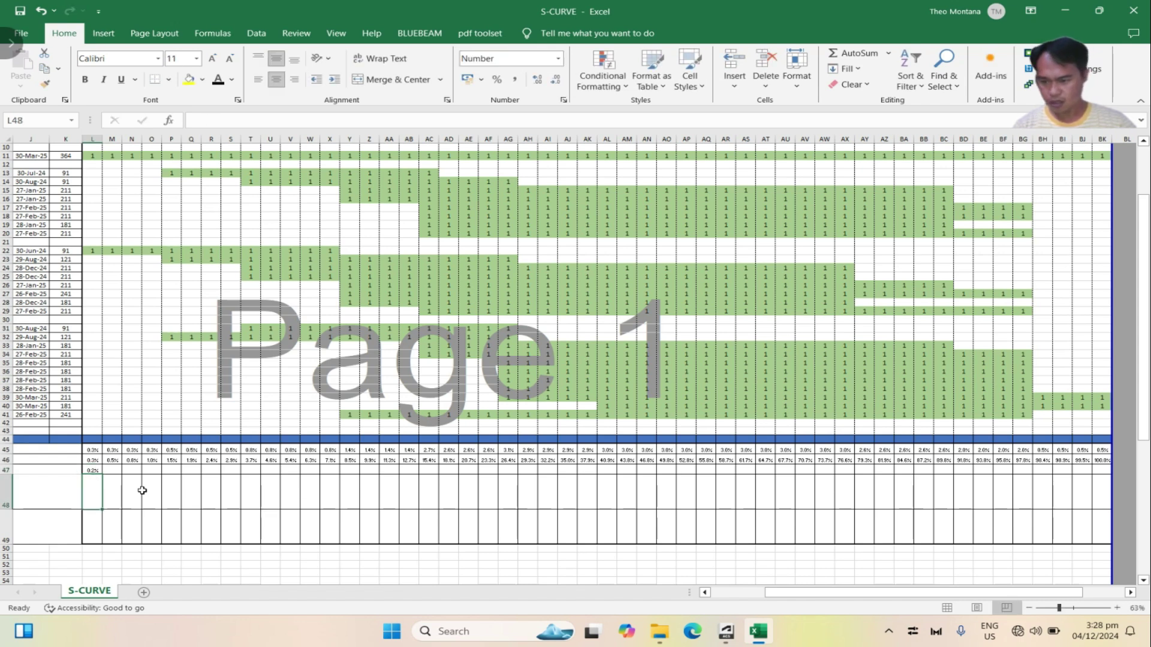
left_click(114, 470)
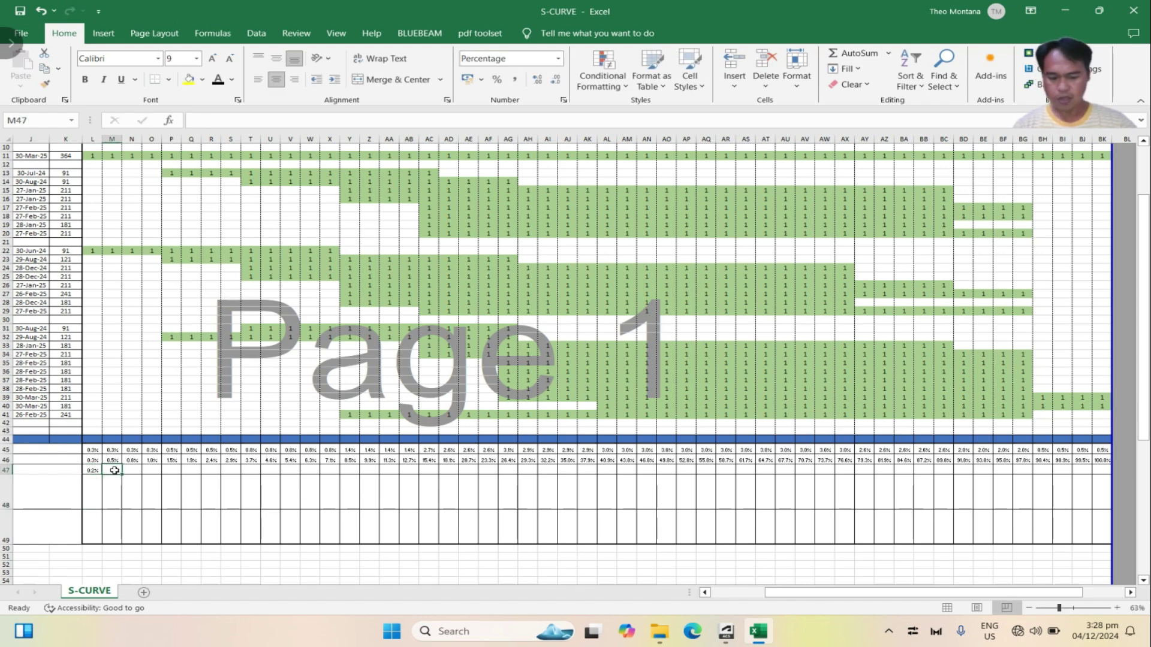
type(".003")
key("Return")
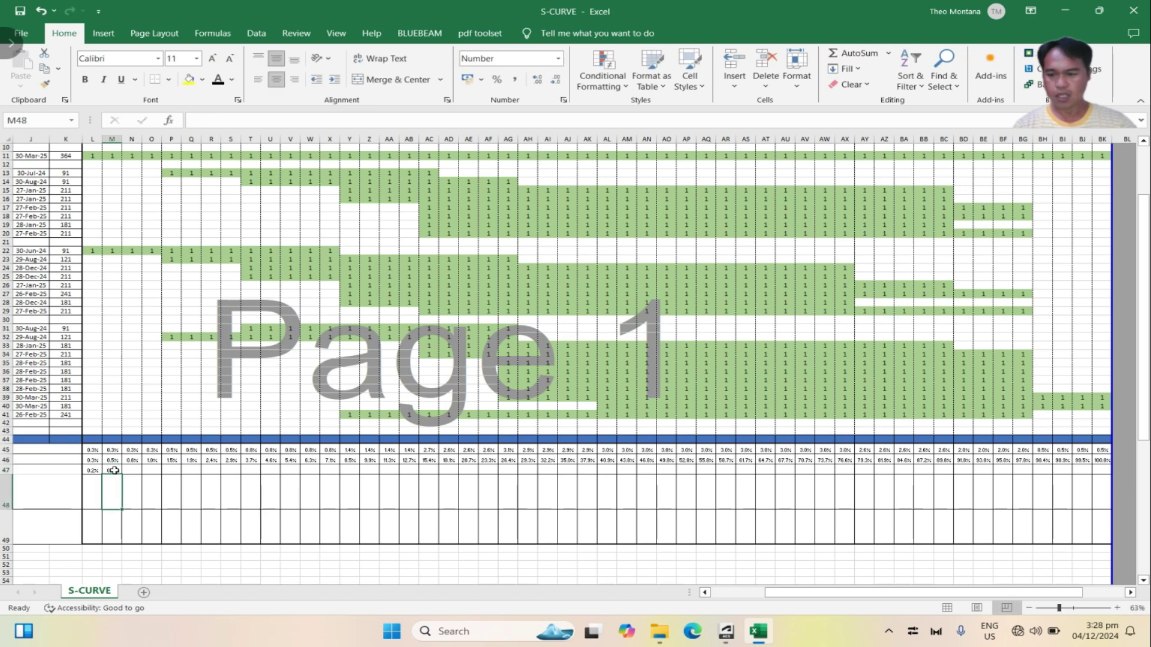
Enter the actual cumulative accomplishment for weeks 3 and 4: .005 in N47 and .007 in O47
left_click(129, 471)
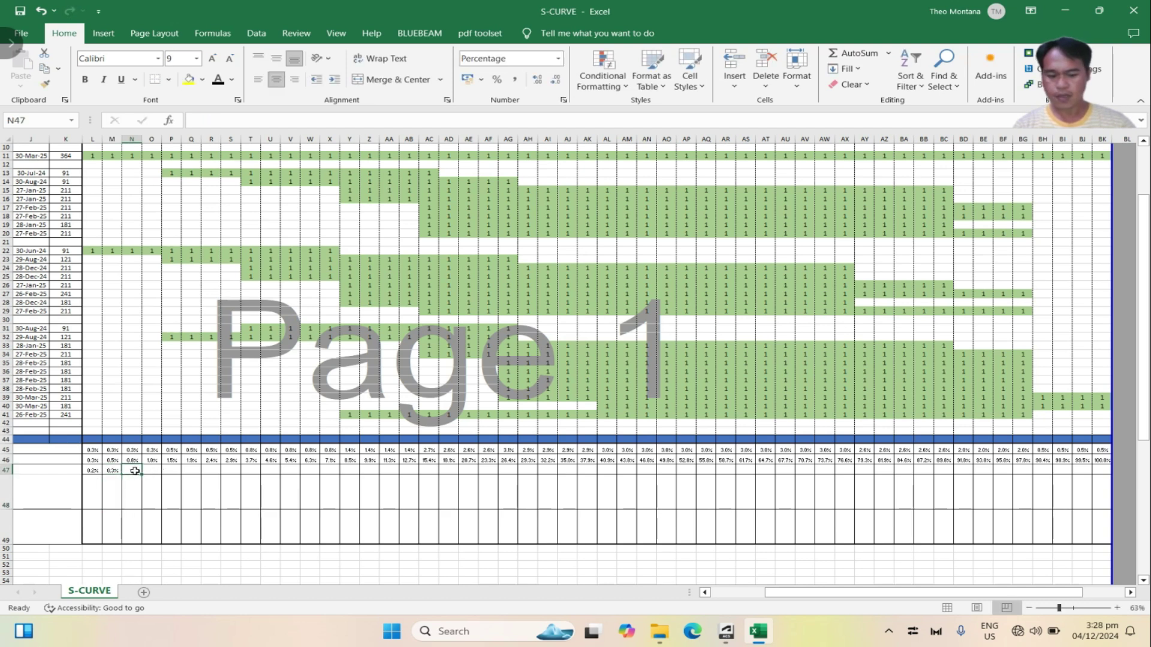
type(".00")
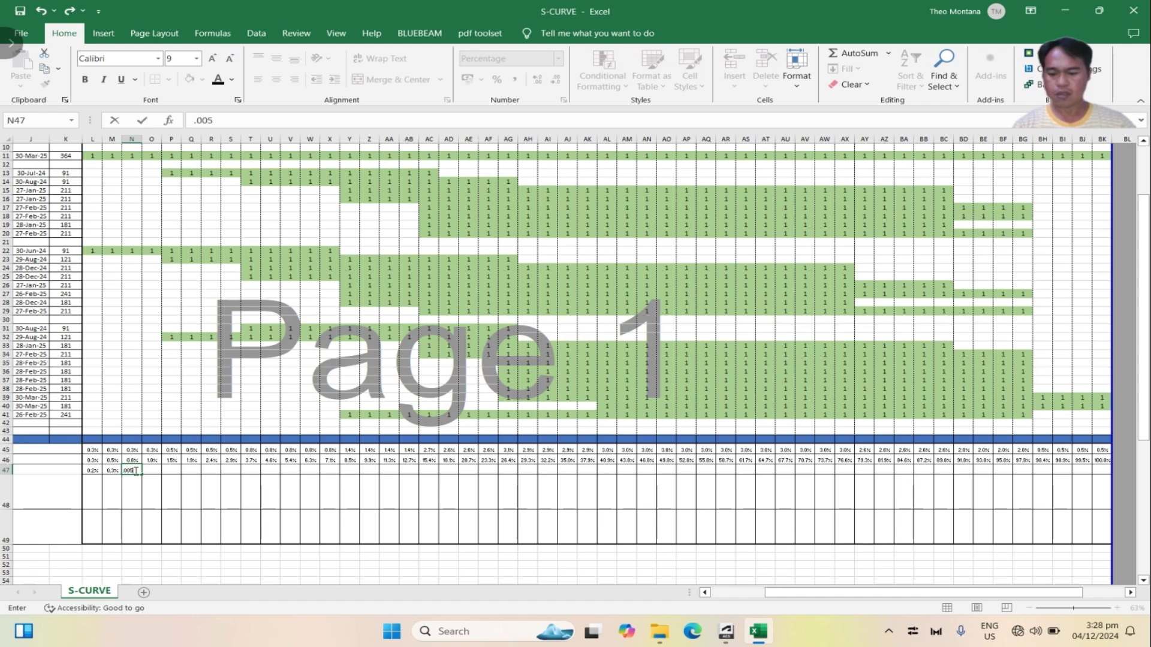
type("5")
key("Return")
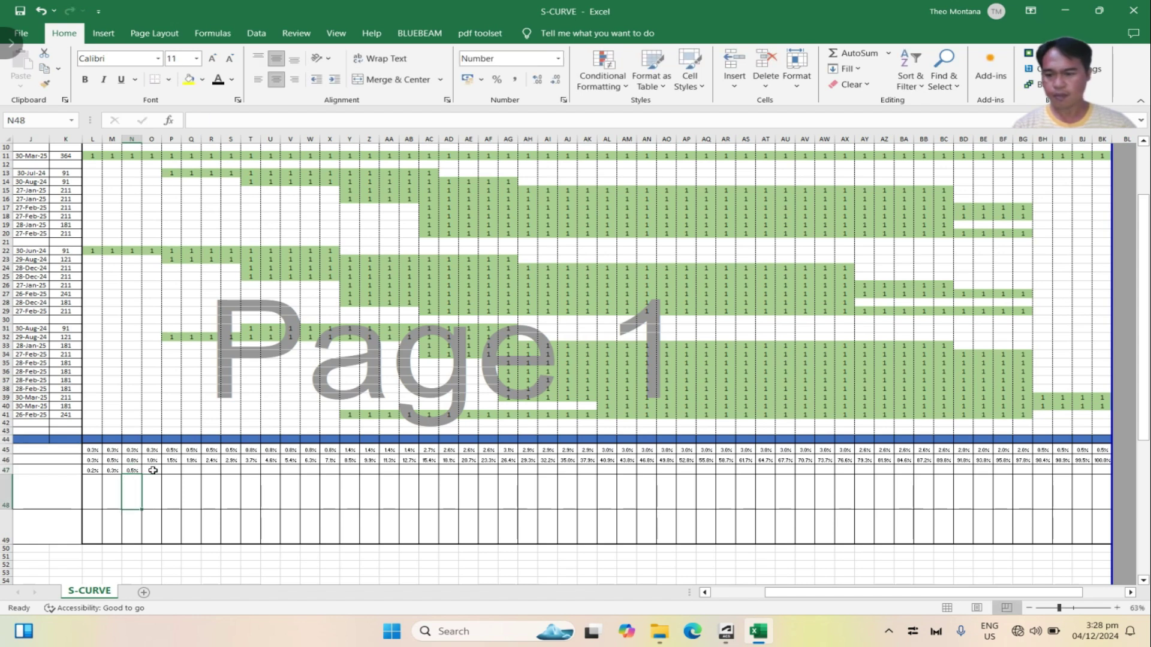
left_click(153, 471)
type(".")
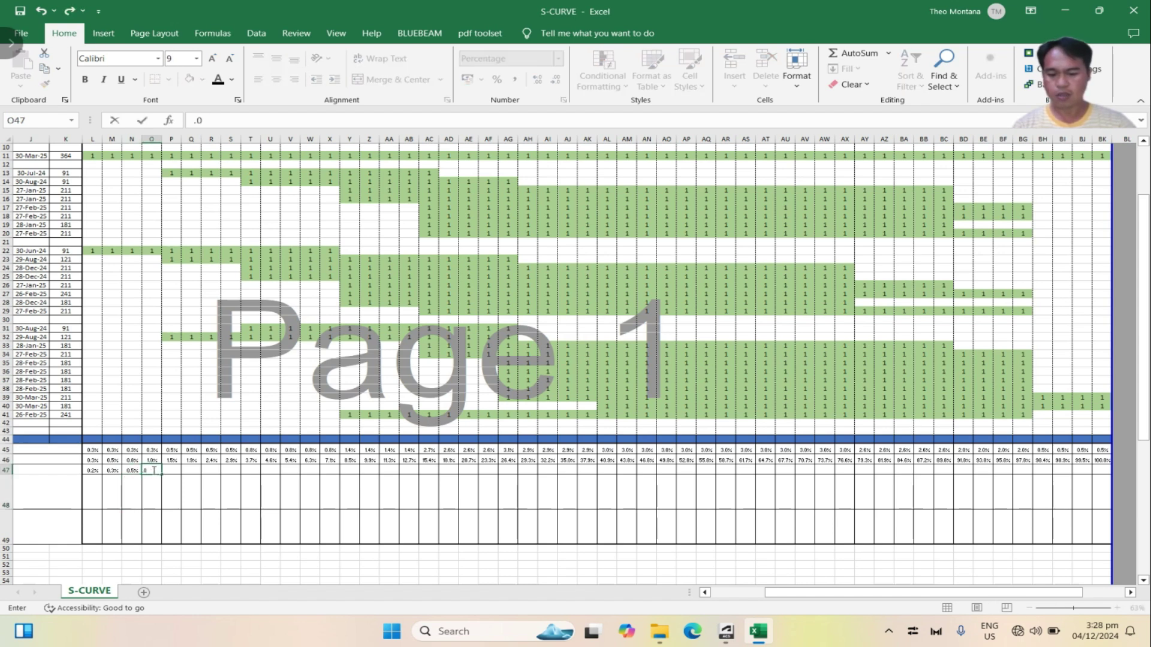
type("007")
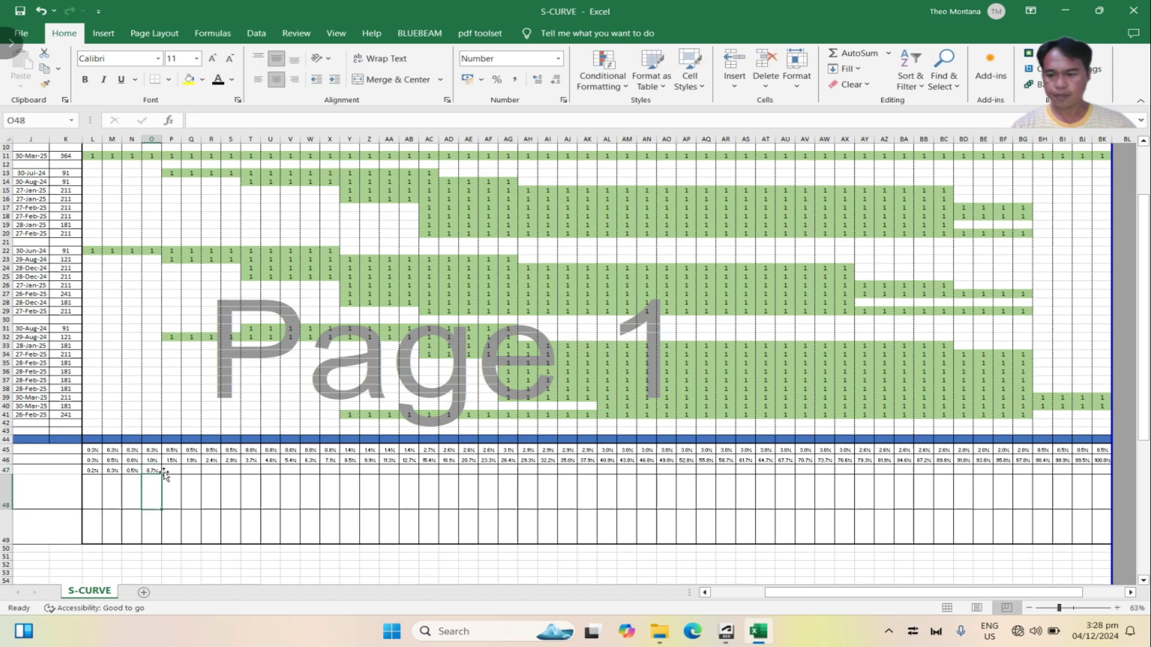
Enter the actual cumulative accomplishment for weeks 5 and 6: 1.2% in P47 and 1.5% in Q47
left_click(172, 473)
type("1.2")
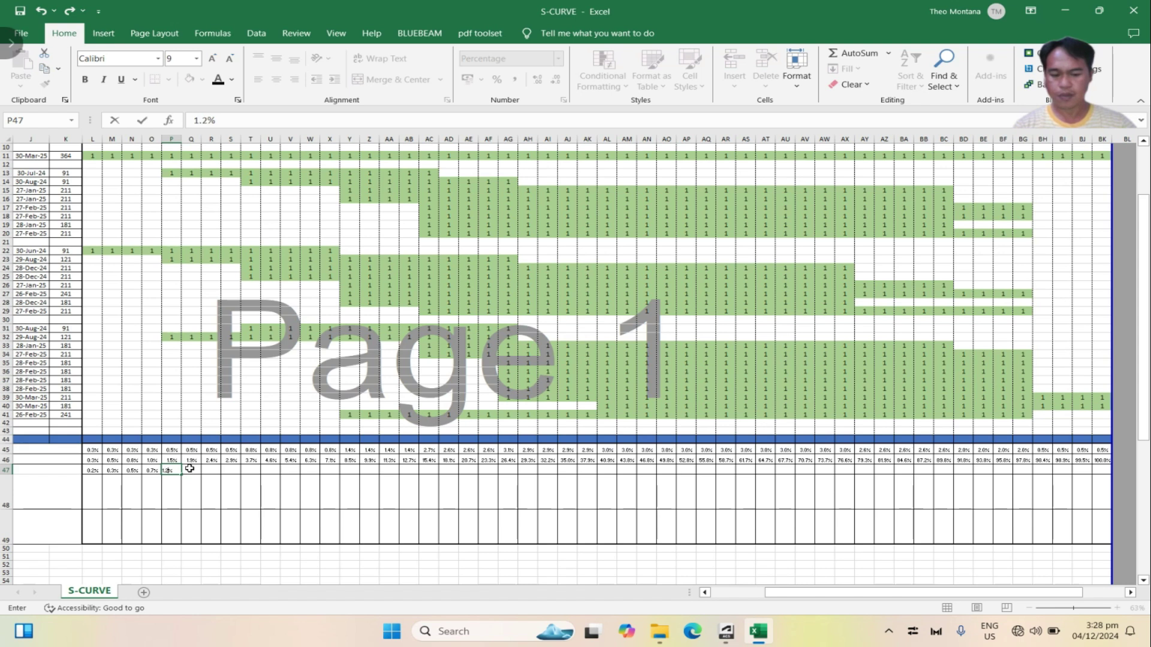
key("Return")
left_click(201, 471)
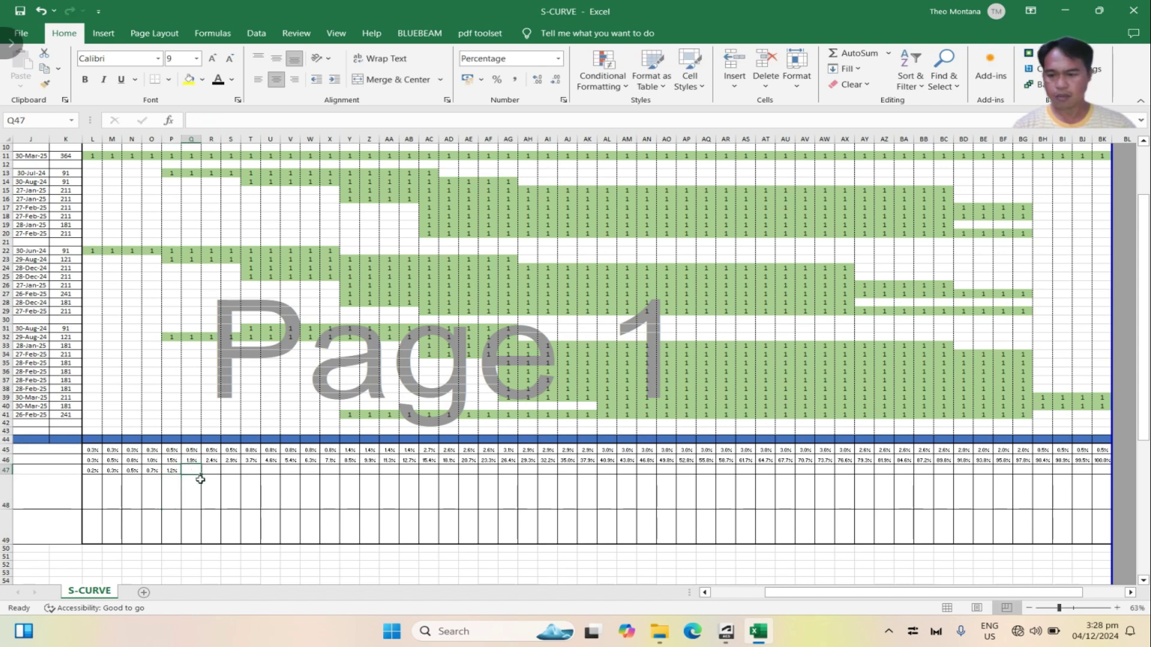
type("1.5")
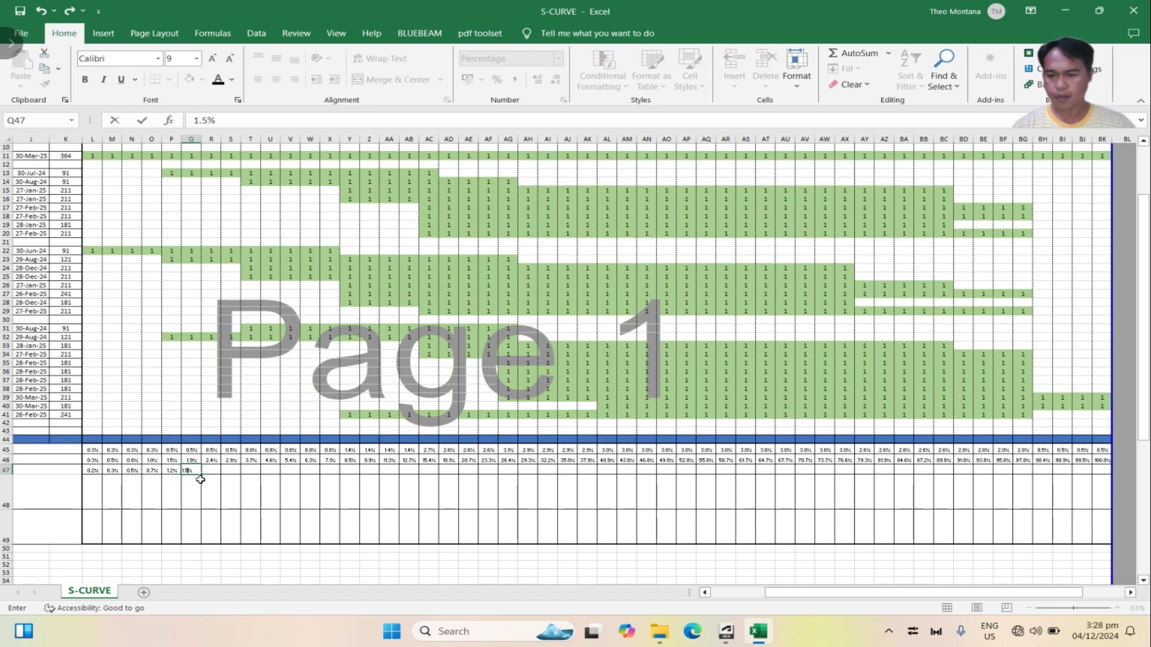
left_click(200, 481)
Enter the actual cumulative accomplishment for weeks 7 and 8: 2% in R47 and 2.3% in S47
left_click(215, 465)
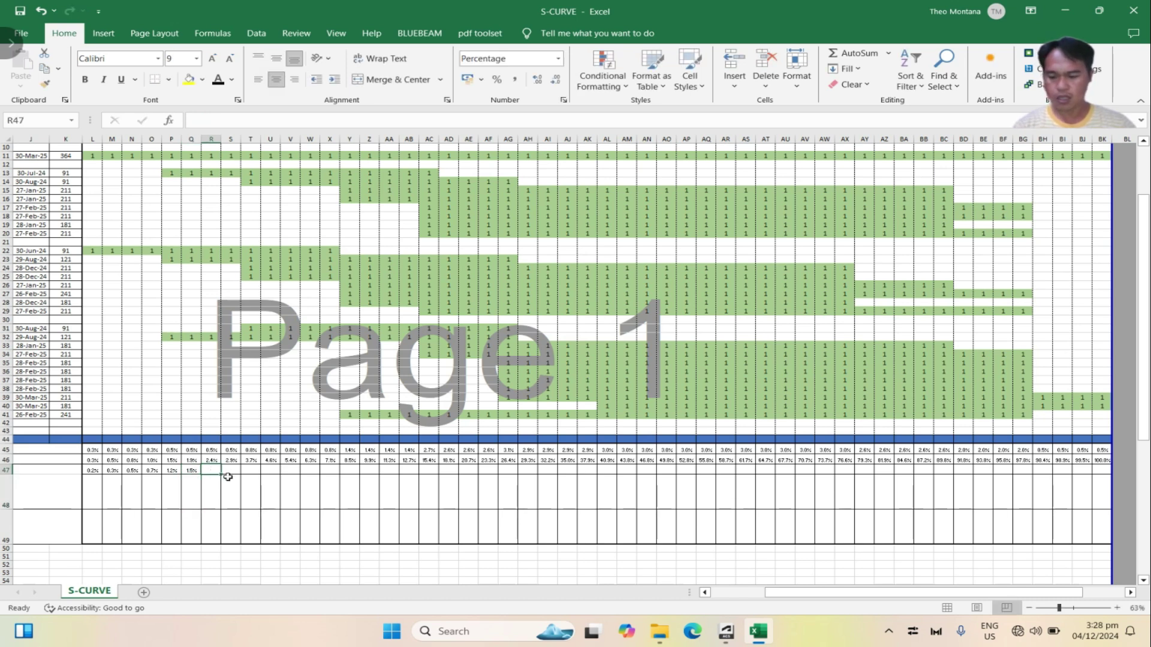
type("2")
key("Return")
left_click(230, 470)
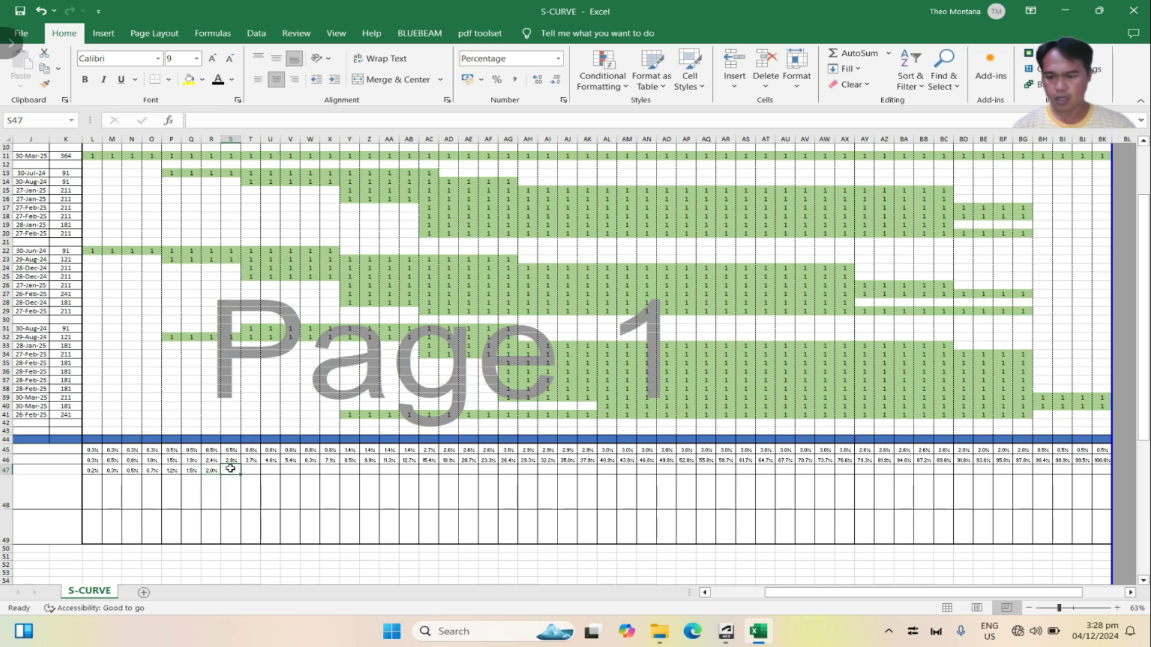
type("2.3")
key("Tab")
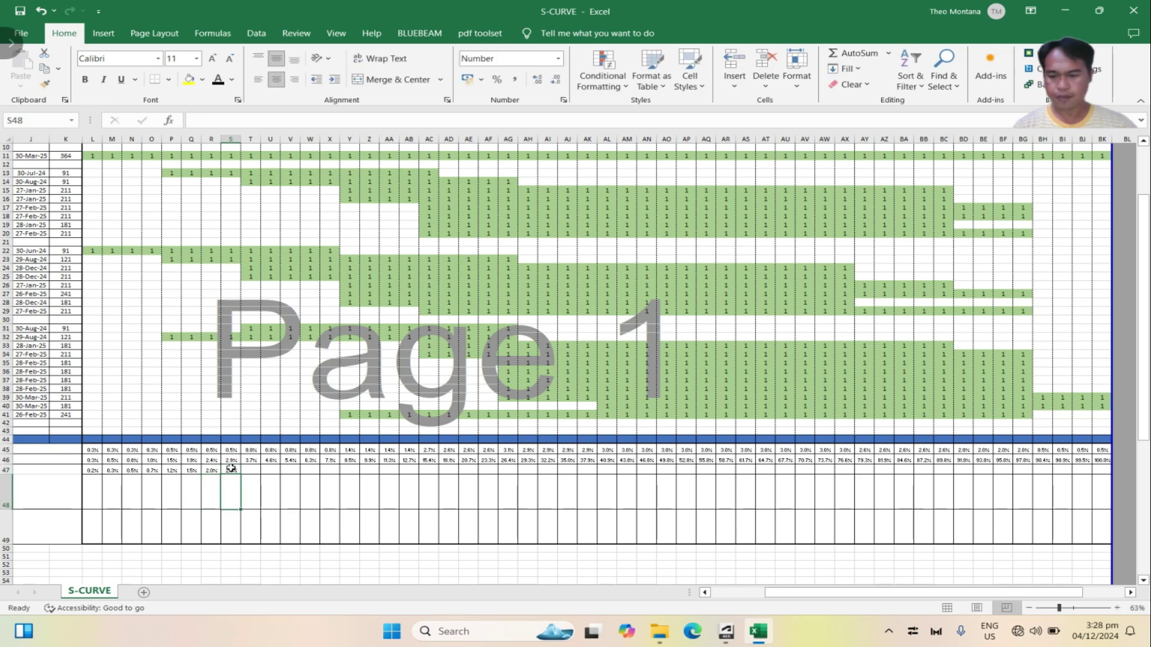
Enter the actual cumulative accomplishment for weeks 9 and 10: 3% in T47 and 4% in U47
type("3")
key("Tab")
type("4")
key("Return")
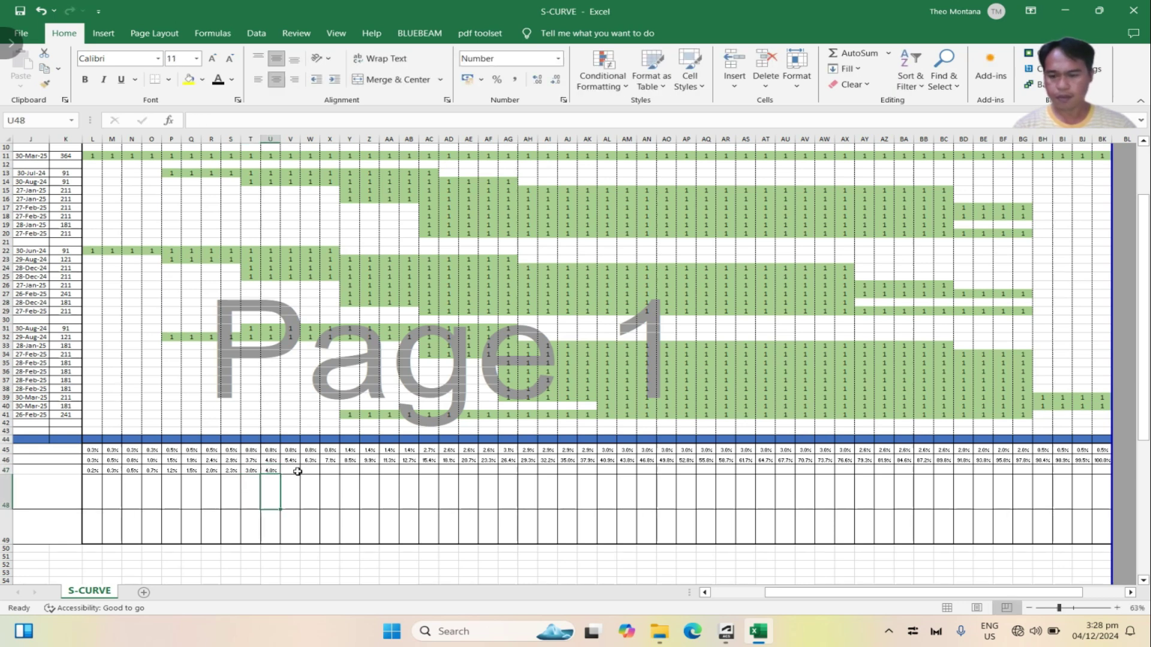
Enter the actual cumulative accomplishment for weeks 11 and 12: 4.9% in V47 and 5.6% in W47
left_click(298, 471)
type("3")
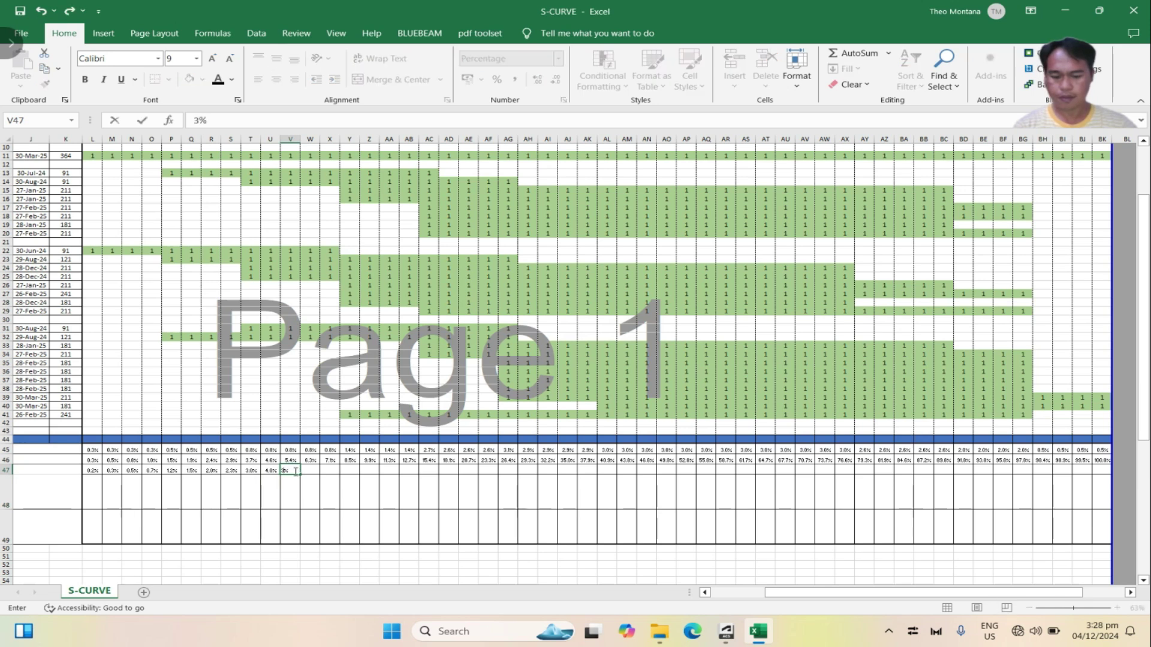
key("BackSpace")
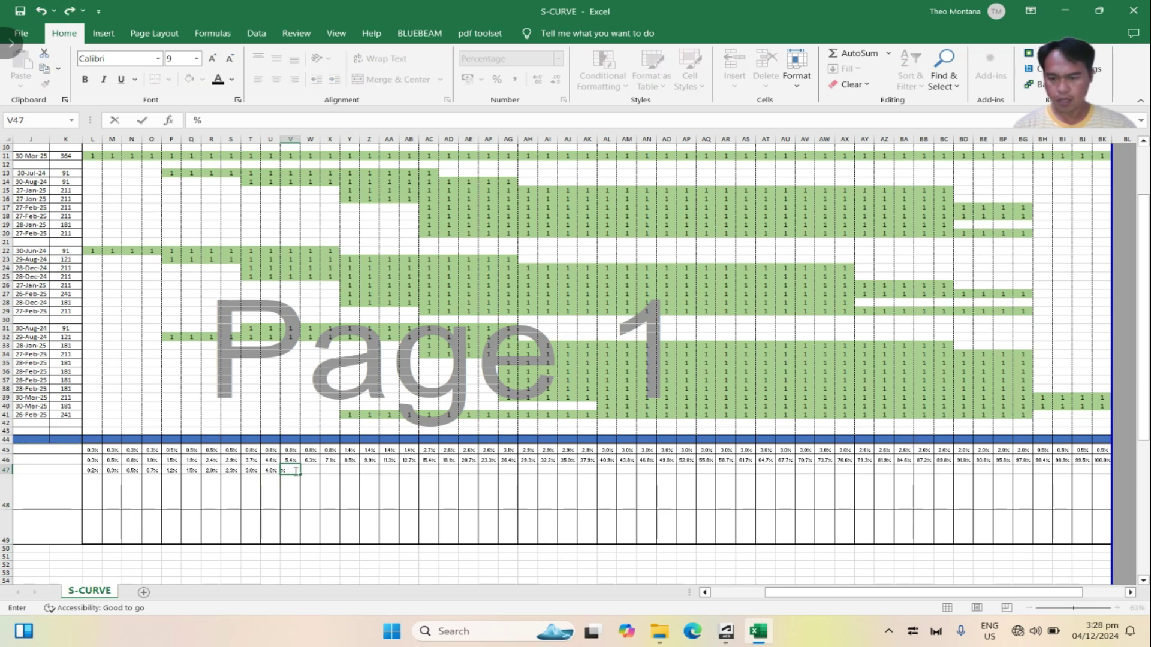
type("4")
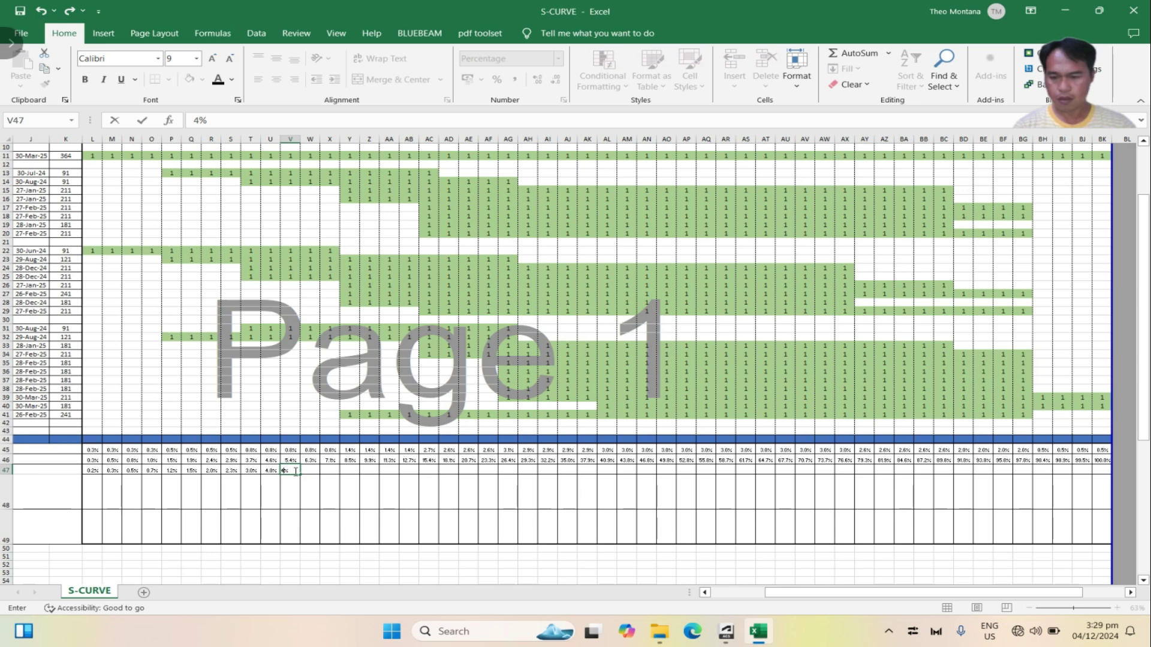
type(".9")
key("Return")
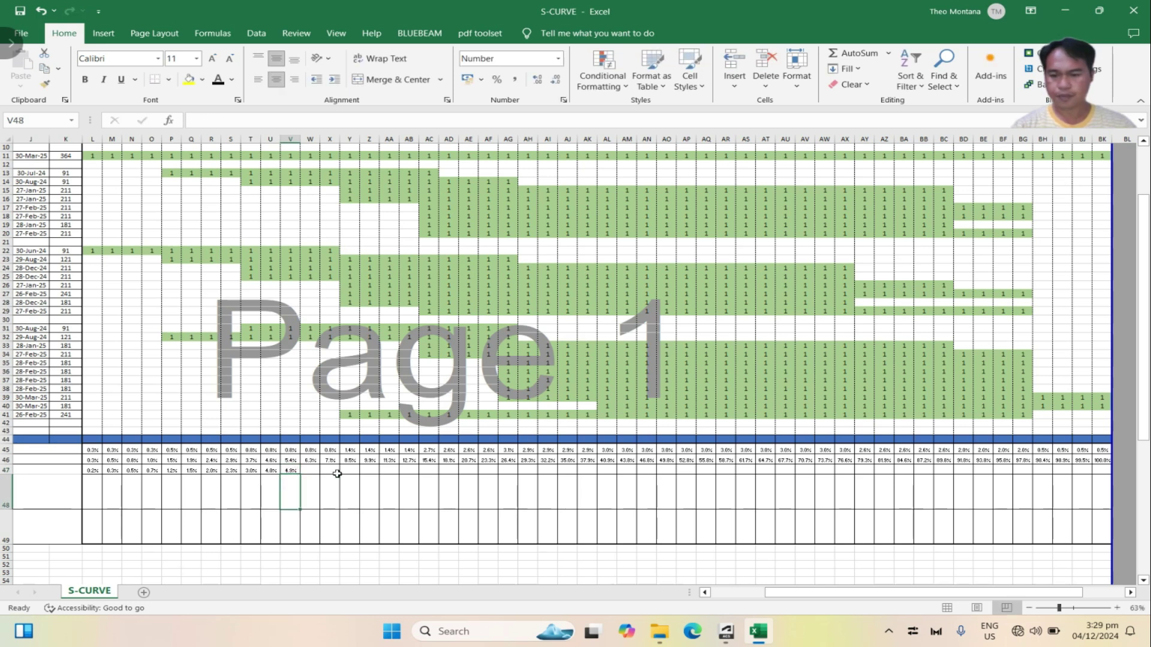
left_click(312, 470)
type("5.6")
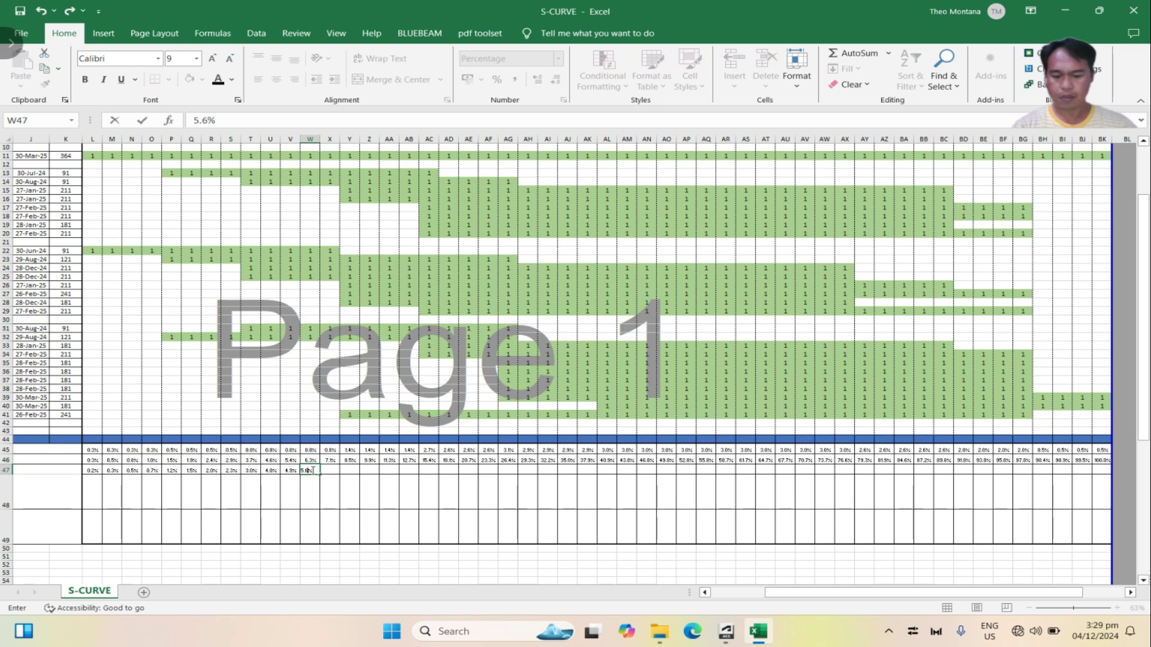
key("Return")
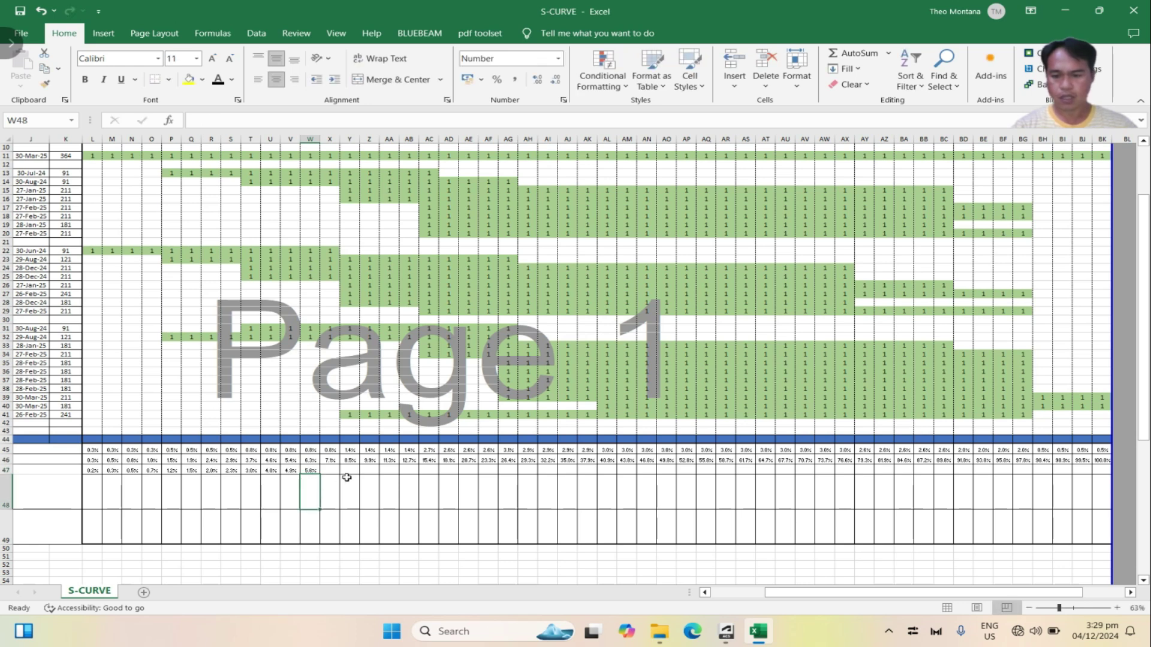
left_click(334, 476)
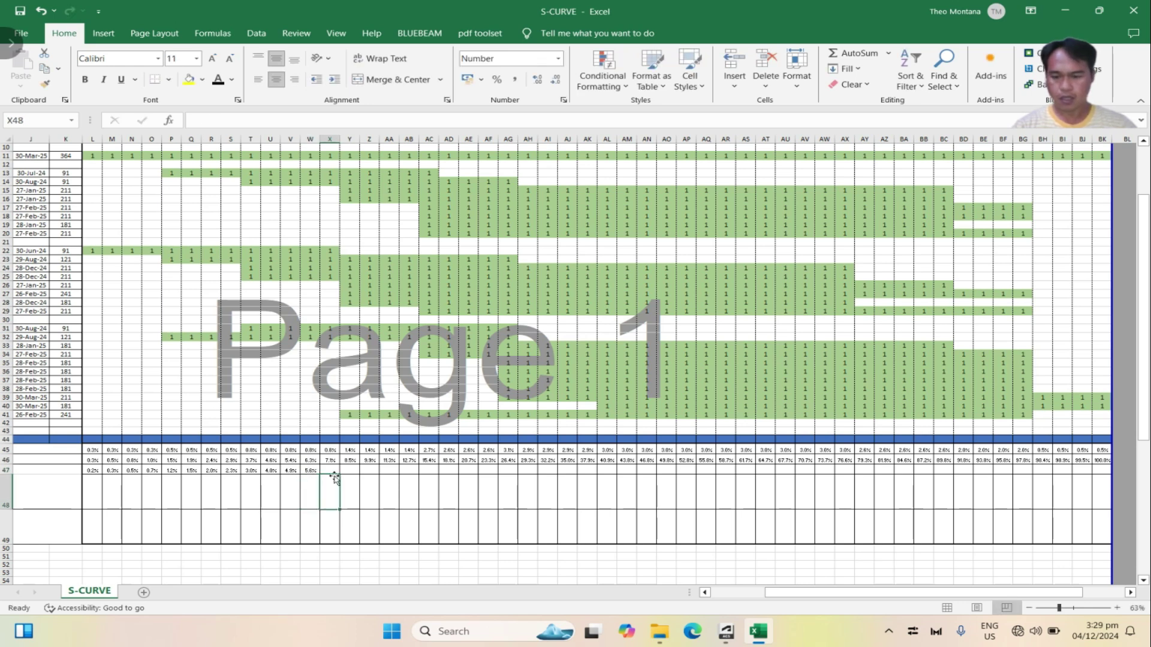
type("6.")
key("Return")
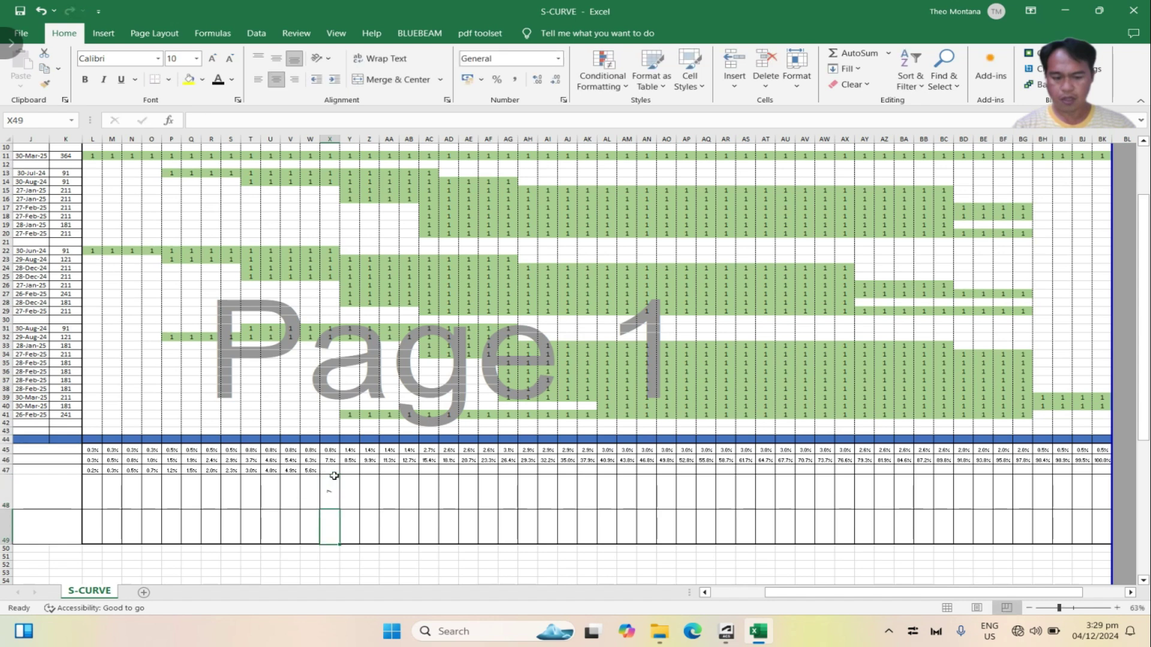
left_click(331, 479)
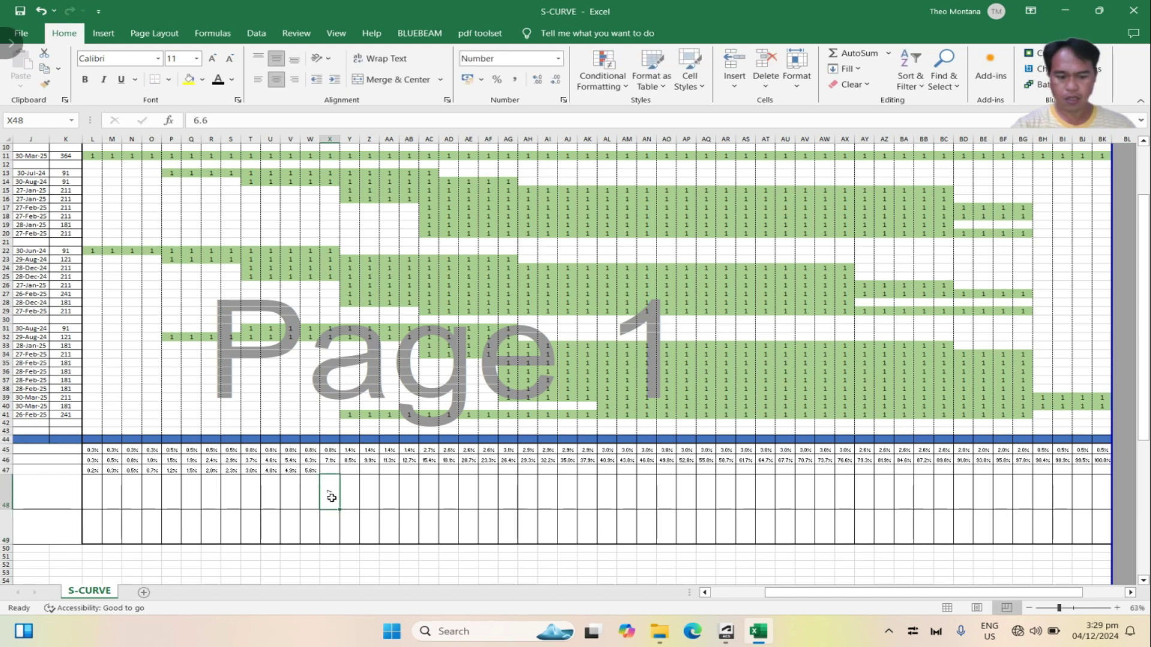
Enter the actual cumulative accomplishment for weeks 13 to 15: 6.6% in X47, 8% in Y47 and 9% in Z47
left_click(331, 471)
type("6.6")
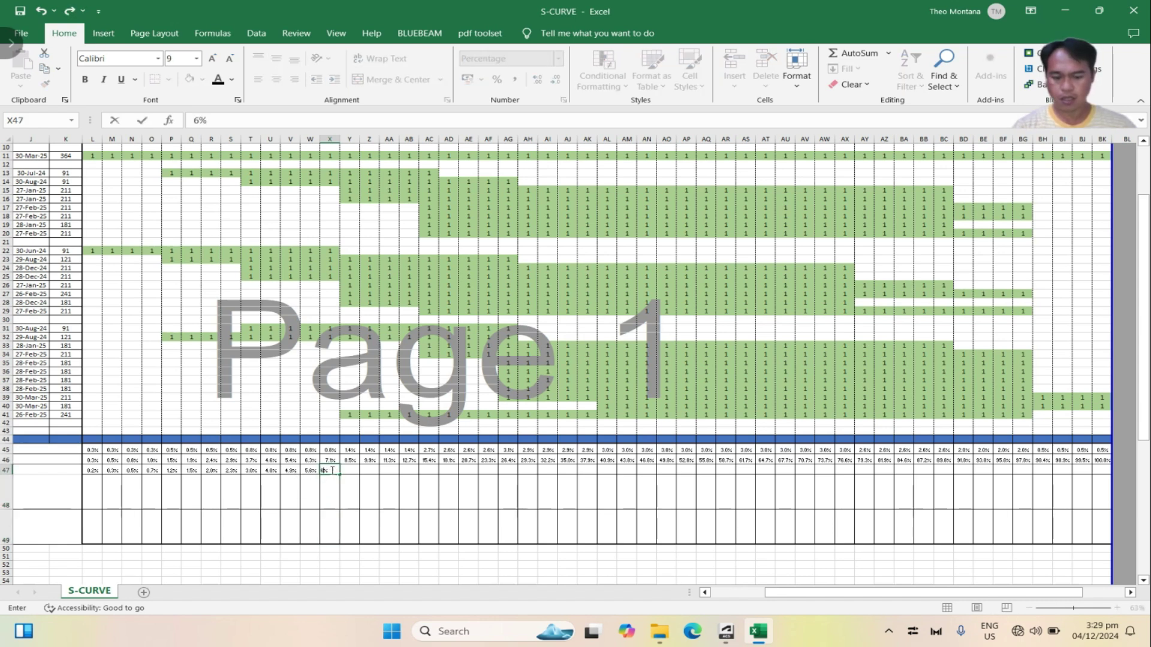
key("Return")
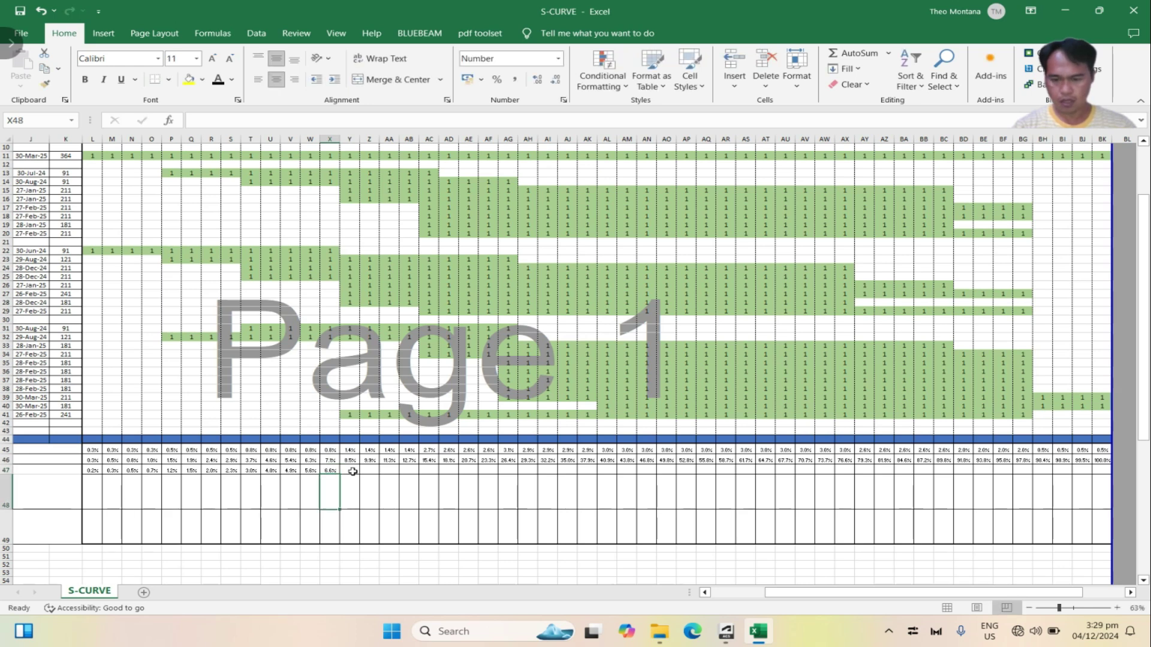
left_click(353, 472)
type("8")
key("Return")
left_click(368, 471)
type("9")
key("Return")
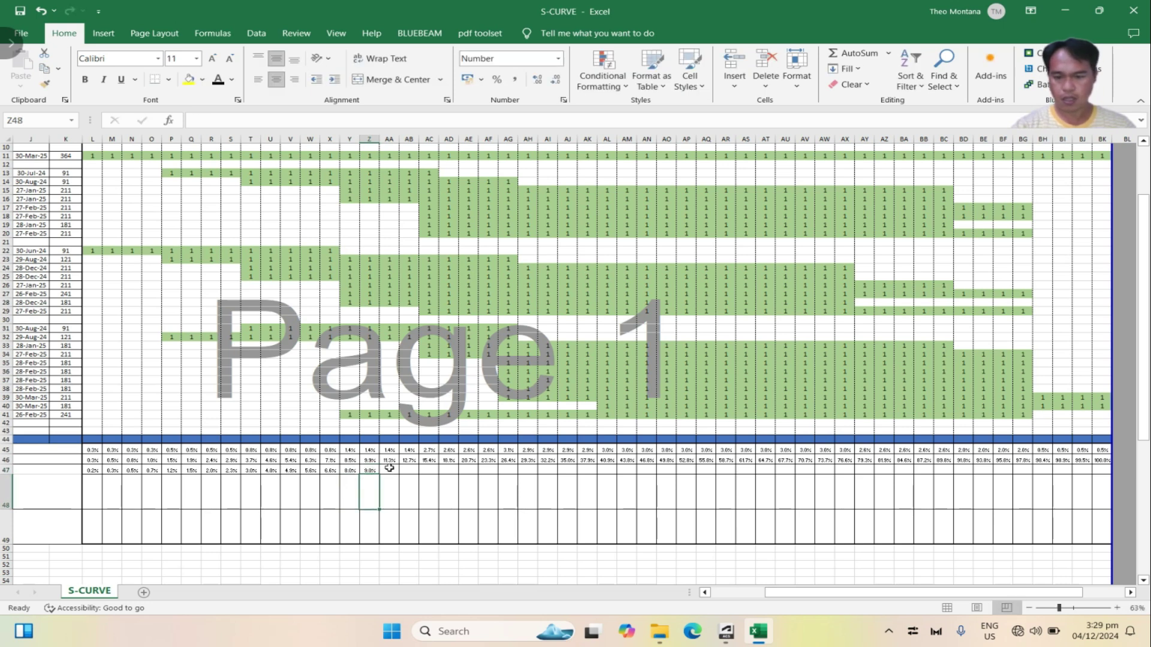
Enter the actual cumulative accomplishment for weeks 16 and 17: 10% in AA47 and 11.5% in AB47
left_click(389, 469)
type("10")
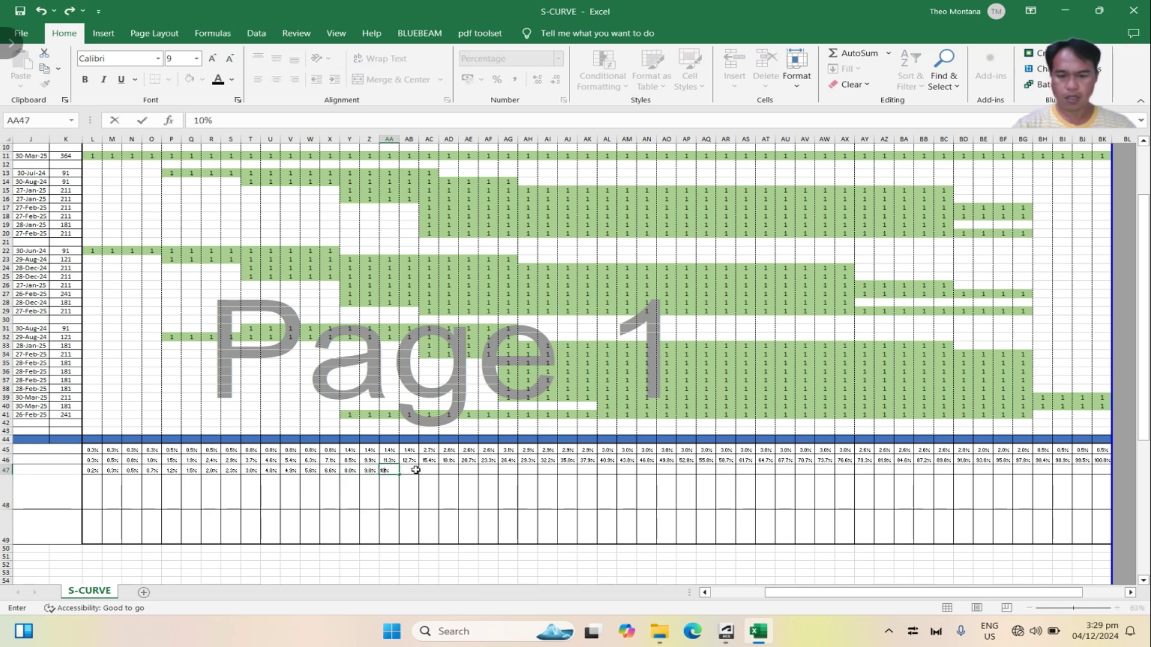
left_click(413, 469)
type("11.5")
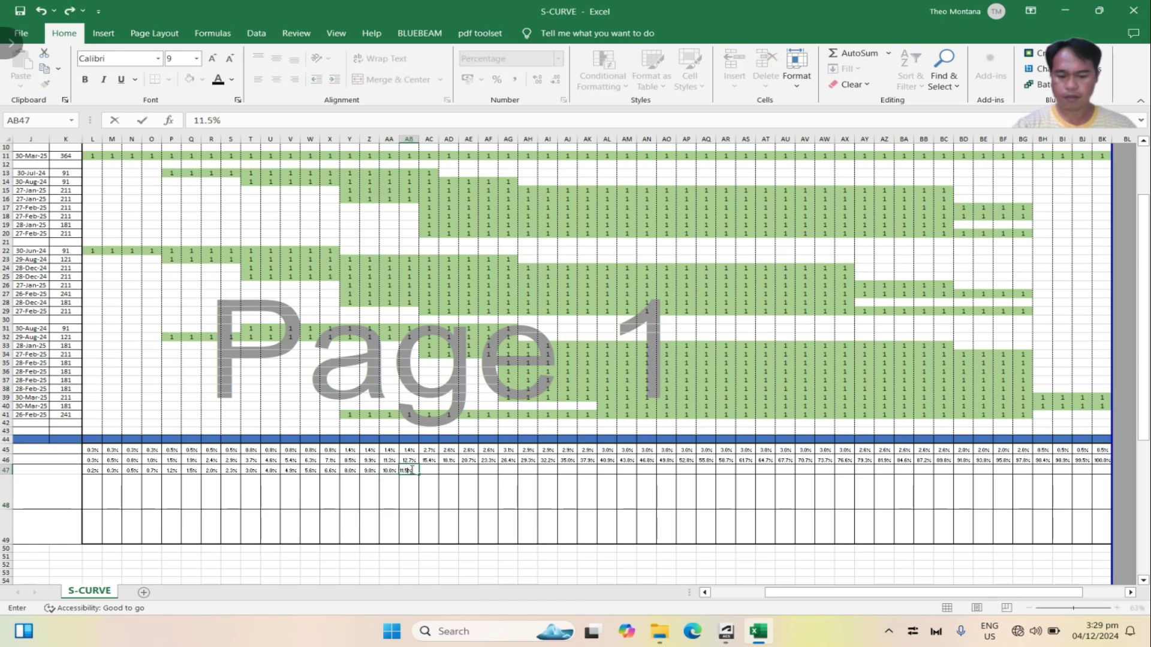
Enter the actual cumulative accomplishment for weeks 18 and 19: 14.5% in AC47 and 17% in AD47
left_click(429, 470)
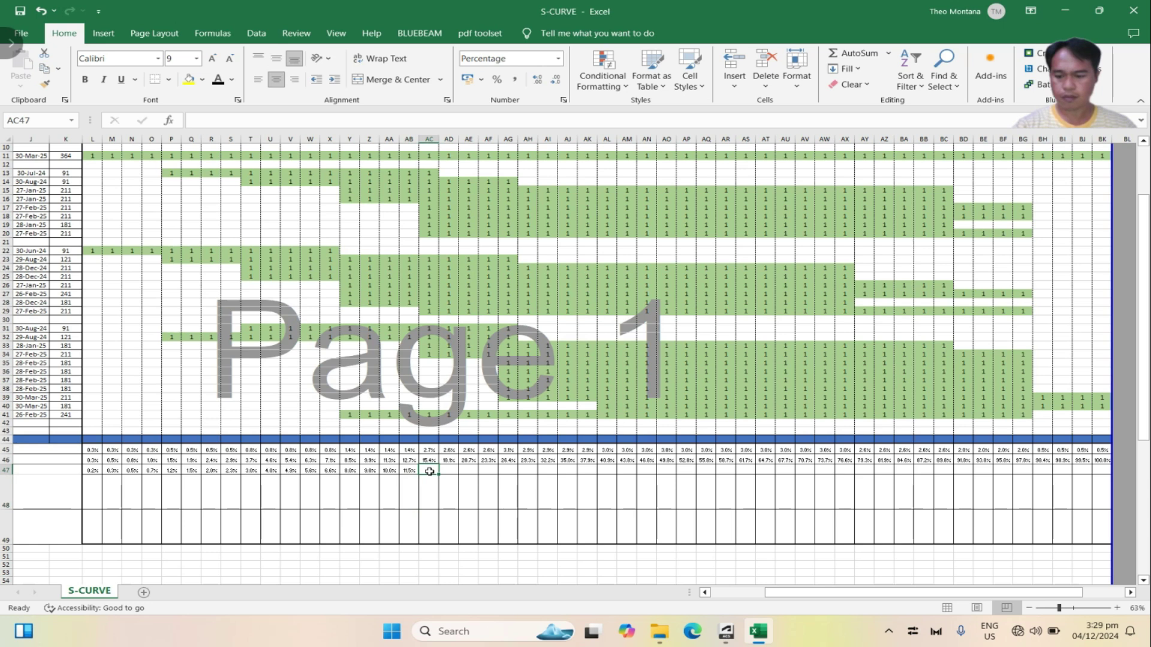
type("1")
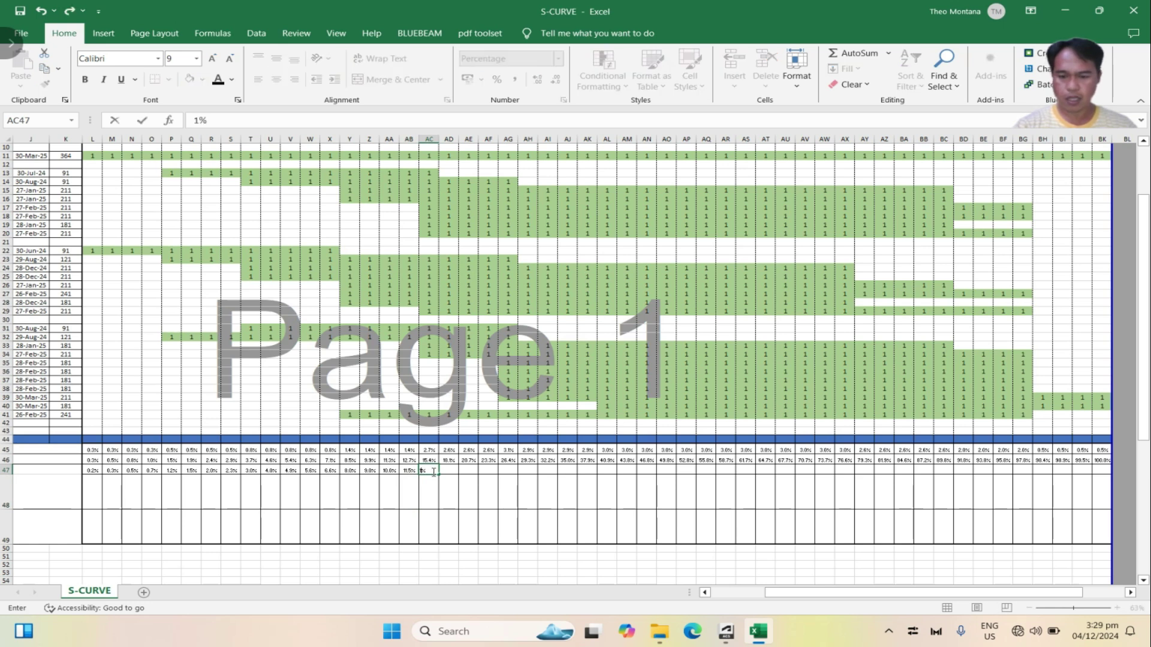
type("4.5")
left_click(451, 471)
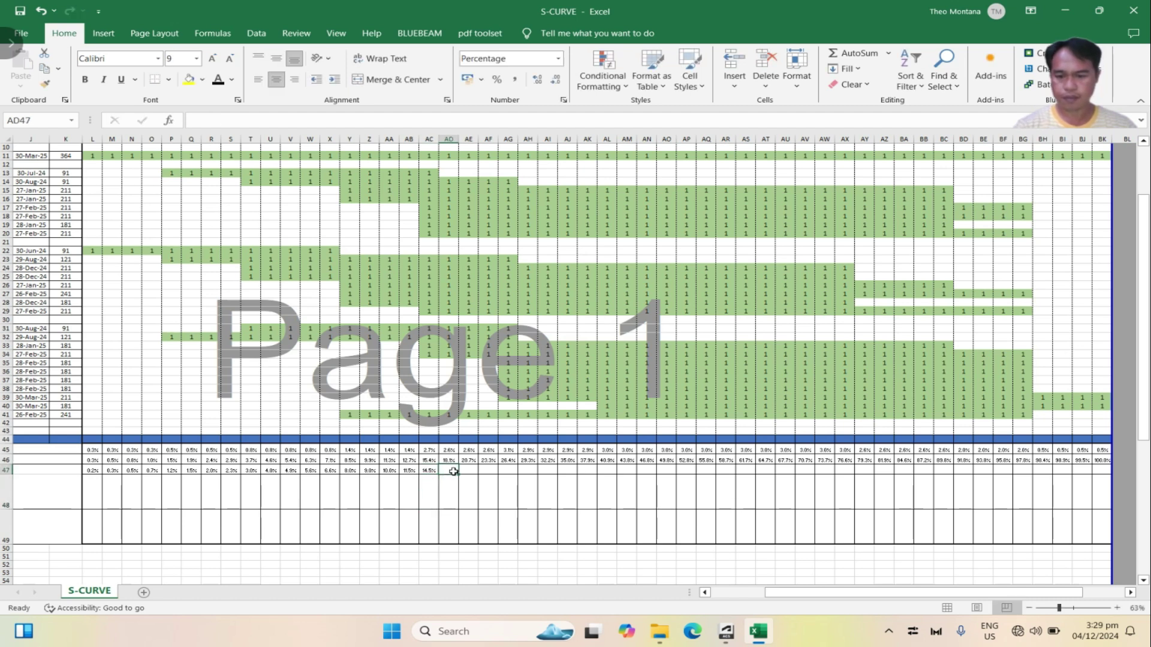
type("1")
key("Return")
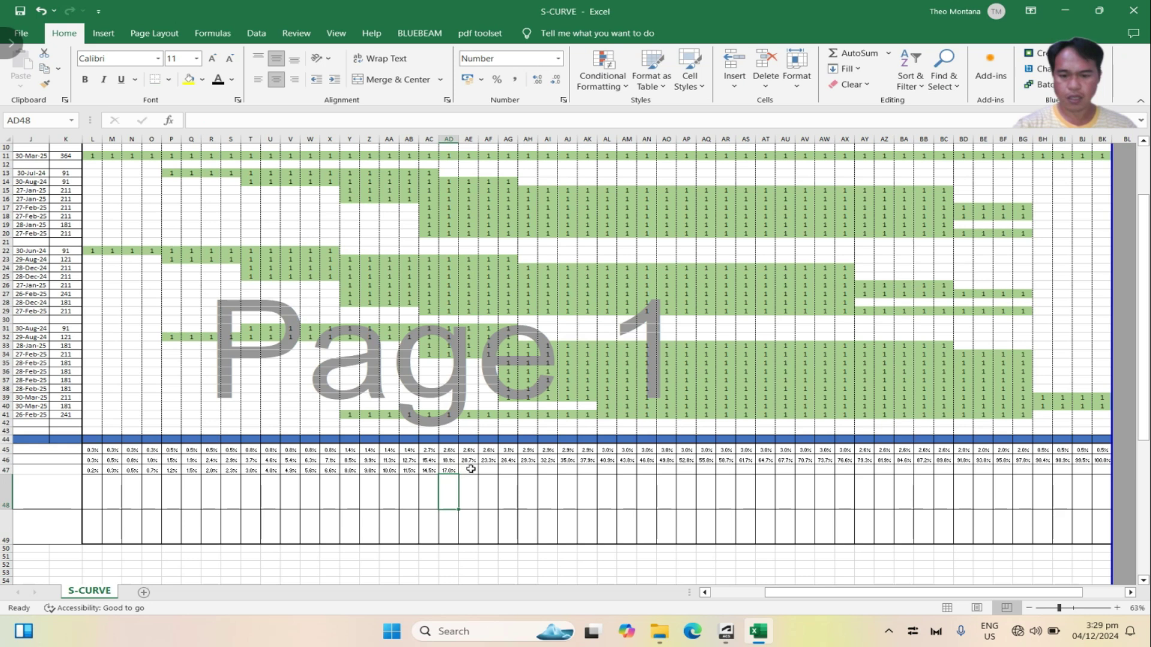
Enter the actual cumulative accomplishment for weeks 20 and 21: 18% in AE47 and 22% in AF47
left_click(471, 470)
type("18")
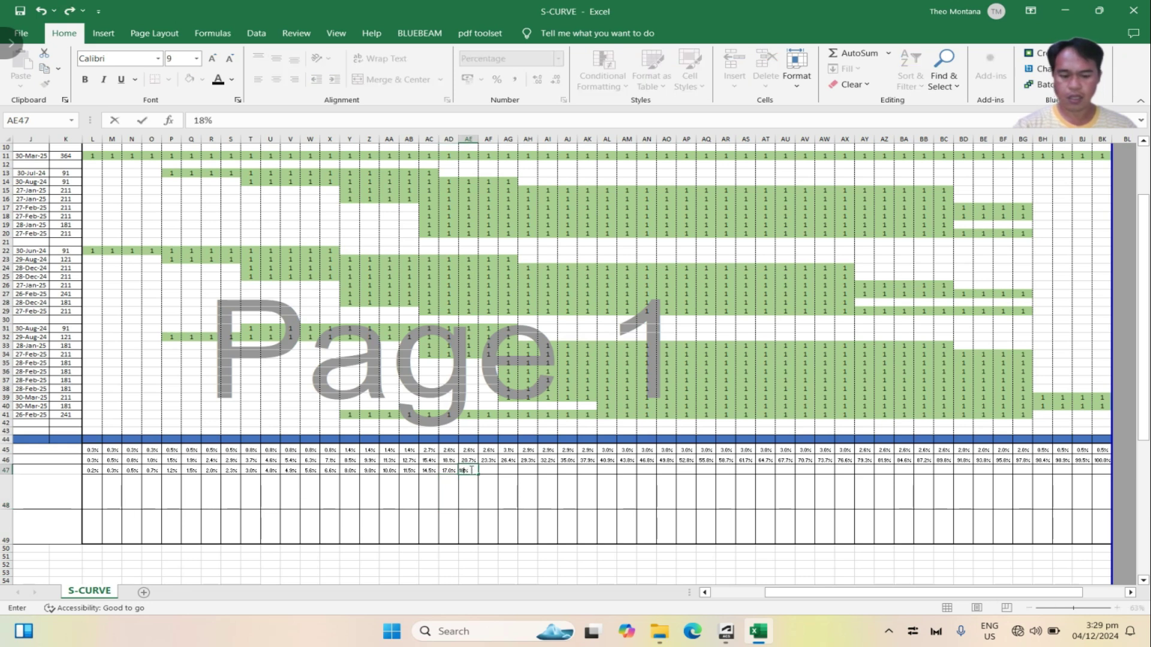
key("Return")
left_click(489, 470)
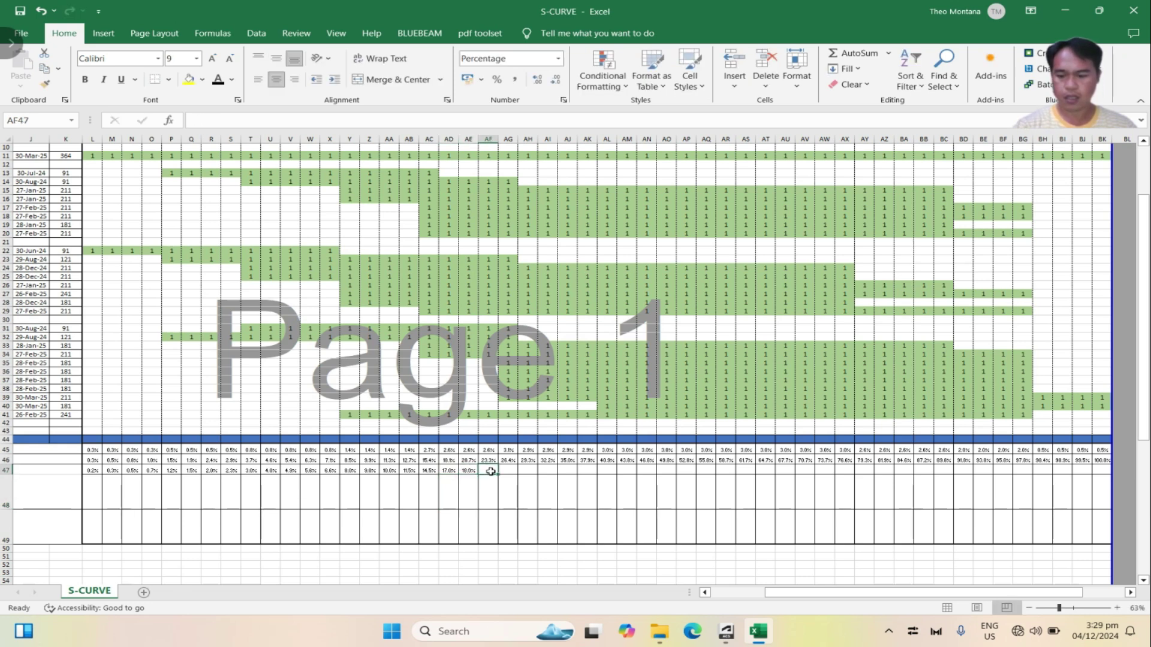
type("22")
key("Return")
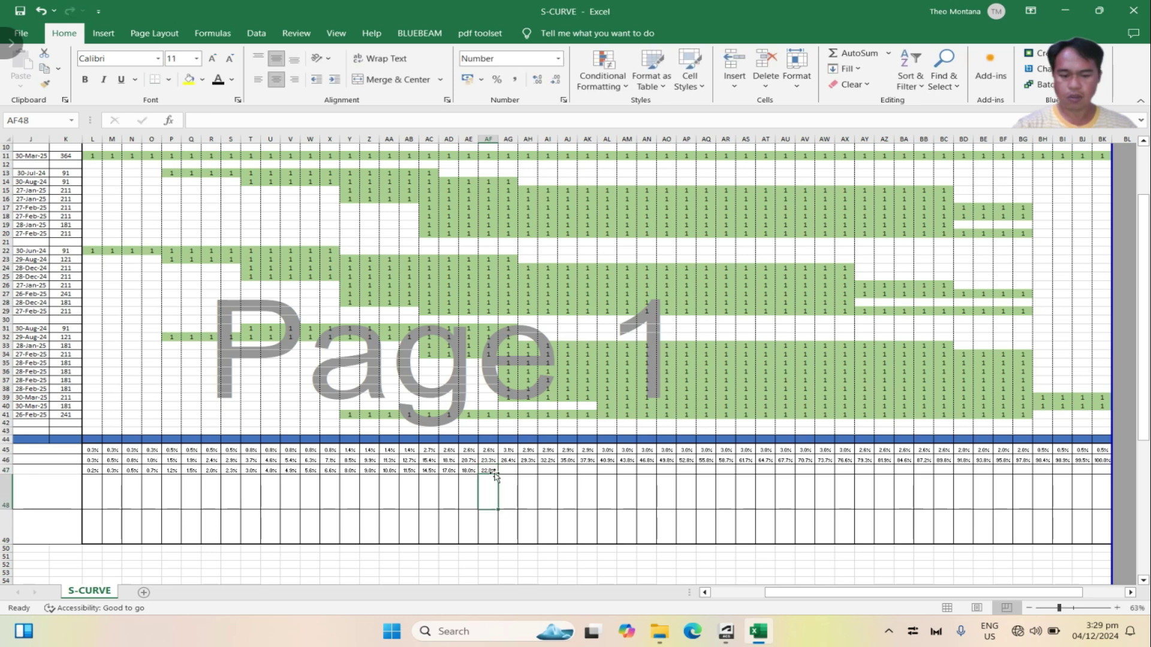
Enter the actual cumulative accomplishment for weeks 22 and 23: 24% in AG47 and 26% in AH47
left_click(511, 472)
type("24")
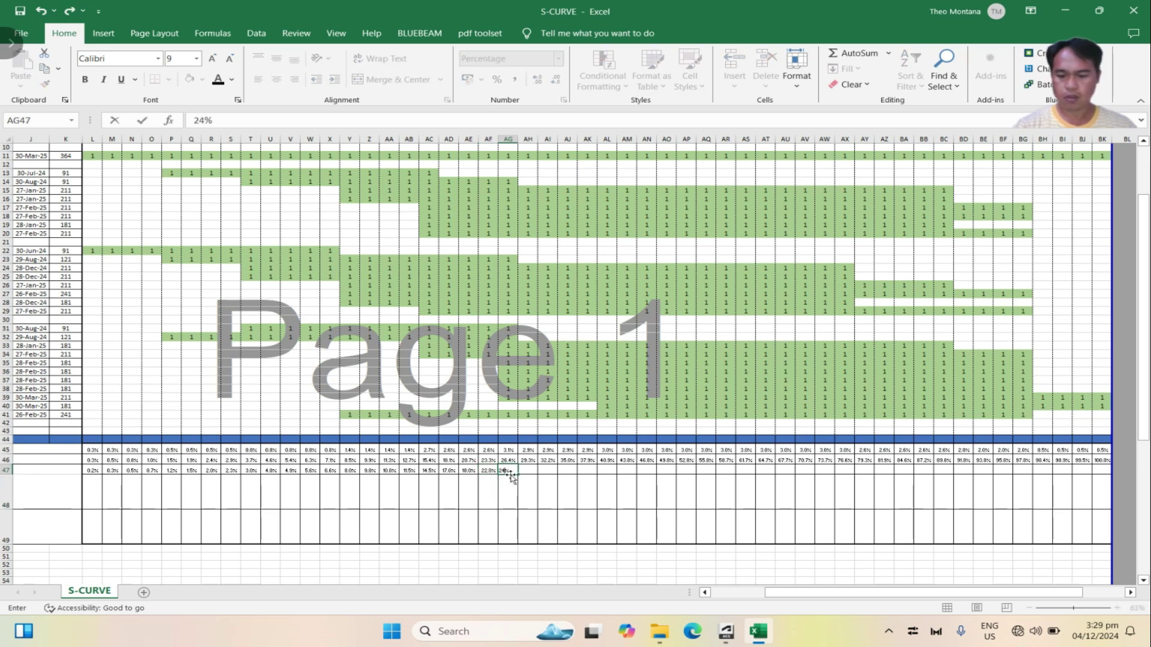
left_click(526, 471)
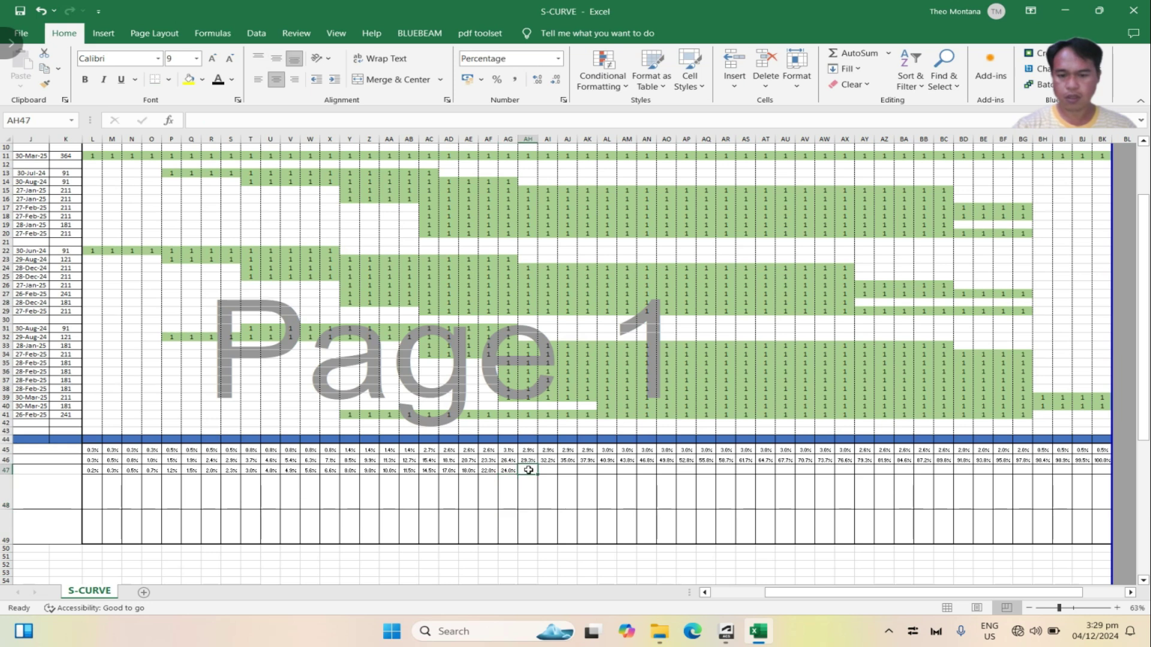
type("26")
key("Return")
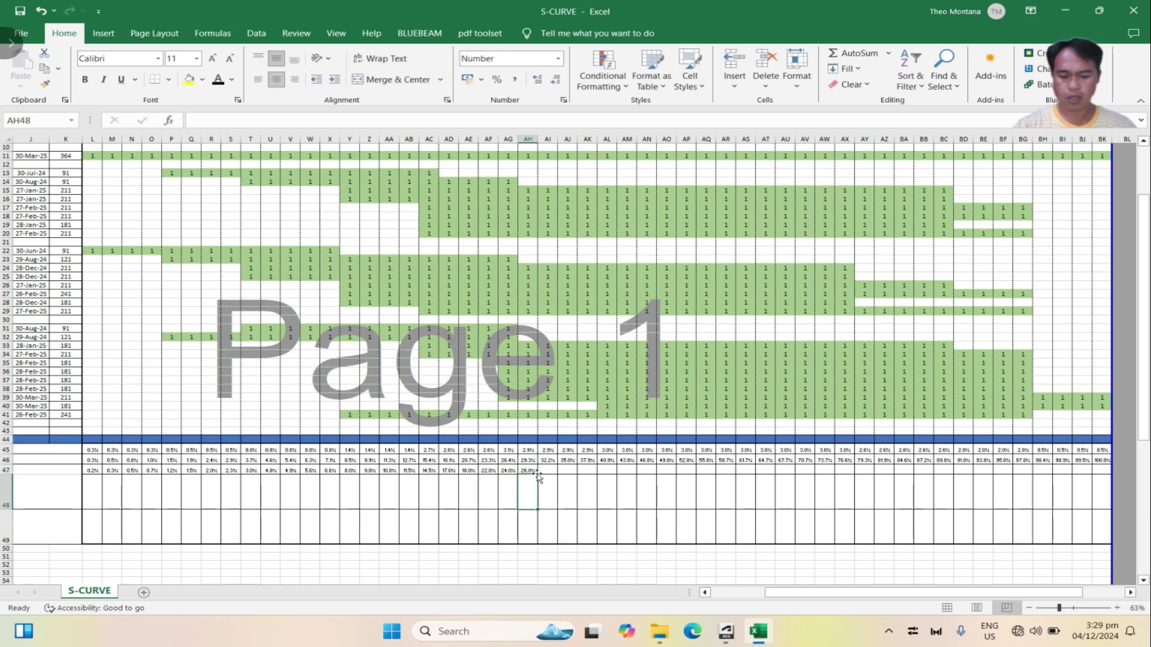
Enter the actual cumulative accomplishment for weeks 24 and 25: 27% in AI47 and 30% in AJ47
left_click(549, 471)
type("2")
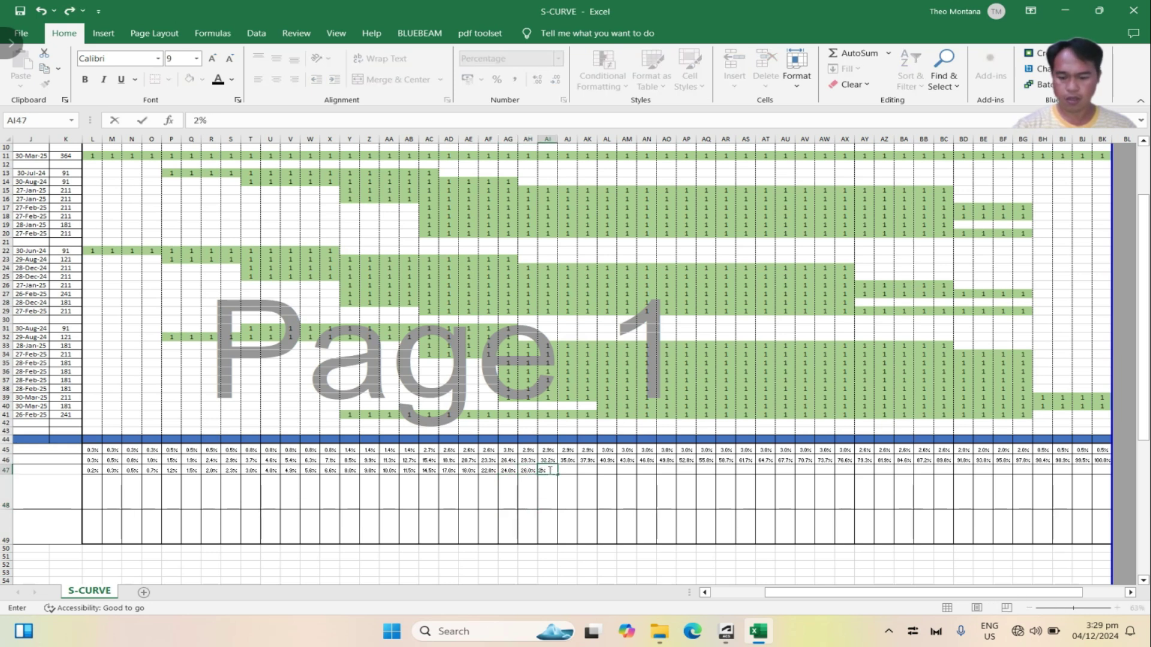
type("7")
key("Return")
left_click(570, 470)
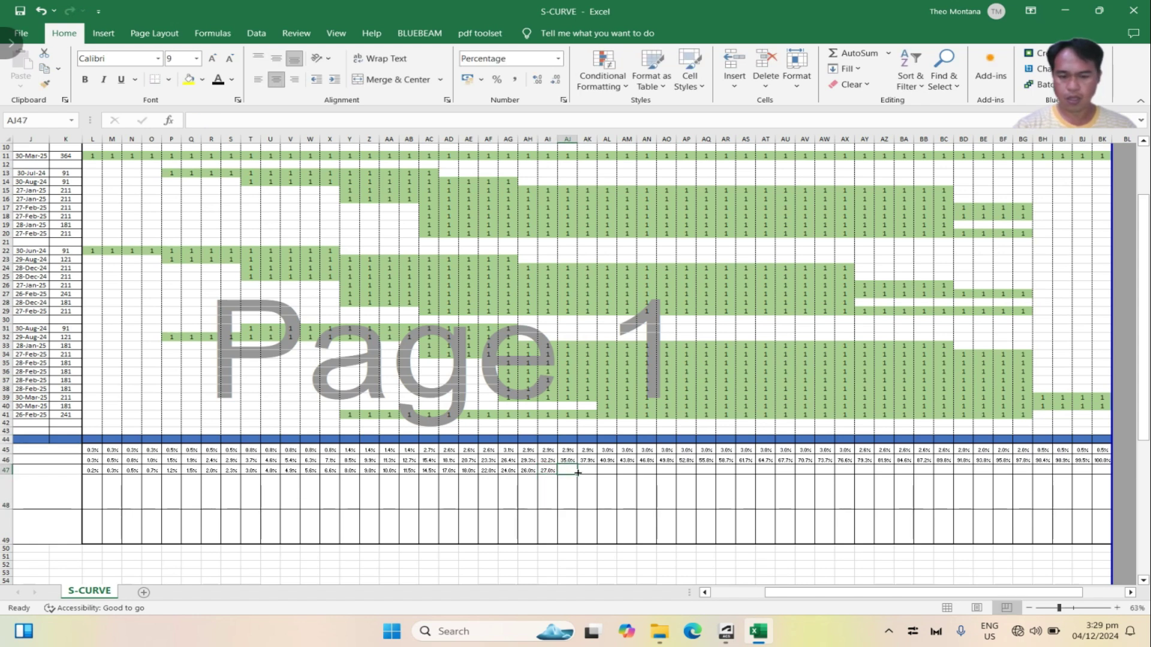
type("30")
key("Return")
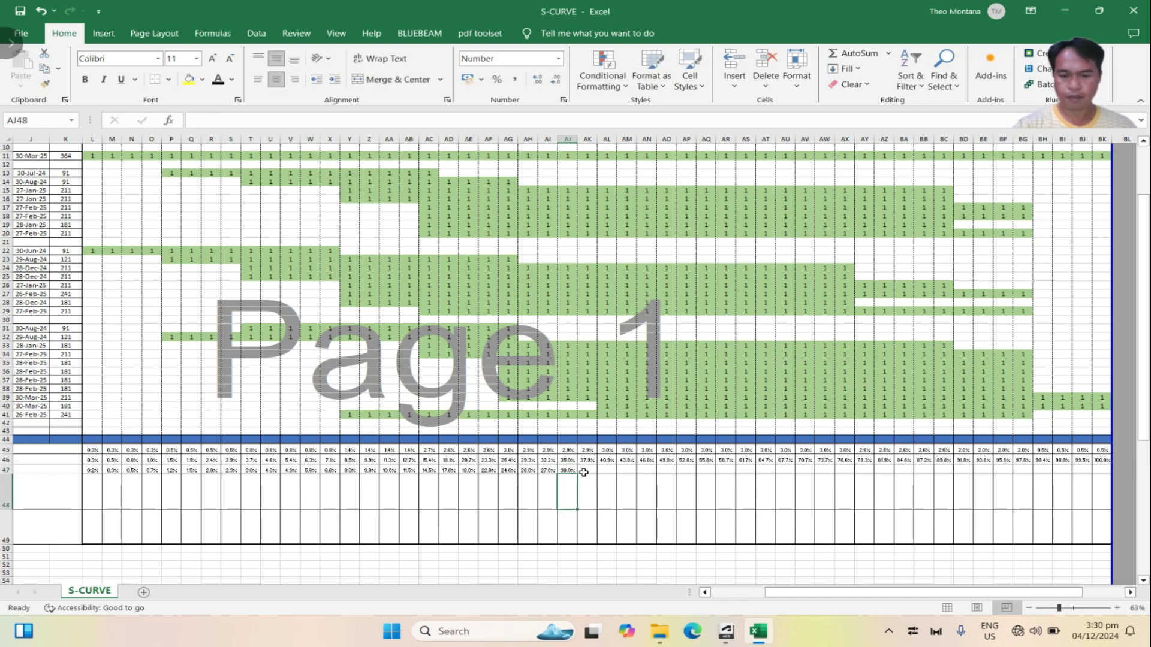
Enter the actual cumulative accomplishment for weeks 26 and 27: 32% in AK47 and 36% in AL47
left_click(584, 472)
type("32")
key("Return")
left_click(606, 471)
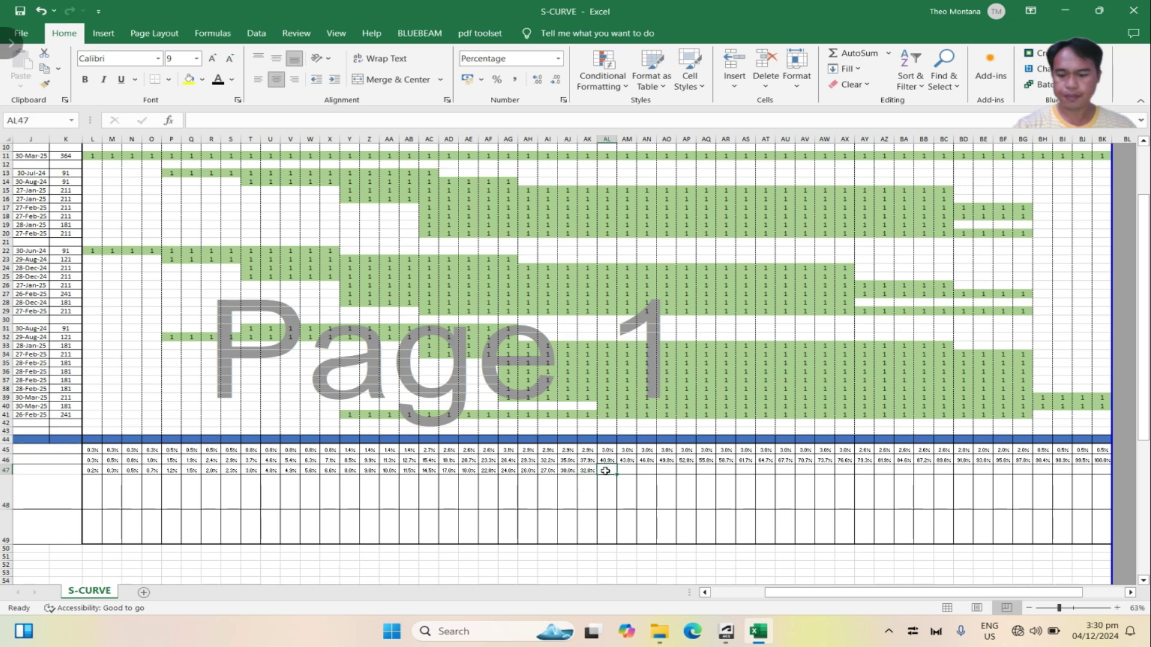
type("36.0")
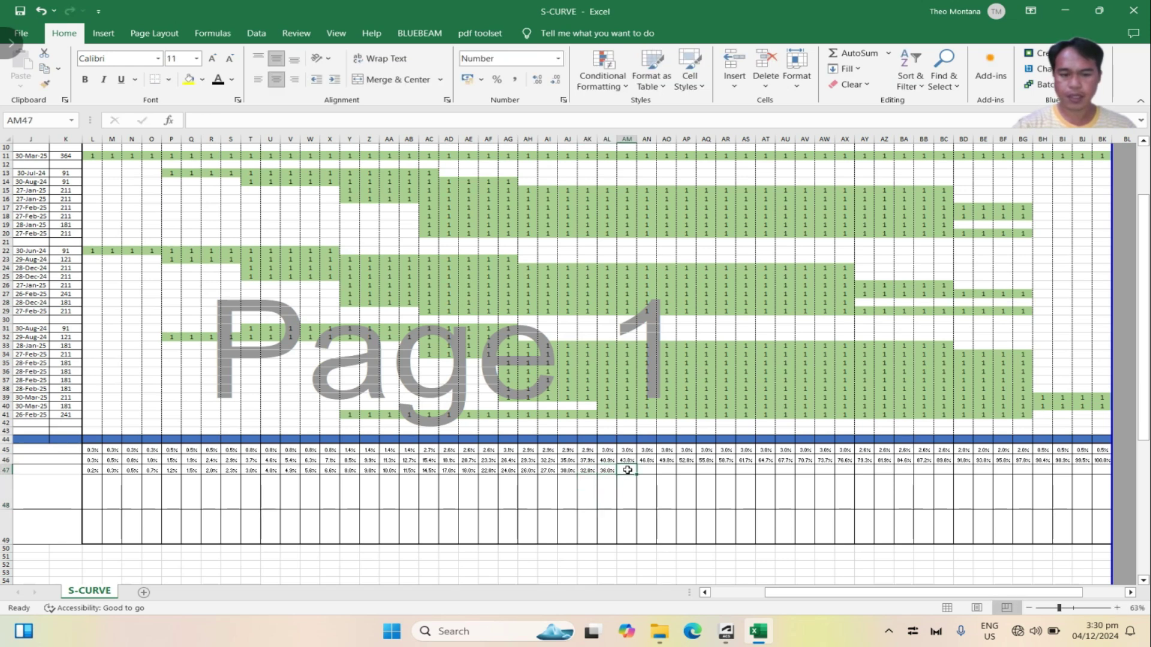
Enter the actual cumulative accomplishment for weeks 28 and 29: 38% in AM47 and 40% in AN47
left_click(627, 470)
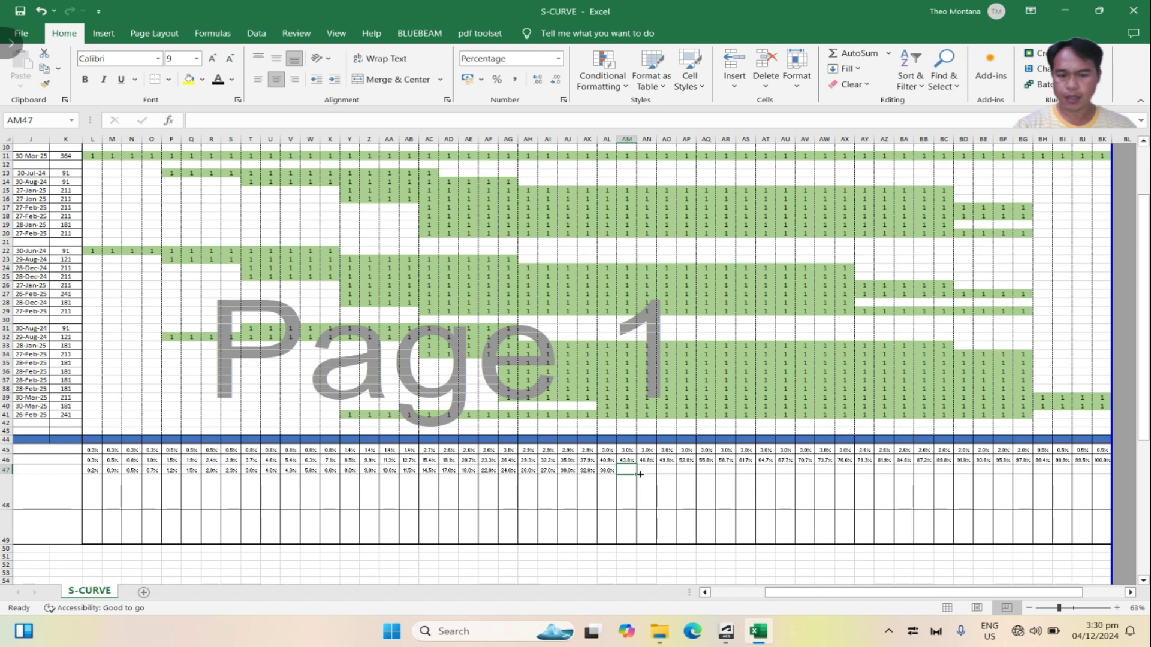
type("38")
left_click(641, 472)
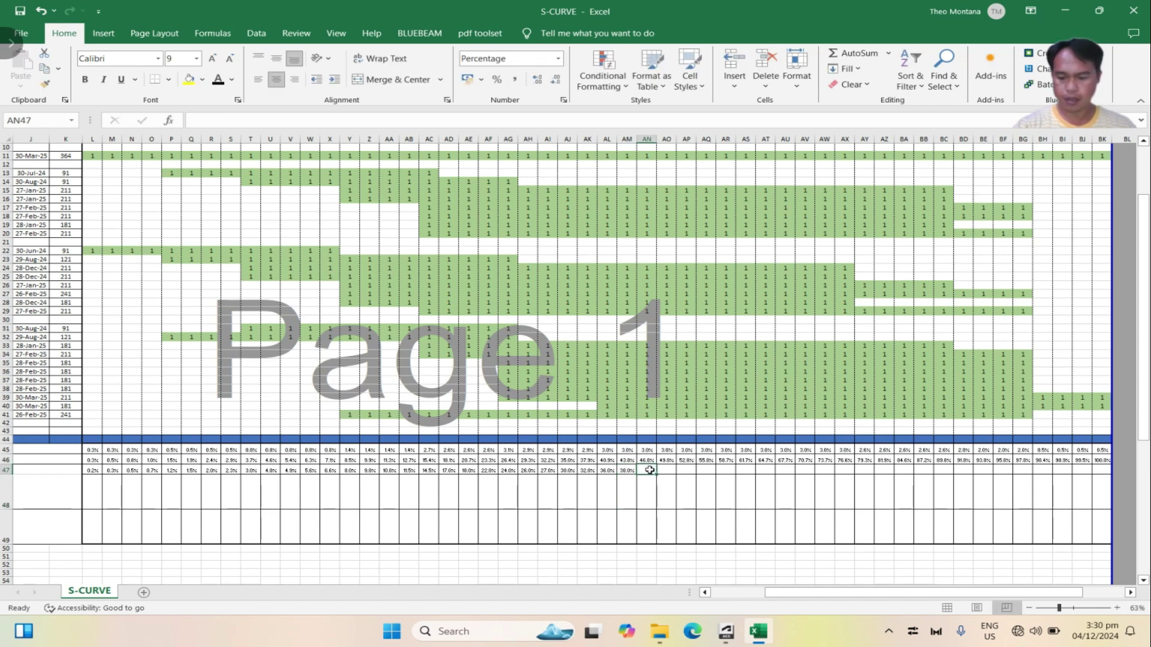
type("40")
Enter the actual cumulative accomplishment for weeks 30 and 31: 43% in AO47 and 46% in AP47
left_click(667, 471)
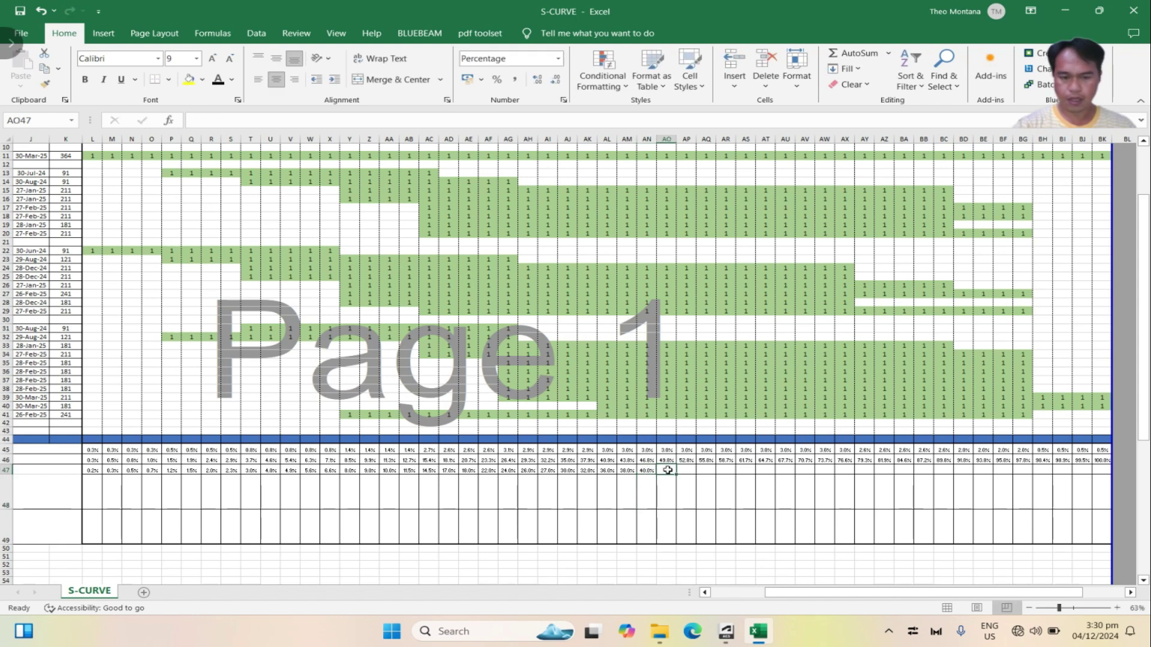
type("43")
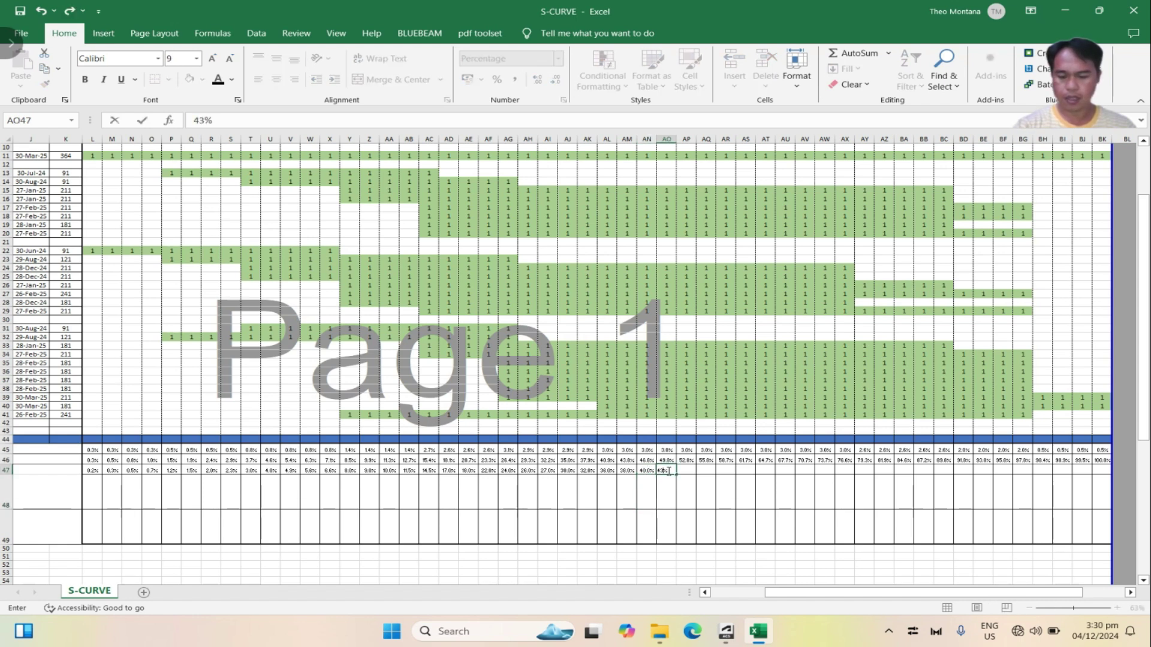
left_click(683, 470)
type("4")
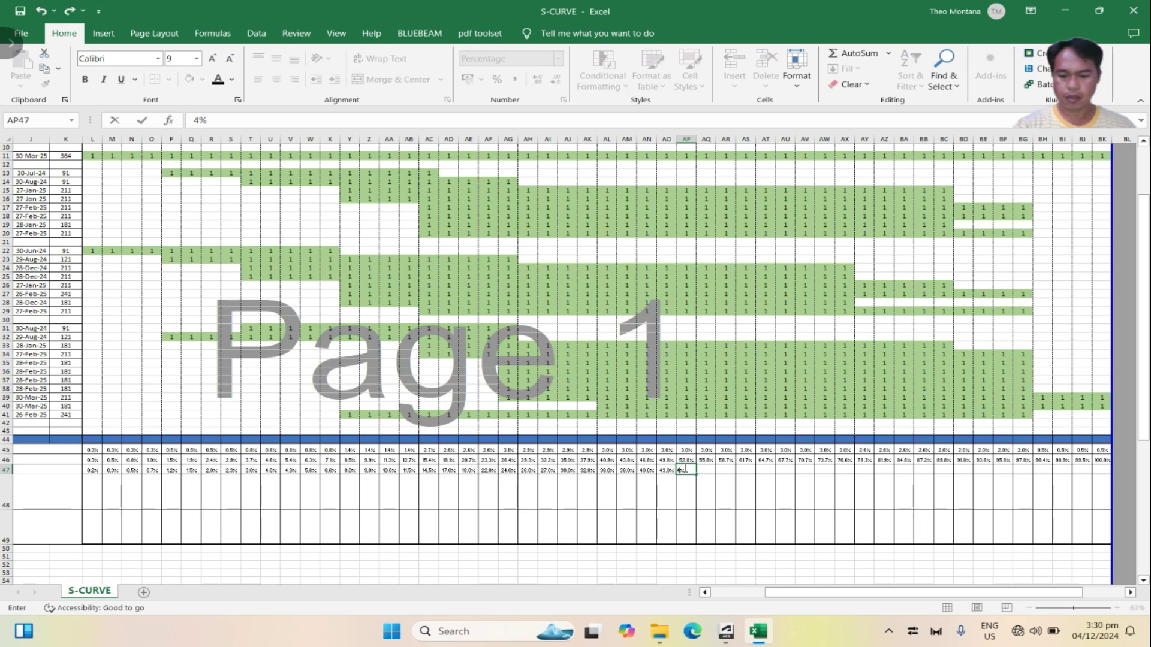
type("6")
key("Tab")
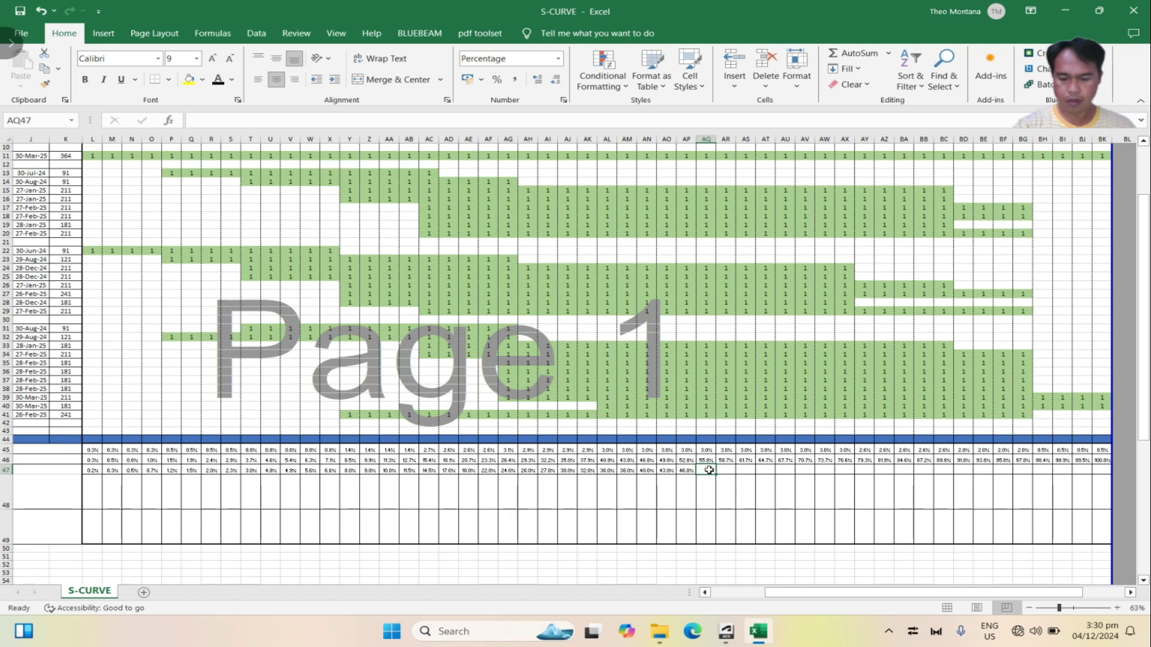
Enter the actual cumulative accomplishment for weeks 32 to 34: 48% in AQ47, 50% in AR47 and 54% in AS47
type("48")
key("Return")
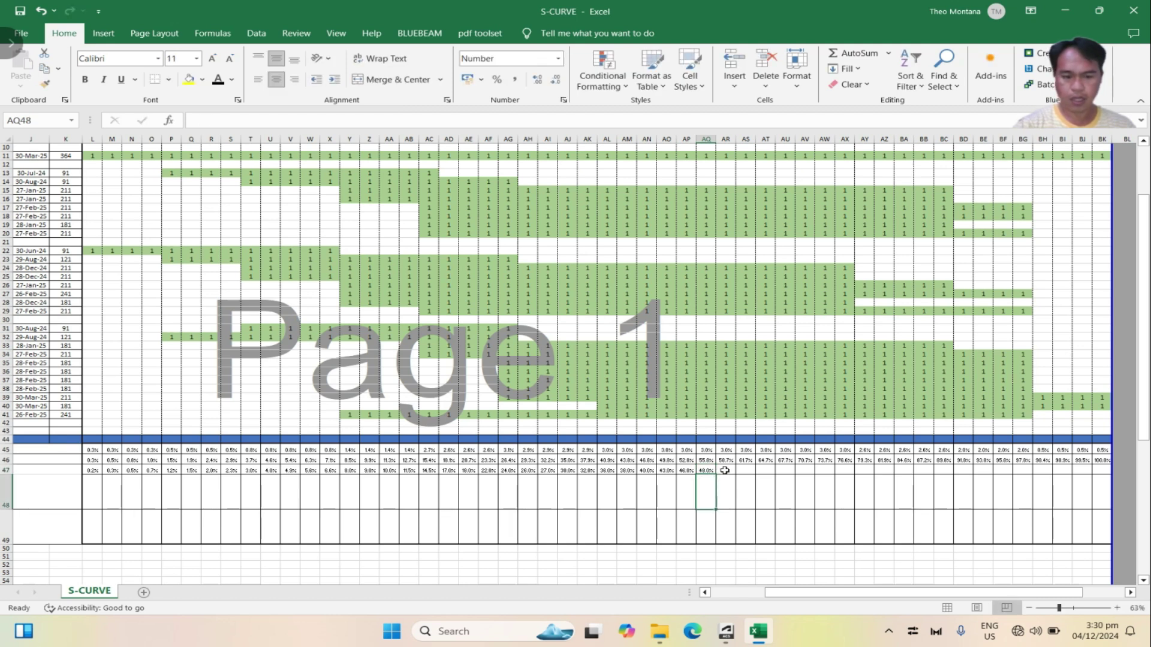
left_click(725, 470)
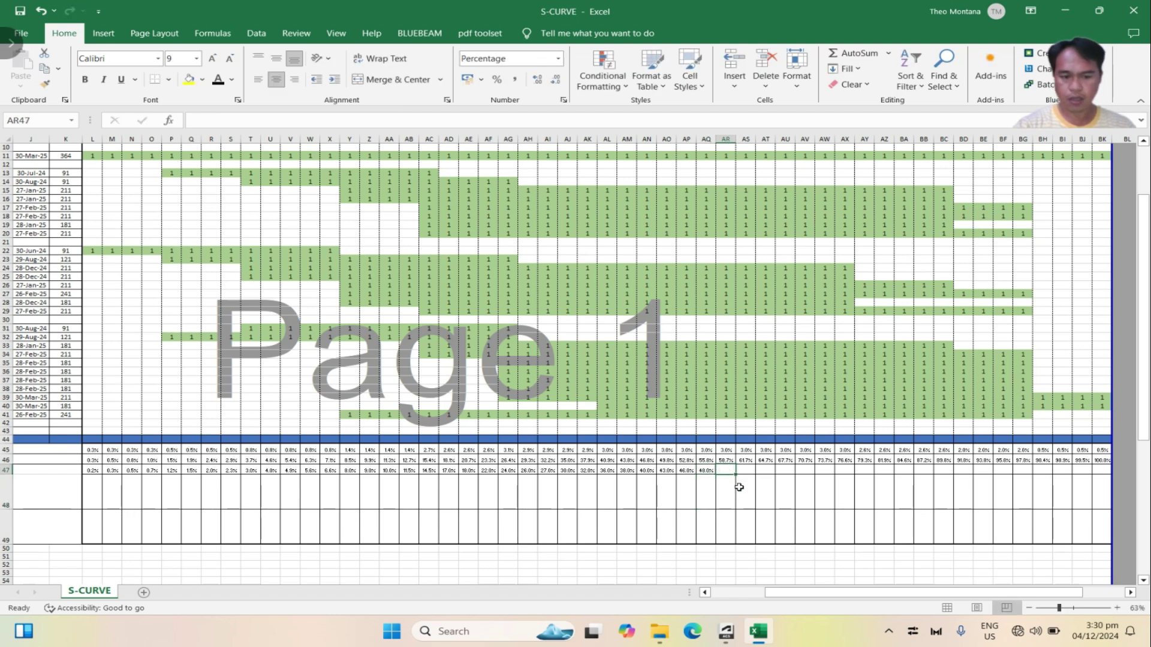
type("50")
key("Return")
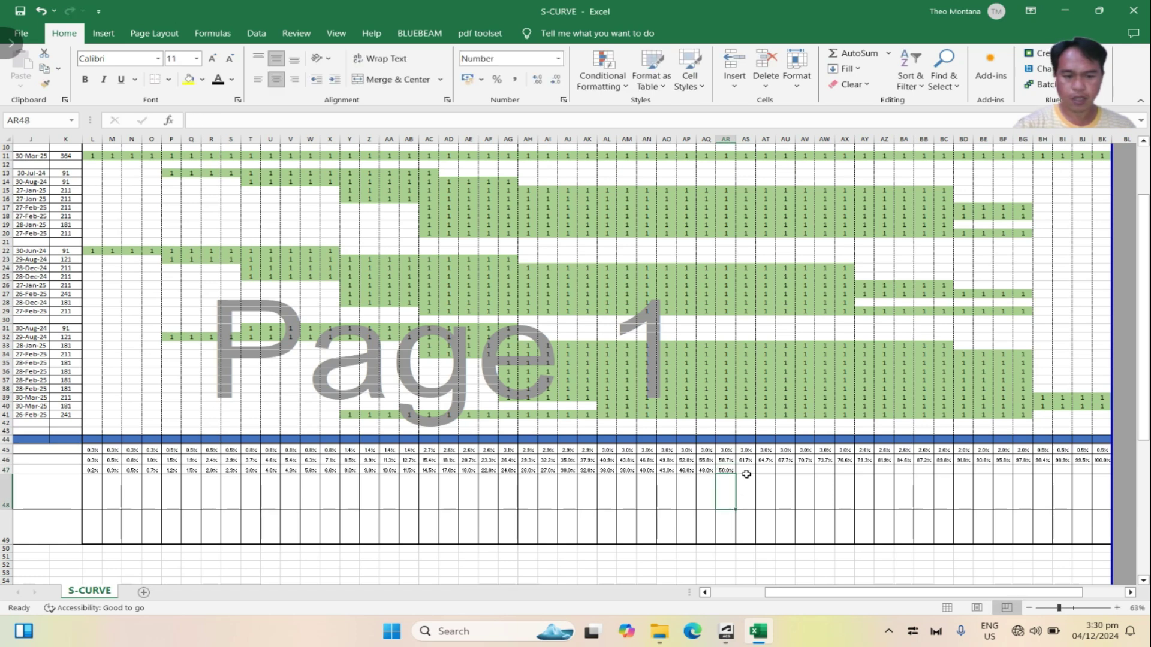
left_click(746, 471)
type("54")
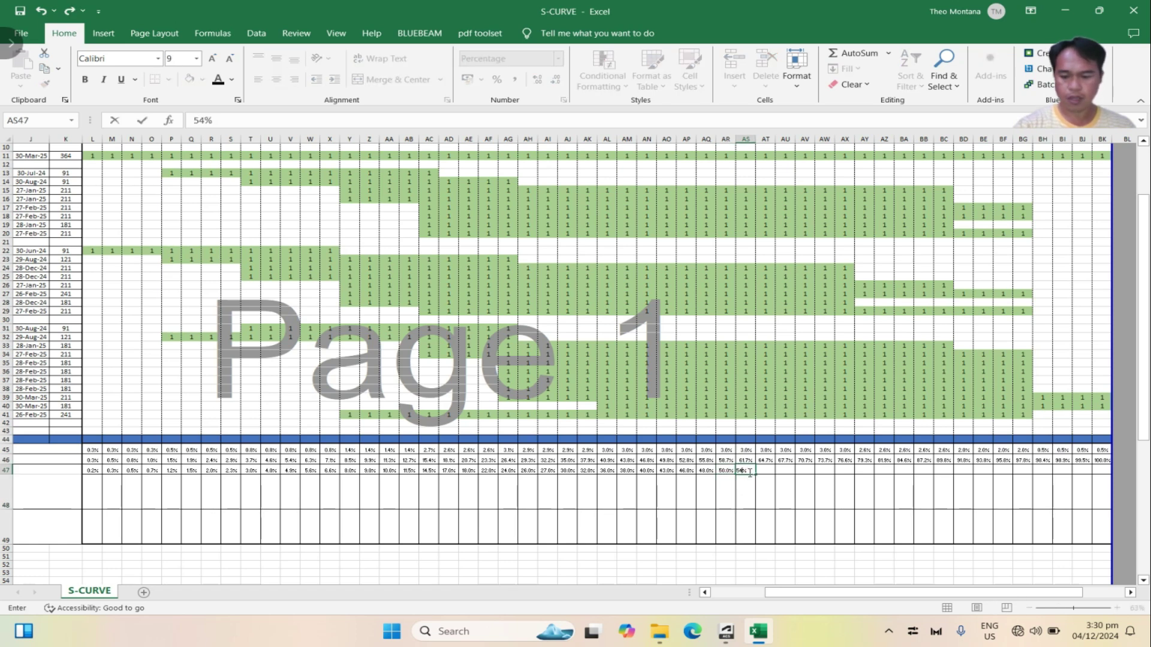
Enter the actual cumulative accomplishment for weeks 35 to 37: 58% in AT47, 60% in AU47 and 63% in AV47
left_click(766, 471)
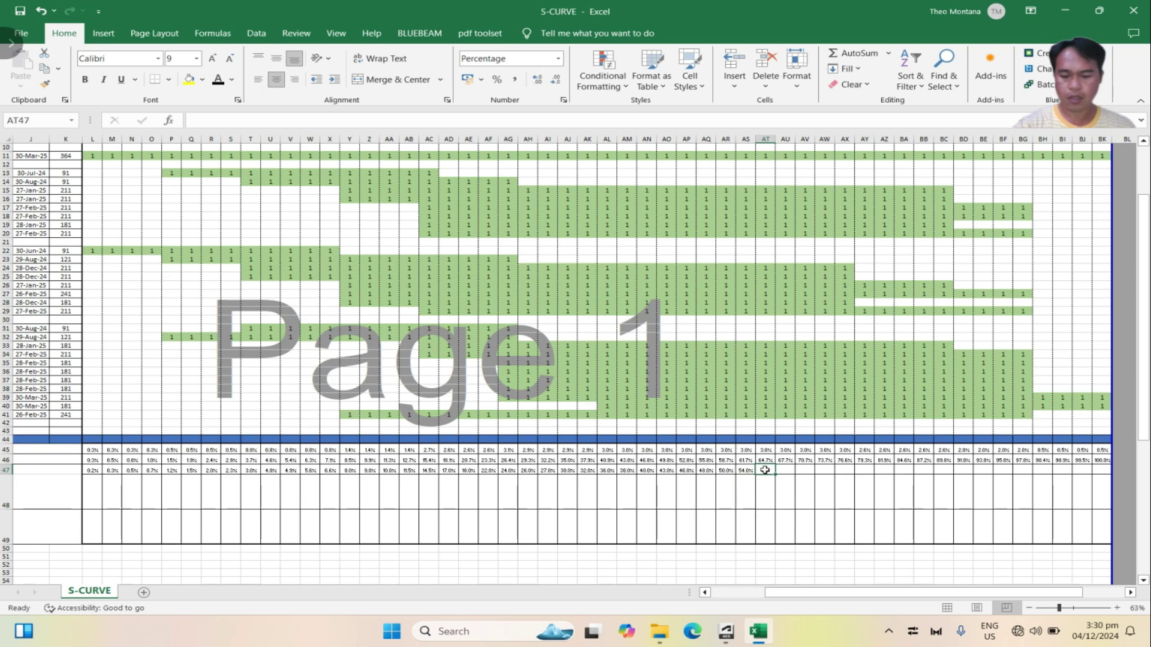
type("58")
left_click(785, 471)
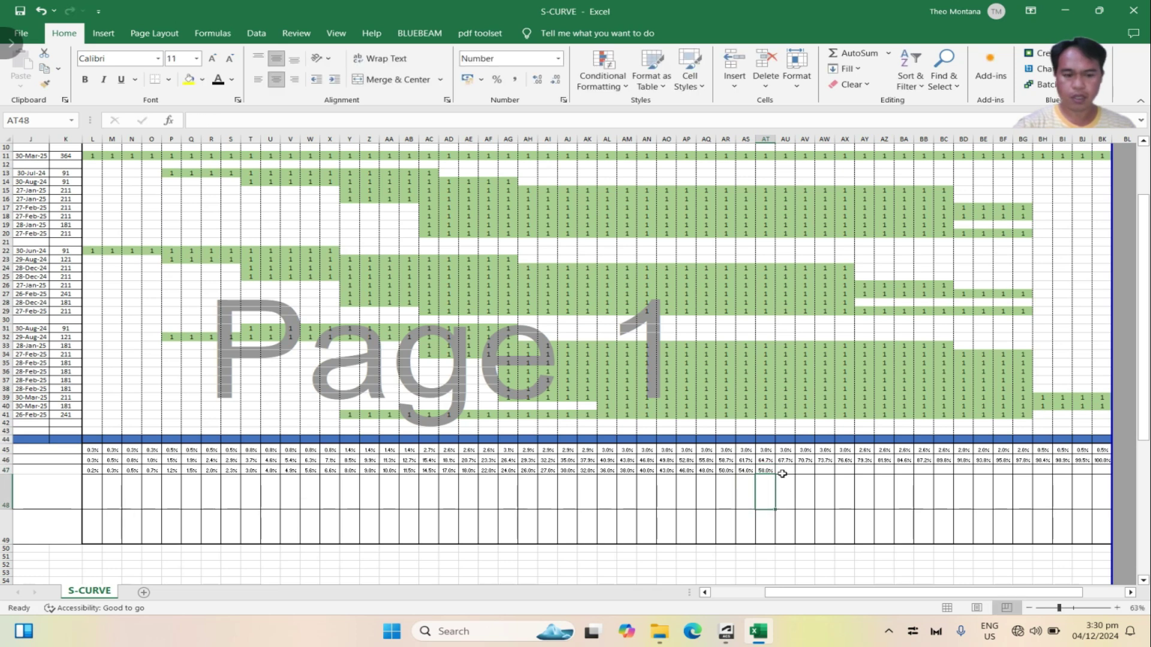
type("60")
left_click(804, 470)
type("63")
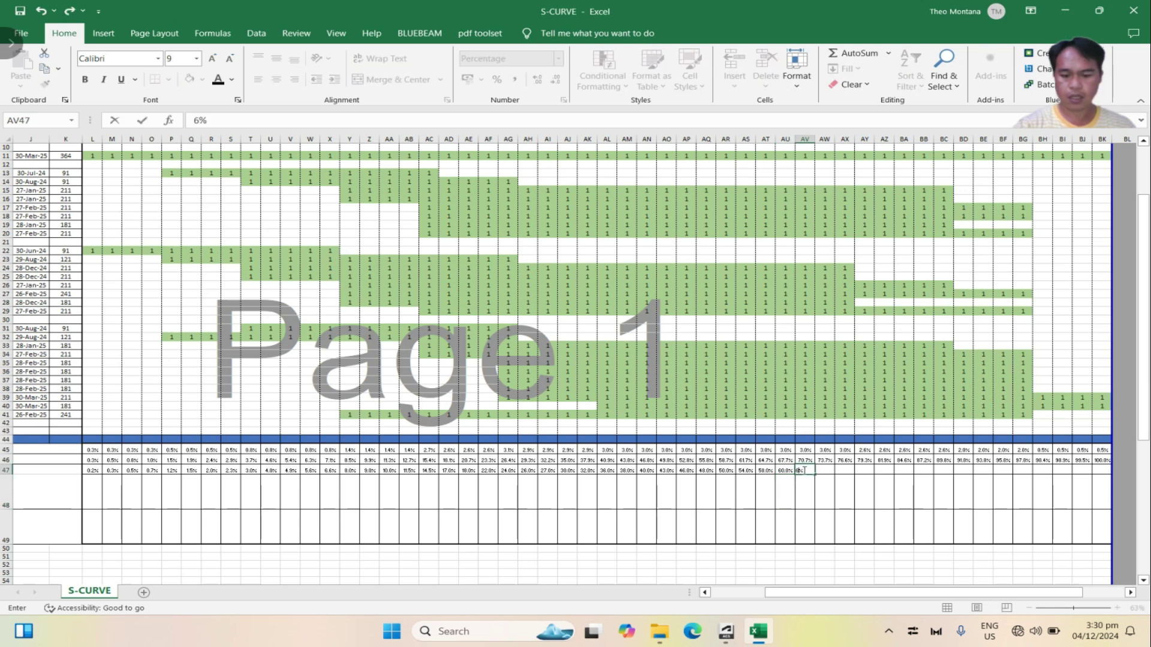
key("Return")
Enter the actual cumulative accomplishment for weeks 38 to 40: 66% in AW47, 68% in AX47 and 71% in AY47
left_click(824, 471)
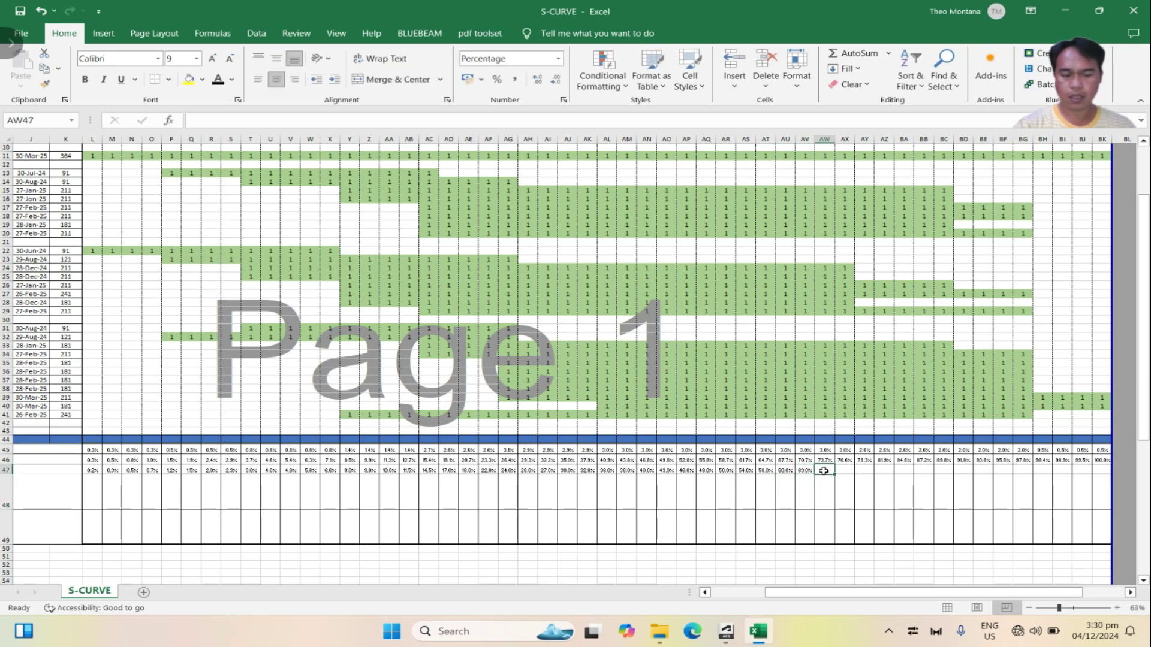
type("6")
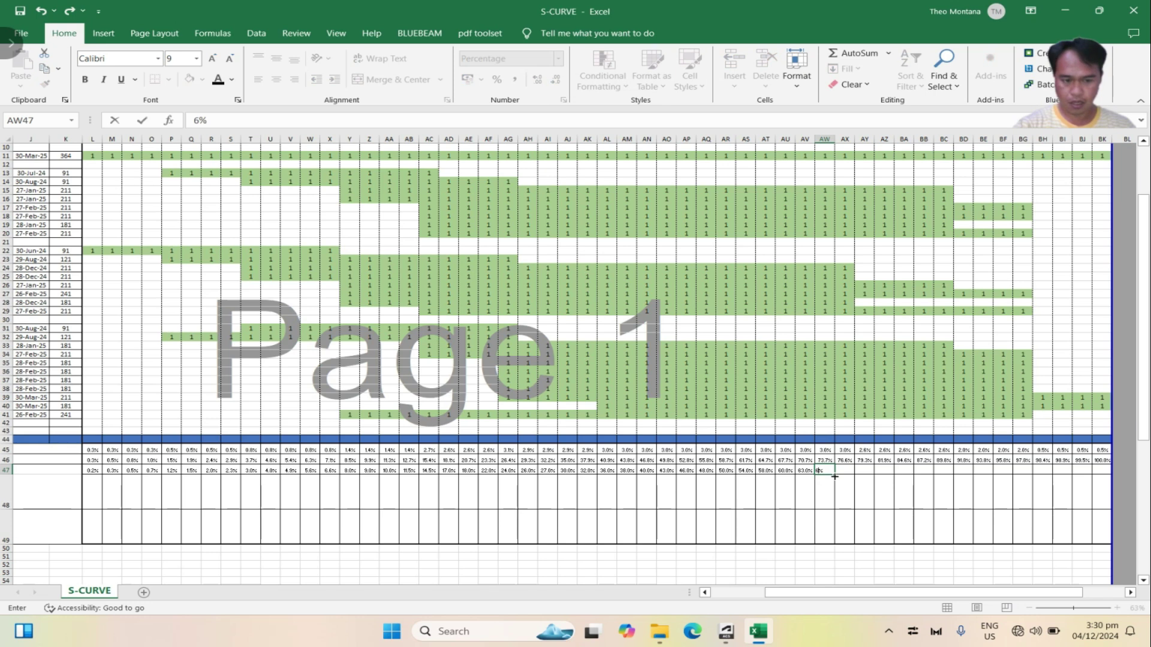
type("6")
key("Tab")
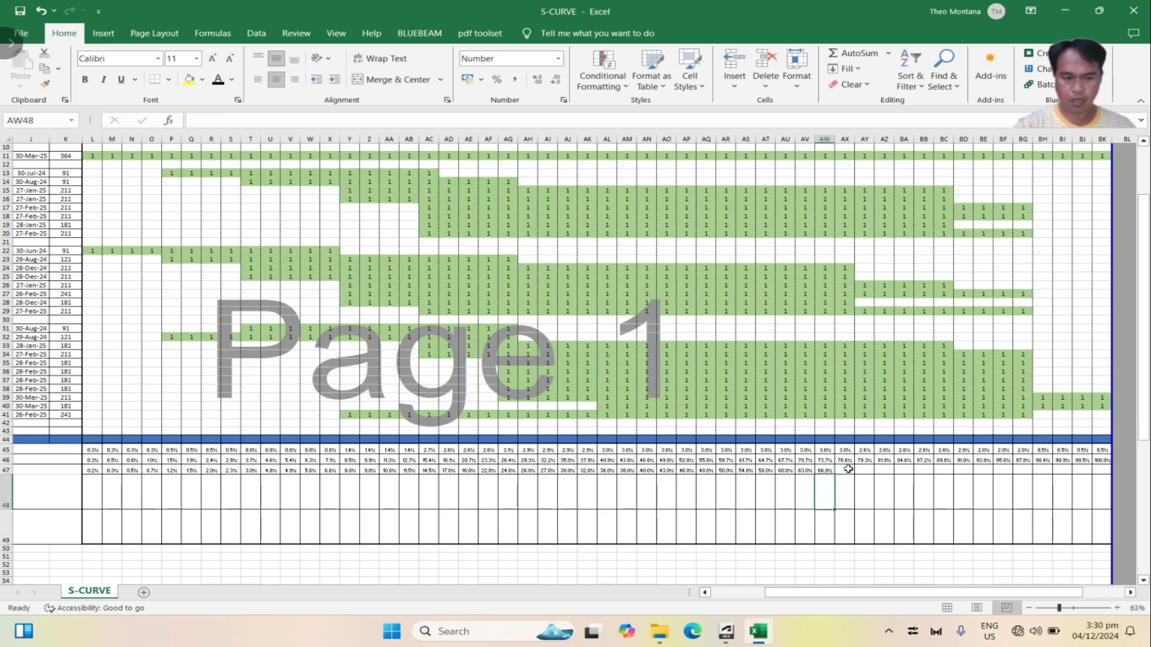
type("6")
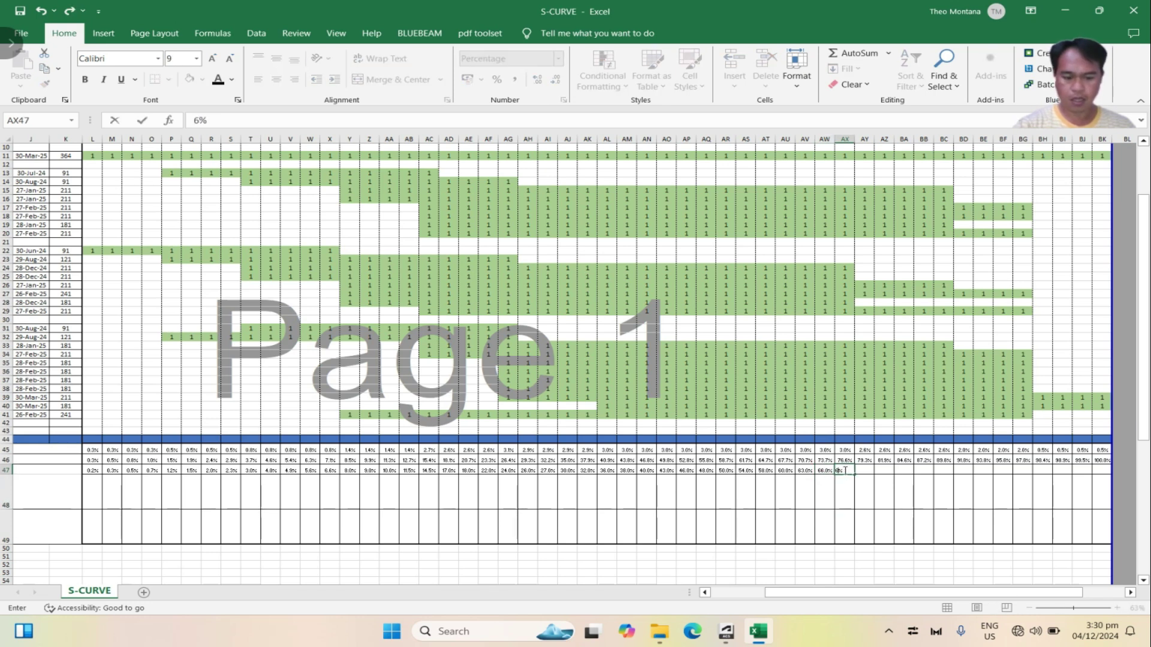
type("8")
key("Tab")
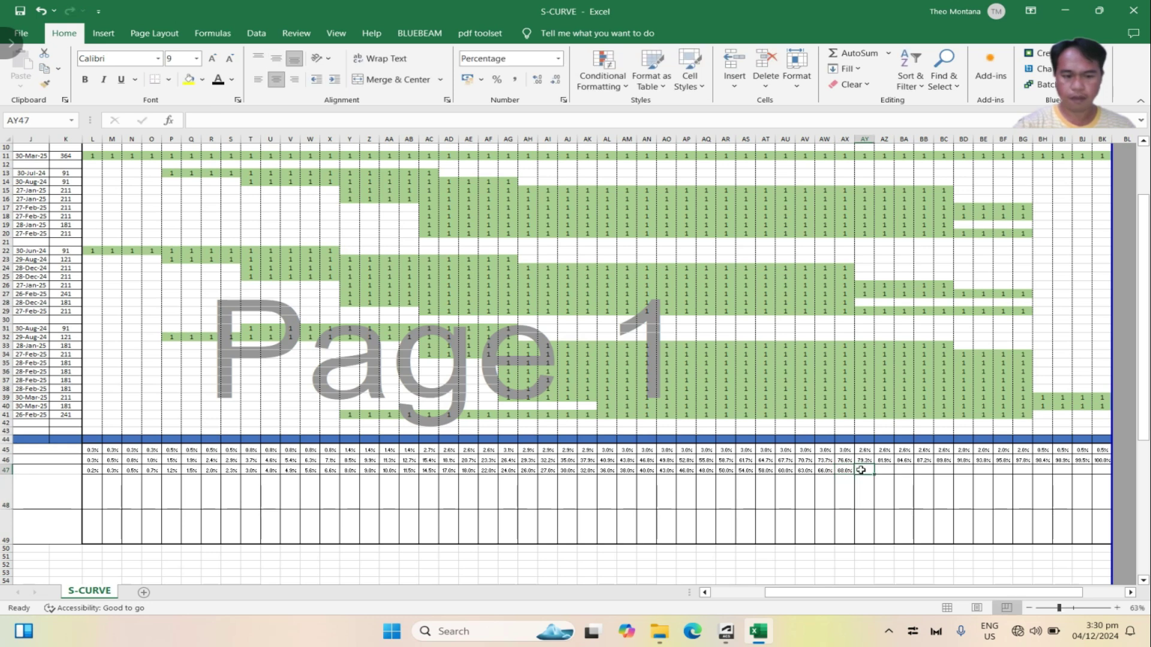
type("71")
key("Tab")
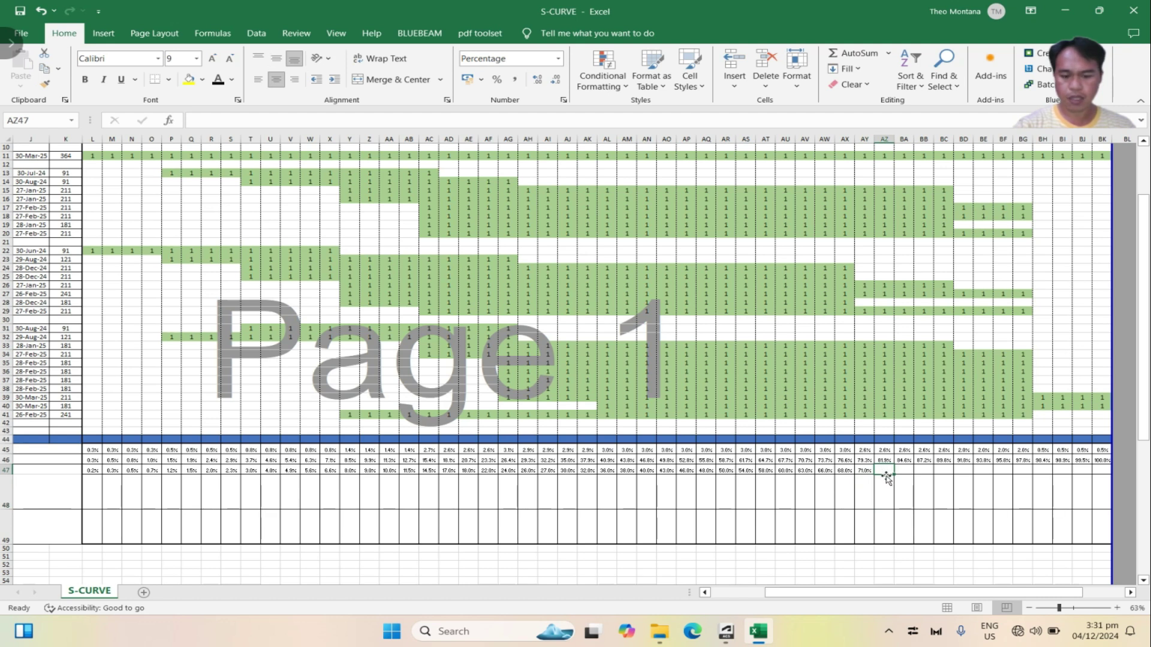
Enter the actual cumulative accomplishment for weeks 41 to 43: 76% in AZ47, 79% in BA47 and 80% in BB47
type("76")
left_click(899, 473)
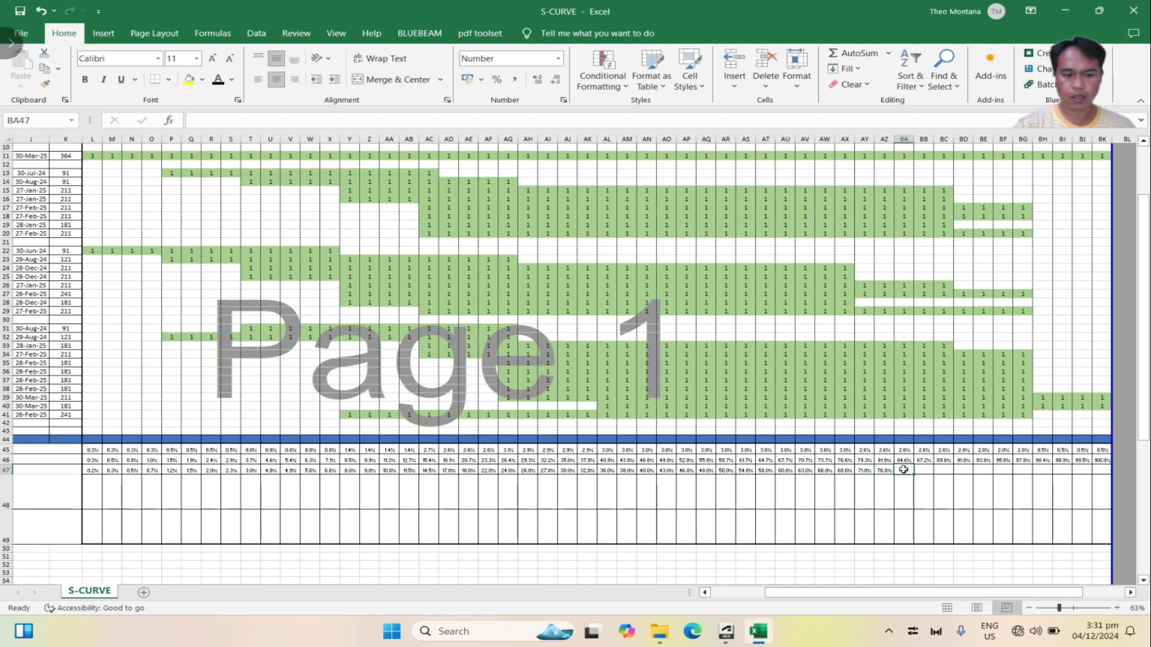
type("79")
left_click(912, 477)
left_click(923, 472)
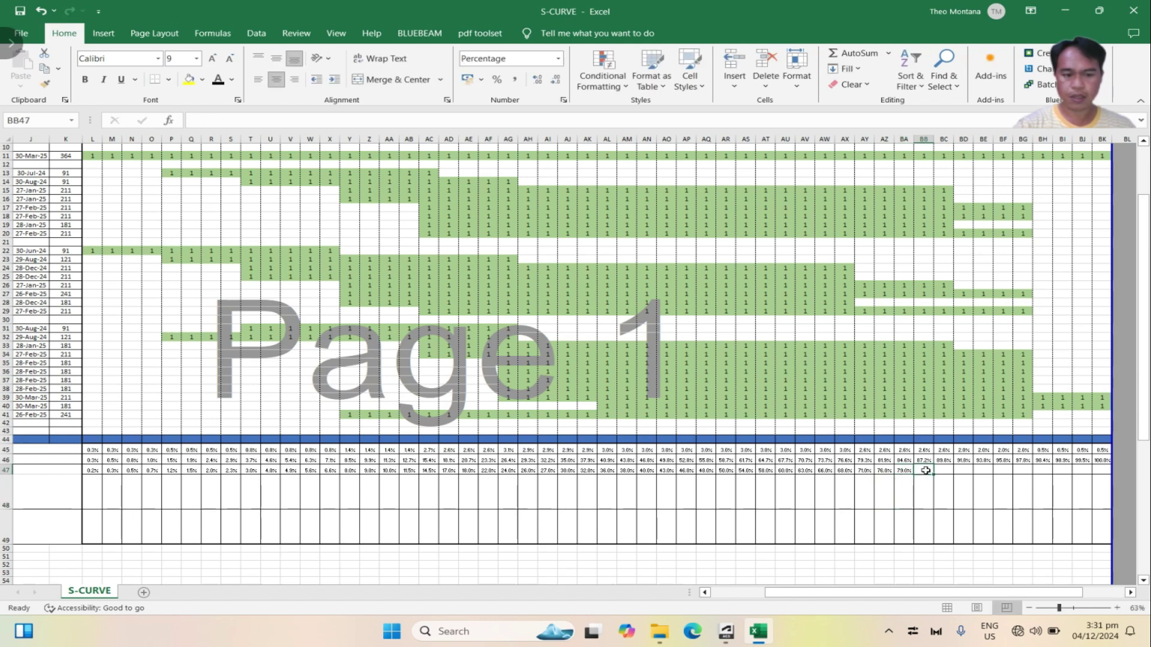
type("80")
key("Return")
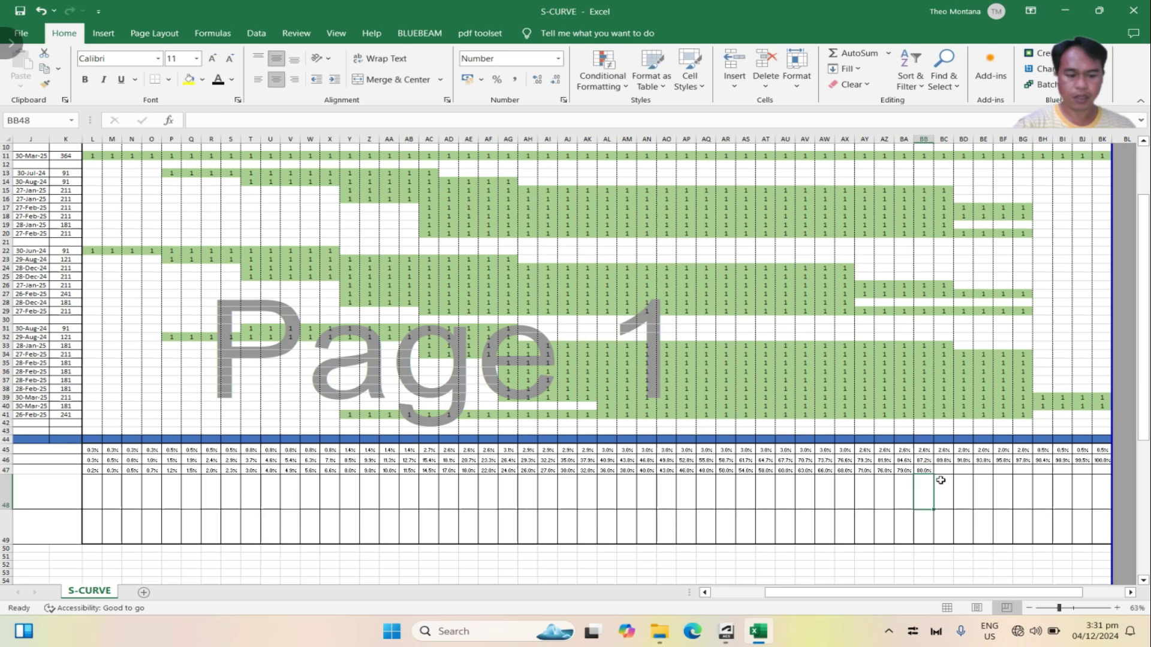
Enter the actual cumulative accomplishment for weeks 44 and 45: 87% in BC47 and 90% in BD47
left_click(942, 471)
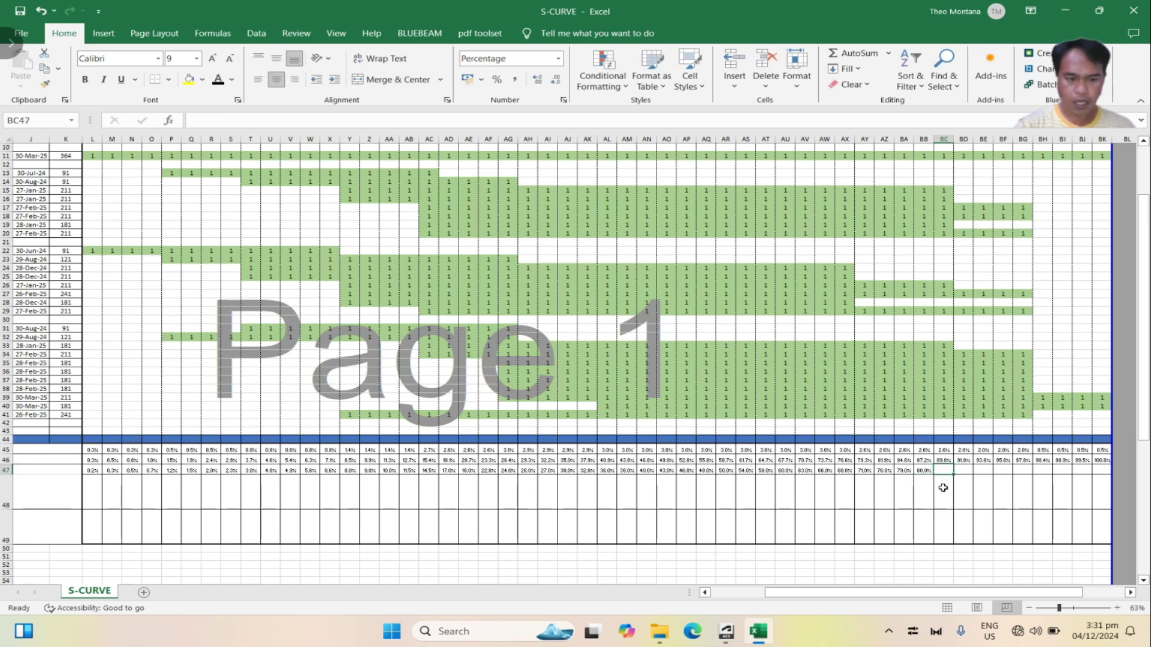
type("8")
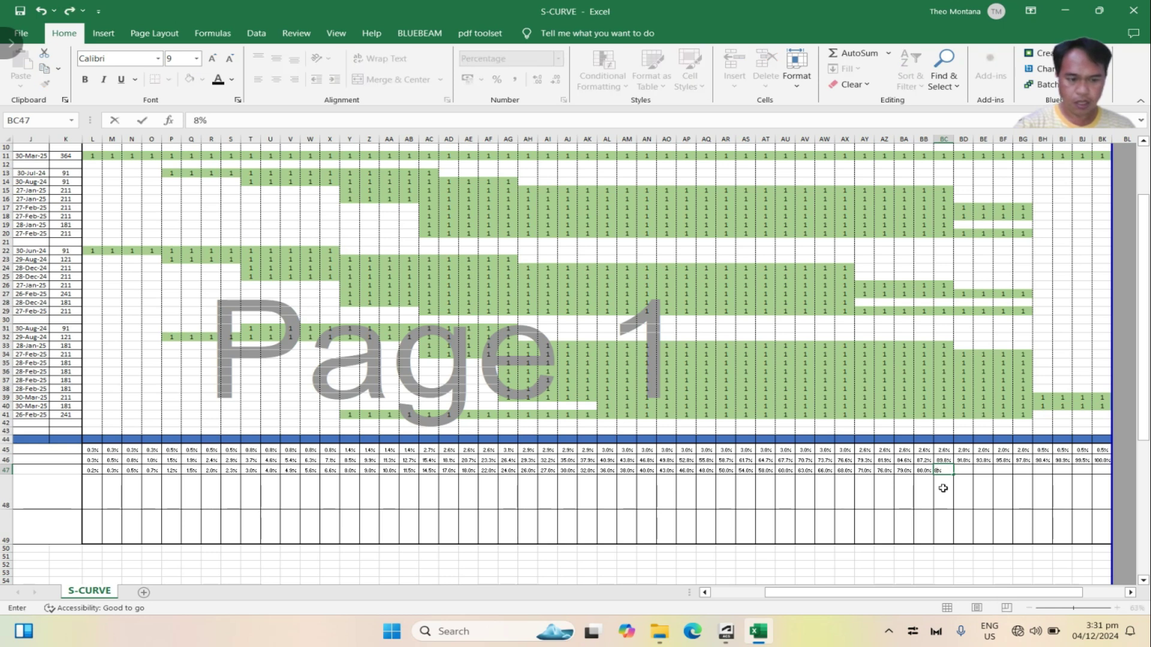
type("0.")
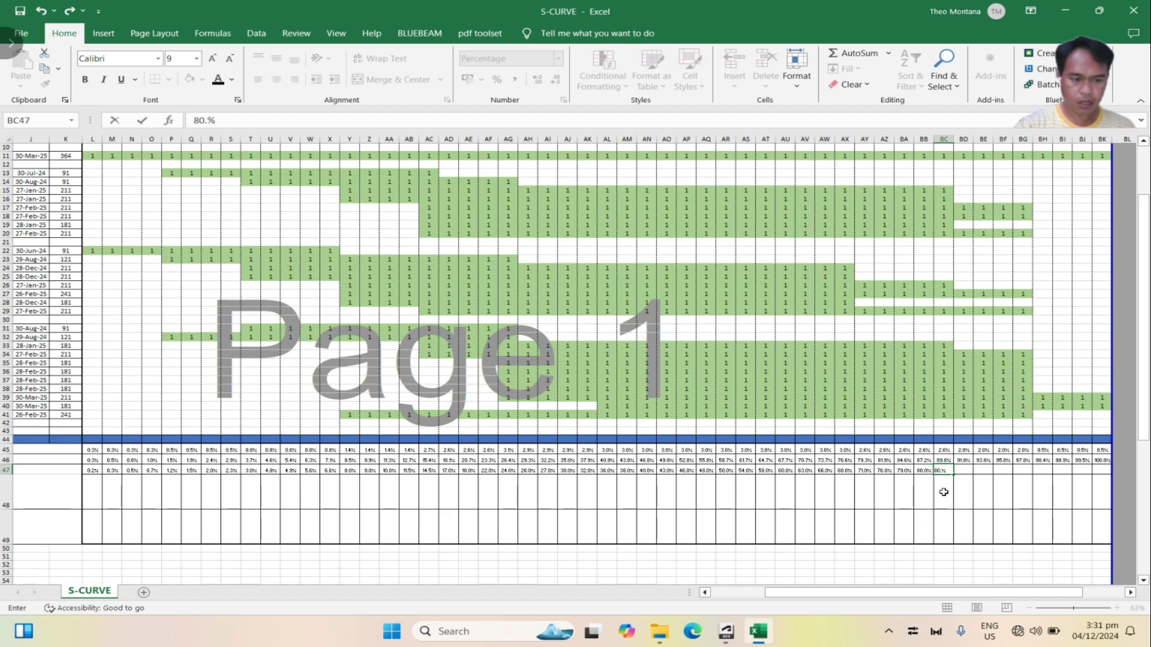
key("BackSpace")
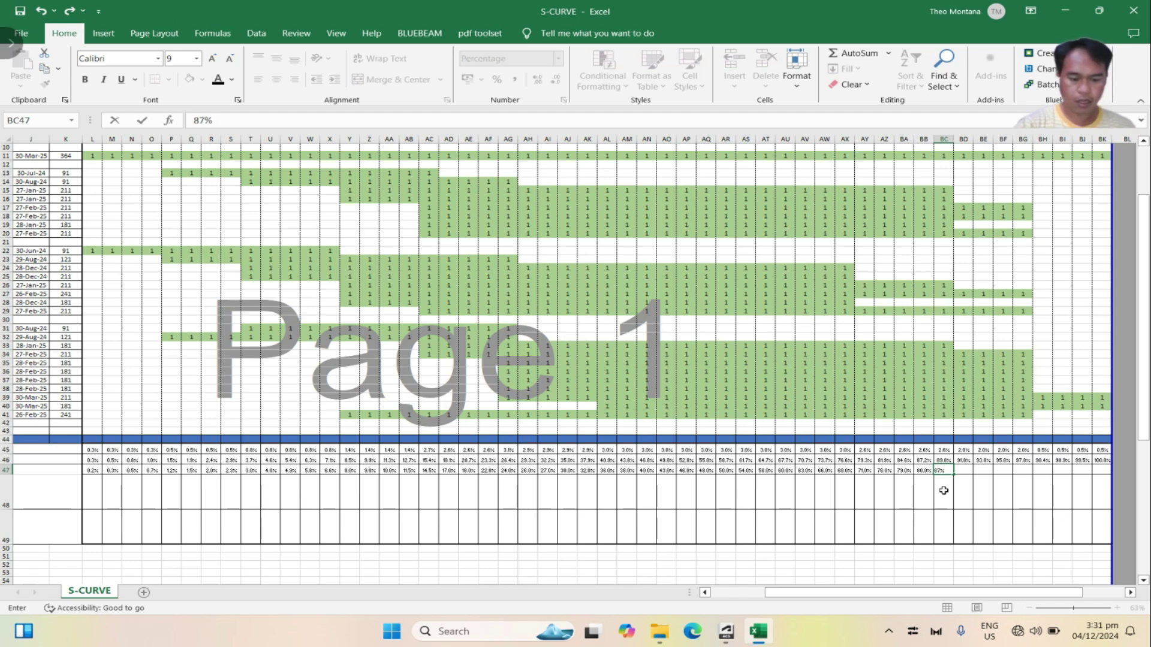
key("Return")
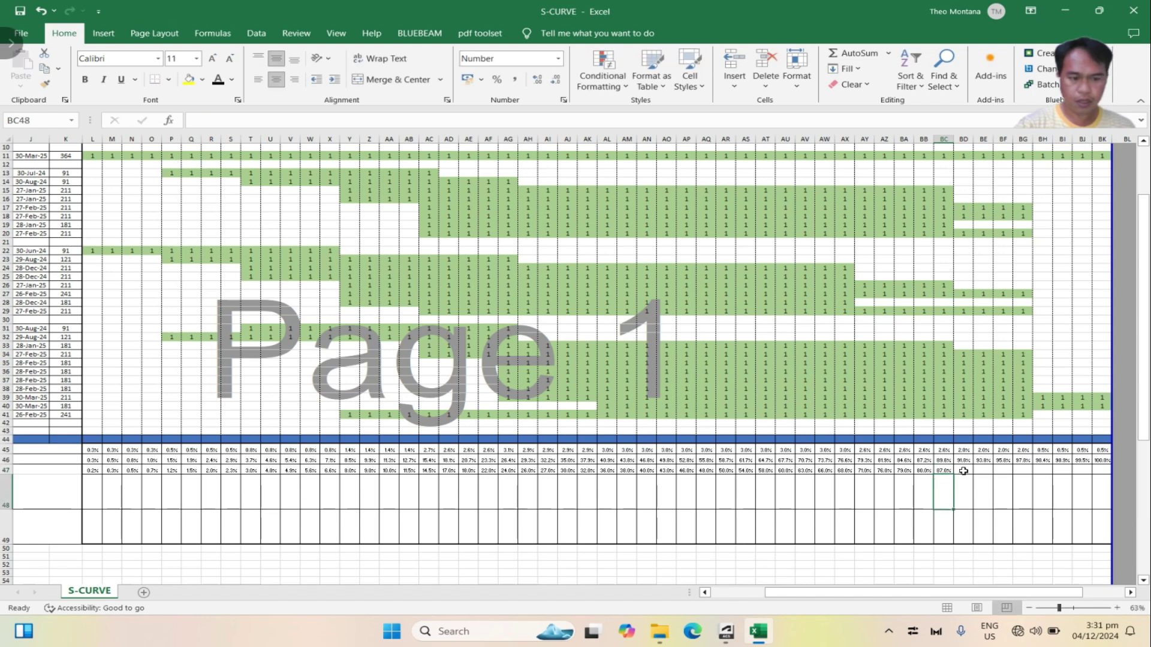
left_click(963, 472)
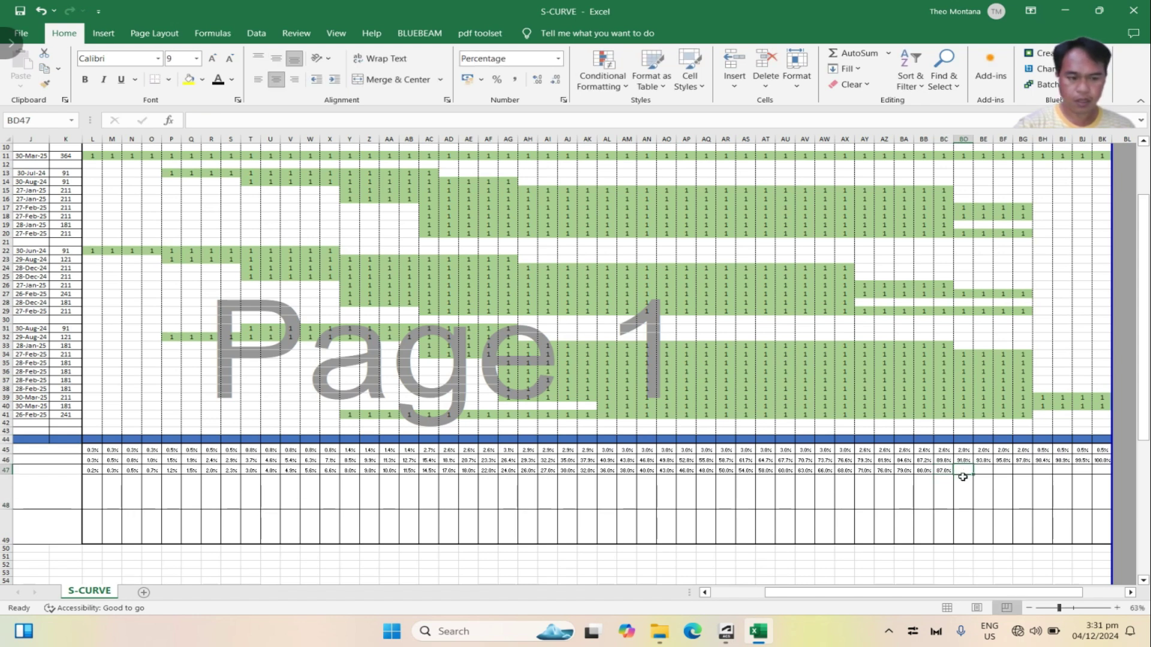
type("90%")
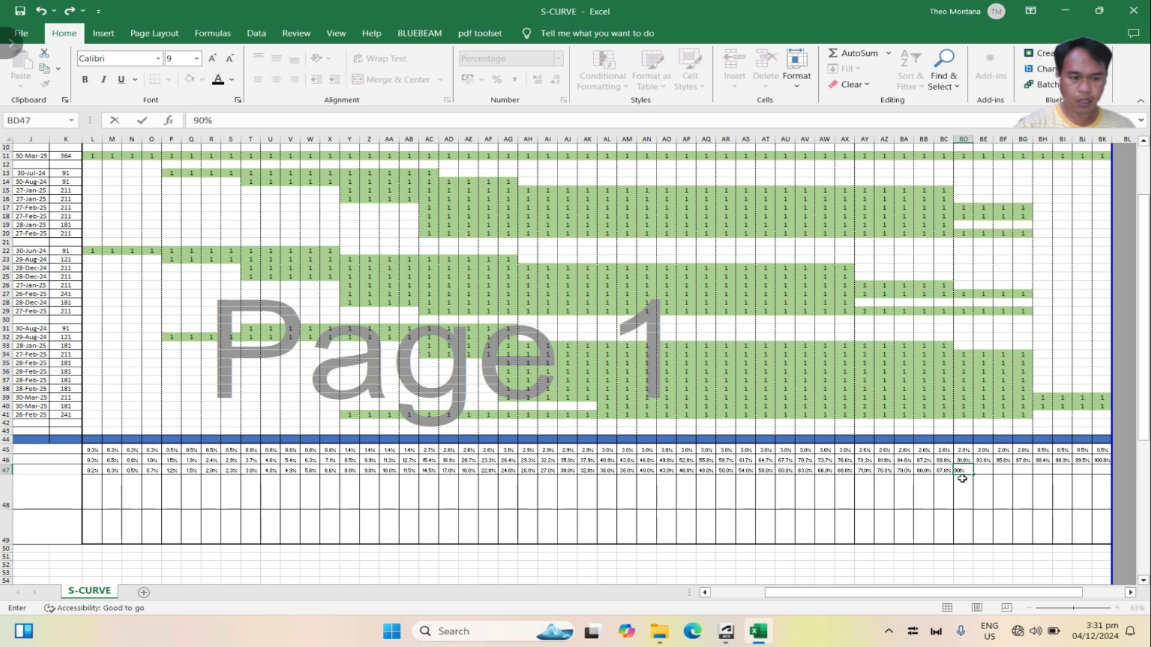
key("Return")
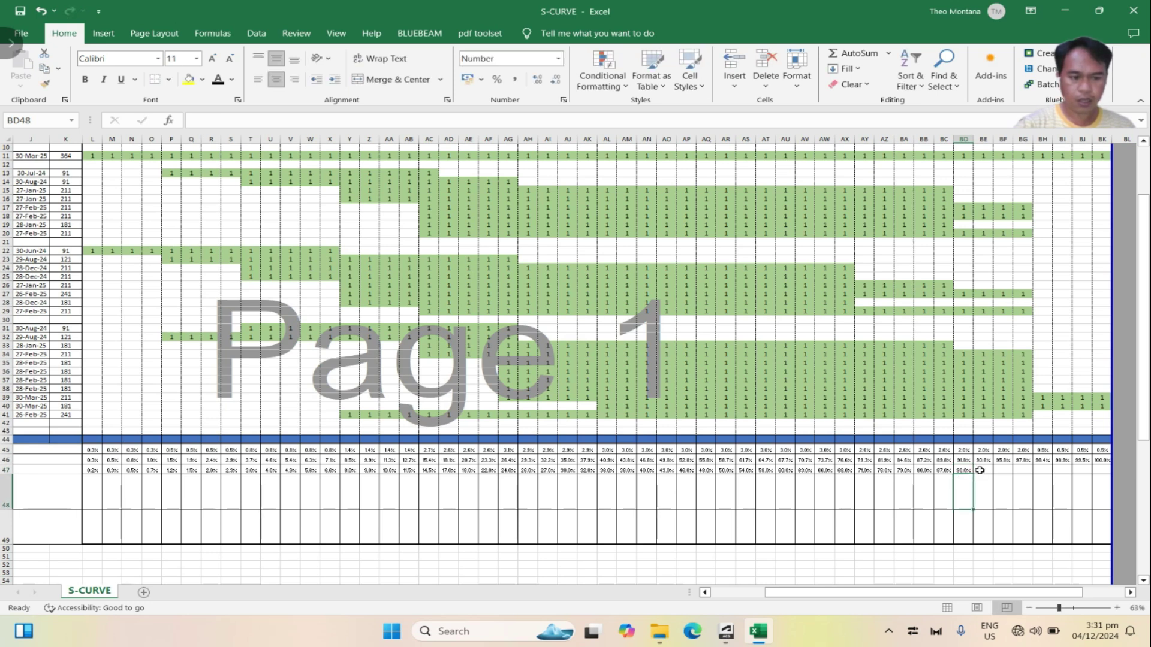
Enter the actual cumulative accomplishment for weeks 46 and 47: 92% in BE47 and 95% in BF47
left_click(979, 471)
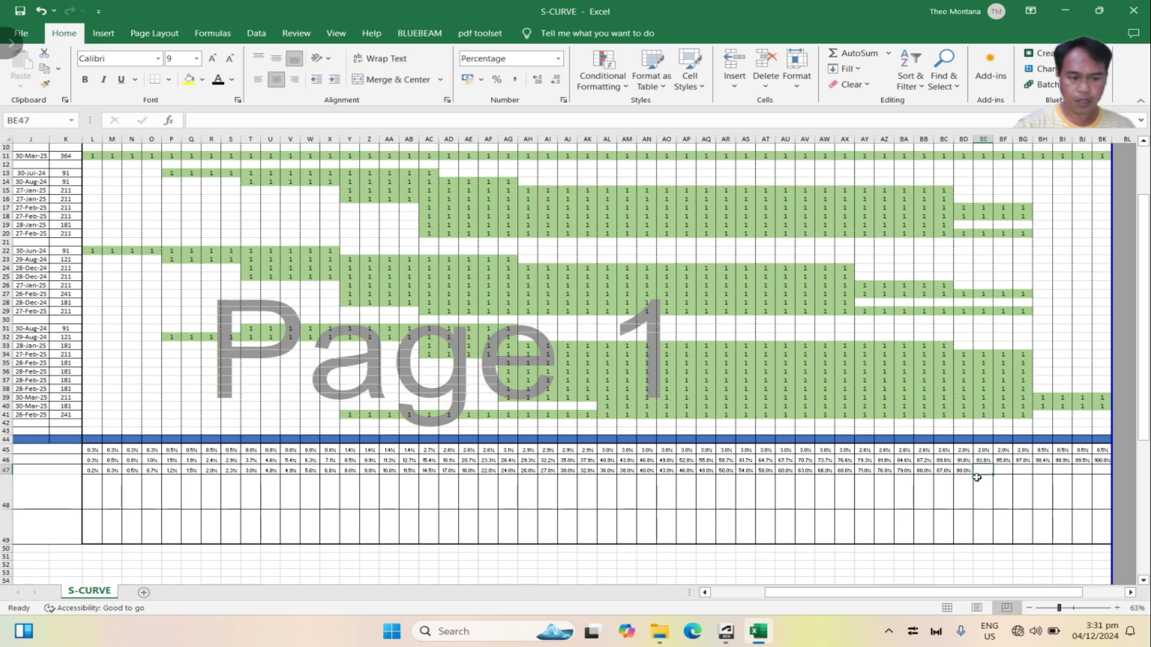
type("9")
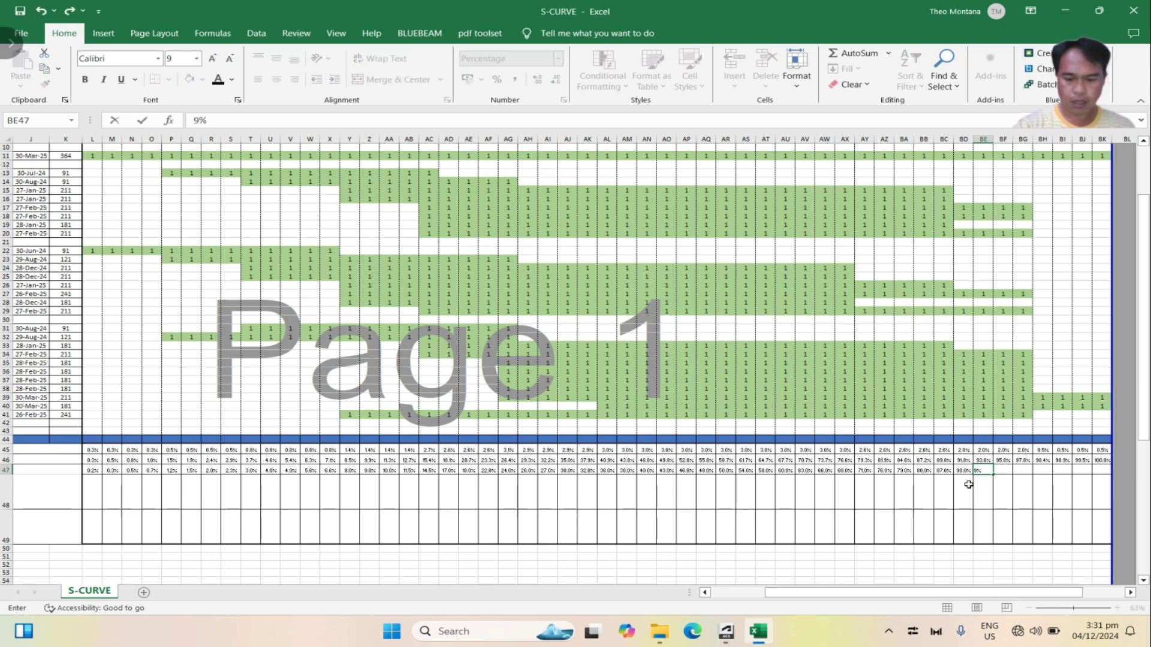
type("2")
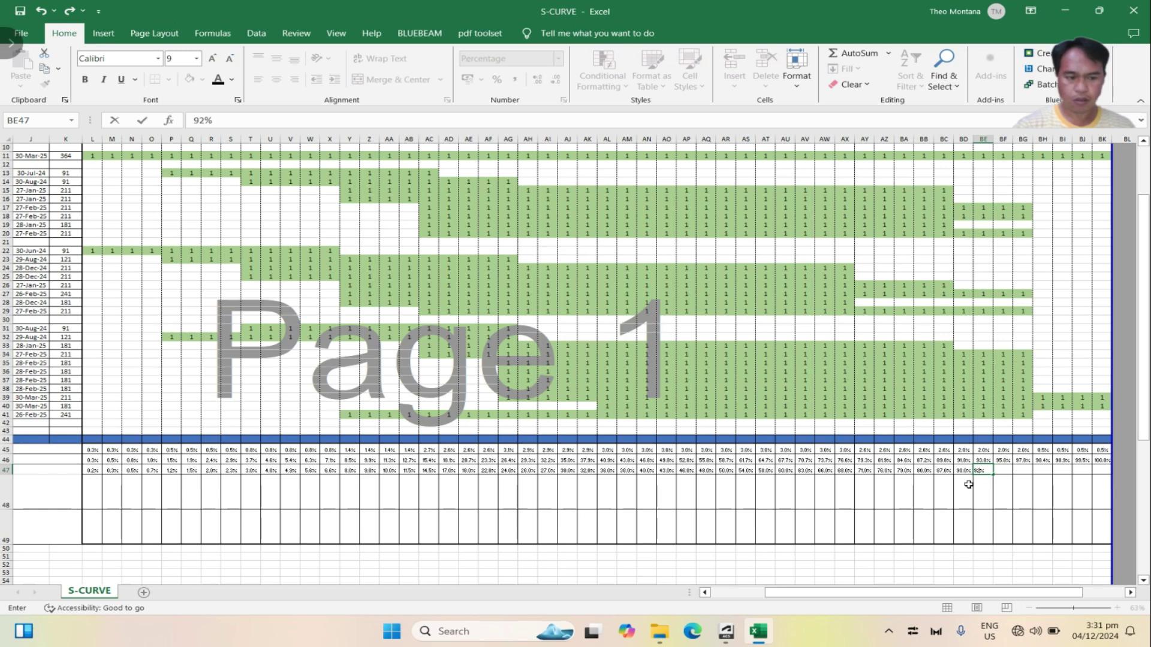
left_click(984, 482)
left_click(999, 472)
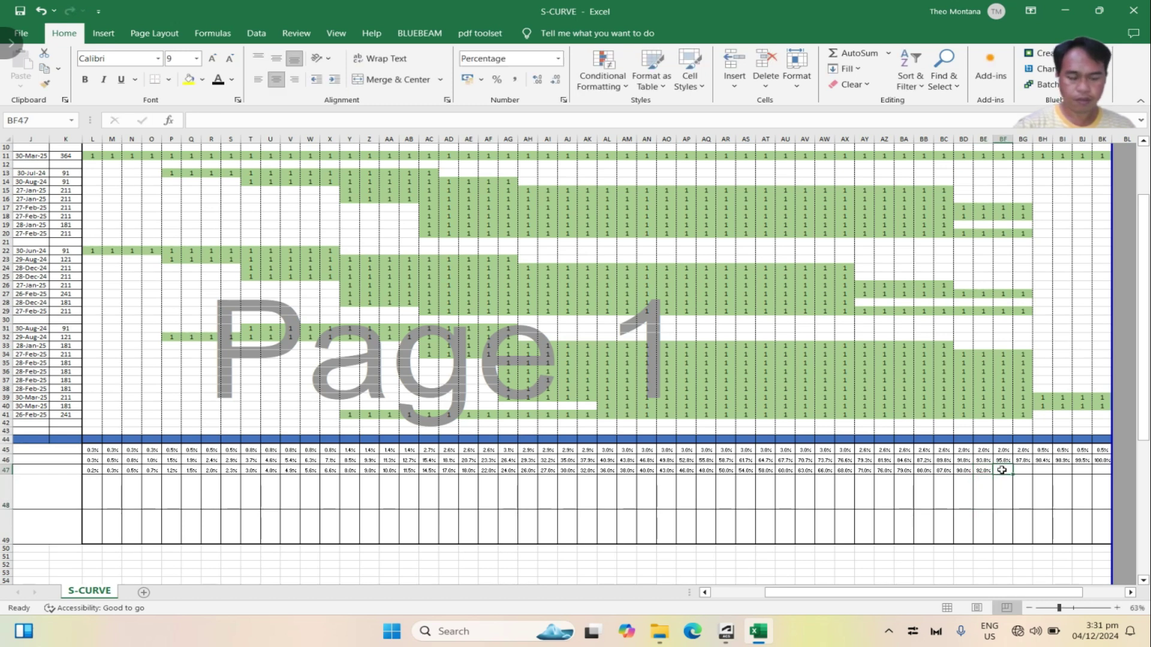
type("9")
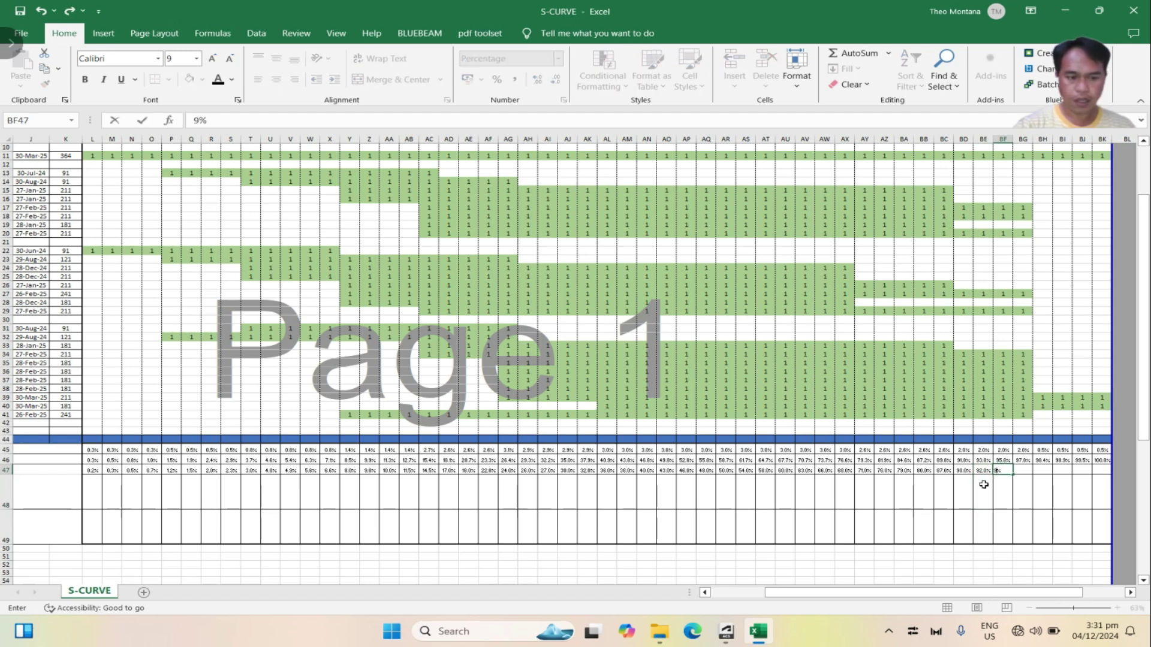
type("5")
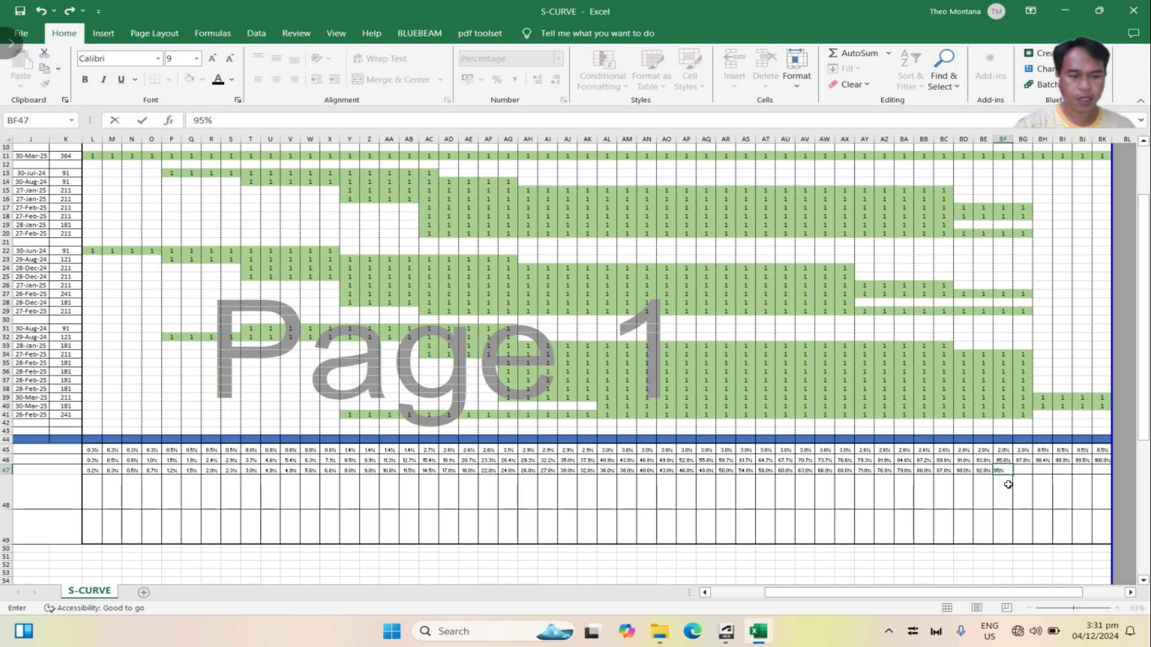
Enter the actual cumulative accomplishment for weeks 48 and 49: 97.8% in BG47 and 98.4% in BH47
left_click(1022, 471)
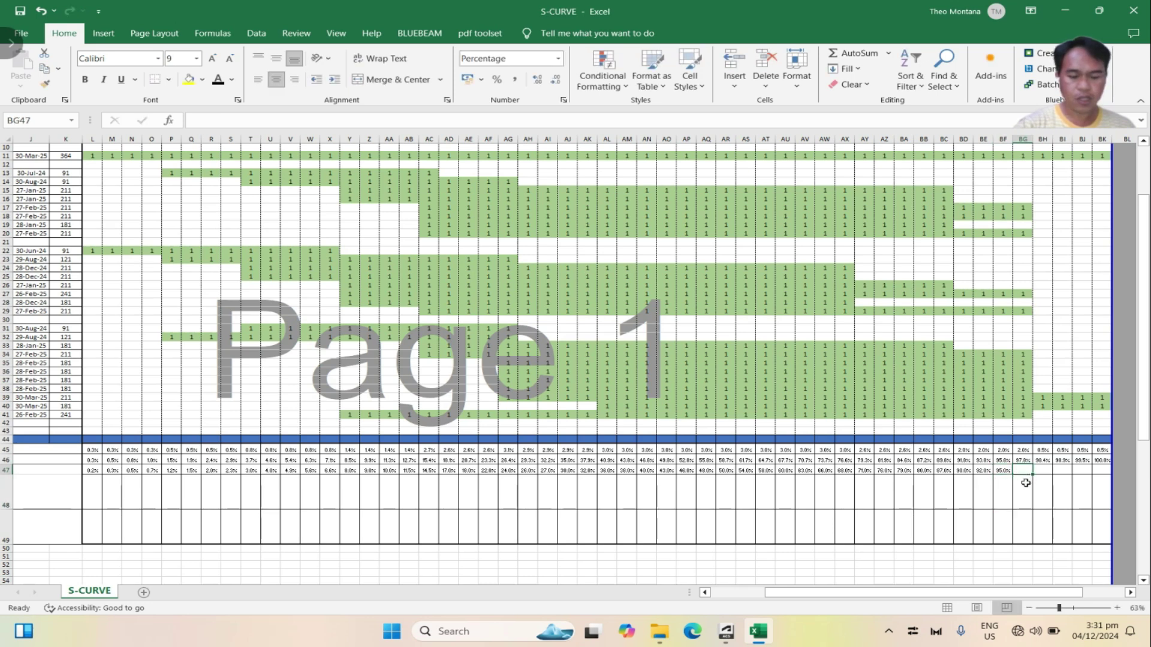
type("97%")
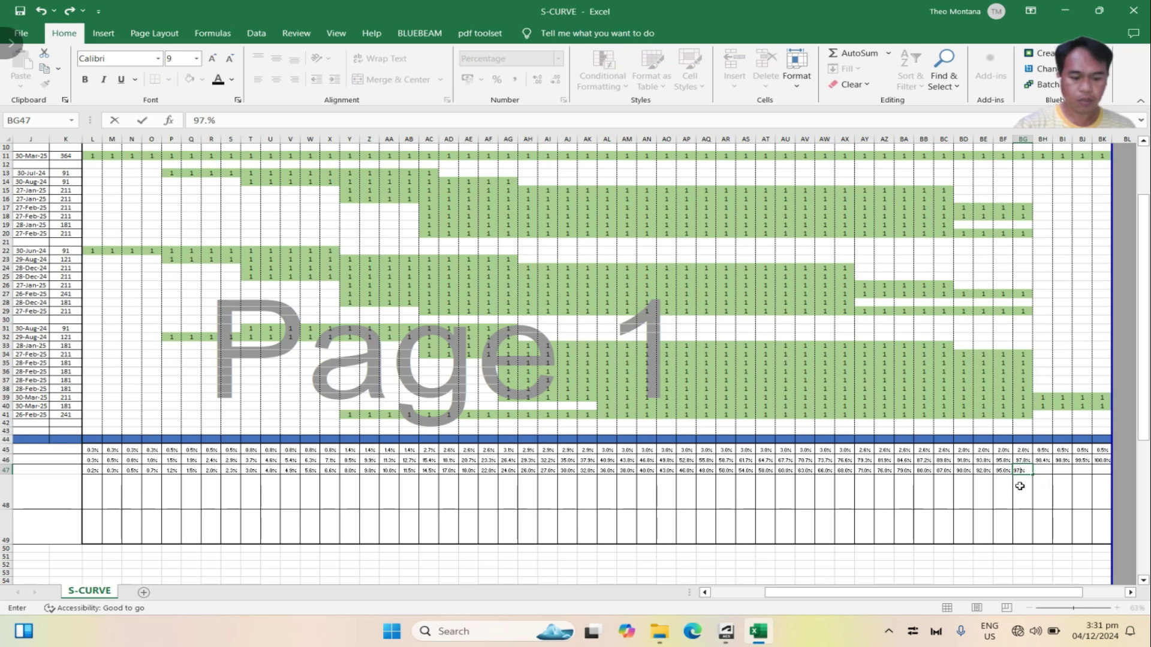
type("8")
key("Tab")
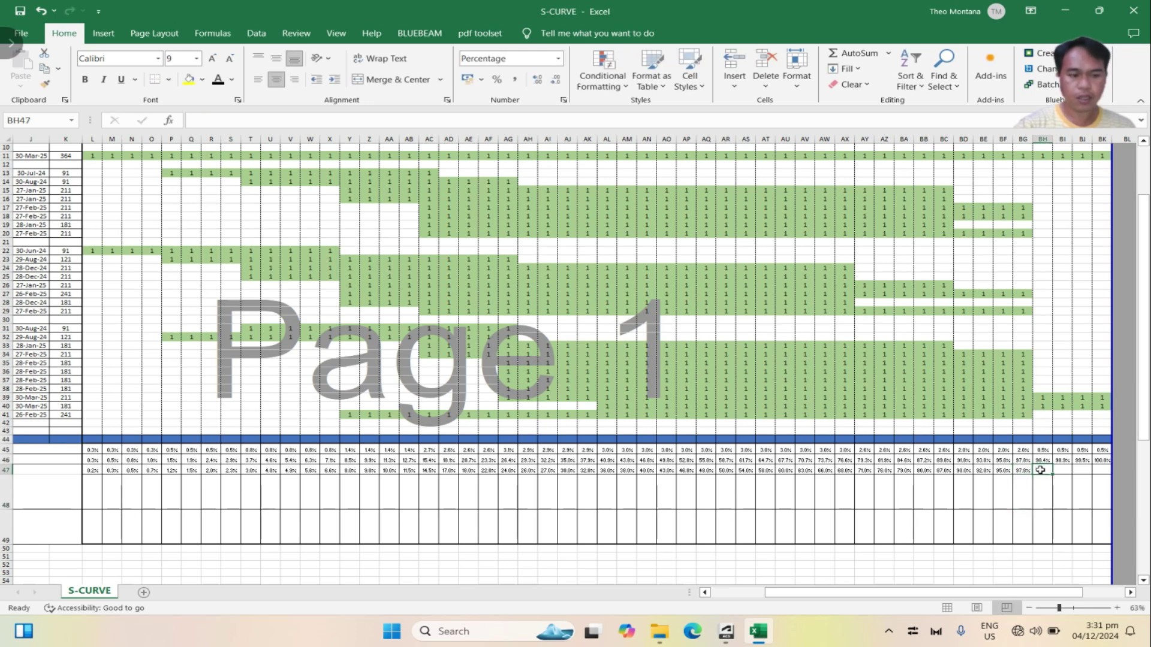
type("98%")
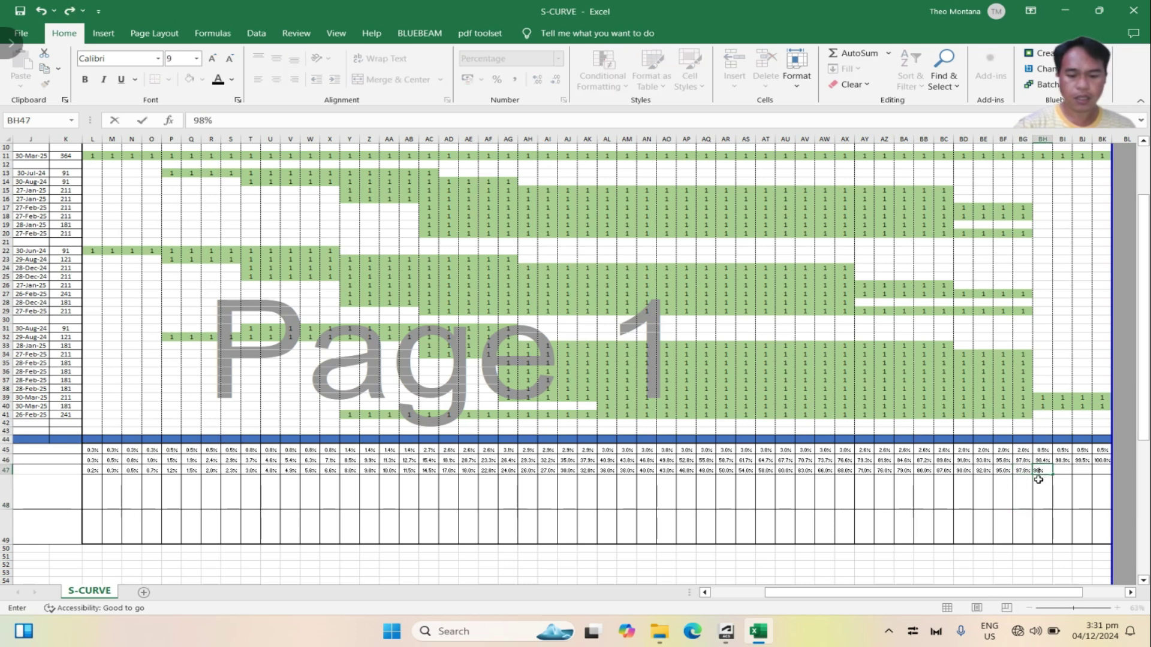
type("4")
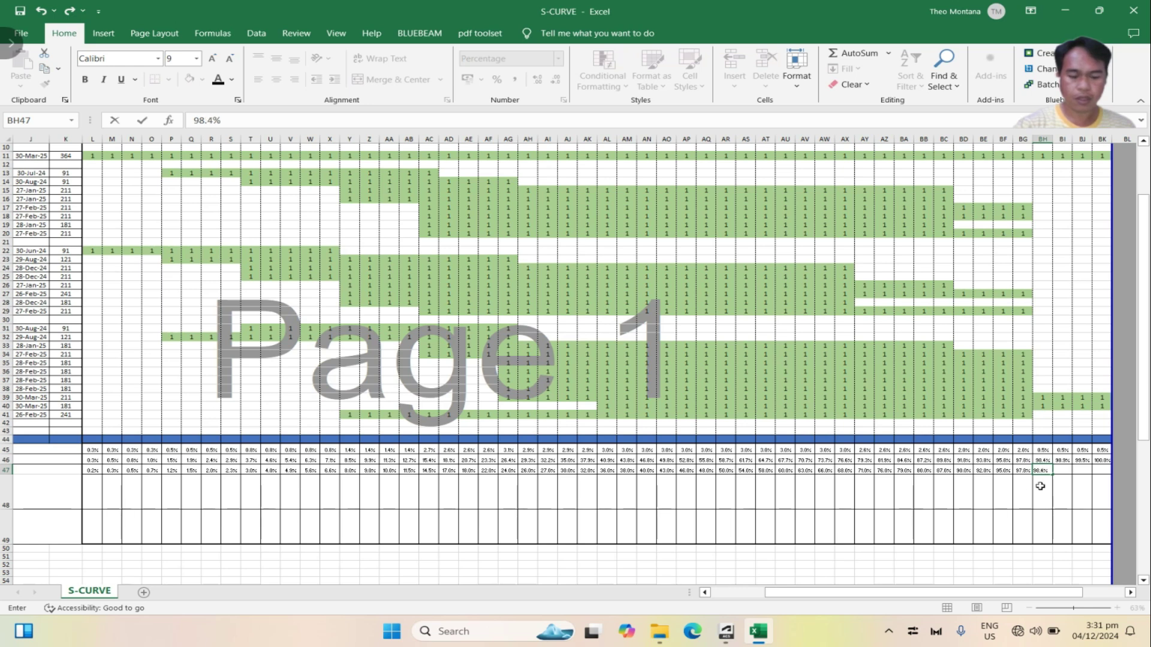
key("Tab")
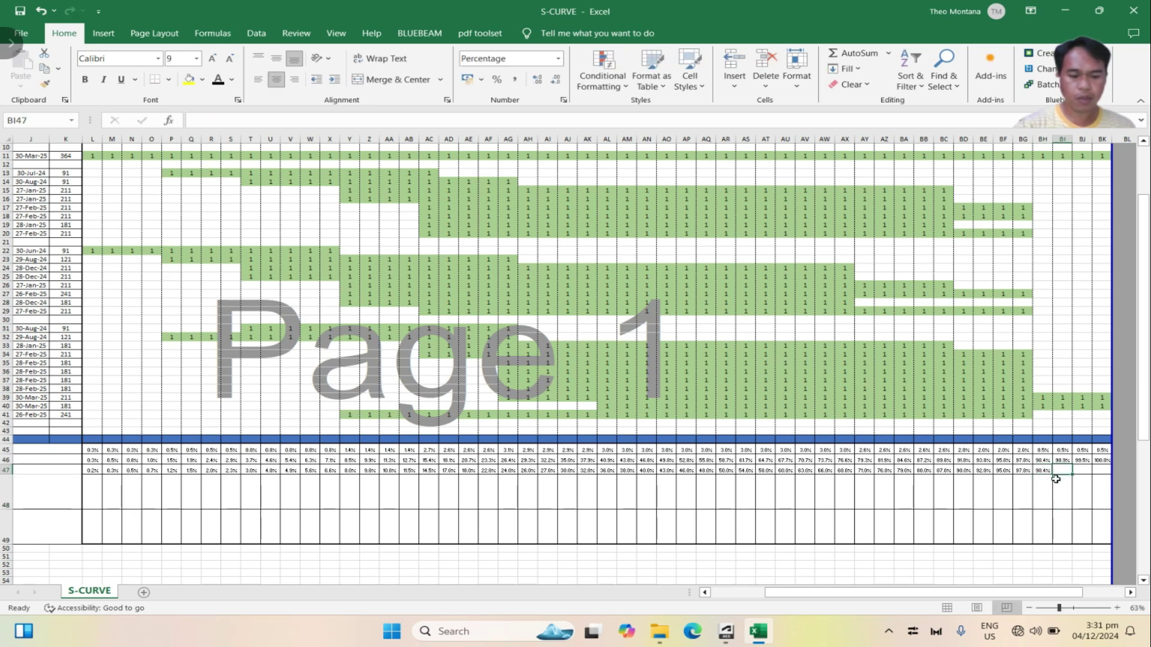
Enter the actual cumulative accomplishment for weeks 50 to 52: 98.9% in BI47, 99.5% in BJ47 and 100% in BK47
type("98.")
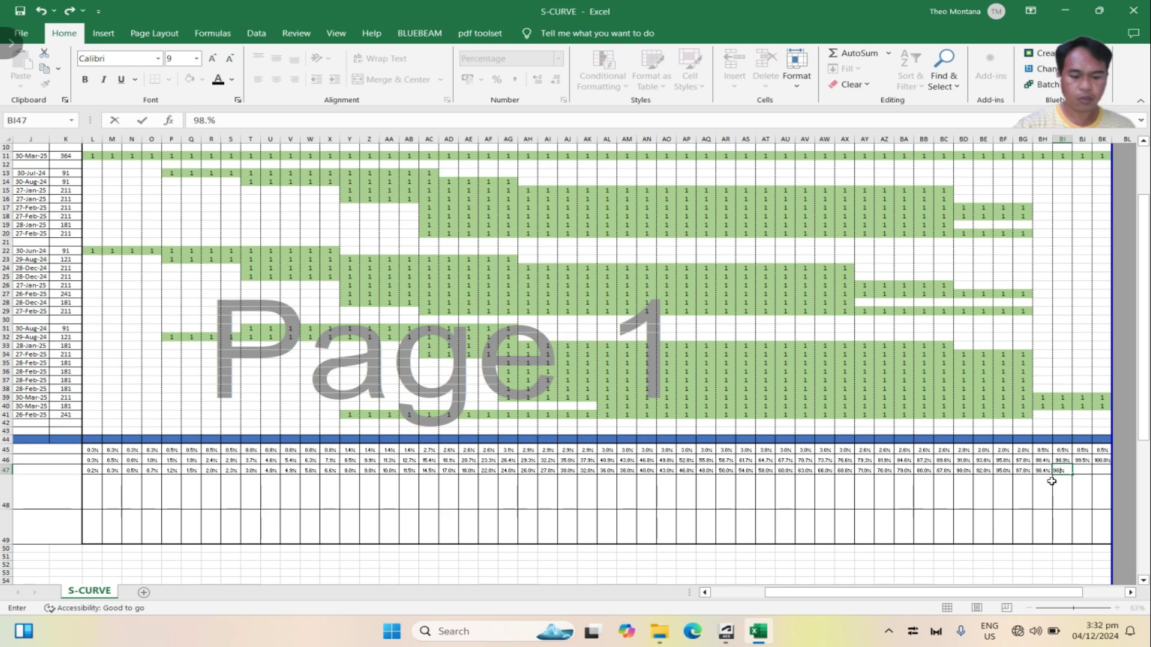
type("9")
key("Return")
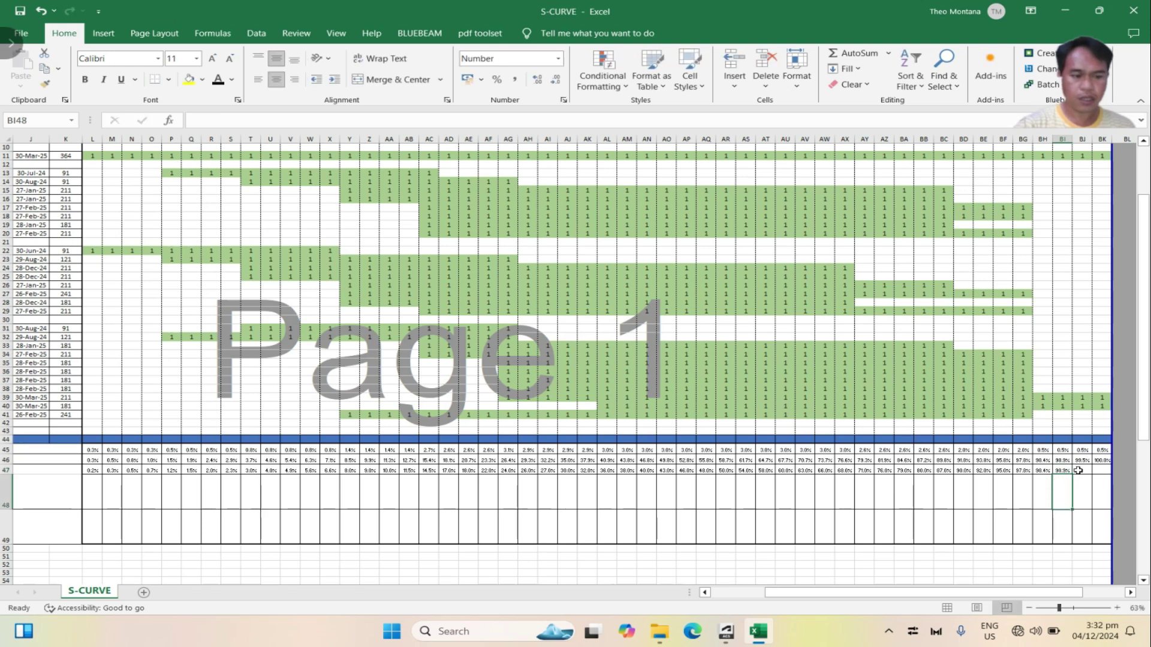
left_click(1078, 471)
type("99.")
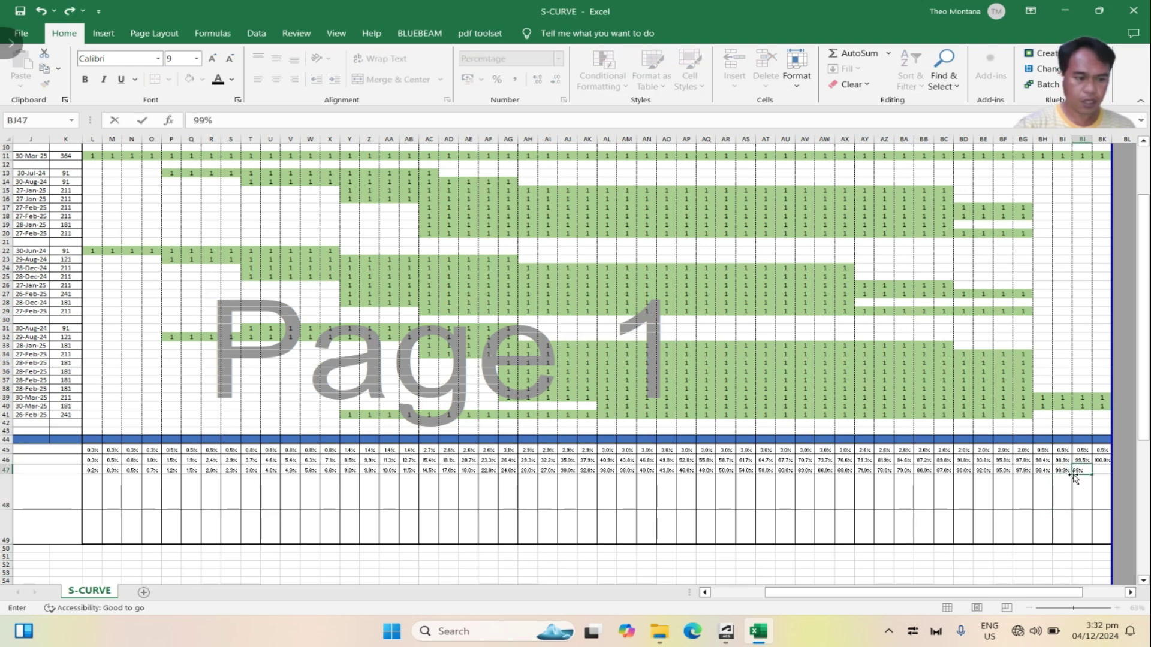
type("5")
left_click(1096, 470)
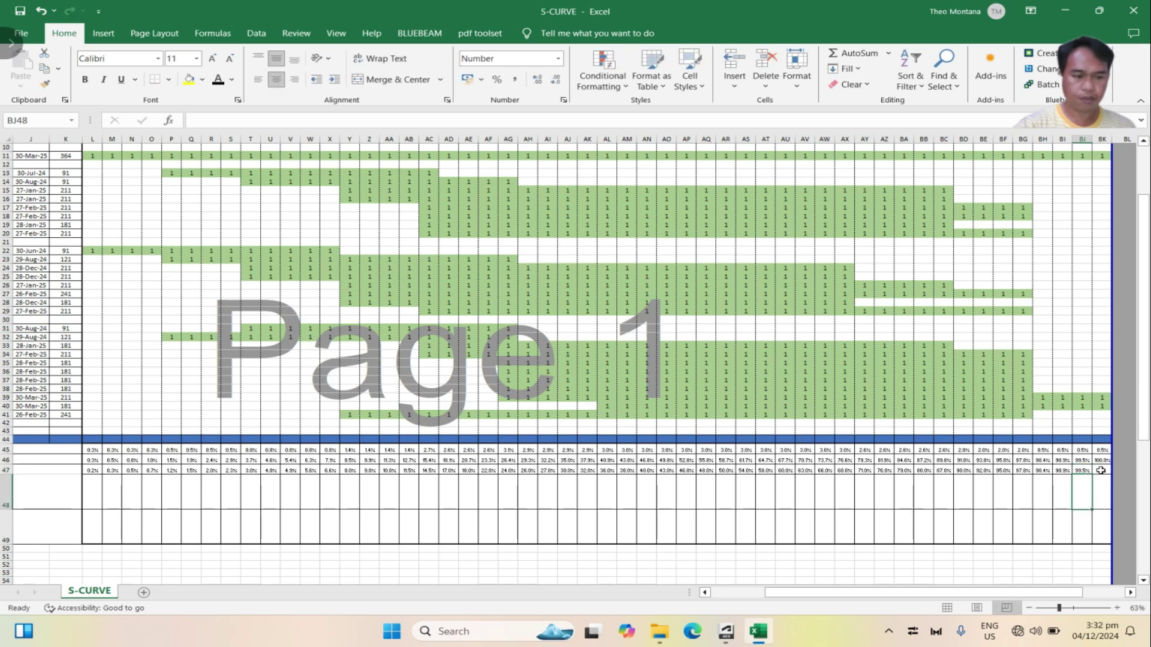
type("100")
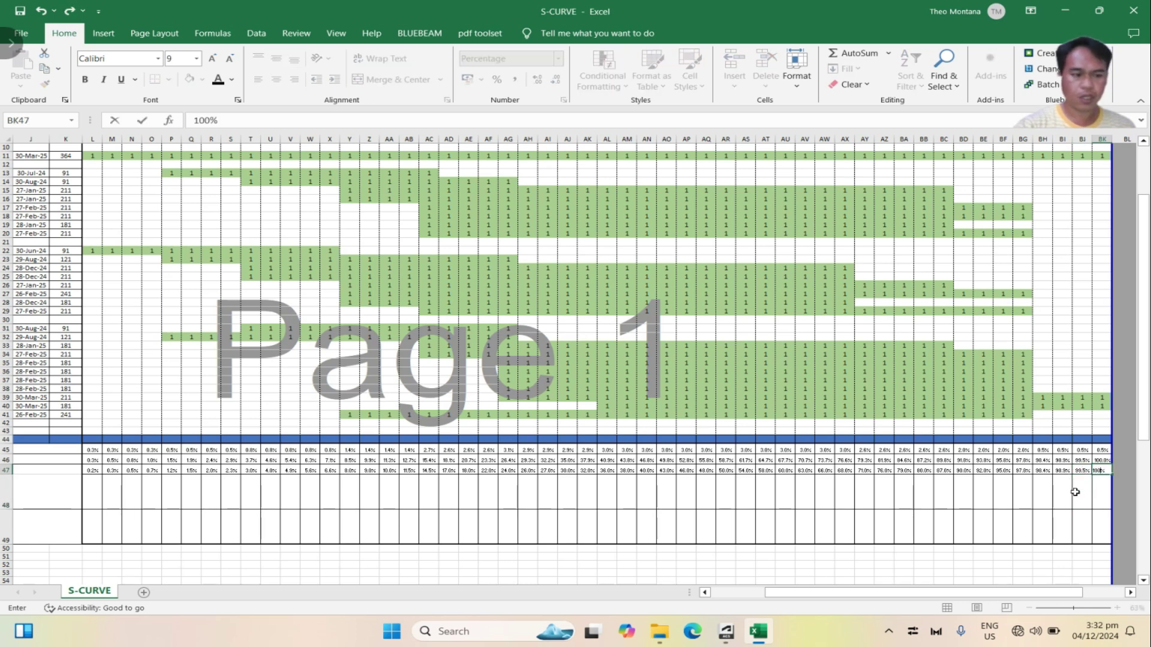
key("Return")
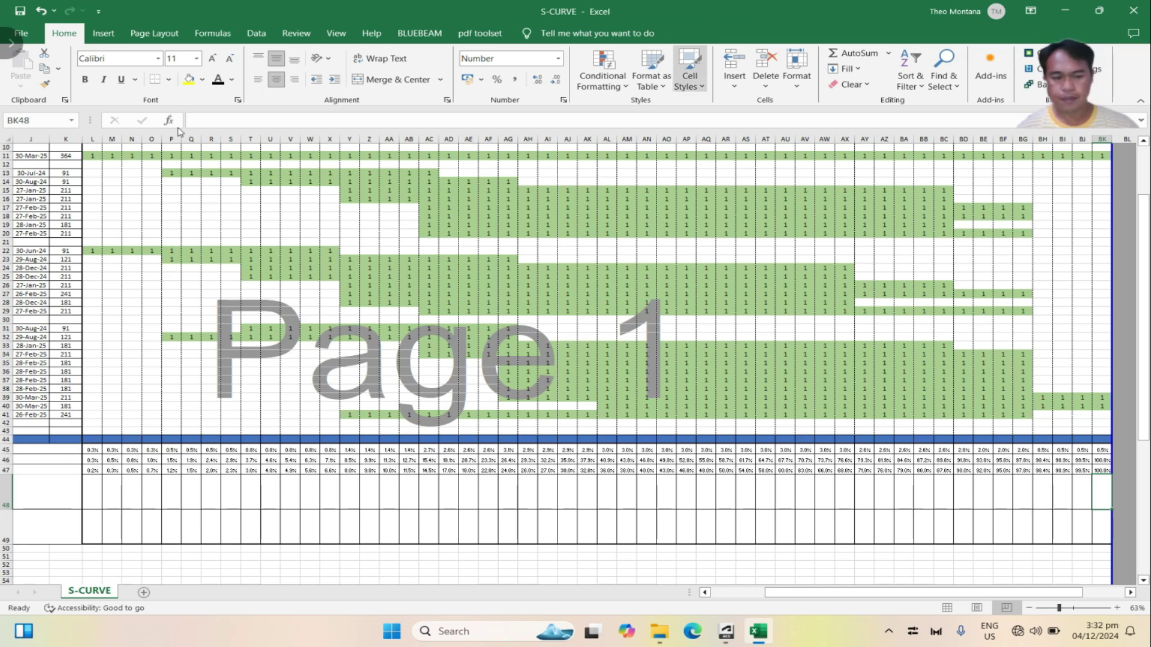
Compute the first week's projected cash flow in L48 with =L46*$F$43, keeping the total amount as an absolute reference
left_click_drag(827, 596, 773, 606)
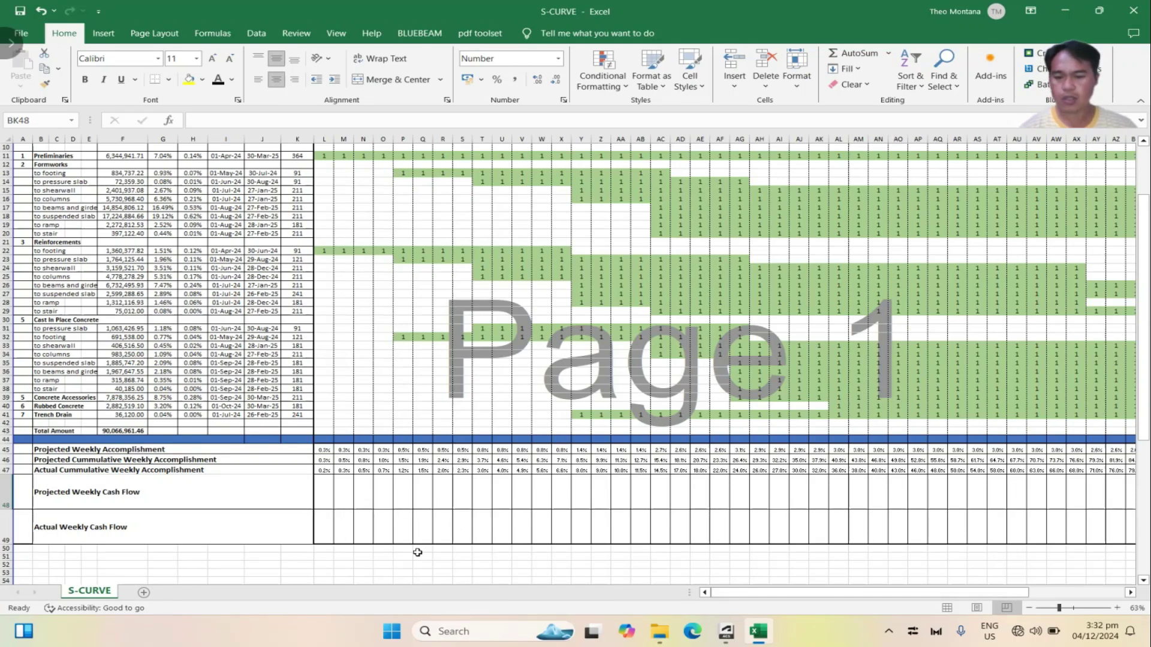
left_click(324, 500)
type("=")
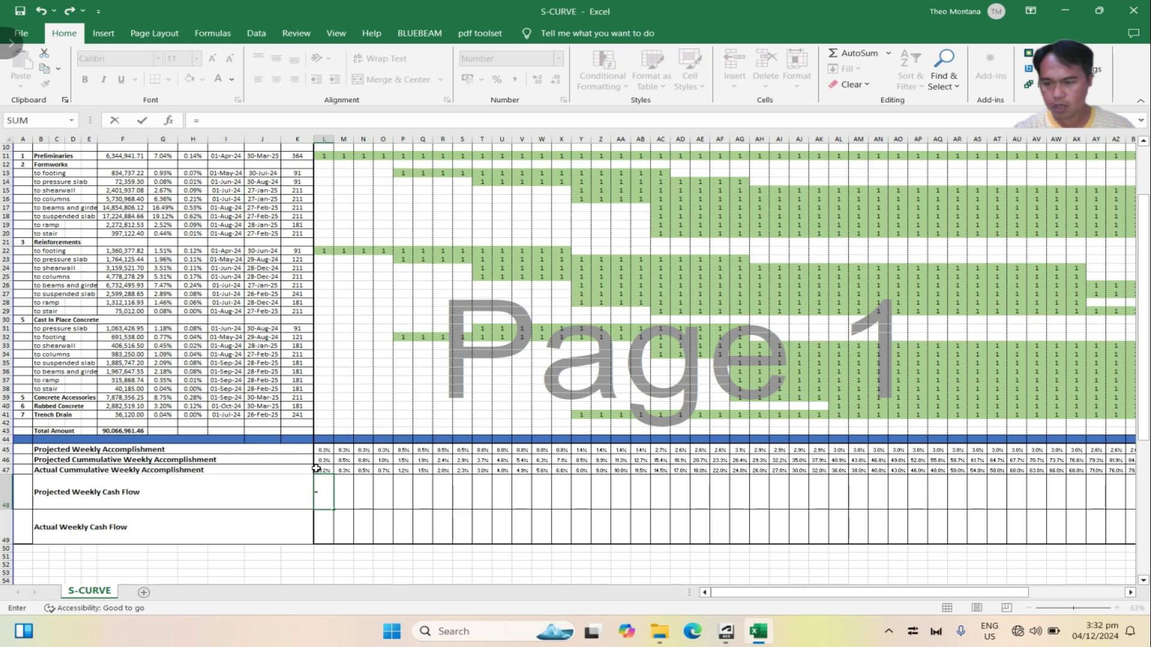
left_click(324, 460)
type("*")
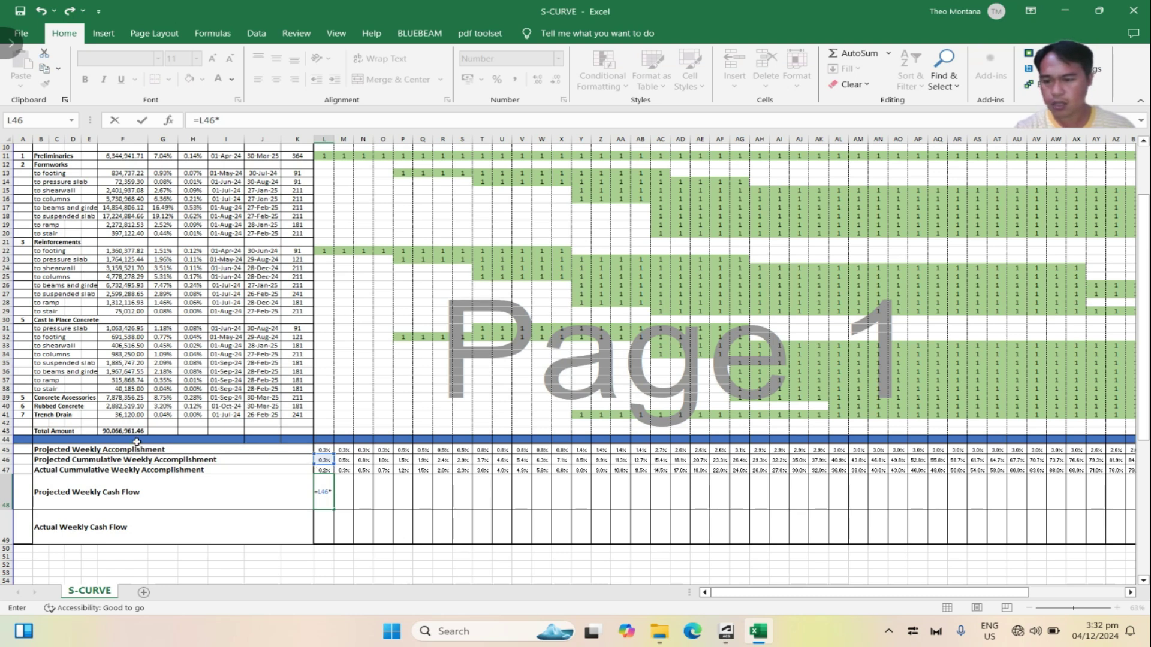
left_click(124, 430)
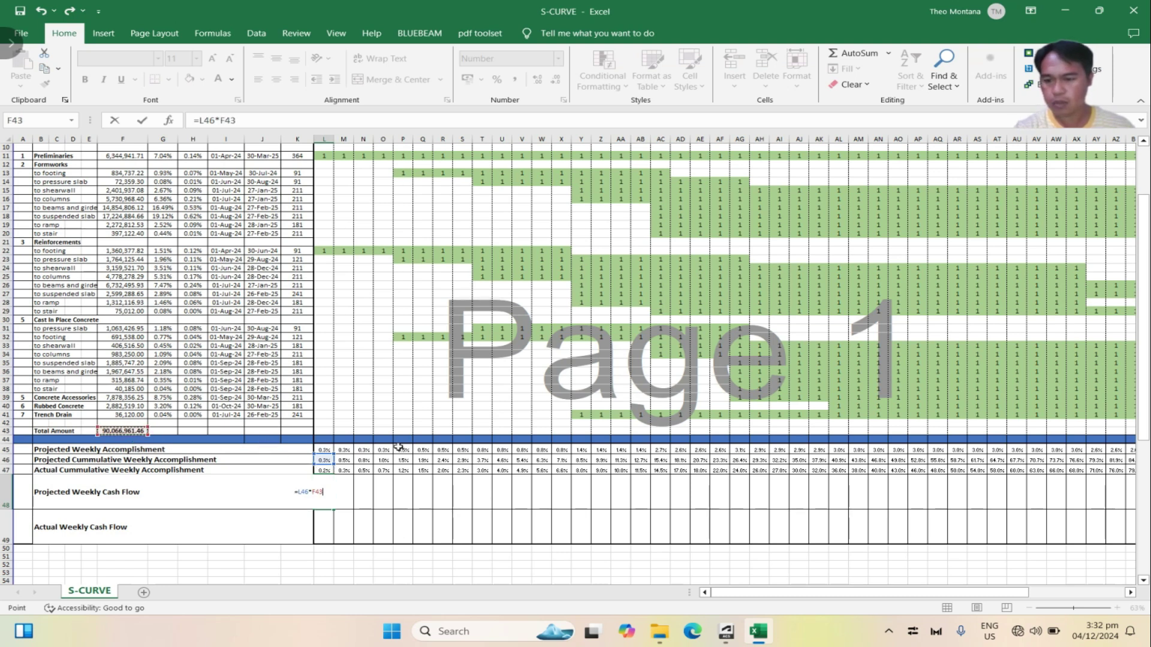
left_click(221, 121)
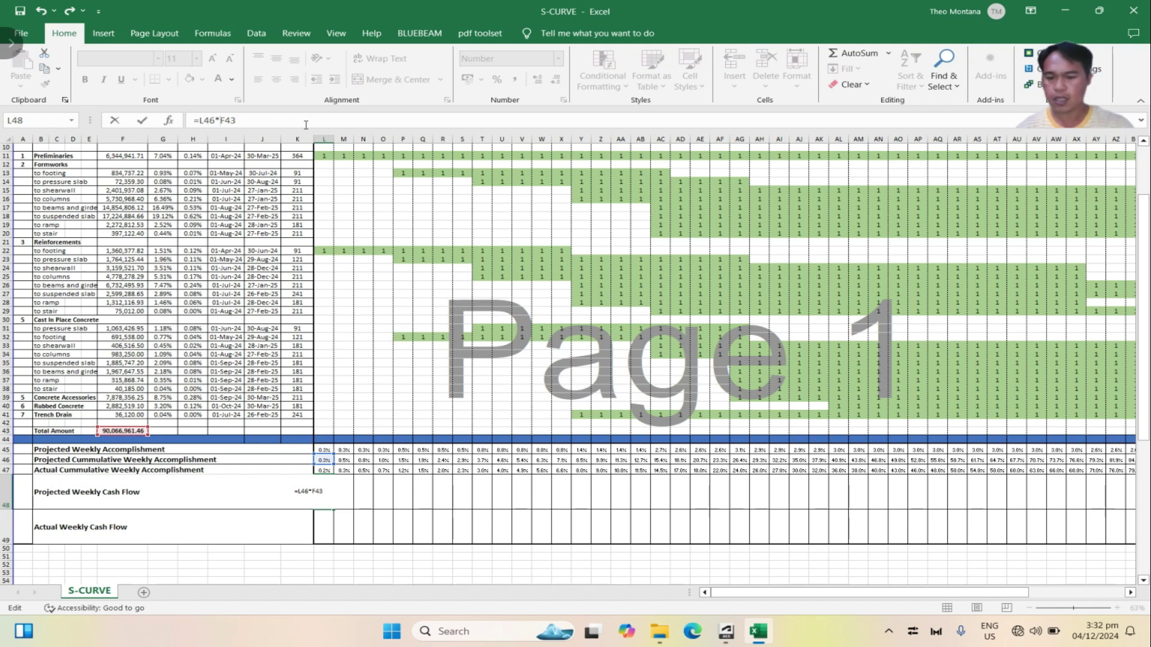
type("$F")
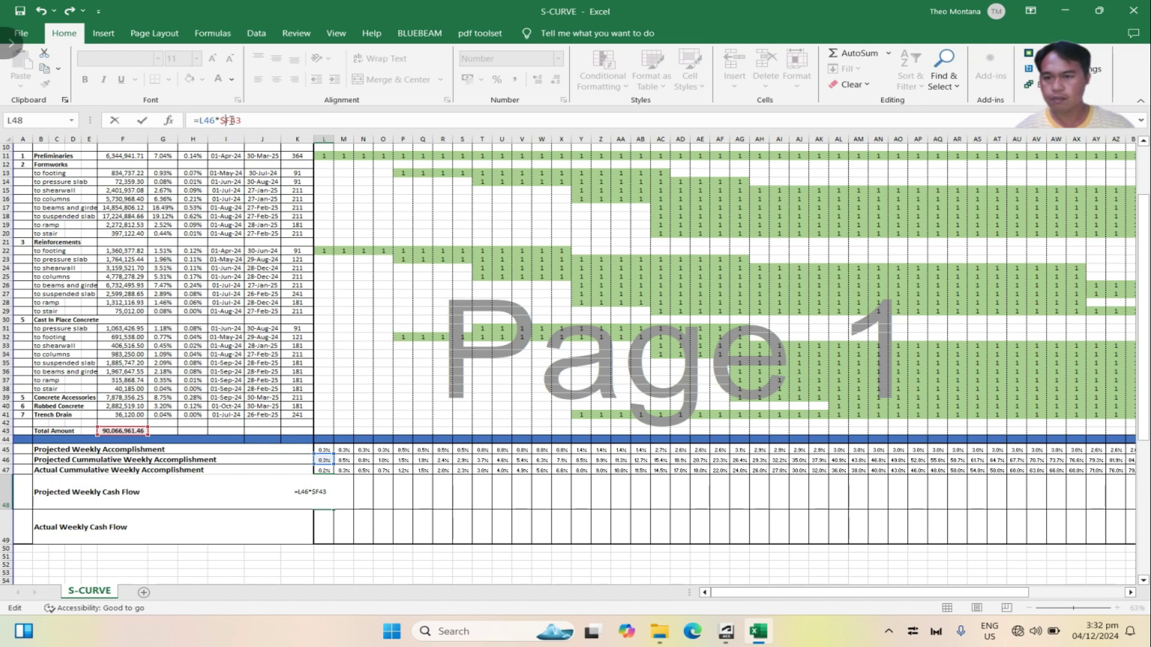
type("$")
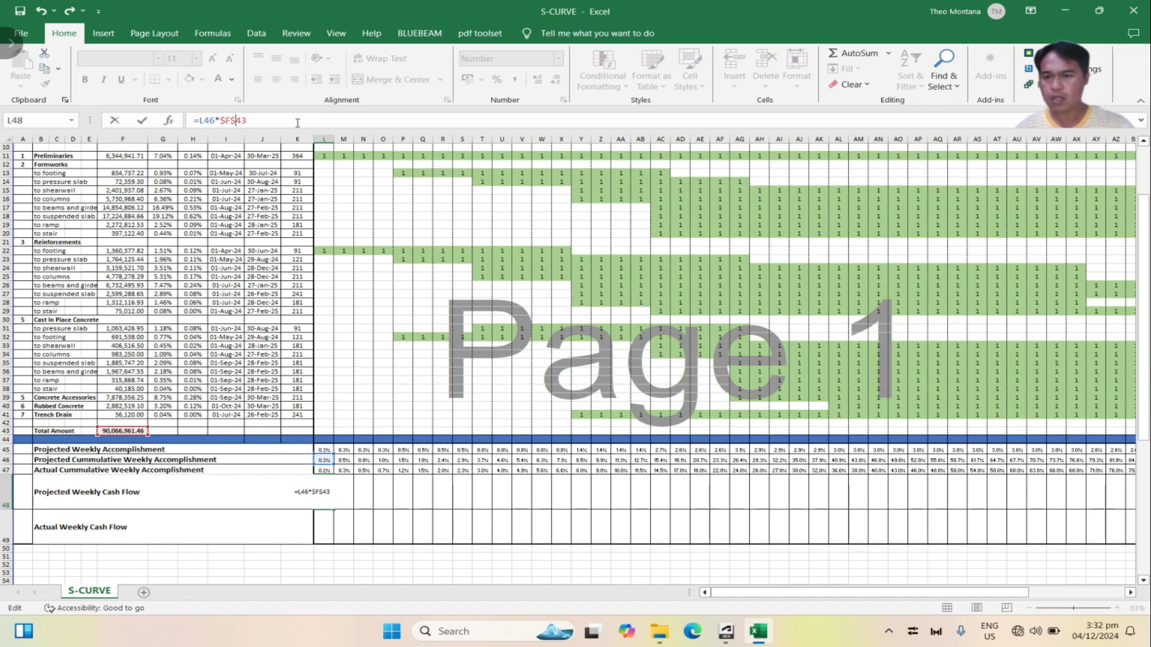
key("Return")
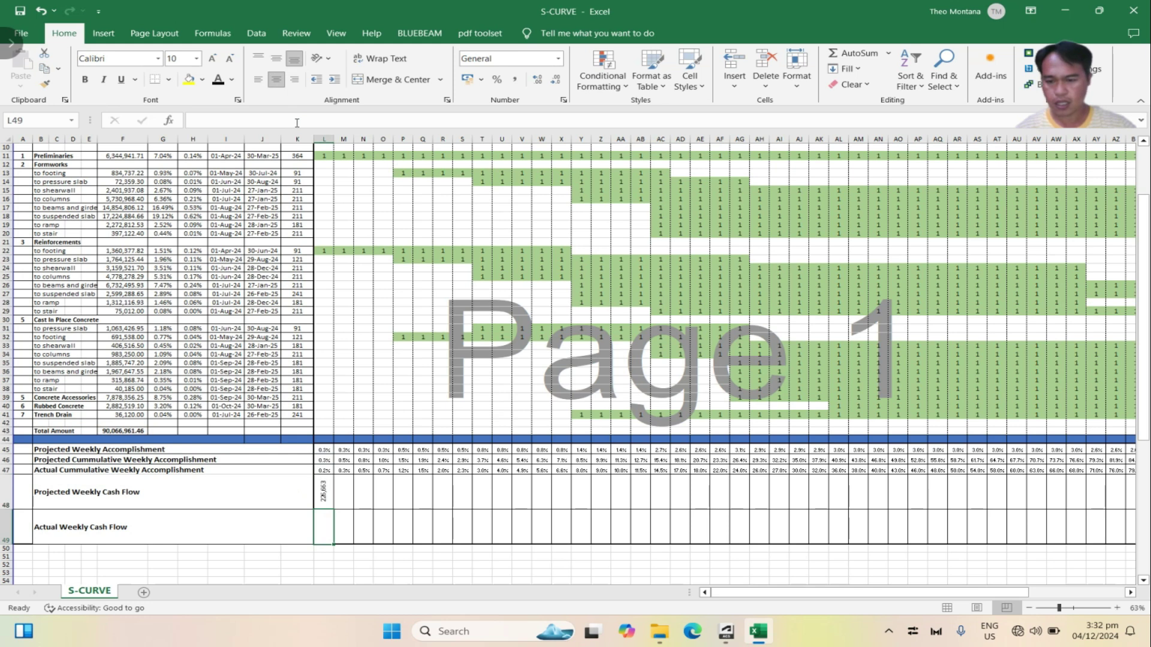
Fill the projected weekly cash flow formula from L48 across to BK48 and check the formula in the last cell
left_click(324, 493)
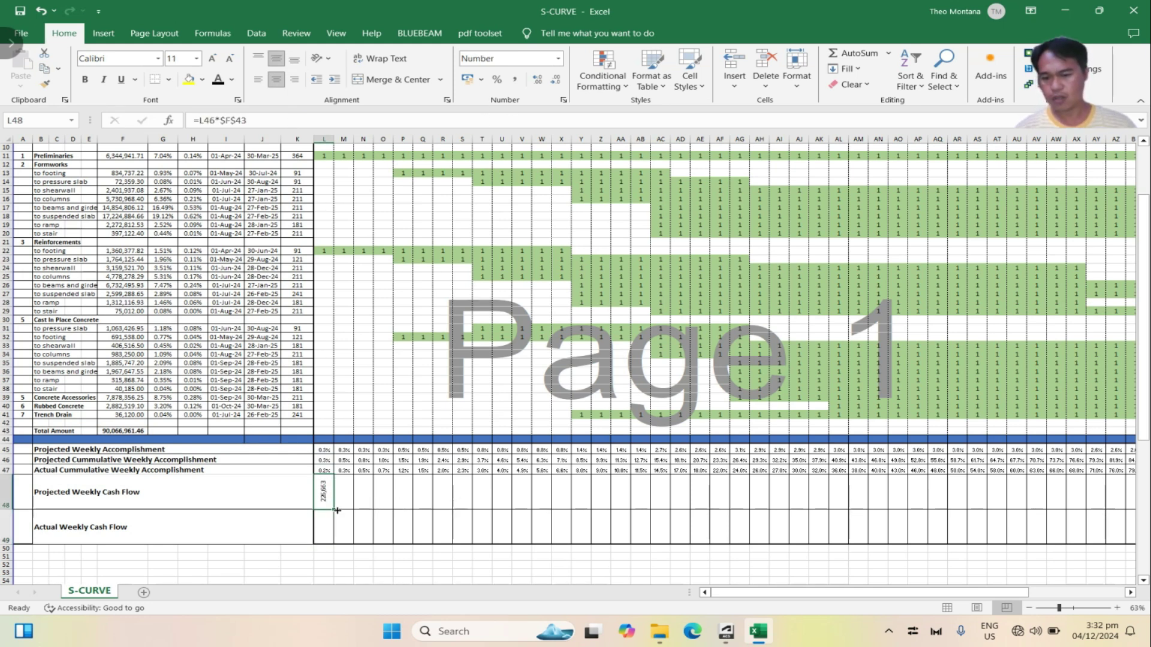
left_click_drag(333, 509, 1071, 502)
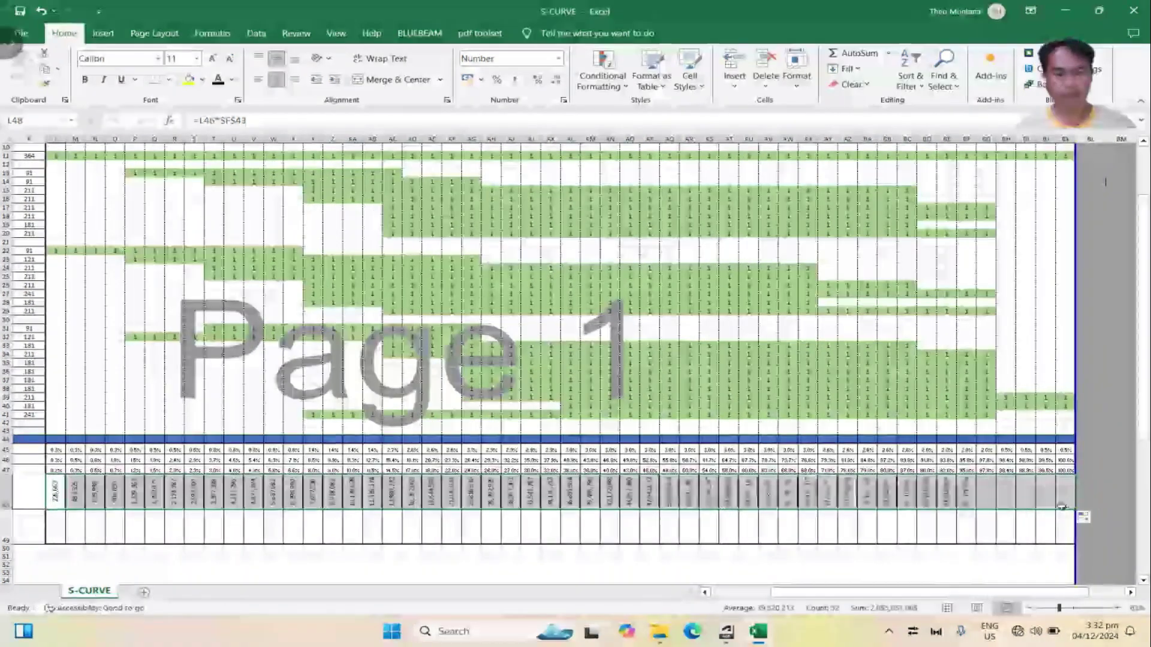
double_click(1063, 495)
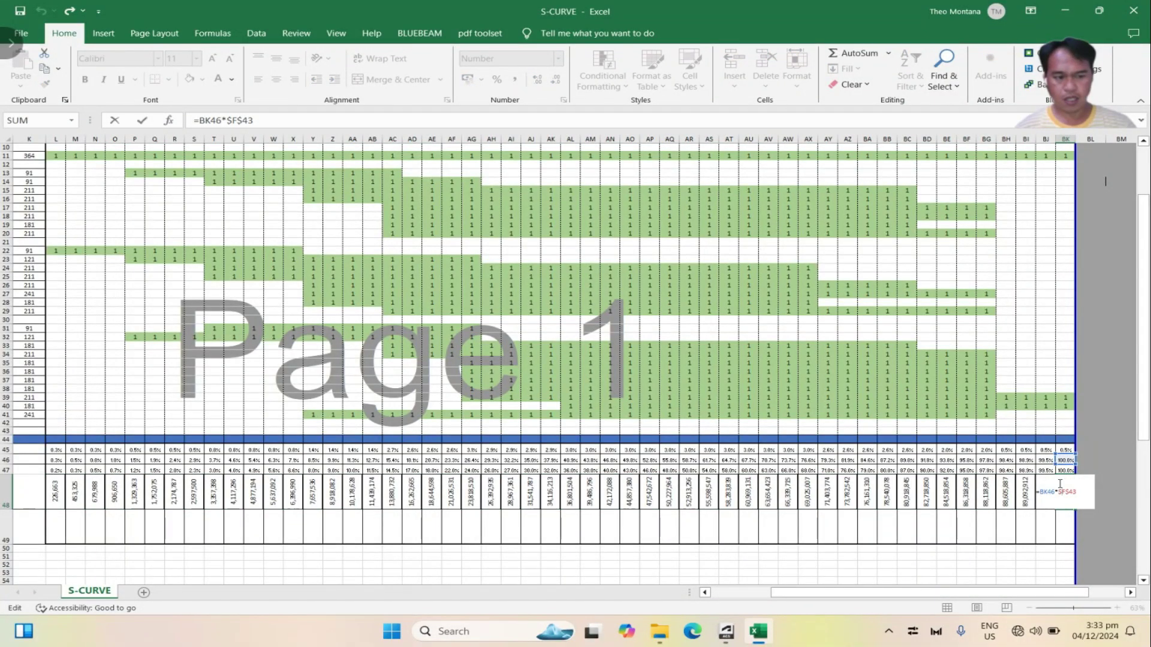
Apply solid vertical borders between the cells of the projected weekly cash flow row, L48 to BK48
left_click_drag(995, 593, 795, 596)
left_click_drag(91, 492, 1079, 497)
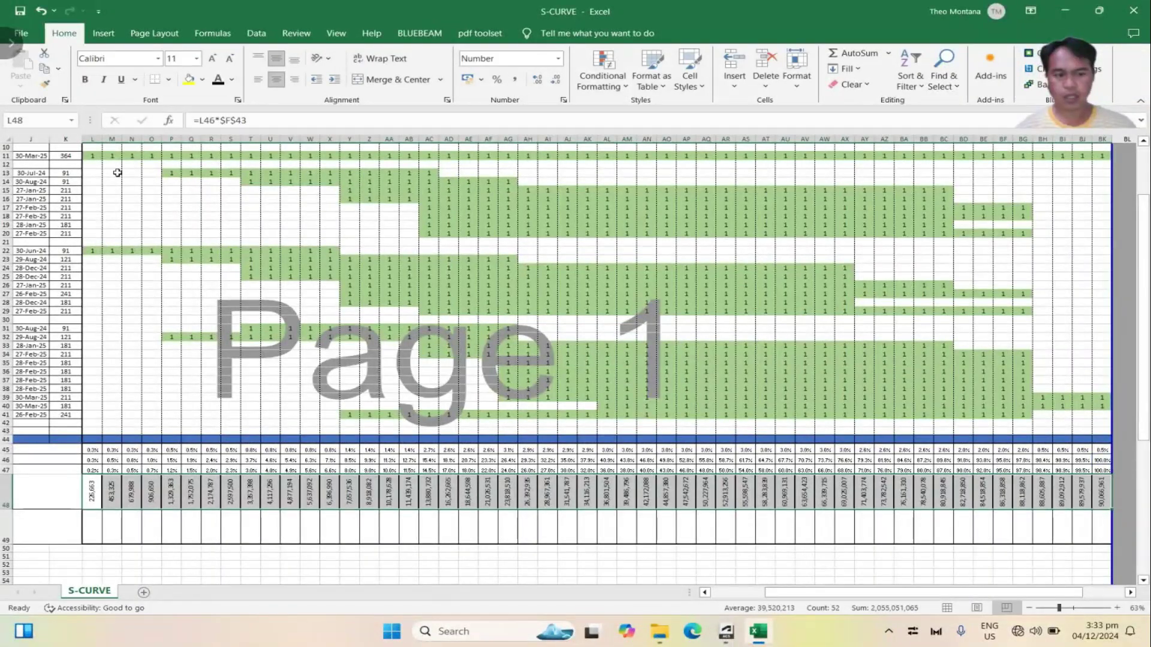
left_click(237, 100)
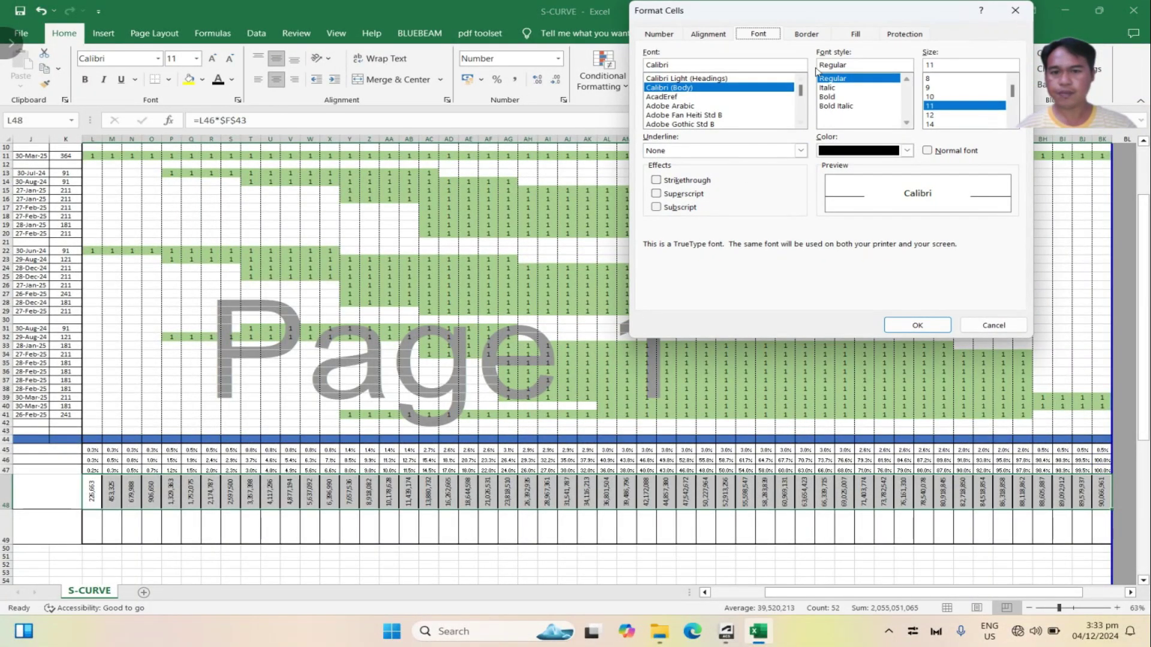
left_click(806, 33)
left_click(673, 147)
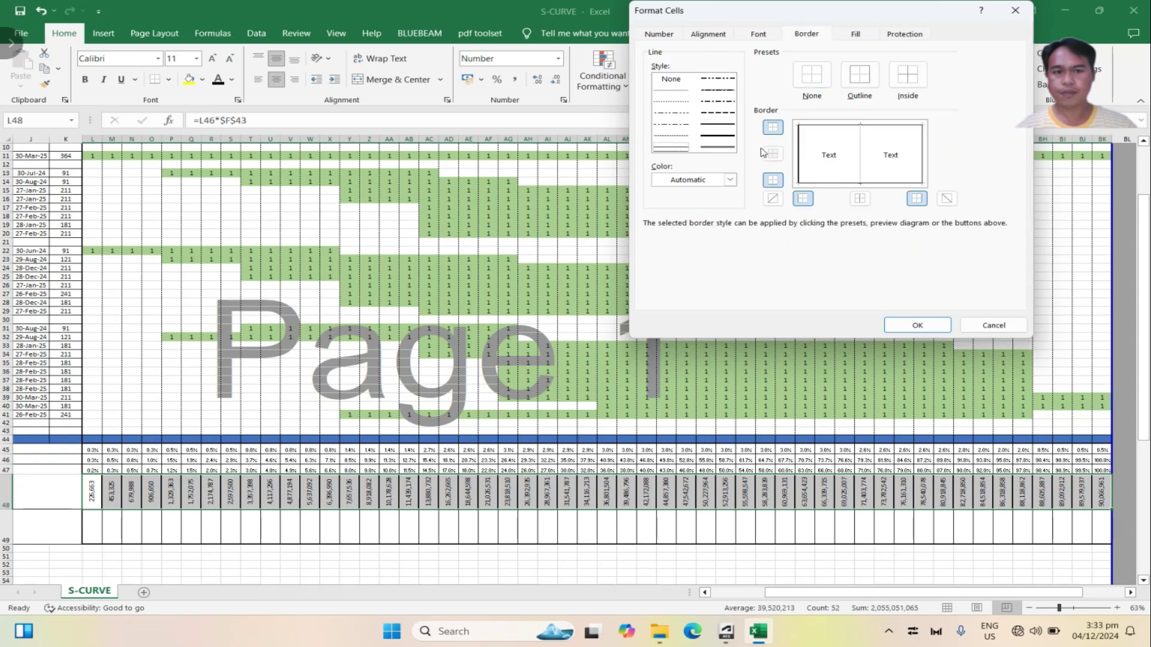
left_click(859, 150)
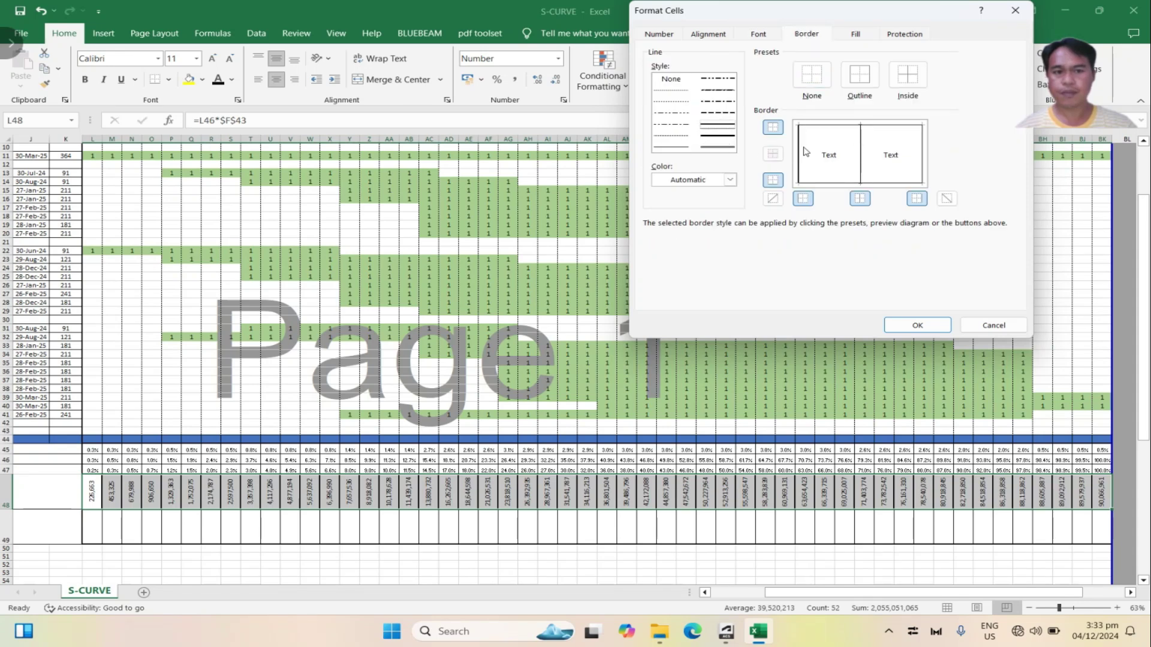
left_click(917, 325)
Compute the first week's actual cash flow in L49 by multiplying L47 by the total amount in F43
left_click(84, 531)
left_click_drag(787, 596, 705, 599)
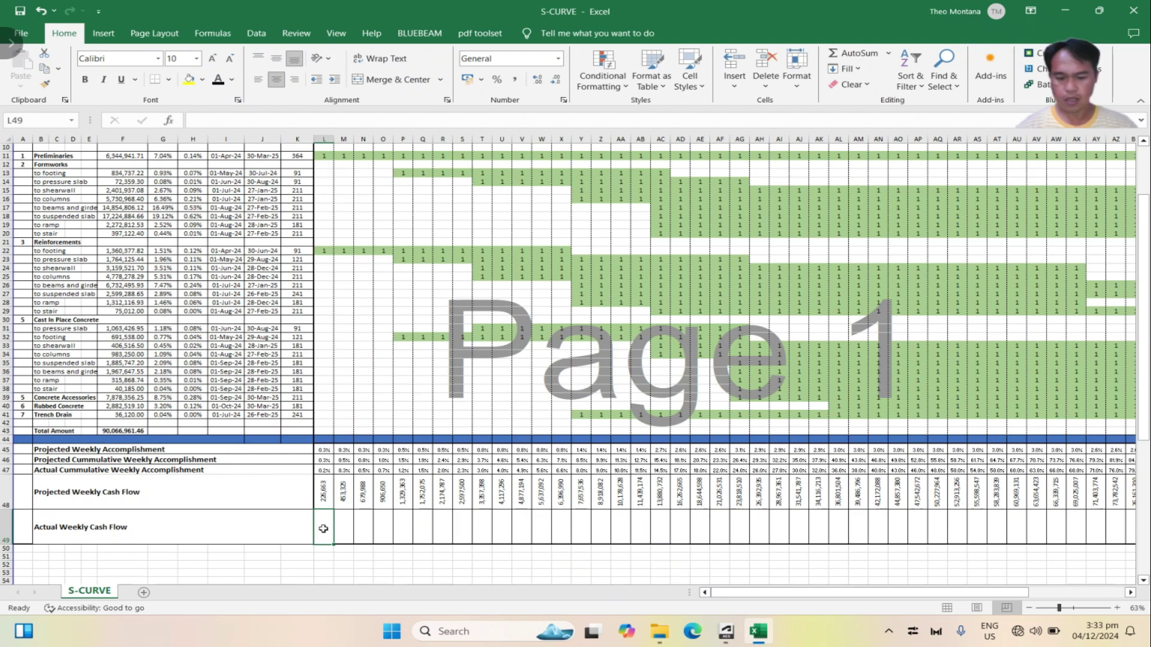
type("=")
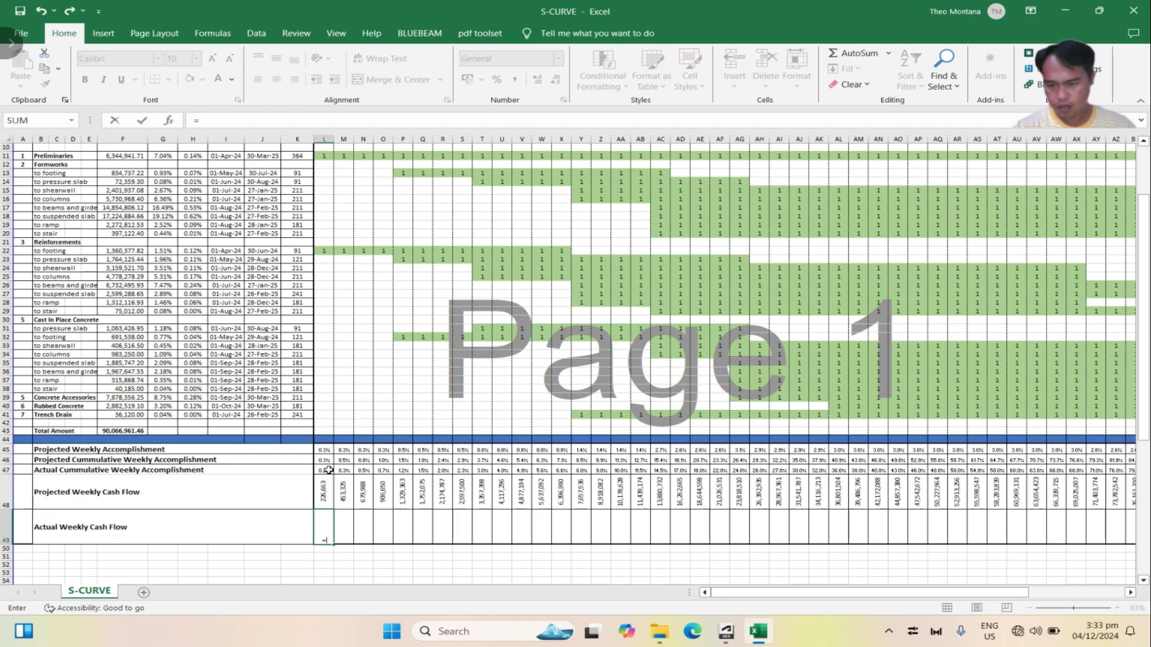
left_click(328, 470)
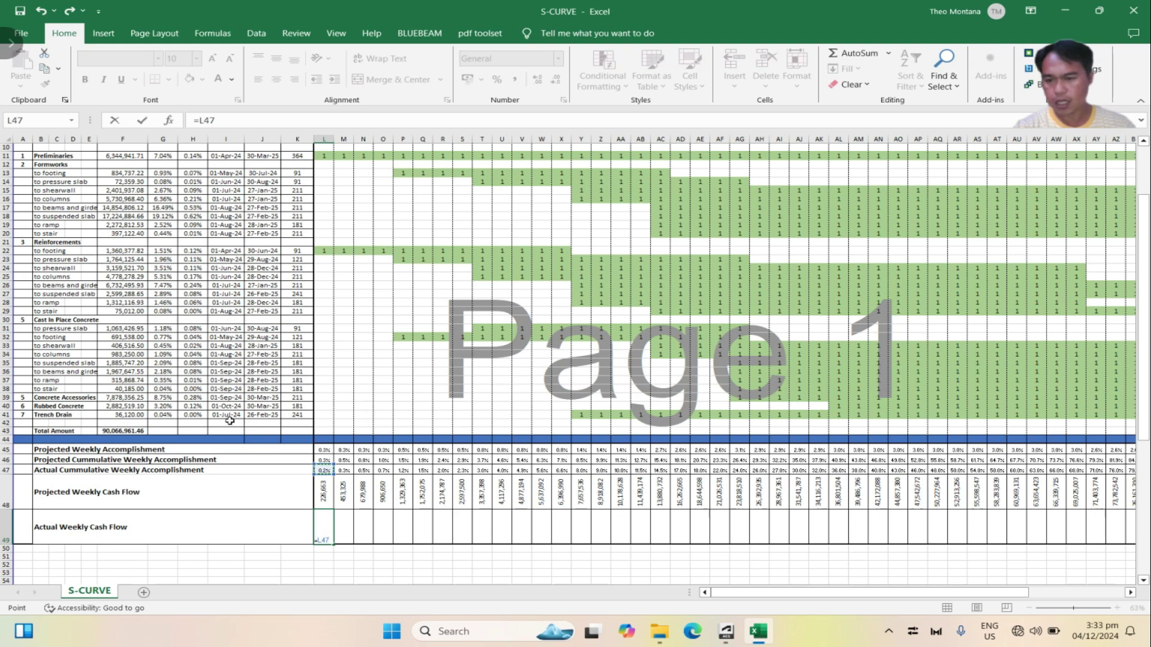
type("*")
left_click(118, 431)
key("Return")
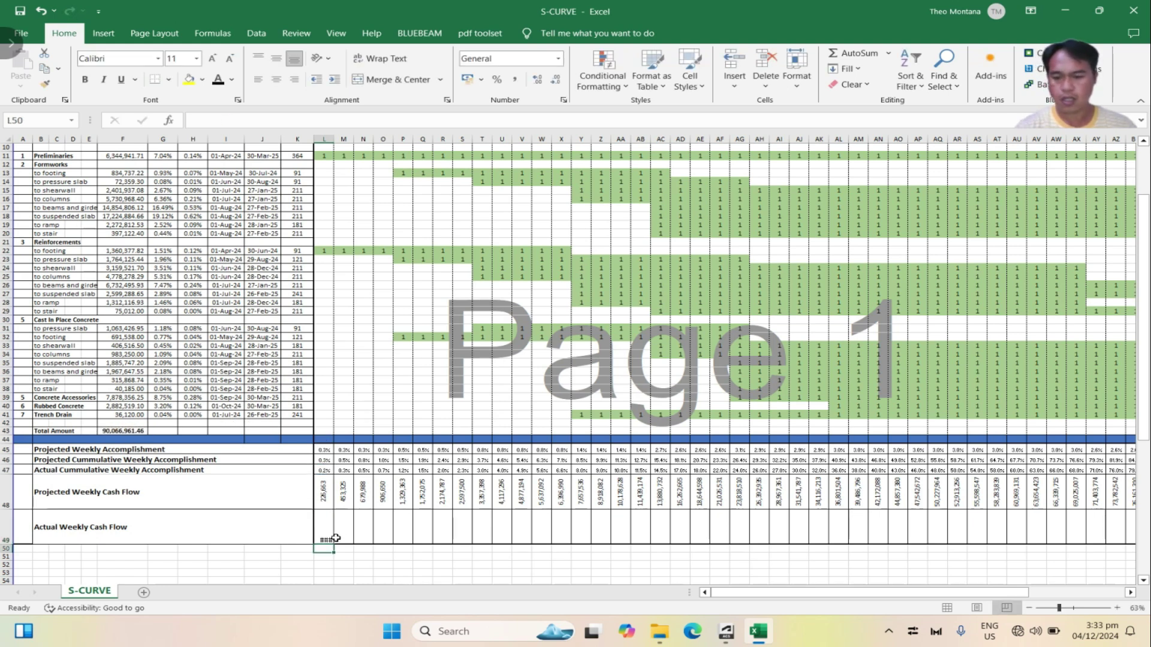
Rotate the text of the first actual weekly cash flow cell, L49, to 90 degrees
left_click(327, 538)
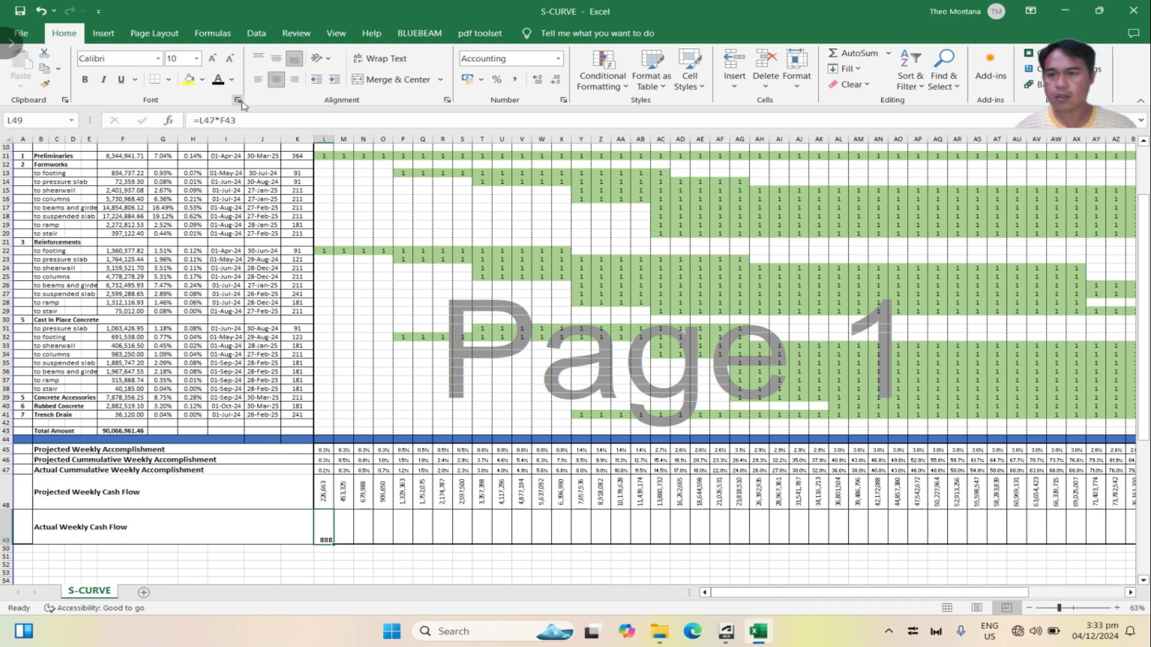
left_click(240, 102)
left_click(708, 34)
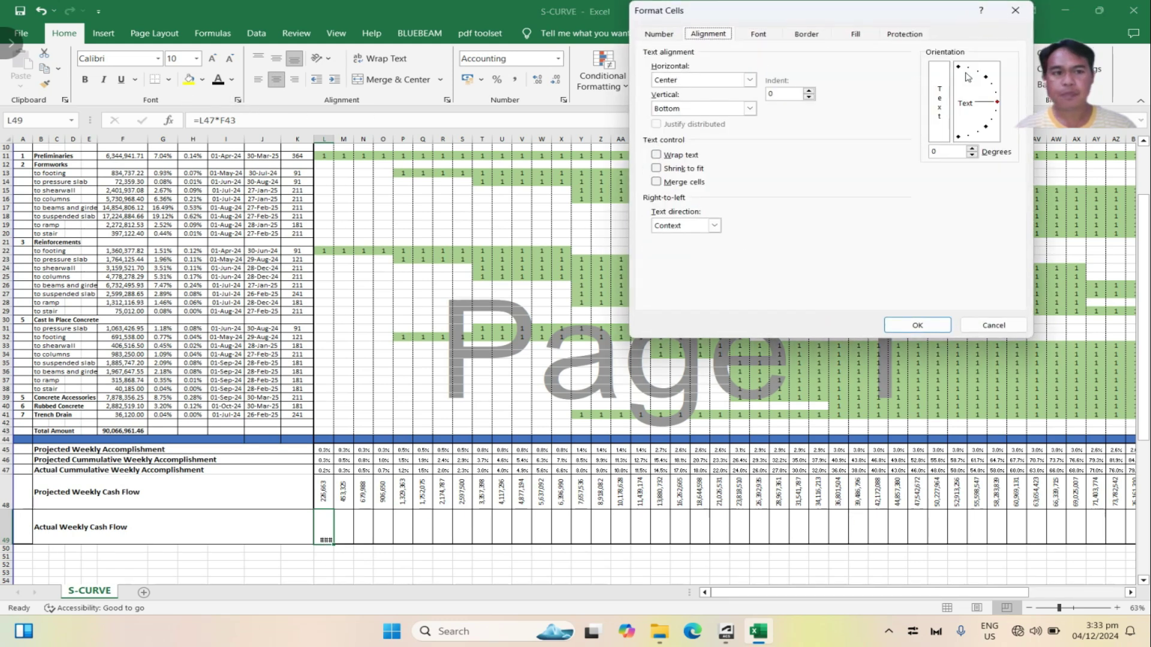
left_click(959, 68)
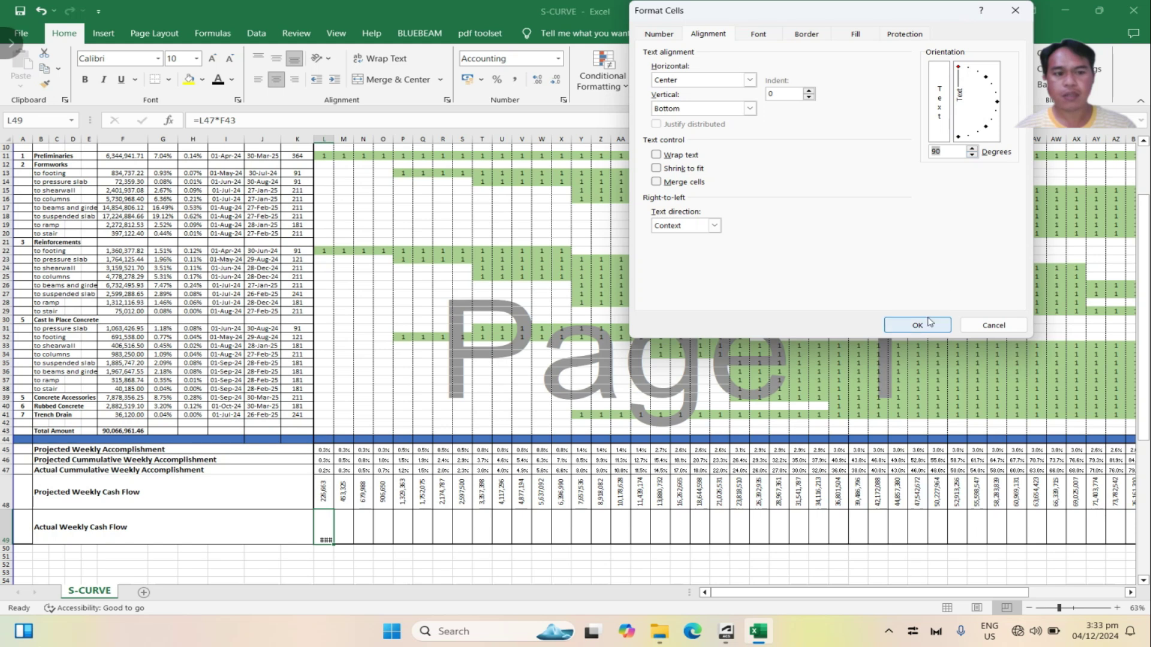
left_click(917, 326)
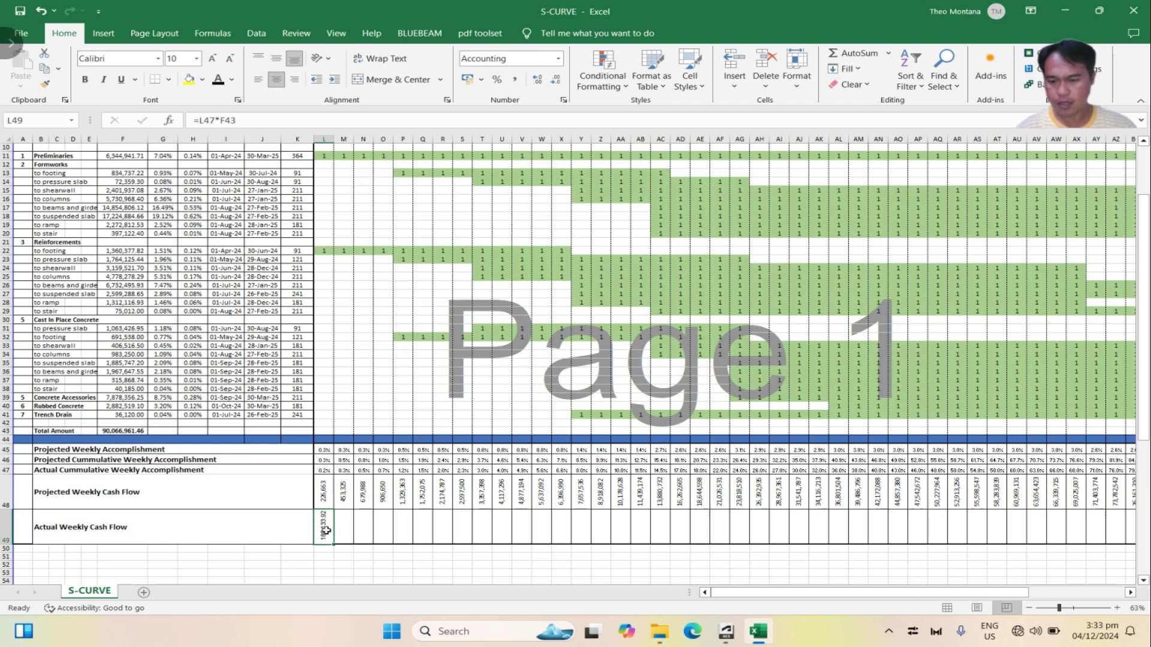
Make the total amount reference in the L49 formula absolute so it reads =L47*$F$43
left_click(222, 120)
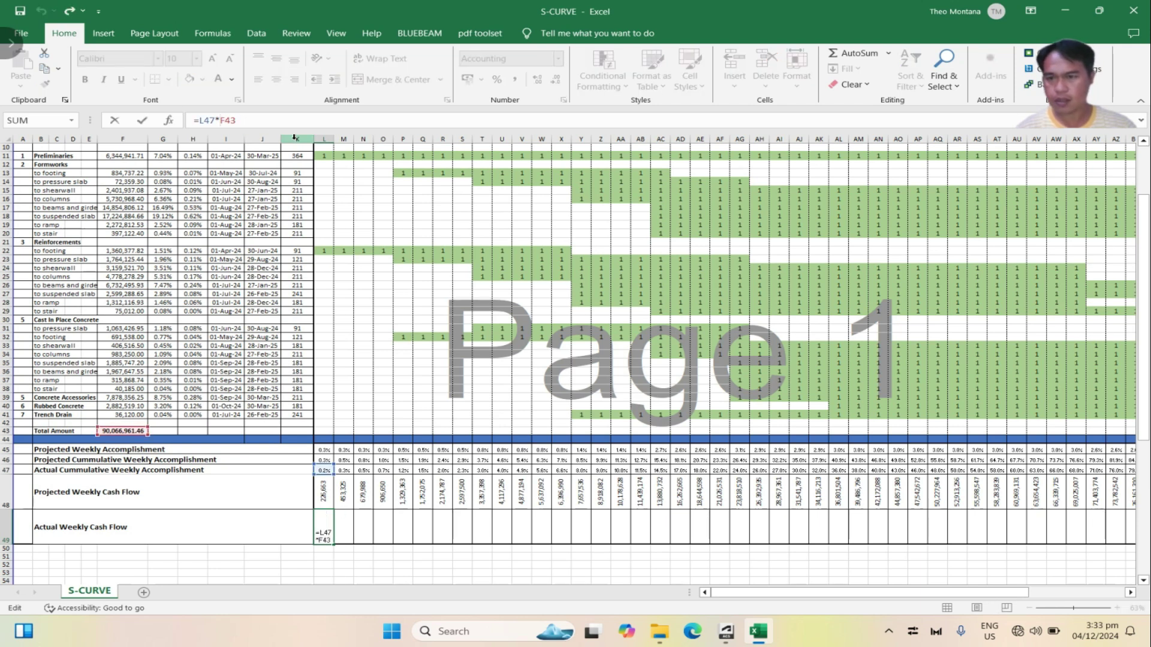
type("$")
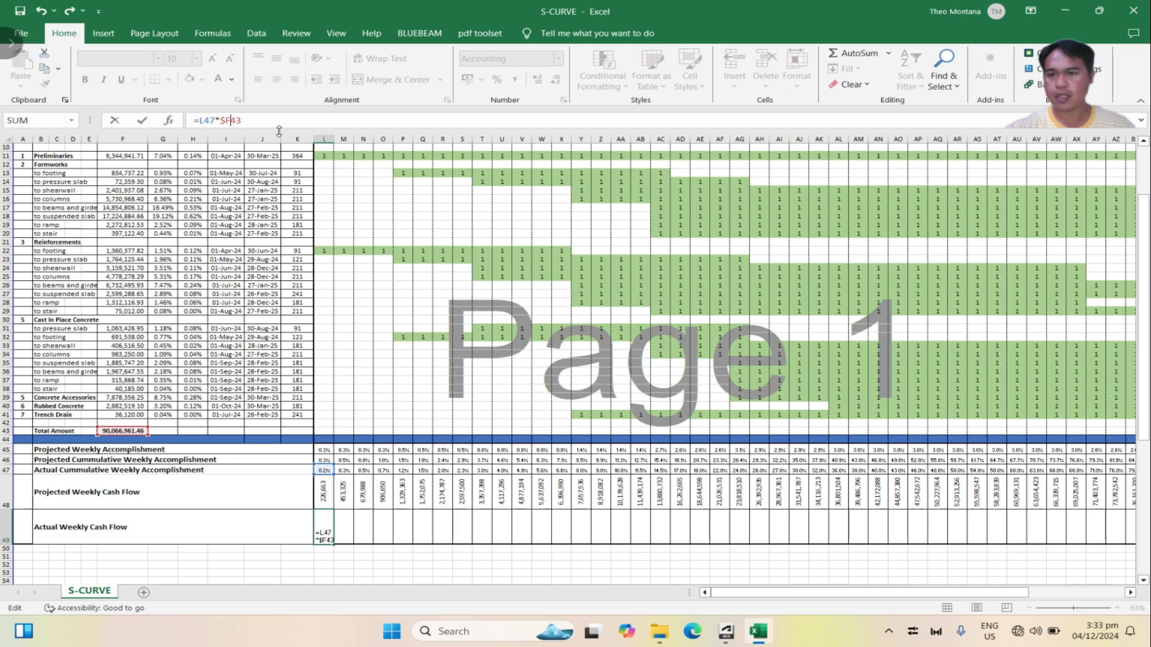
key("Right")
type("$")
key("Return")
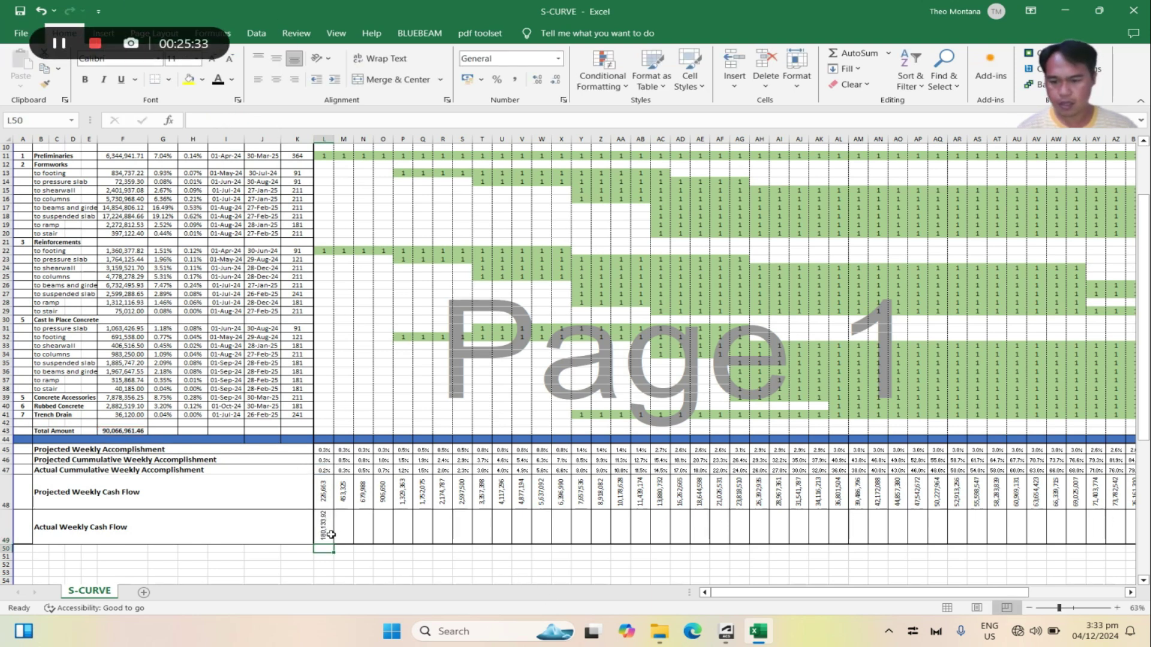
Fill the actual weekly cash flow formula from L49 across to BK49
left_click(324, 536)
left_click_drag(336, 545, 1073, 543)
mouse_move(957, 593)
left_mouse_down()
mouse_move(926, 601)
mouse_move(961, 604)
mouse_move(948, 604)
left_mouse_up()
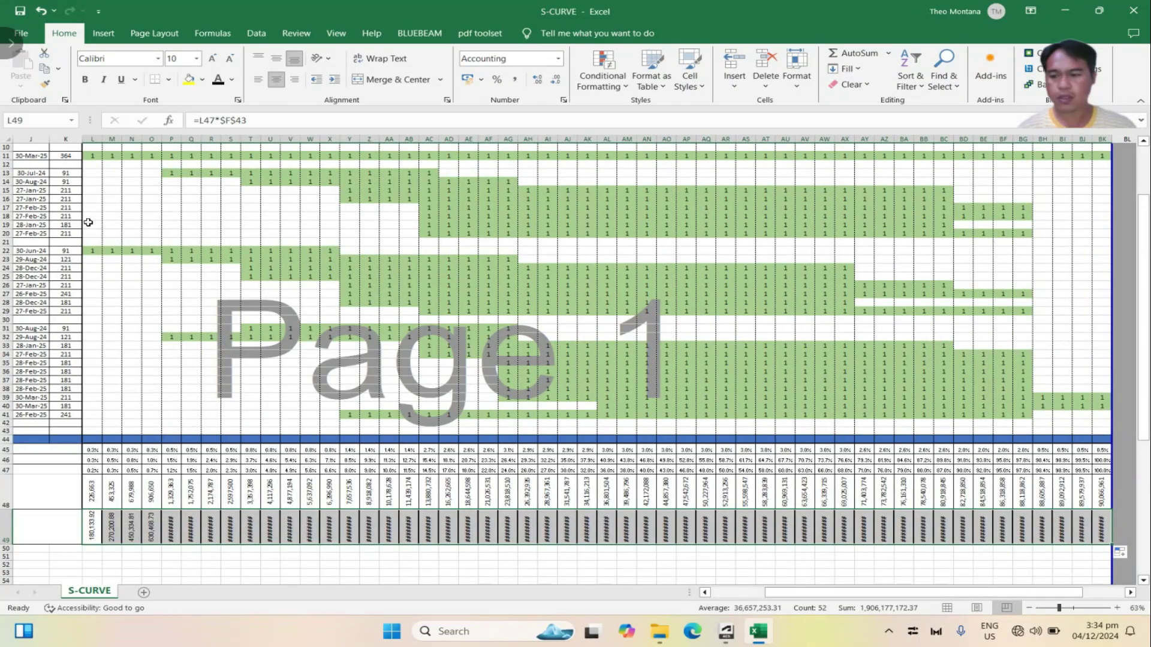
Apply solid vertical borders between the cells of the actual weekly cash flow row, L49 to BK49
left_click(237, 102)
left_click(806, 34)
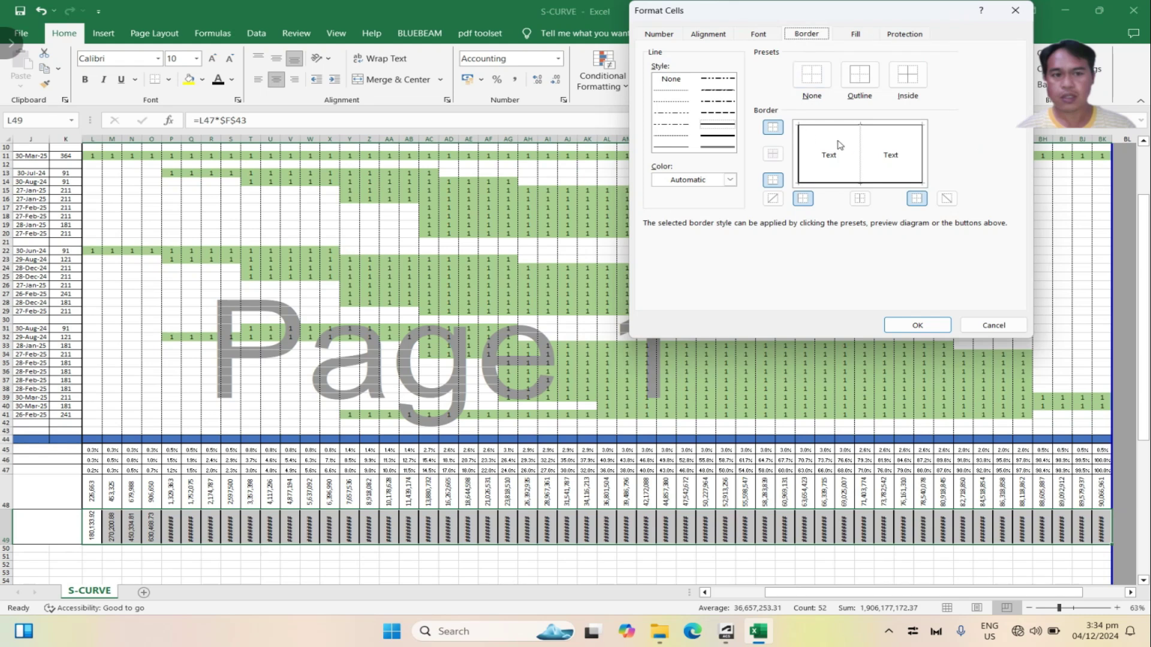
left_click(679, 148)
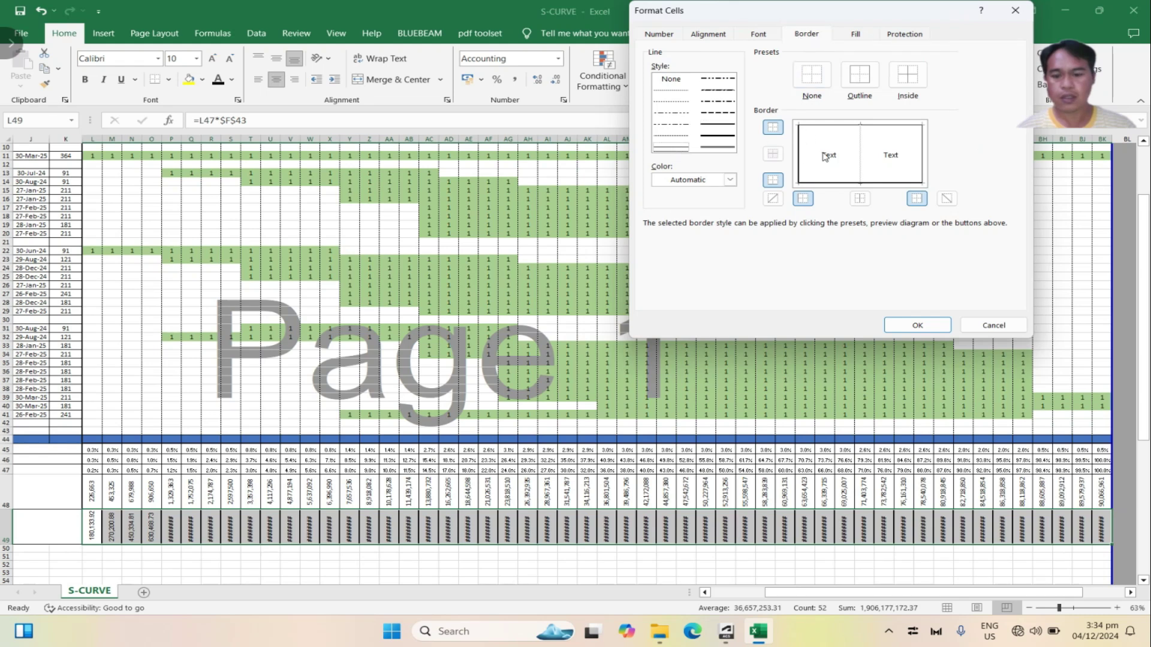
left_click(862, 156)
left_click(726, 126)
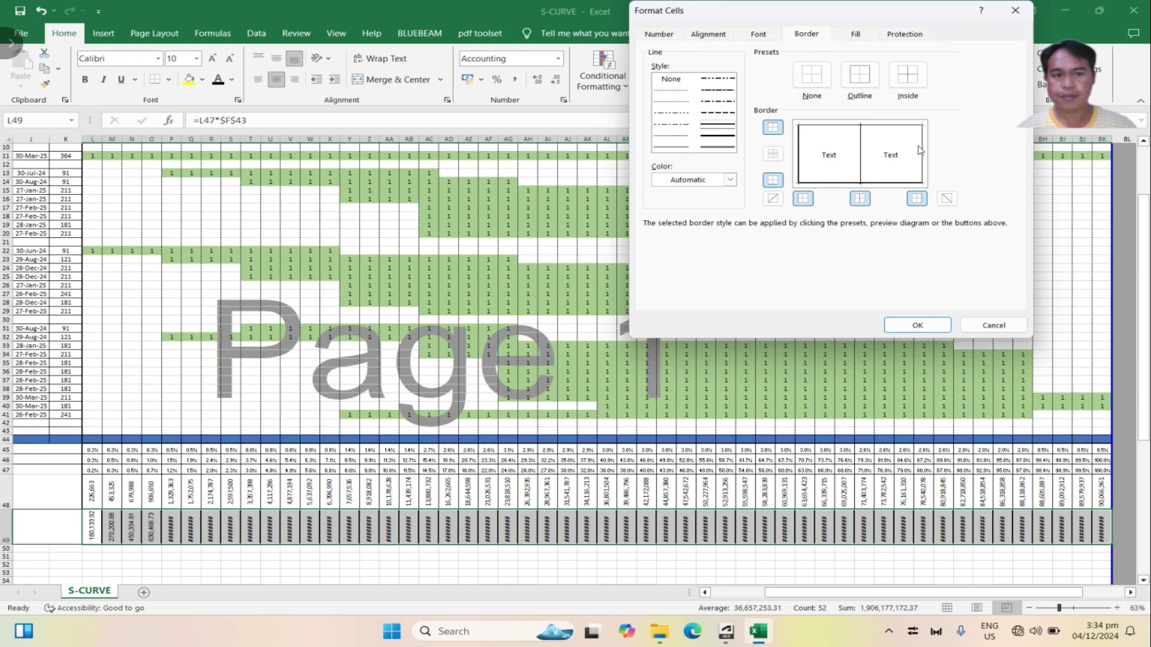
left_click(917, 325)
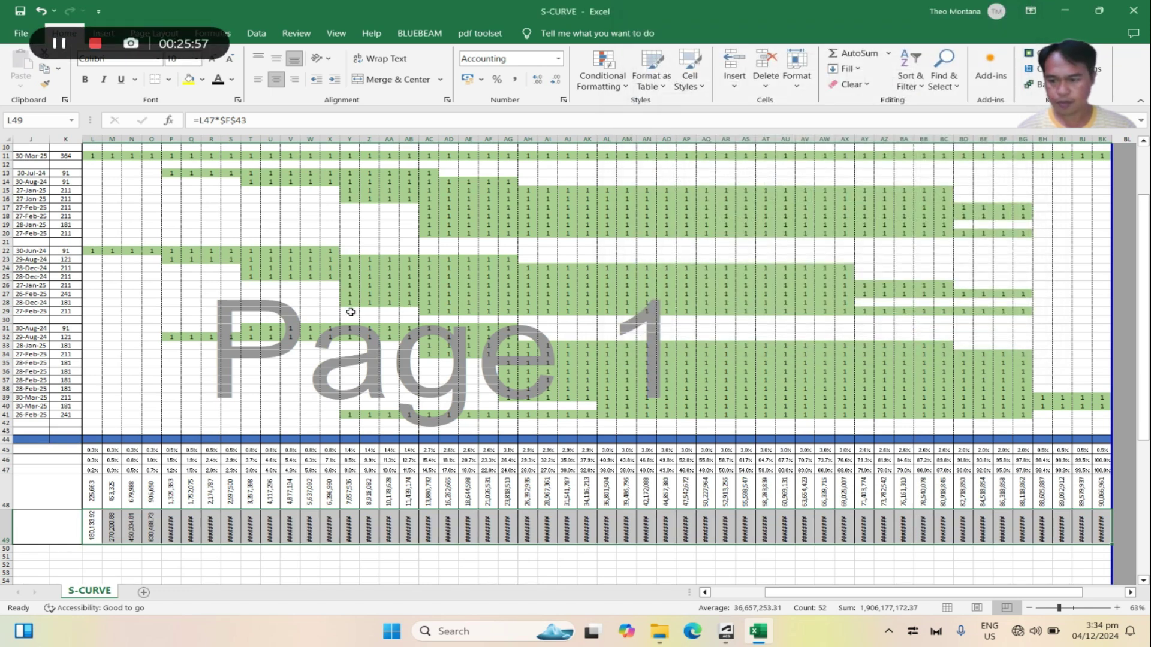
Set the height of the actual weekly cash flow row, row 49, to 72
right_click(21, 533)
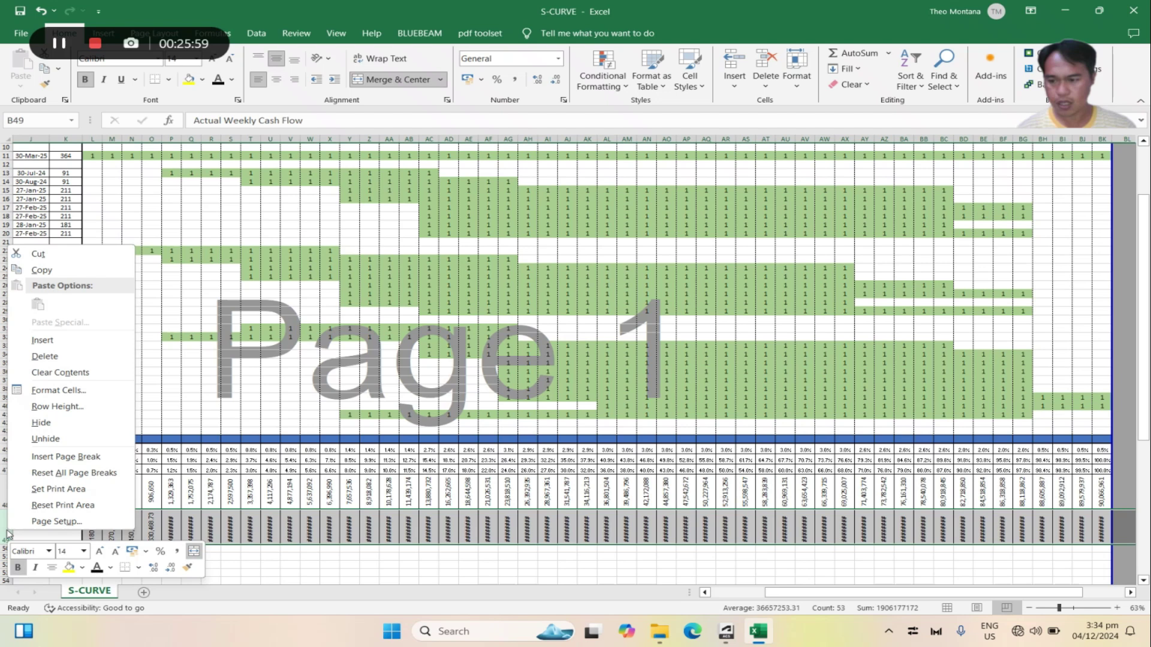
left_click(41, 407)
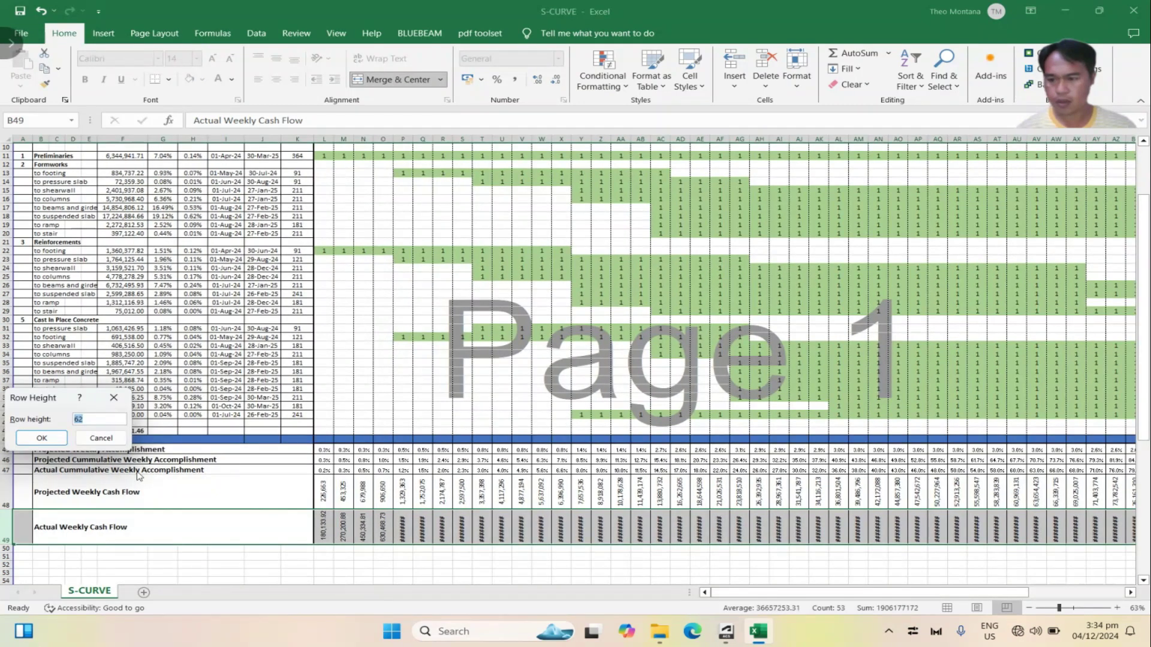
type("72")
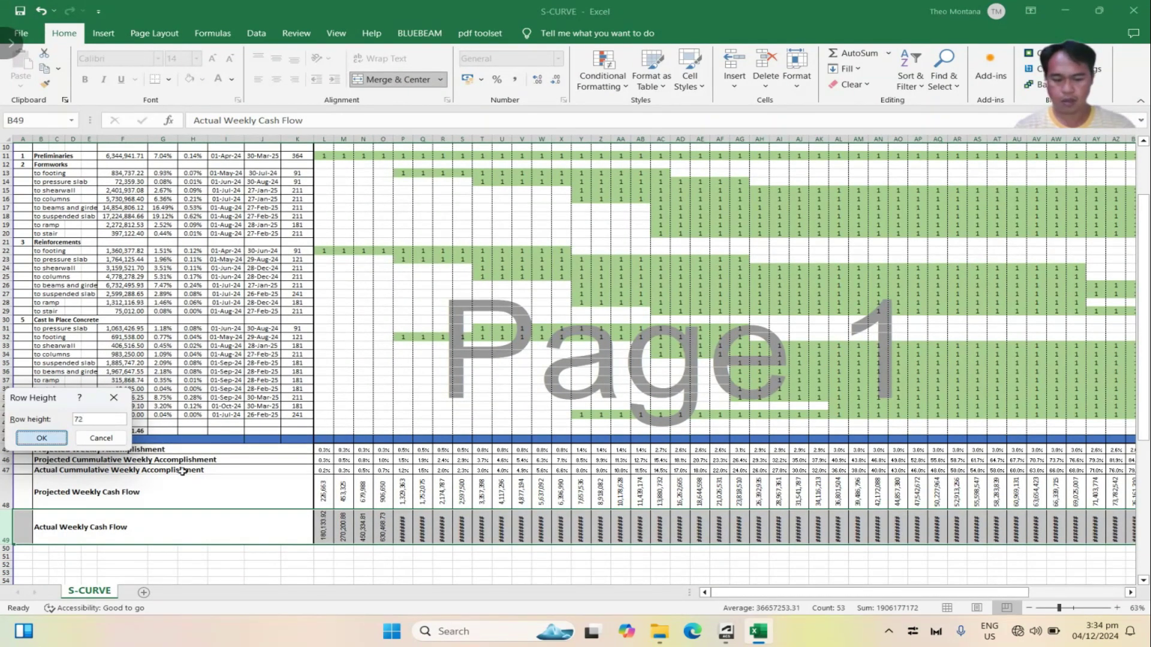
key("Return")
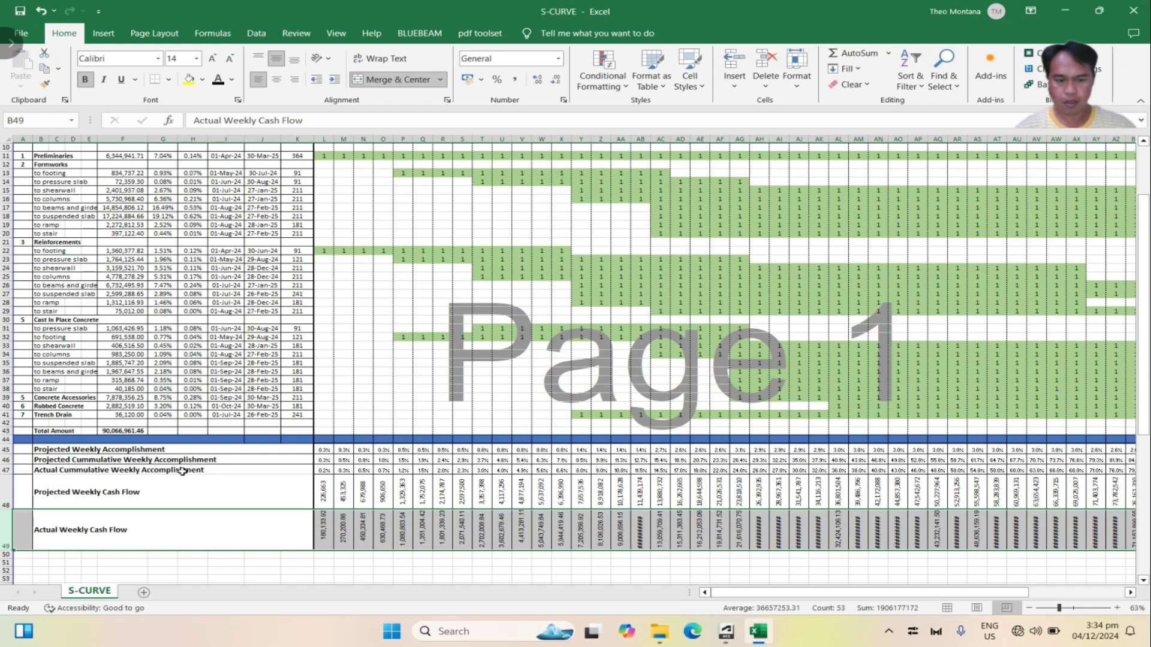
Set the height of row 49 to 80 and check the actual weekly cash flow values across the row
right_click(11, 526)
left_click(56, 404)
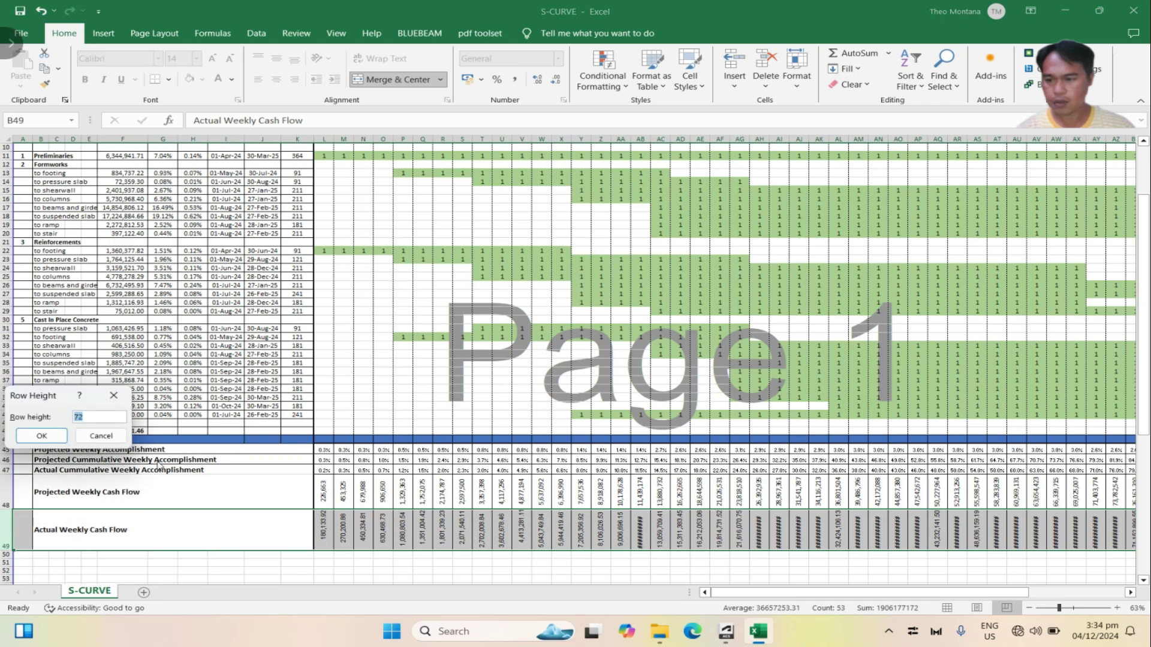
type("80")
key("Return")
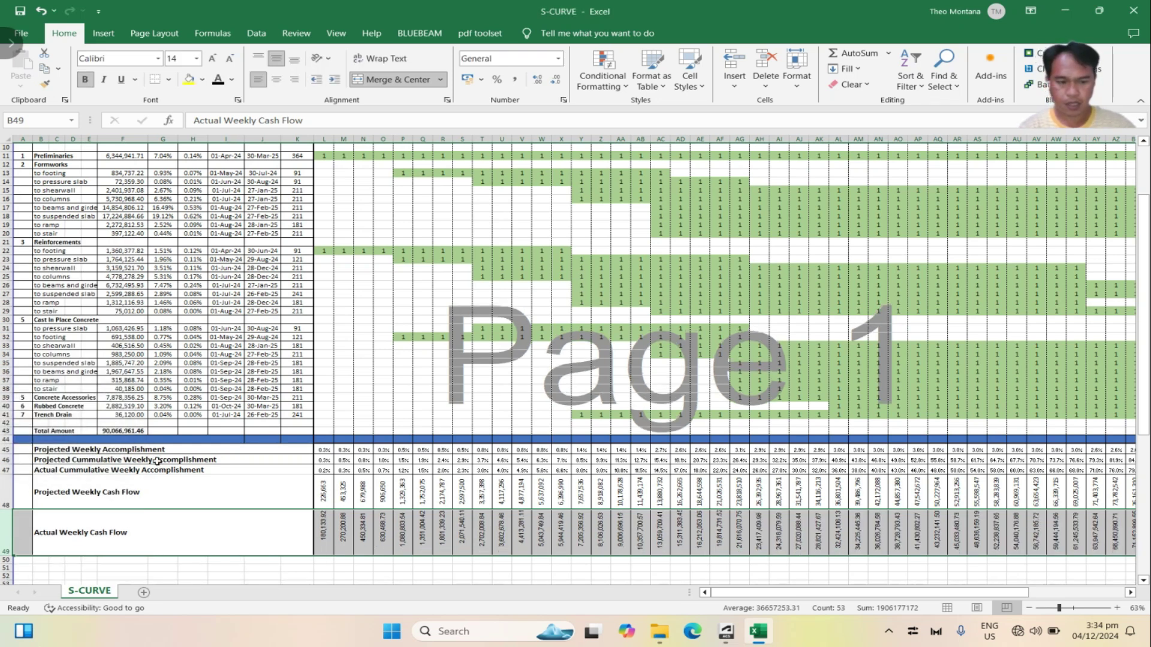
left_click(406, 562)
left_click_drag(763, 598, 819, 599)
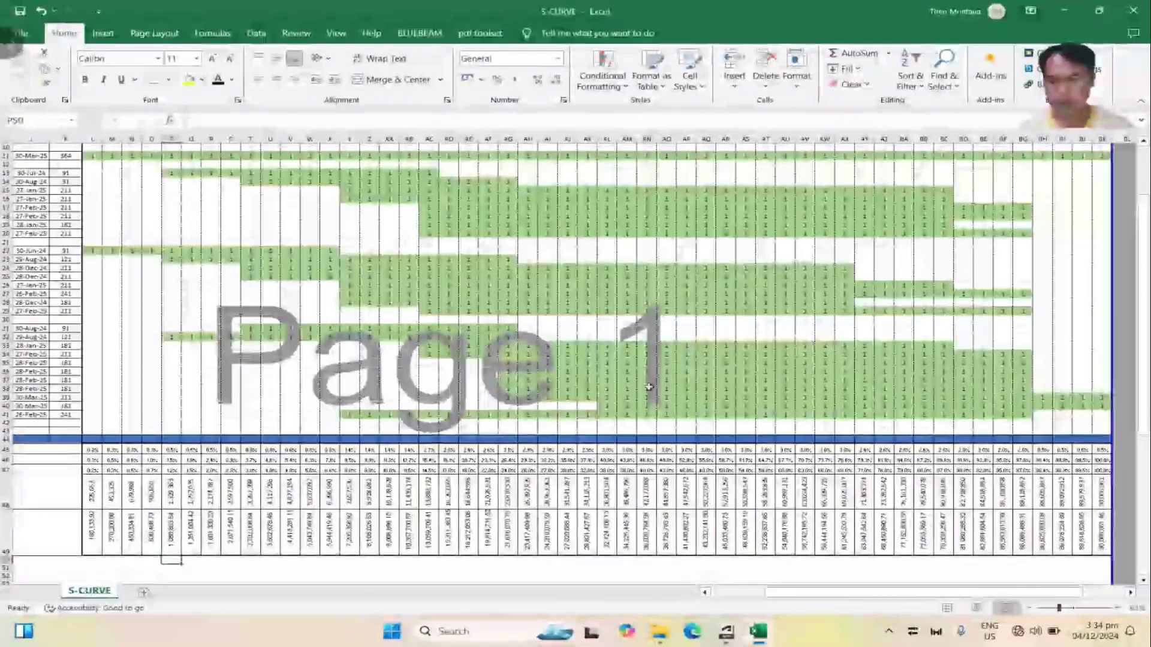
left_click_drag(783, 595, 729, 594)
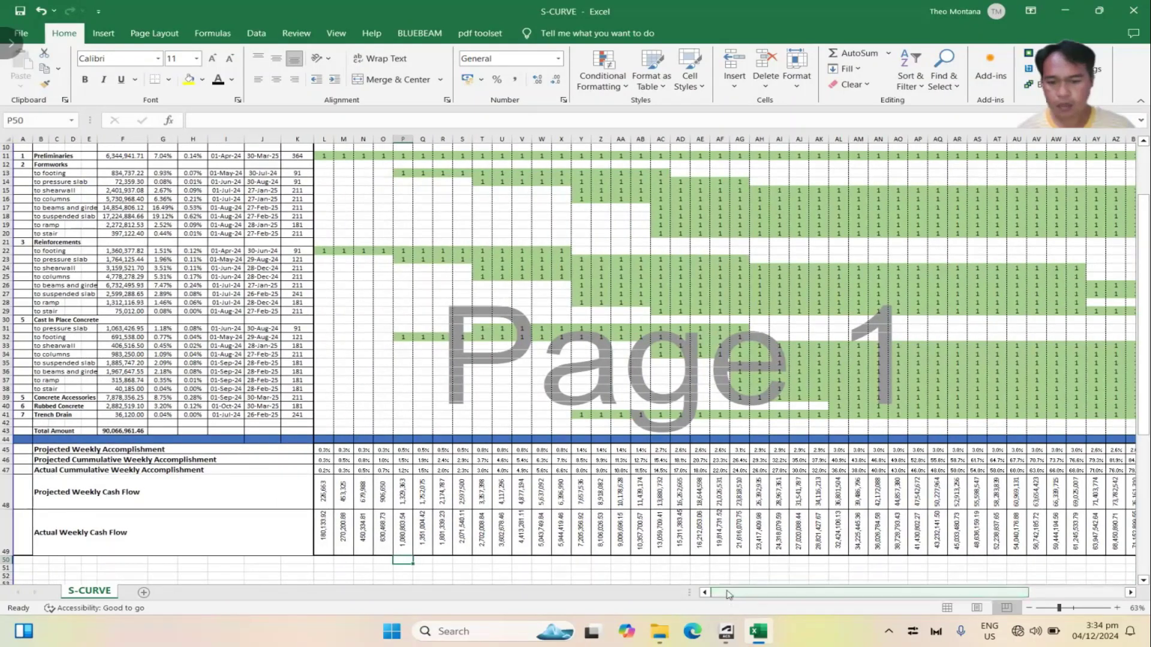
left_click(425, 516)
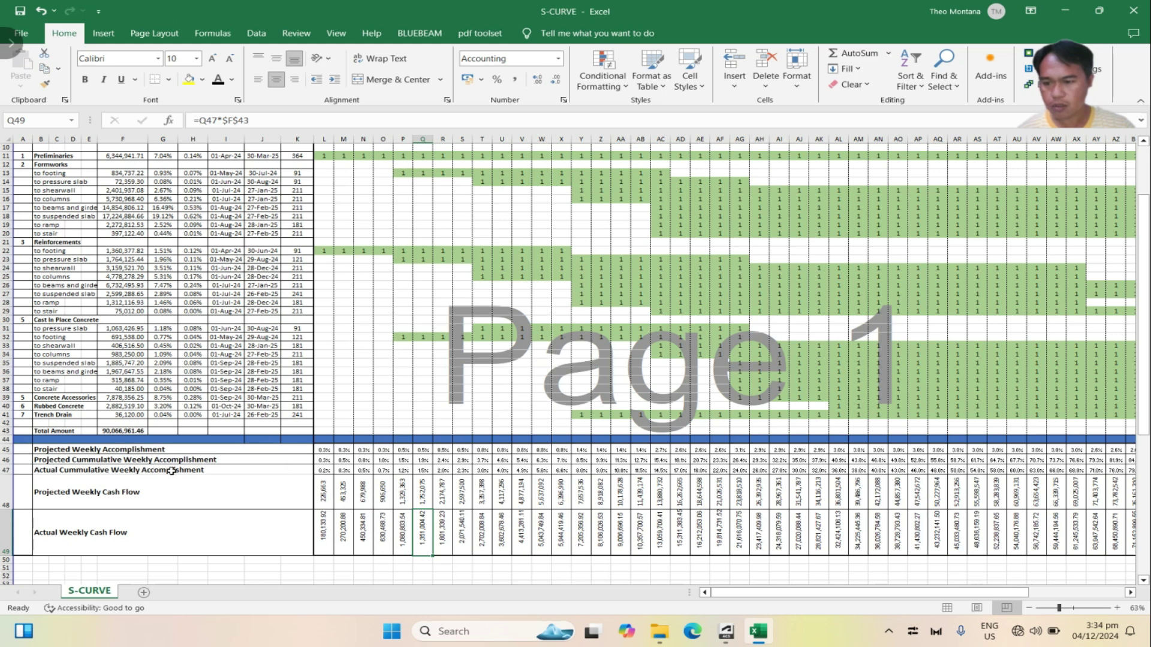
Insert a Line with Markers chart from the projected and actual cumulative weekly accomplishment rows, L46 to BK47
left_click_drag(324, 461, 1088, 468)
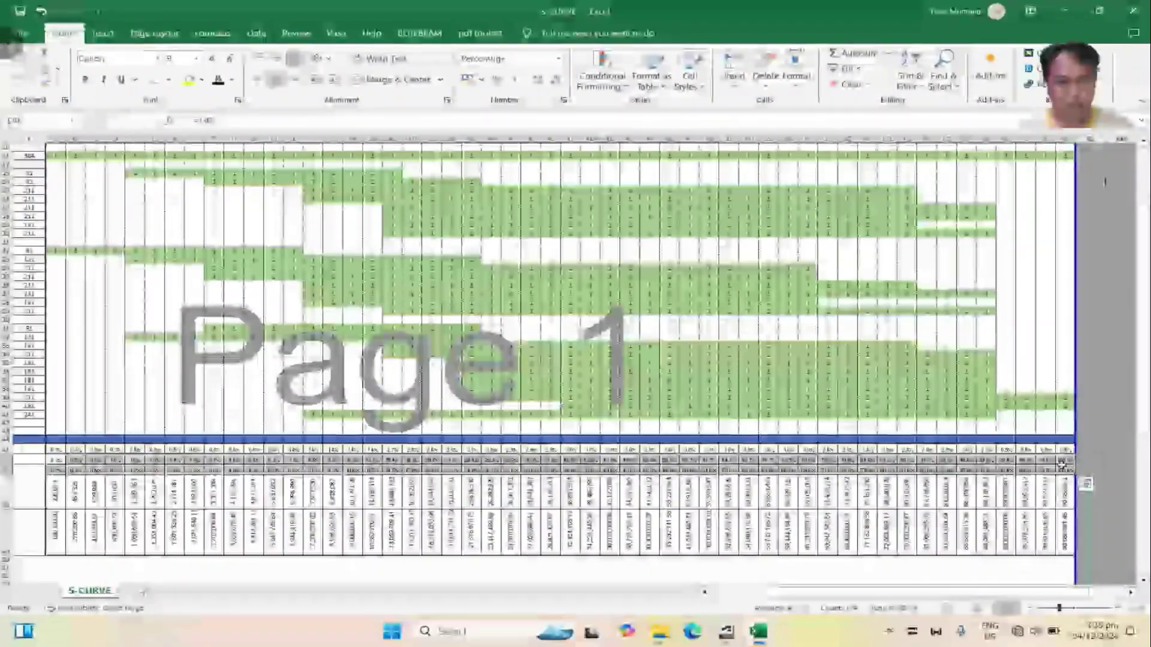
mouse_move(765, 593)
left_mouse_down()
mouse_move(746, 598)
mouse_move(779, 603)
left_mouse_up()
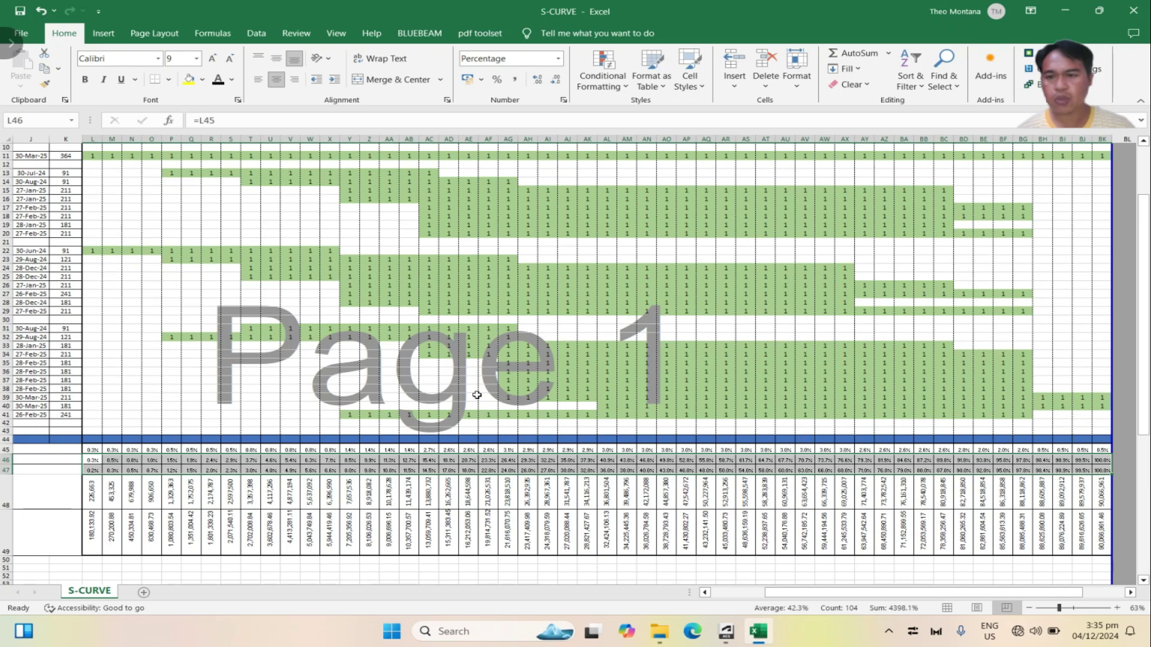
scroll(476, 395, "up", 1)
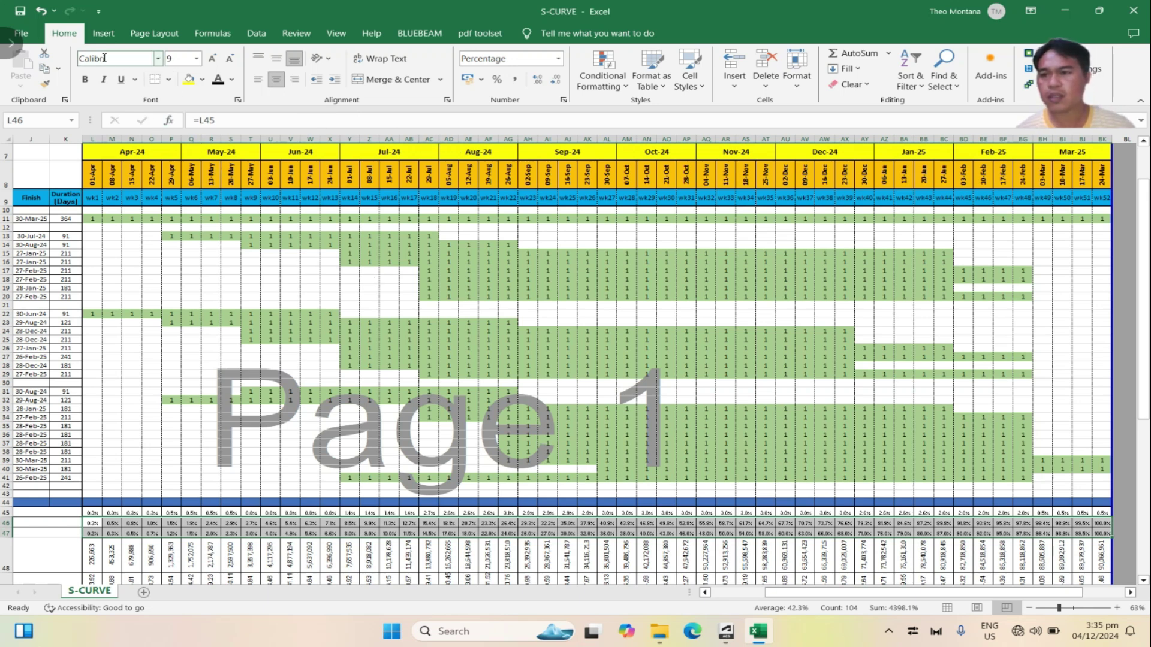
left_click(103, 38)
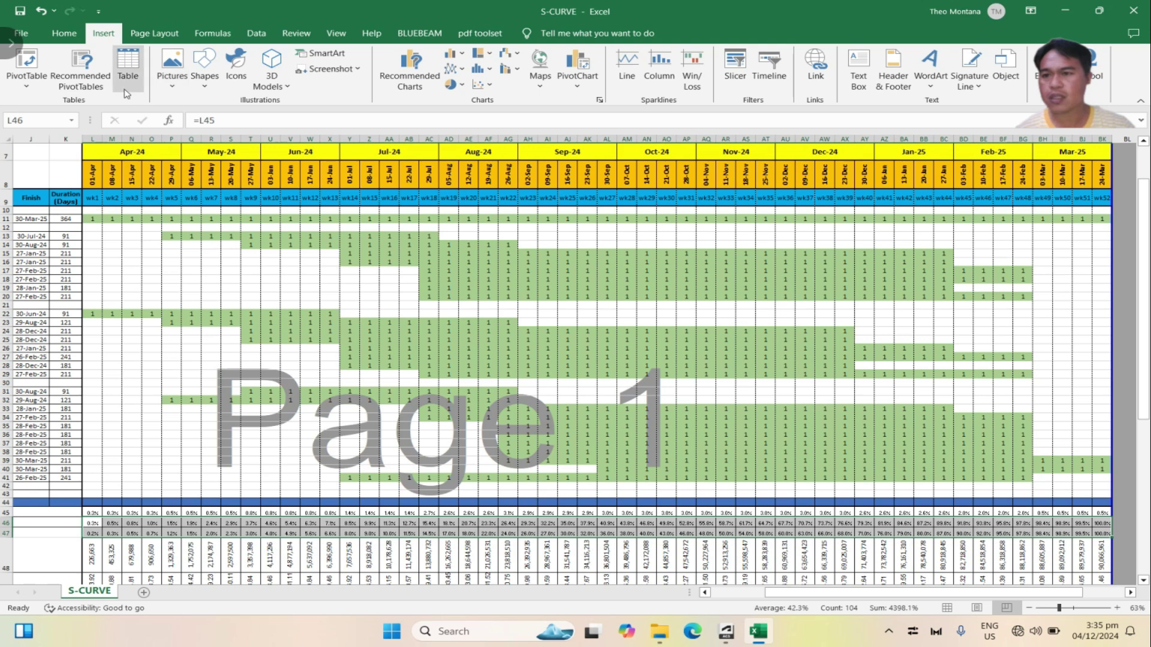
left_click(453, 69)
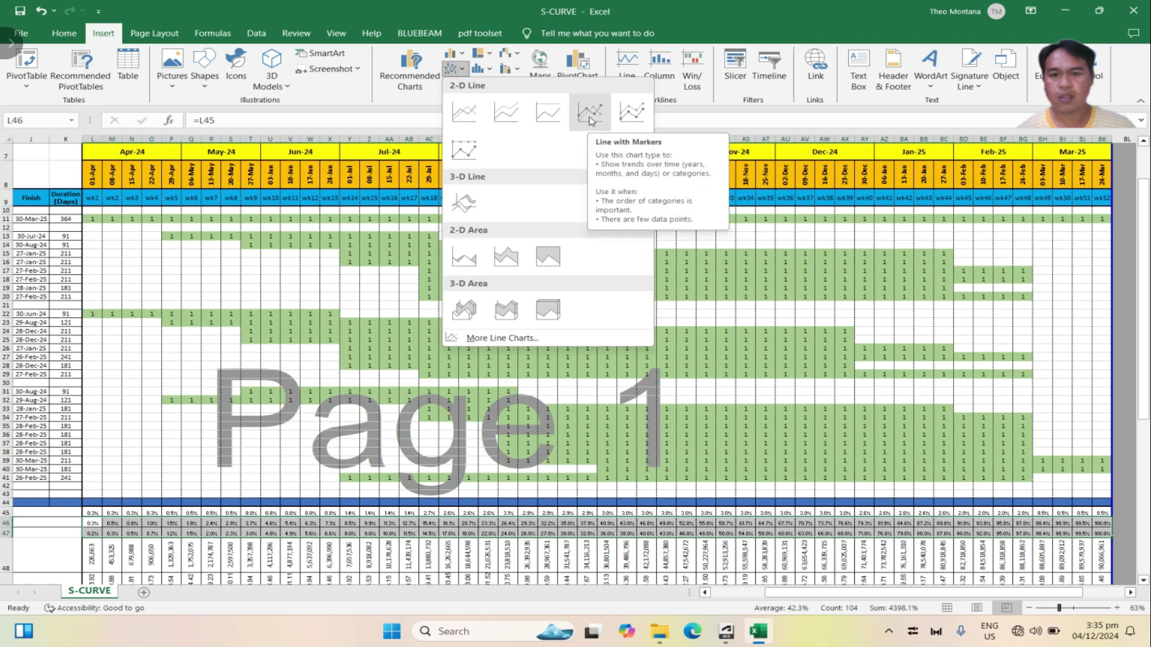
left_click(591, 114)
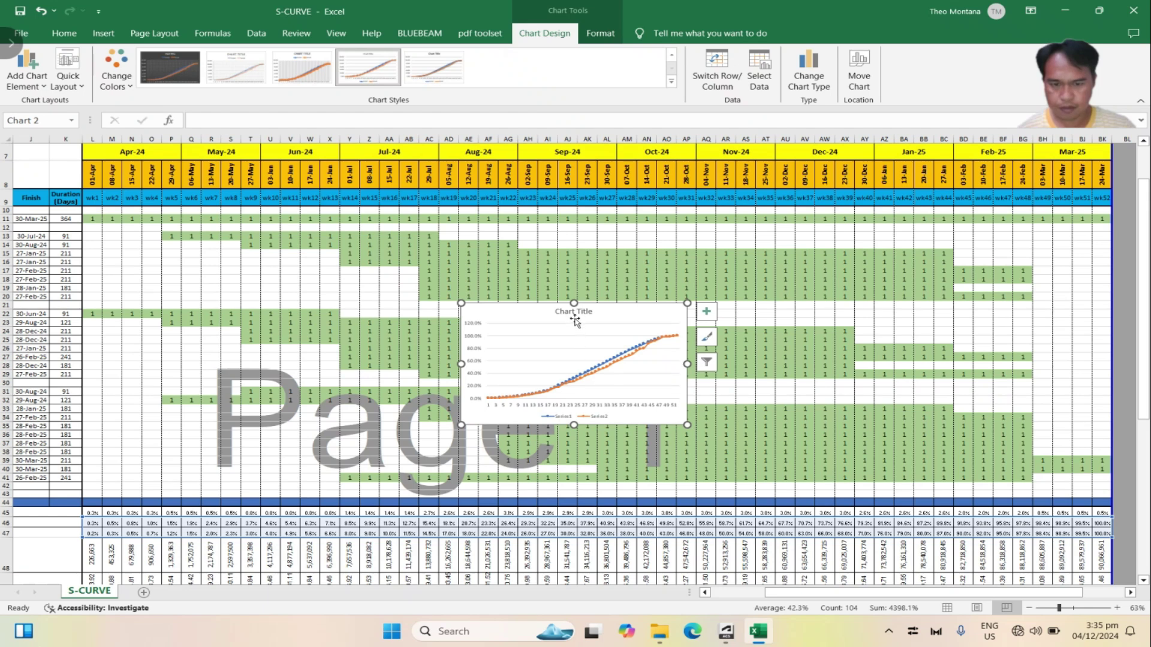
Delete the chart's title, vertical axis, horizontal axis and legend
left_click(556, 311)
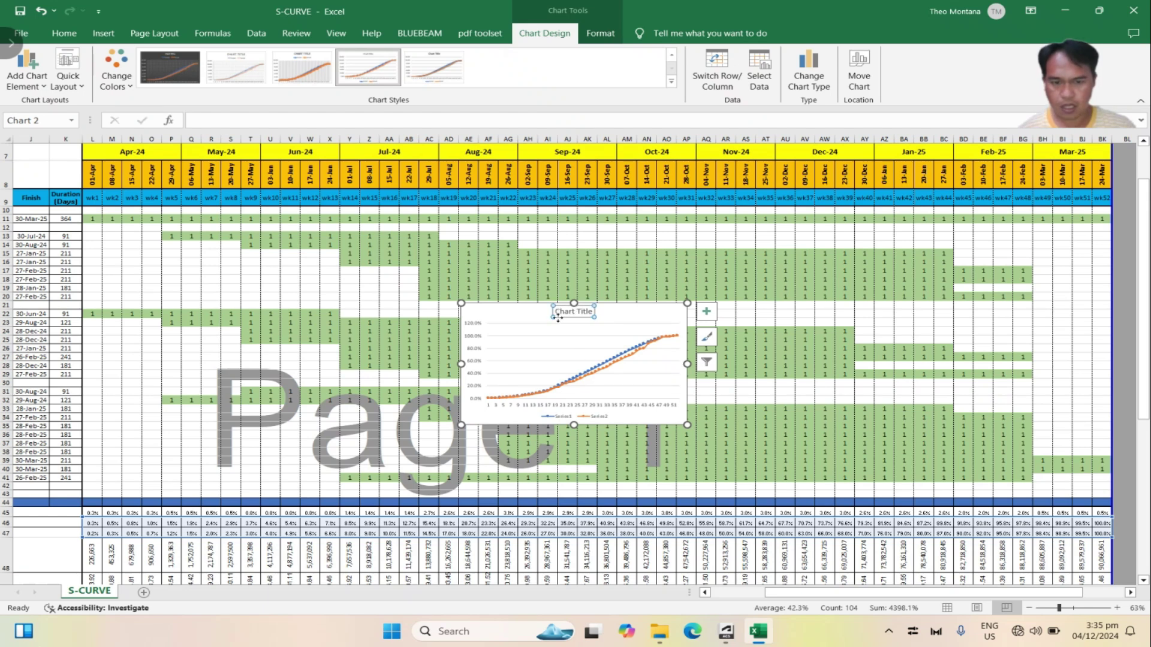
key("Delete")
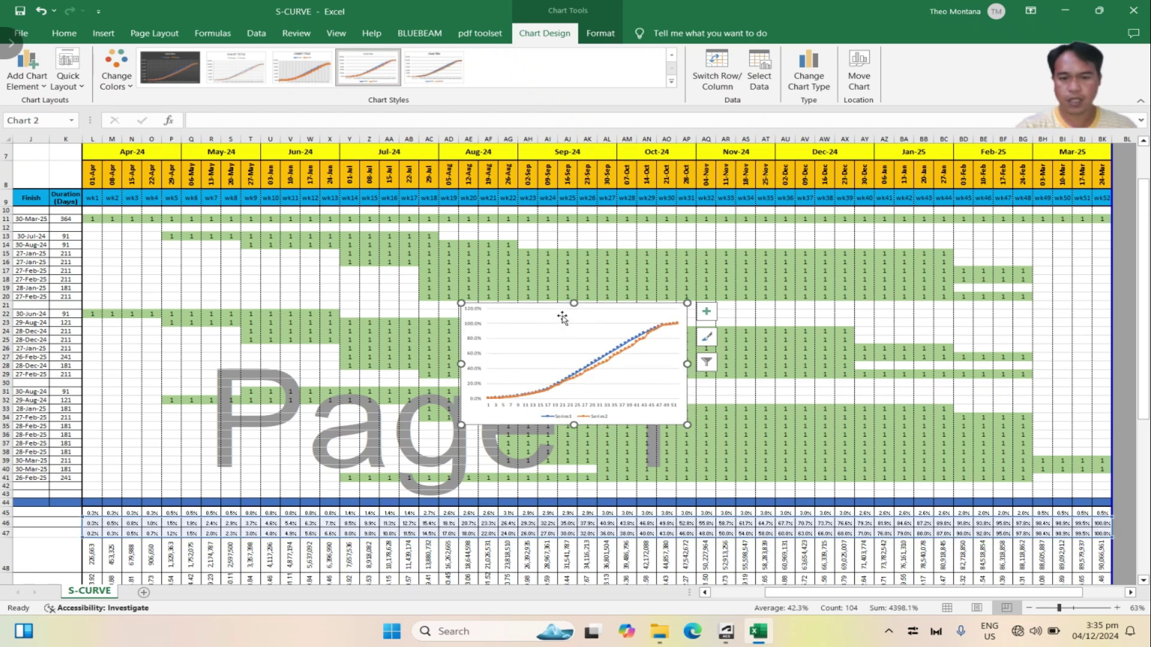
left_click(476, 346)
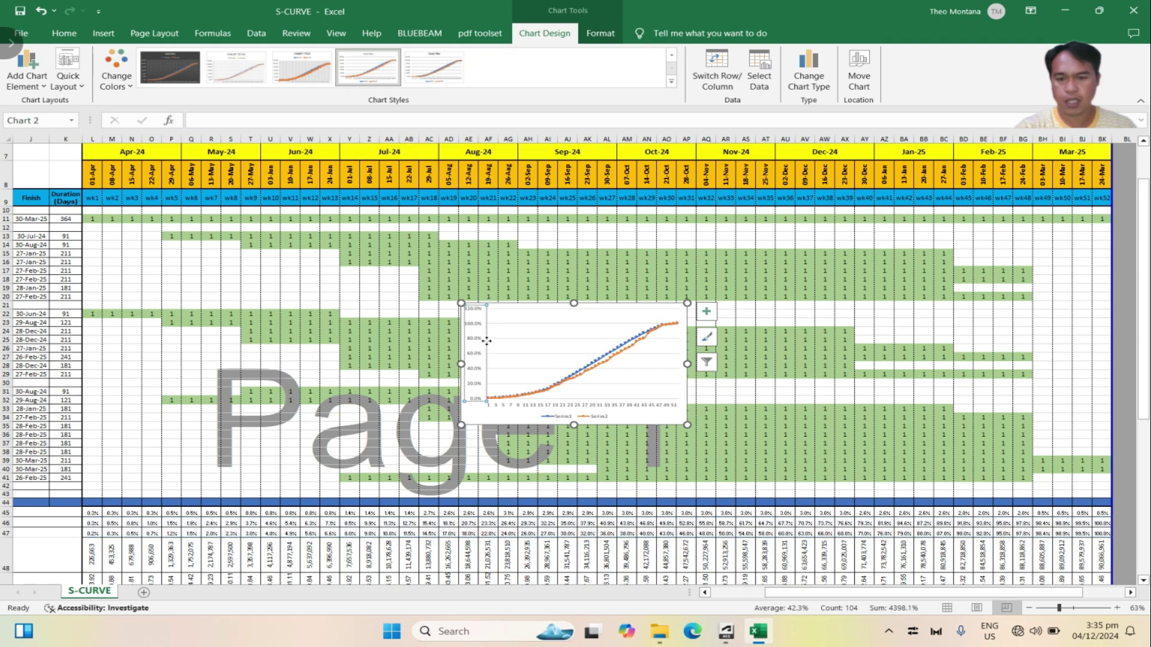
key("Delete")
left_click(505, 405)
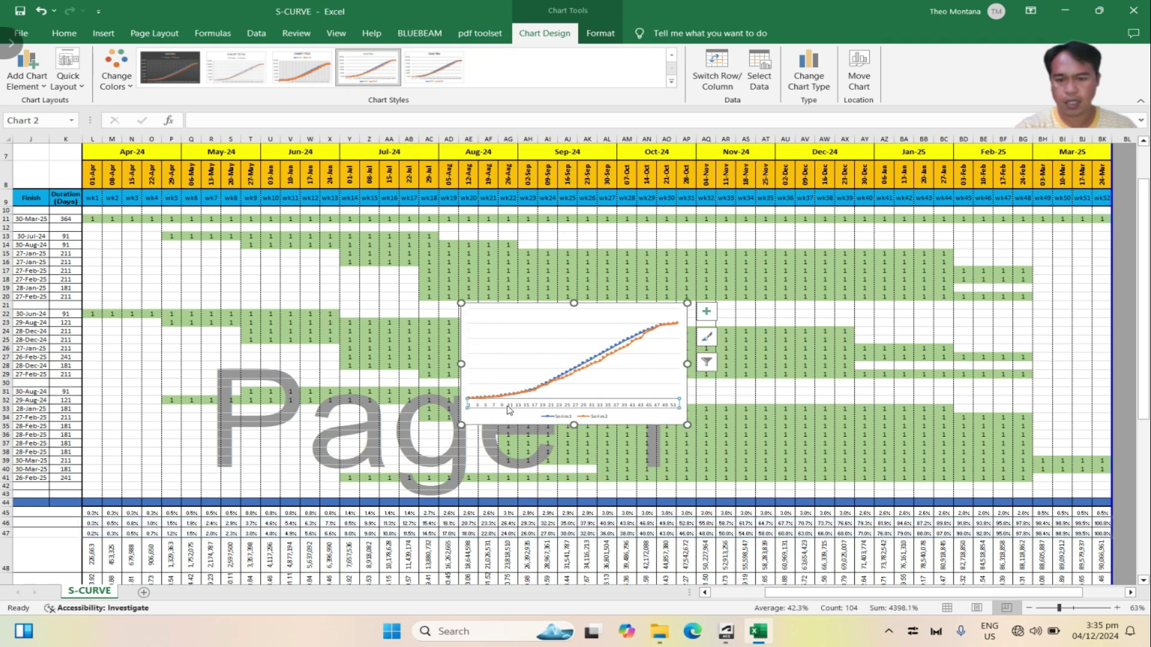
key("Delete")
left_click(552, 421)
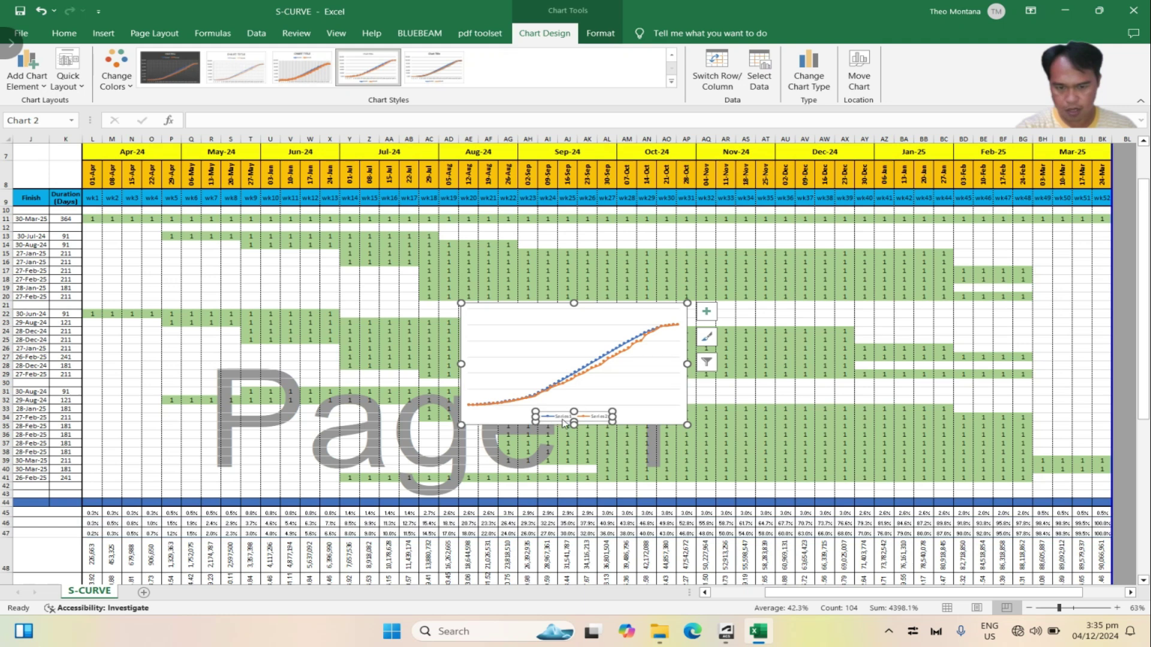
key("Delete")
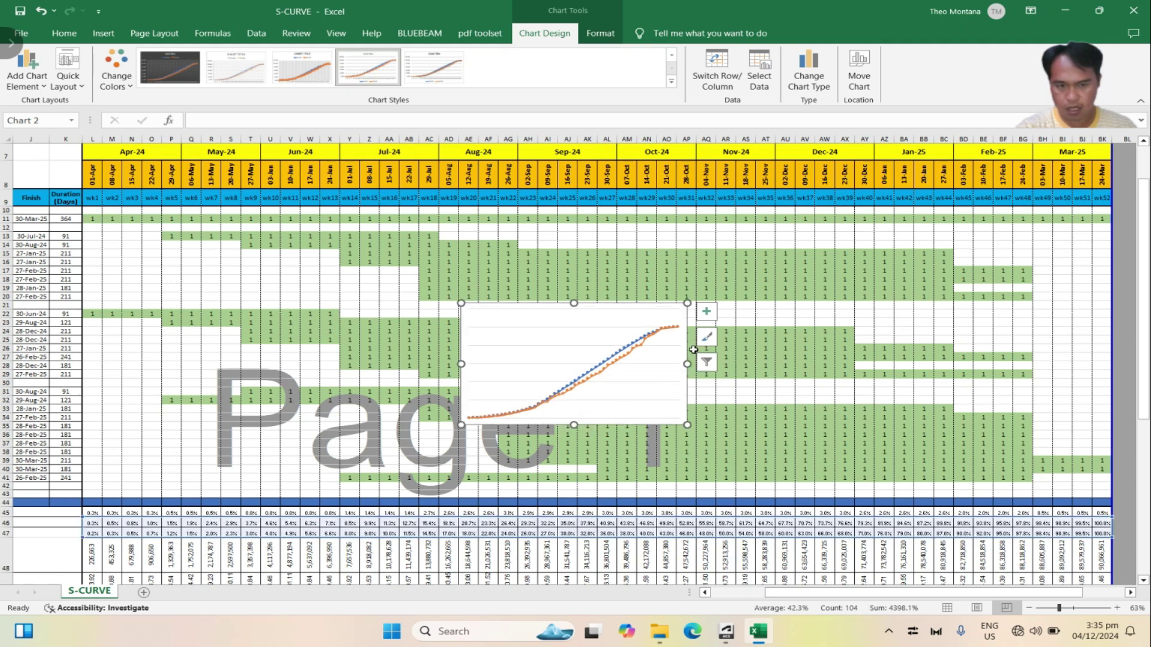
Set the chart area to No Fill and No Outline so only the curves cover the schedule
left_click(599, 33)
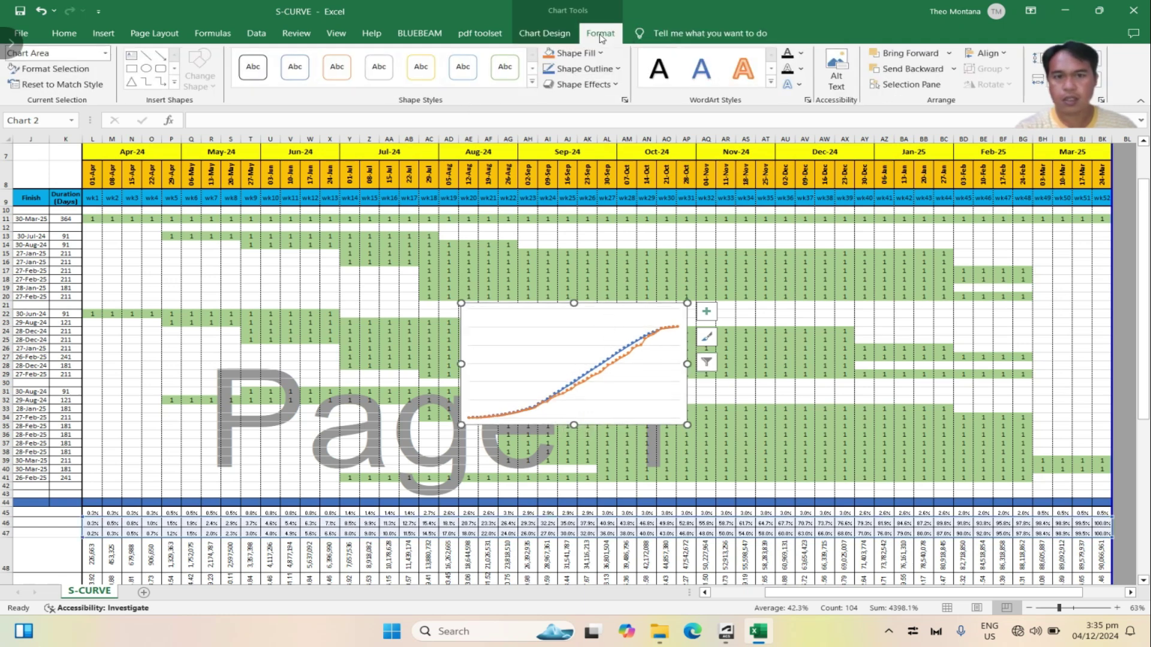
left_click(600, 55)
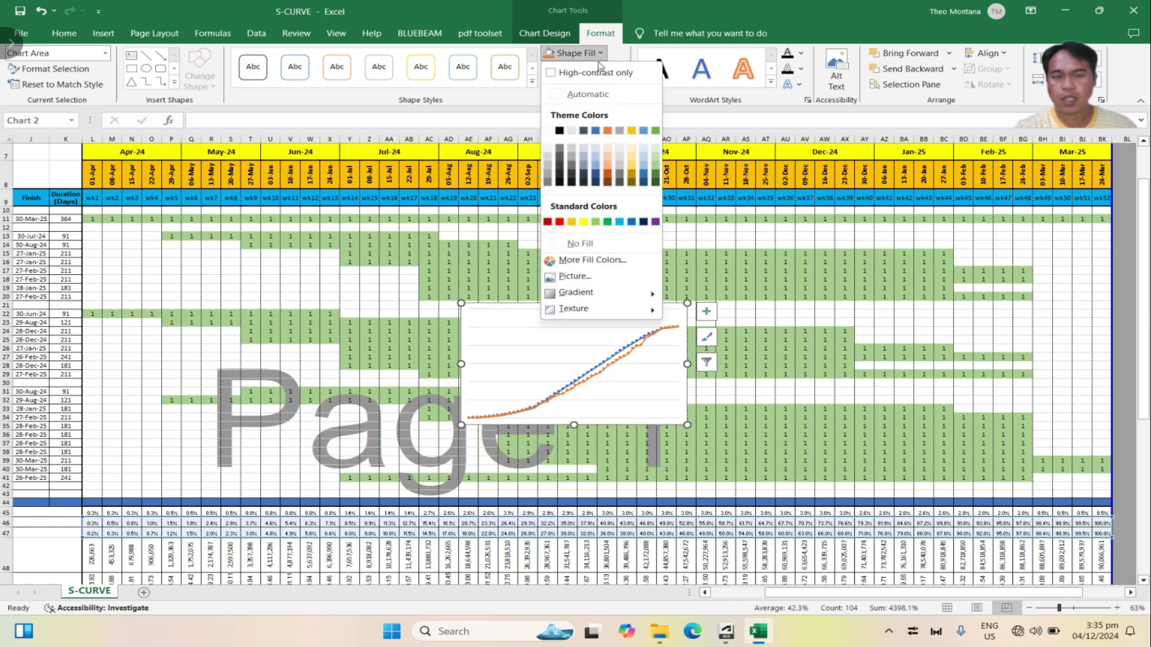
left_click(589, 244)
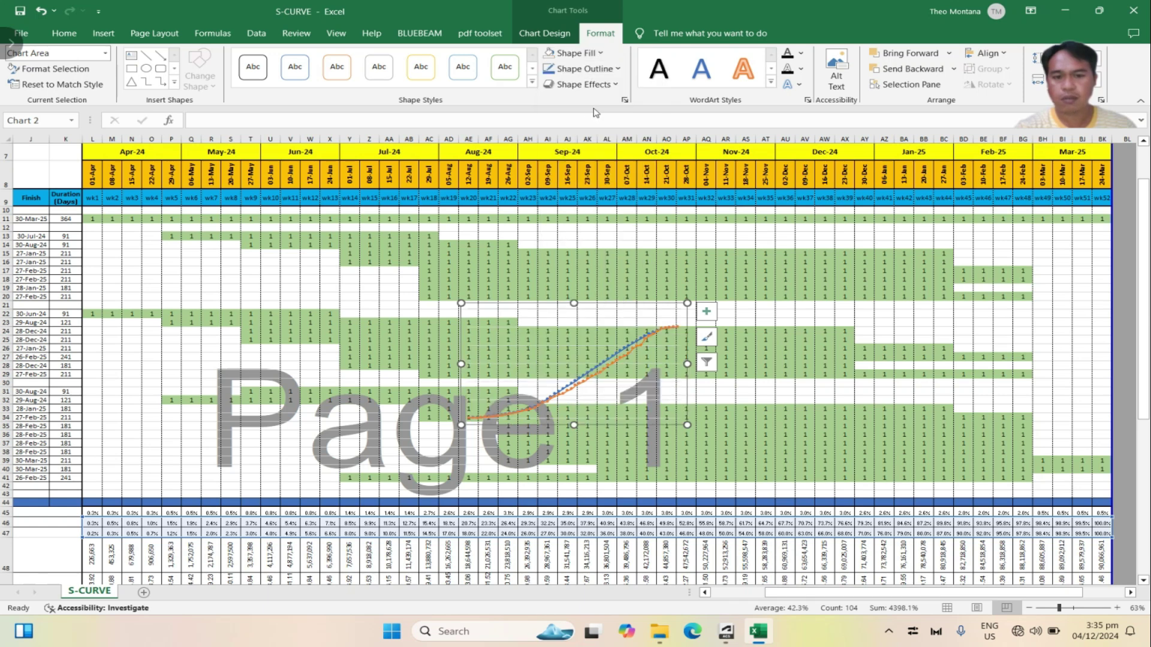
left_click(618, 70)
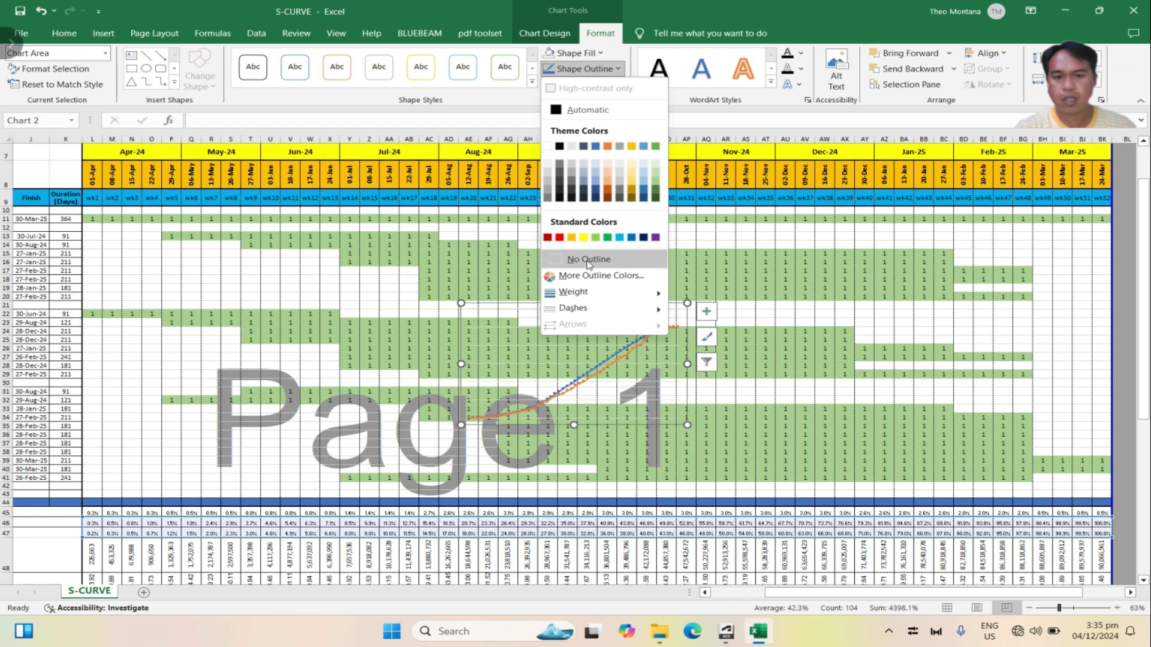
left_click(588, 261)
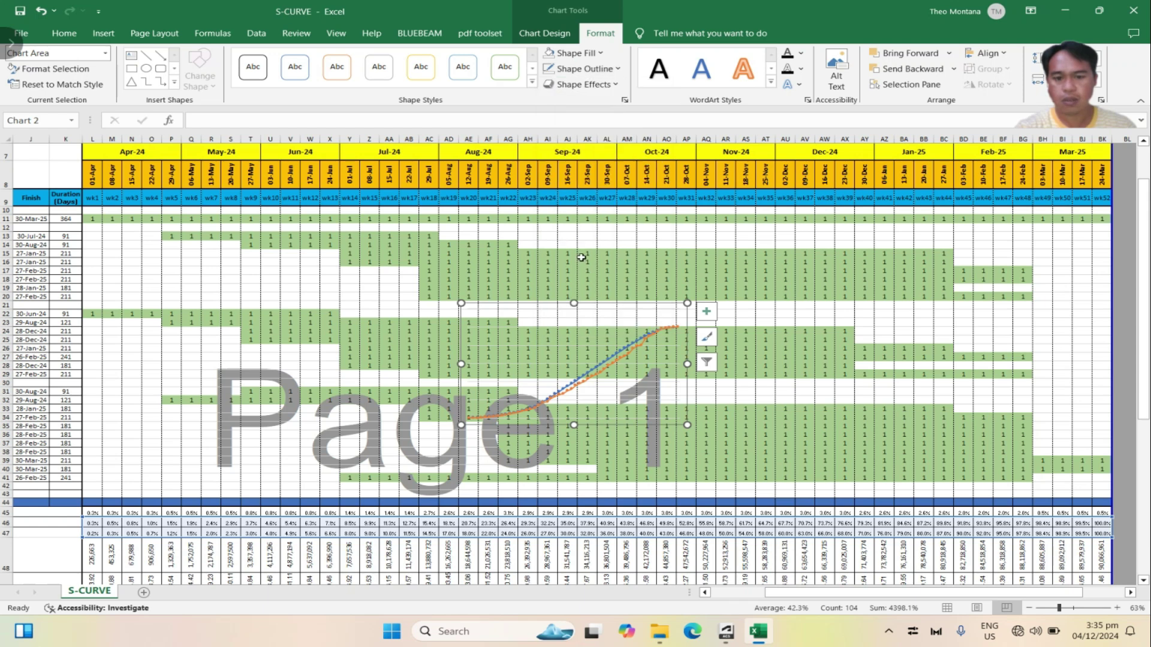
Enlarge the S-curve chart to span from week 1 to week 52 and cover the full height of the activity rows
left_click(706, 314)
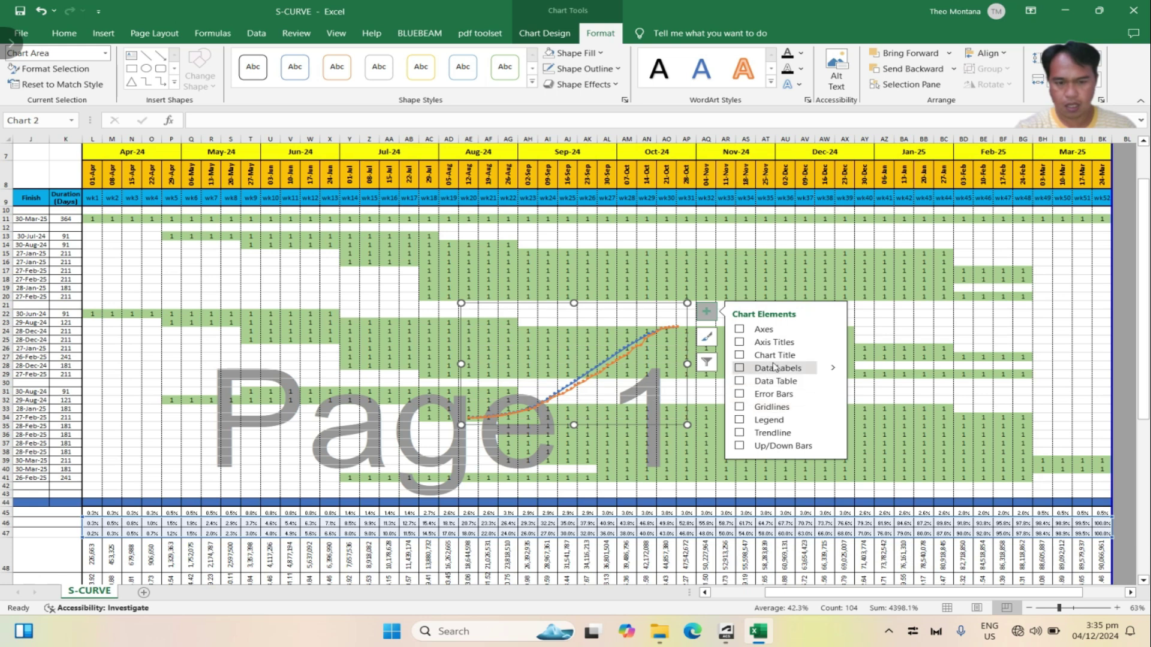
left_click(666, 262)
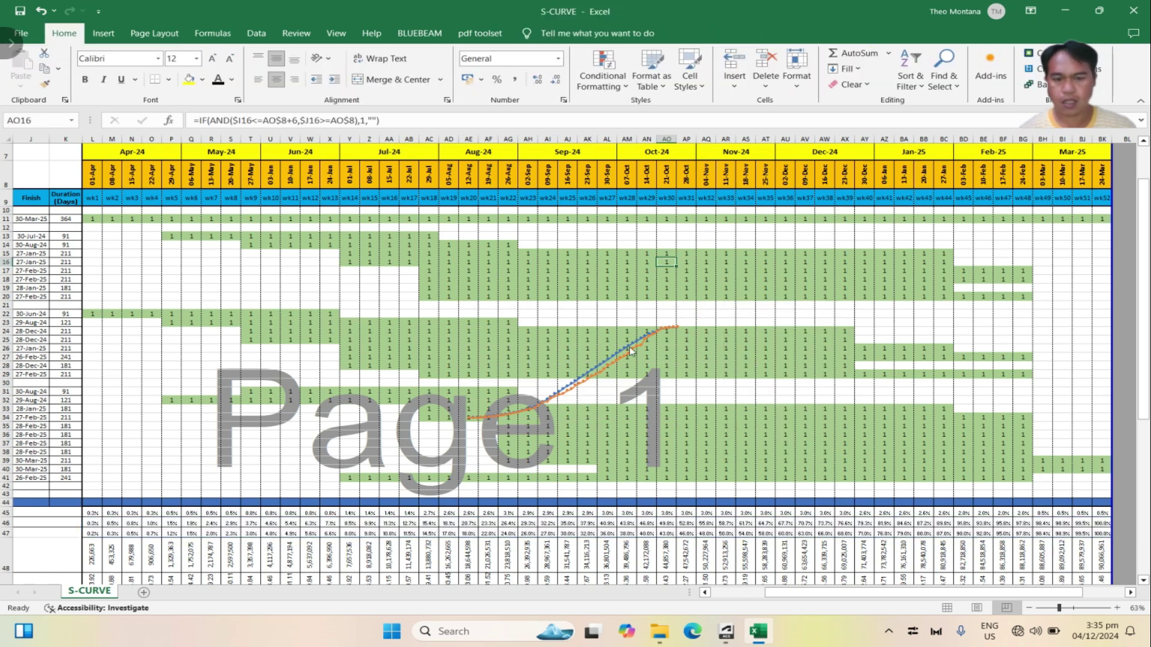
left_click(647, 333)
left_click_drag(573, 304, 606, 173)
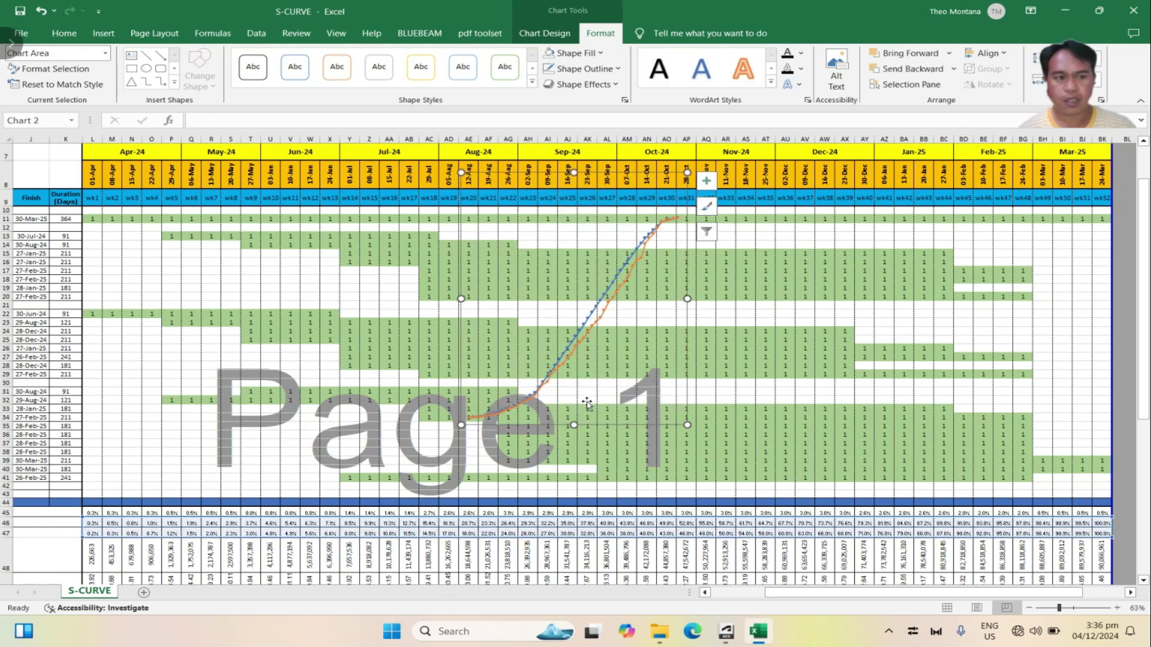
left_click_drag(574, 426, 574, 517)
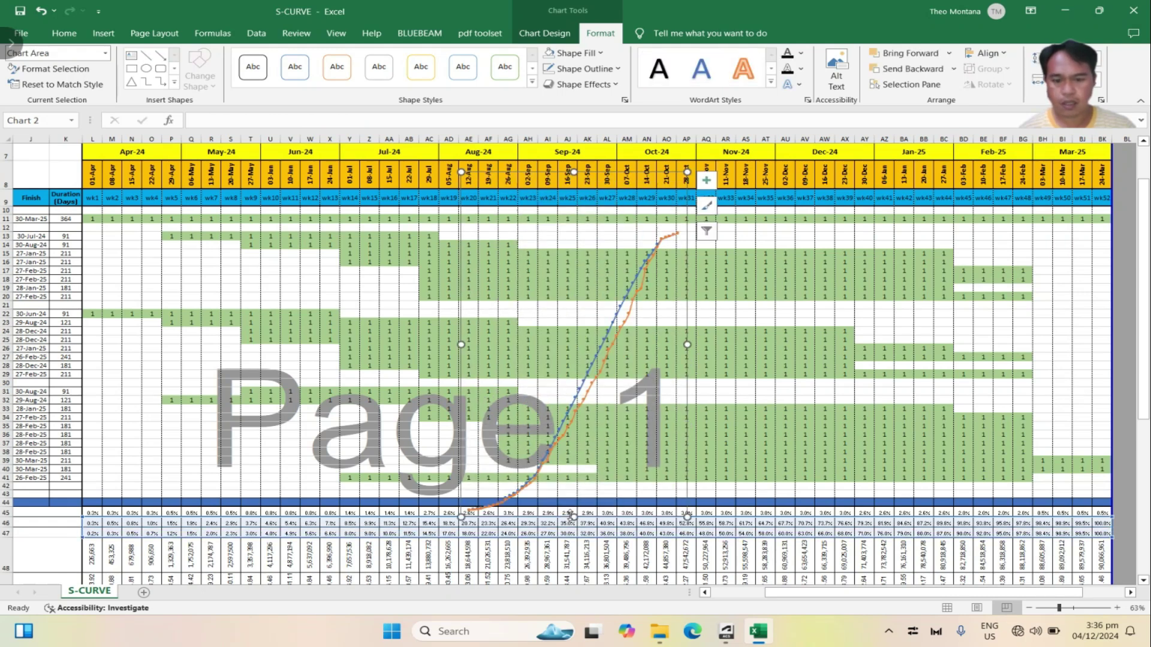
left_click_drag(459, 345, 63, 346)
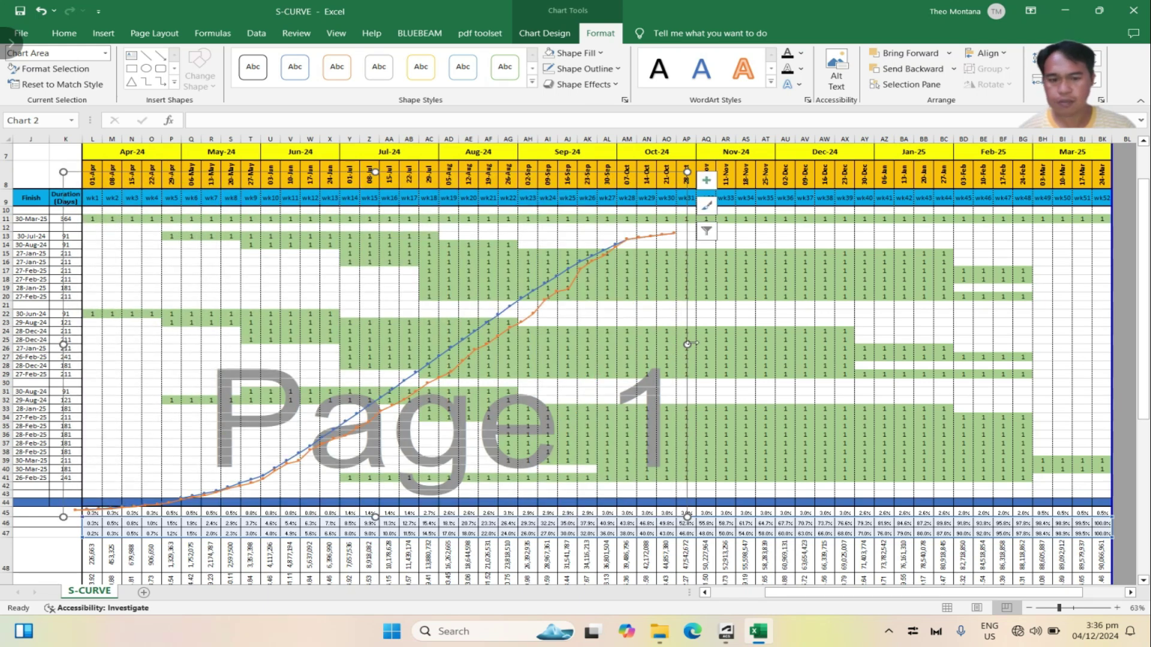
left_click_drag(687, 344, 1013, 346)
left_click_drag(954, 592, 931, 592)
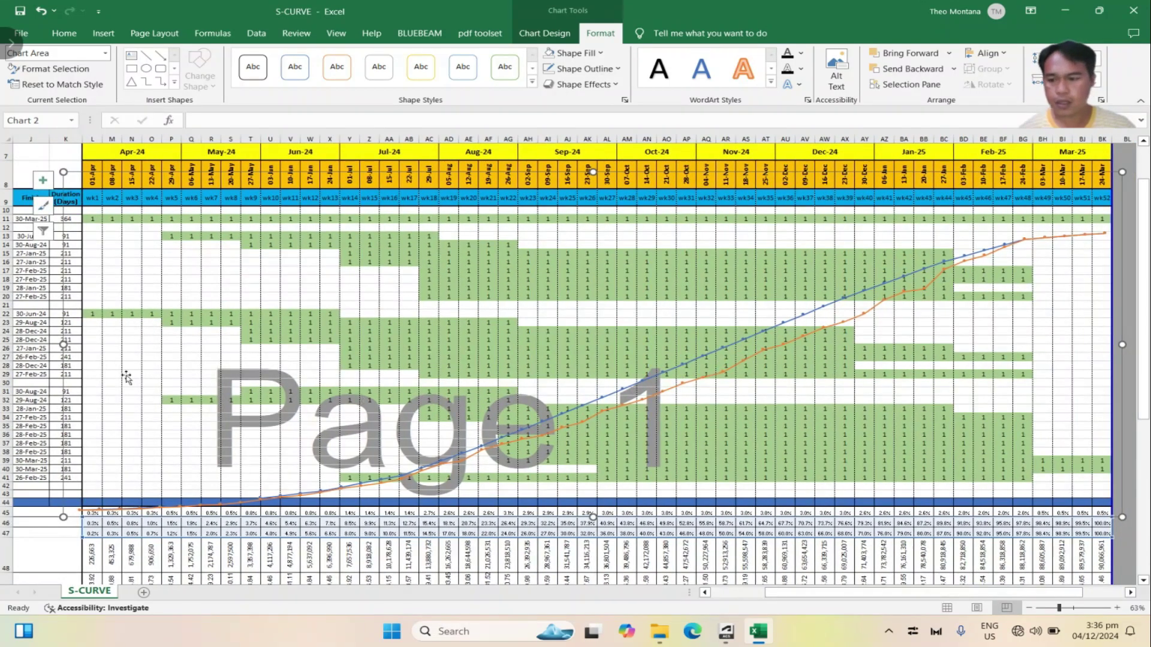
Reposition the chart and trim its top, right and bottom edges so the curves fit between the schedule's week header and row 44
left_click(71, 371)
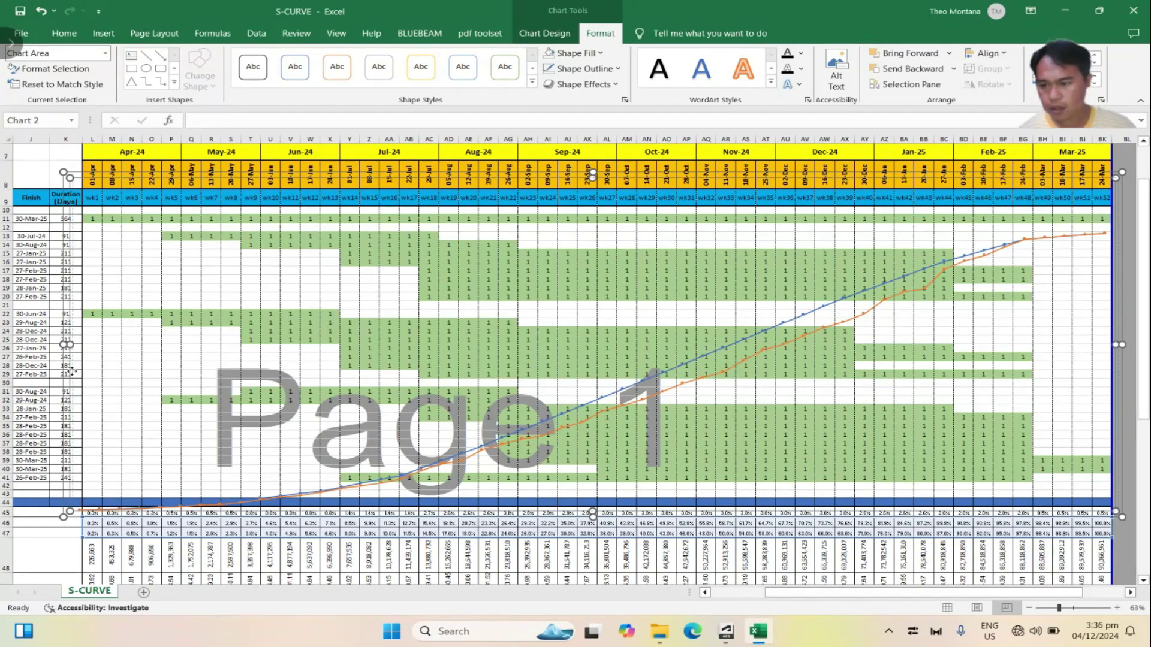
left_click(72, 373)
left_click_drag(63, 365, 63, 339)
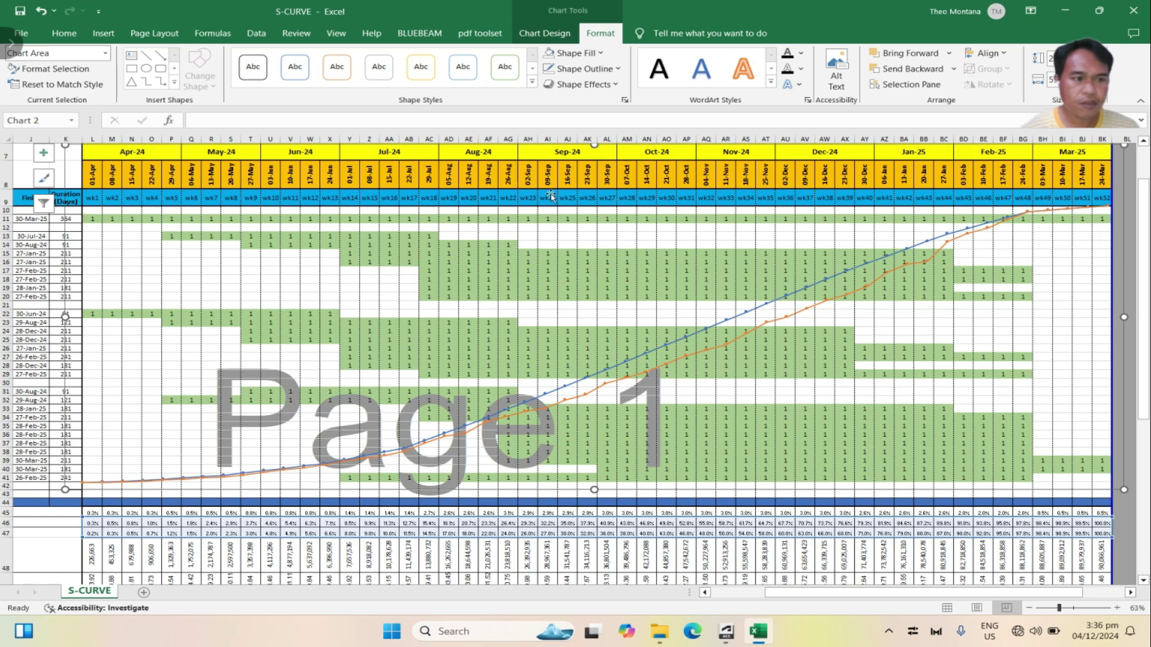
scroll(594, 149, "up", 1)
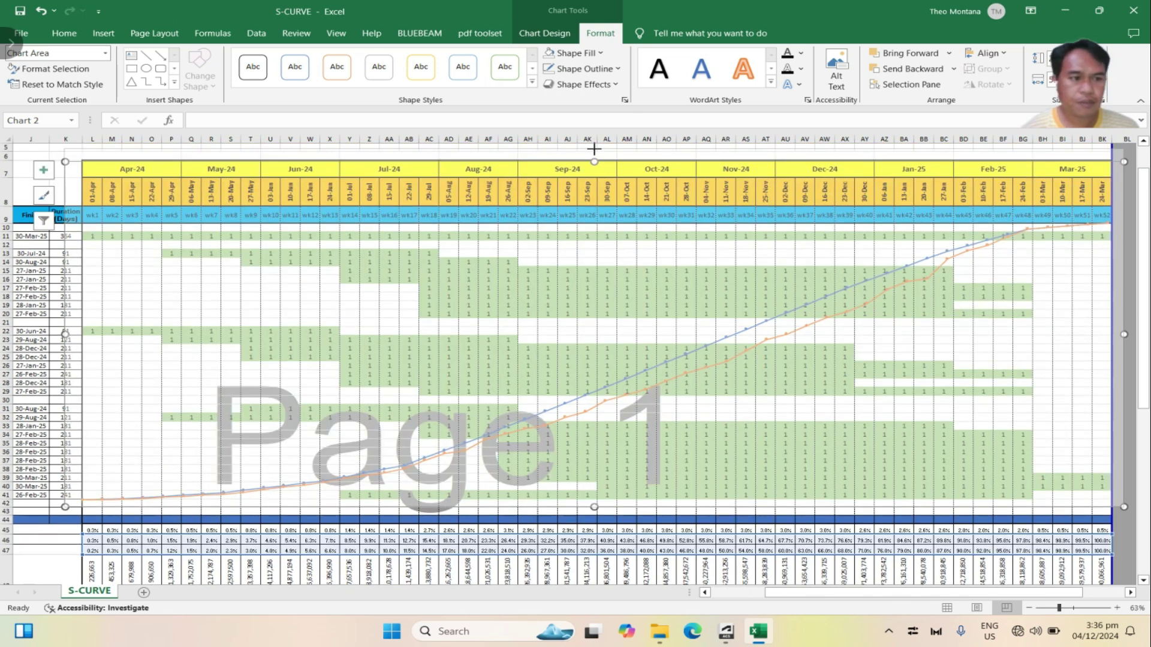
mouse_move(594, 161)
left_mouse_down()
mouse_move(594, 150)
mouse_move(593, 181)
left_mouse_up()
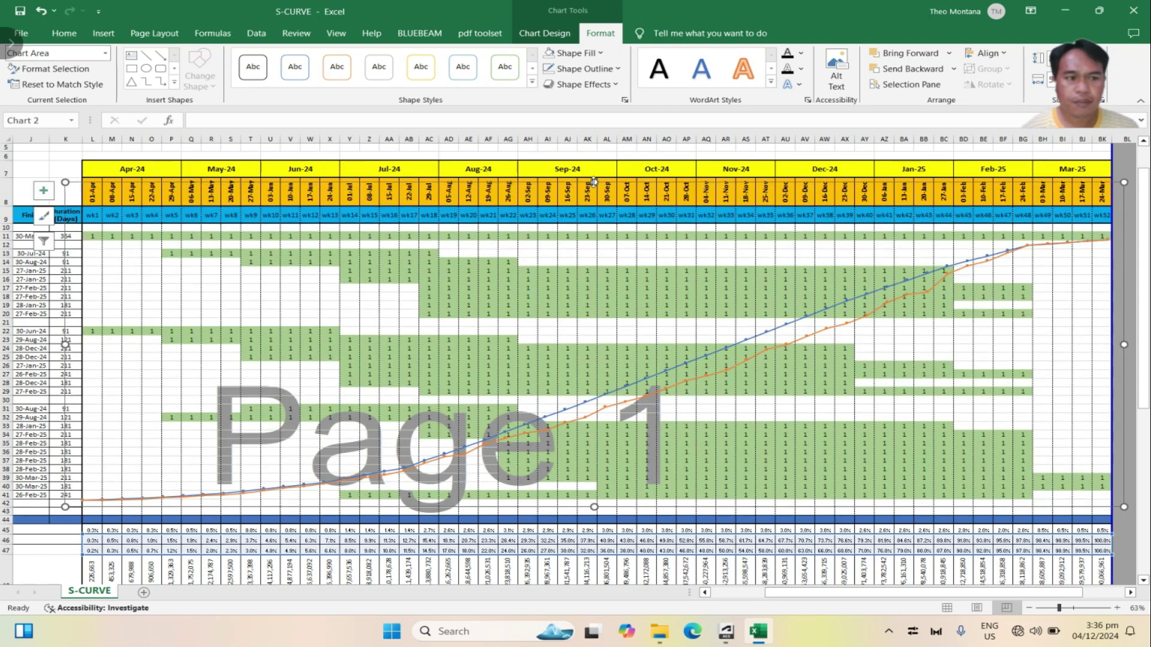
left_click_drag(1124, 345, 1107, 349)
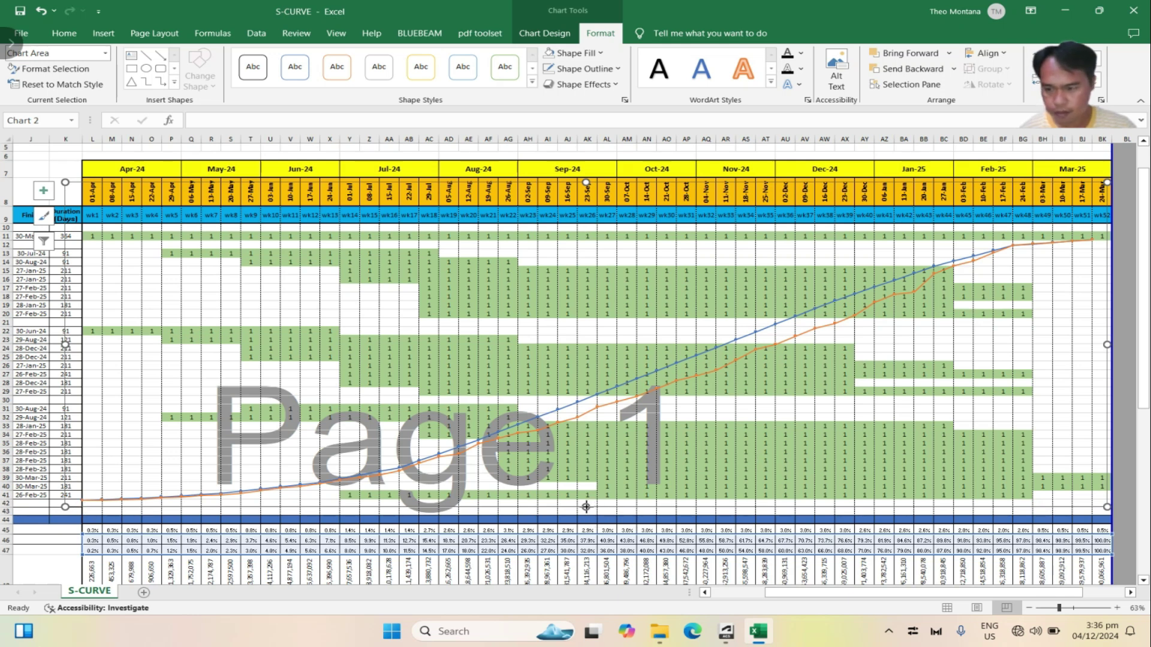
left_click_drag(586, 506, 587, 505)
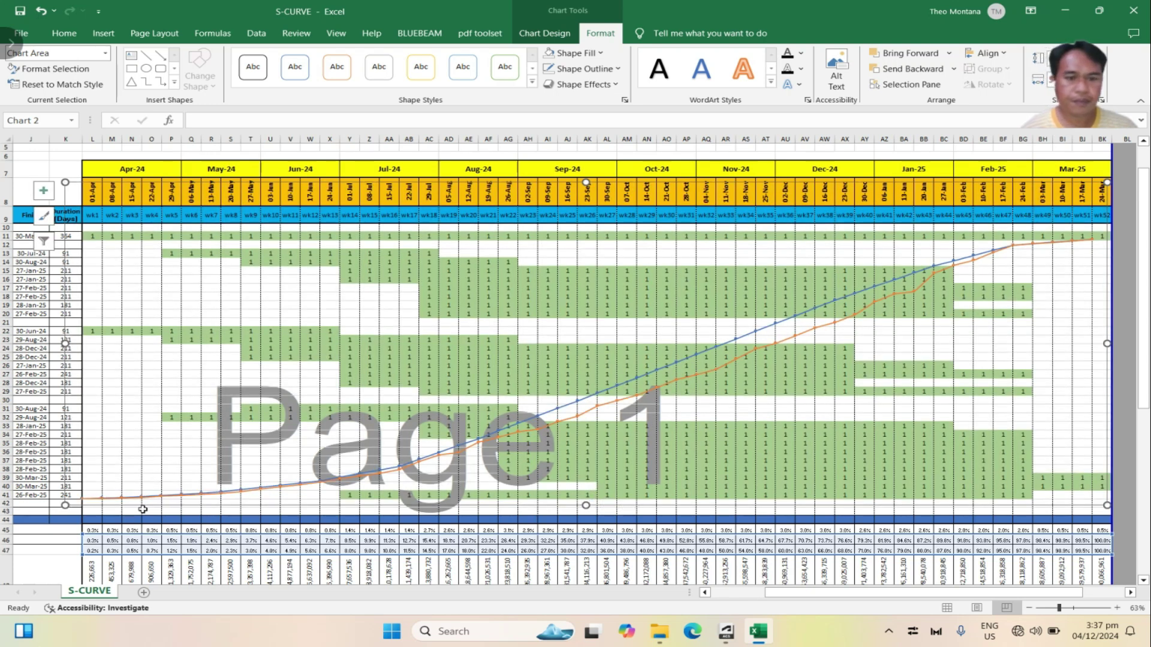
left_click(392, 563)
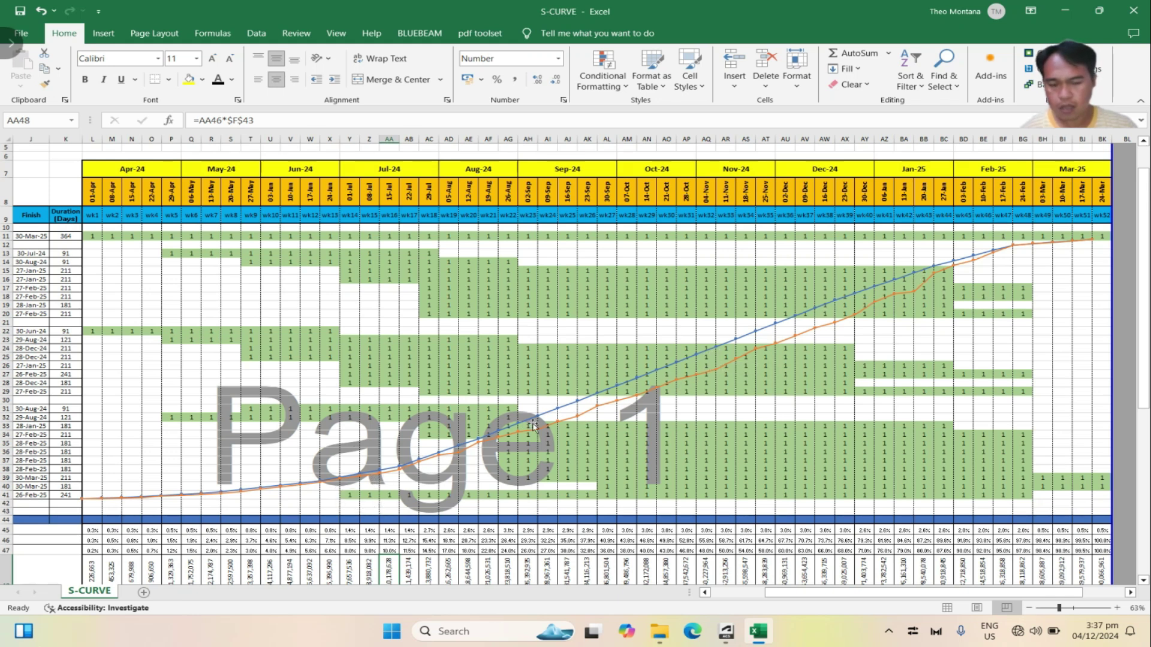
Fill the Projected Weekly Accomplishment and Projected Cumulative Weekly Accomplishment rows, labels included, with yellow
mouse_move(574, 421)
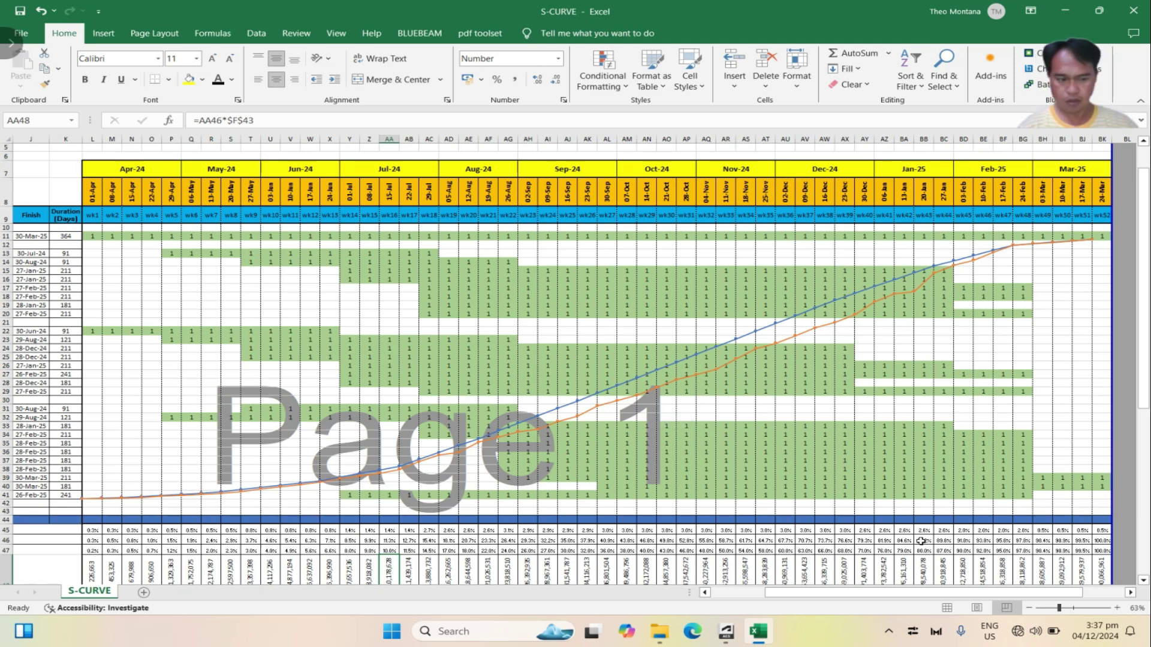
scroll(543, 533, "up", 1)
scroll(540, 531, "down", 2)
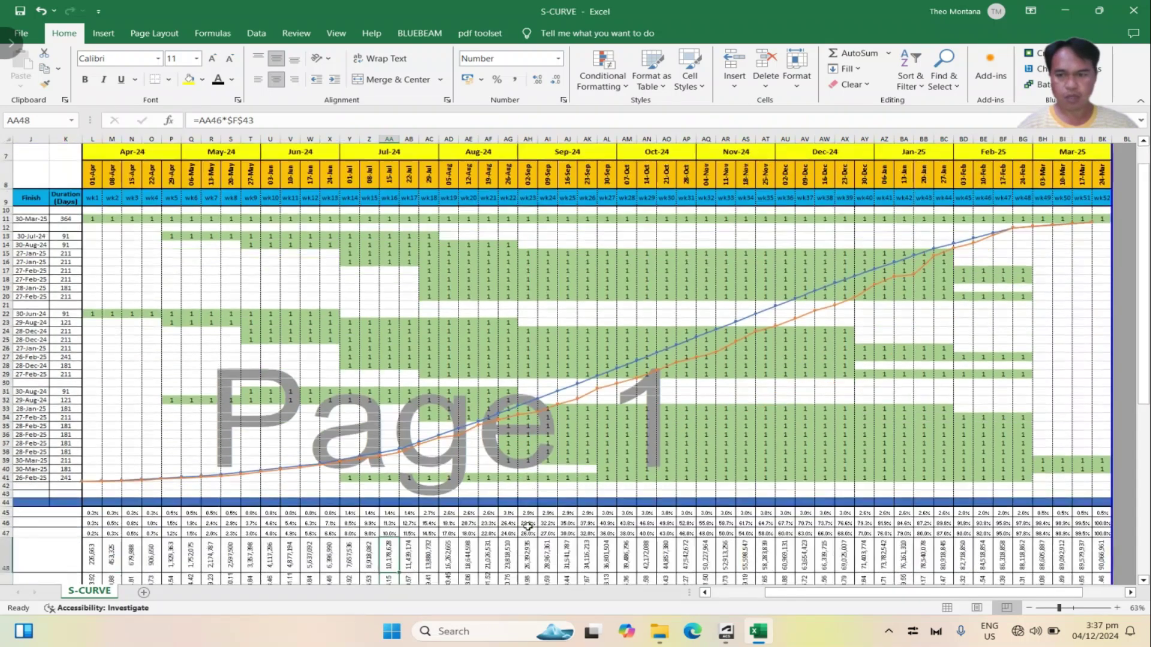
scroll(530, 526, "down", 2)
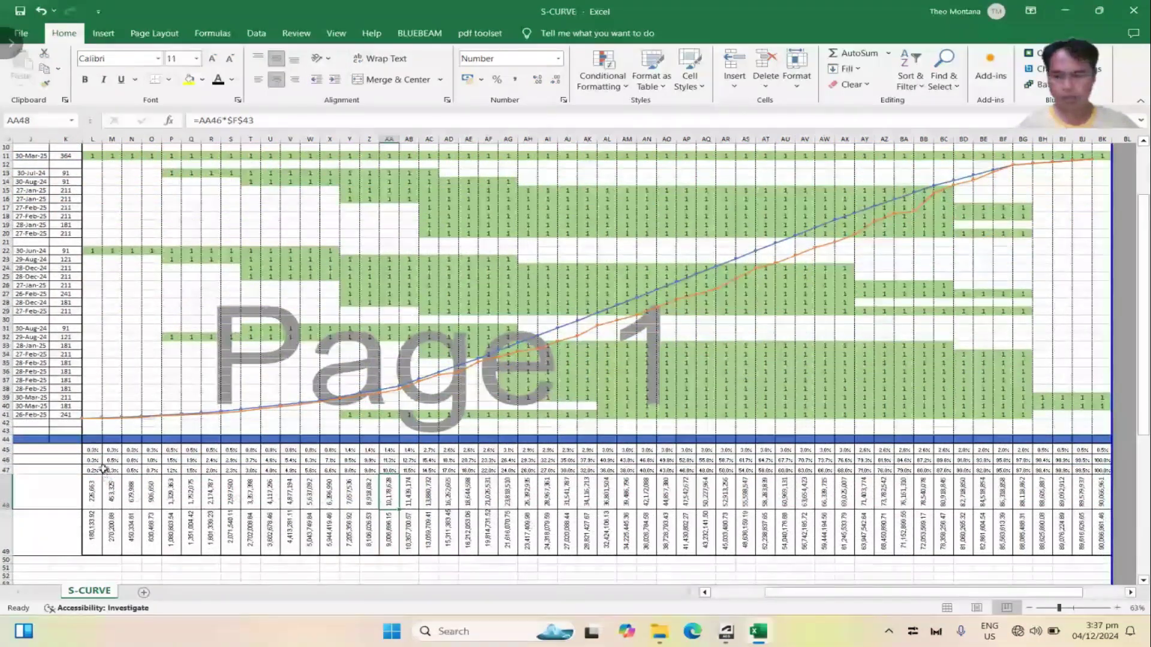
left_click_drag(793, 592, 743, 607)
left_click_drag(46, 452, 1071, 459)
scroll(122, 466, "left", 5)
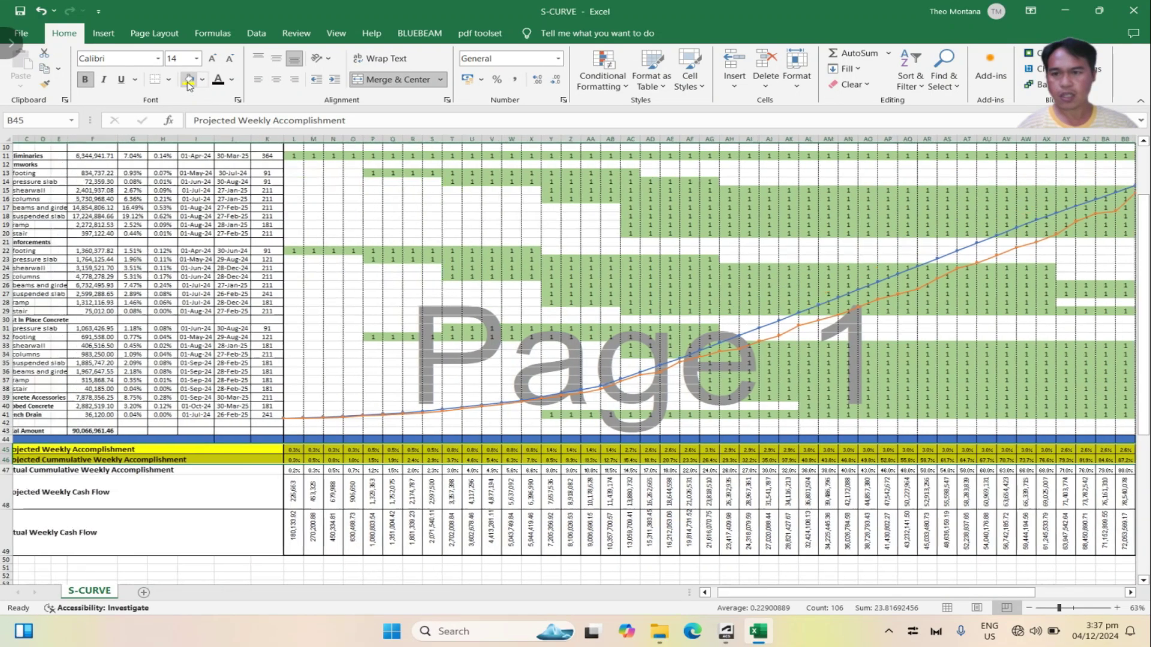
Fill the Actual Cumulative Weekly Accomplishment row, from its label through week 52, with dark gold
left_click_drag(38, 469, 1103, 470)
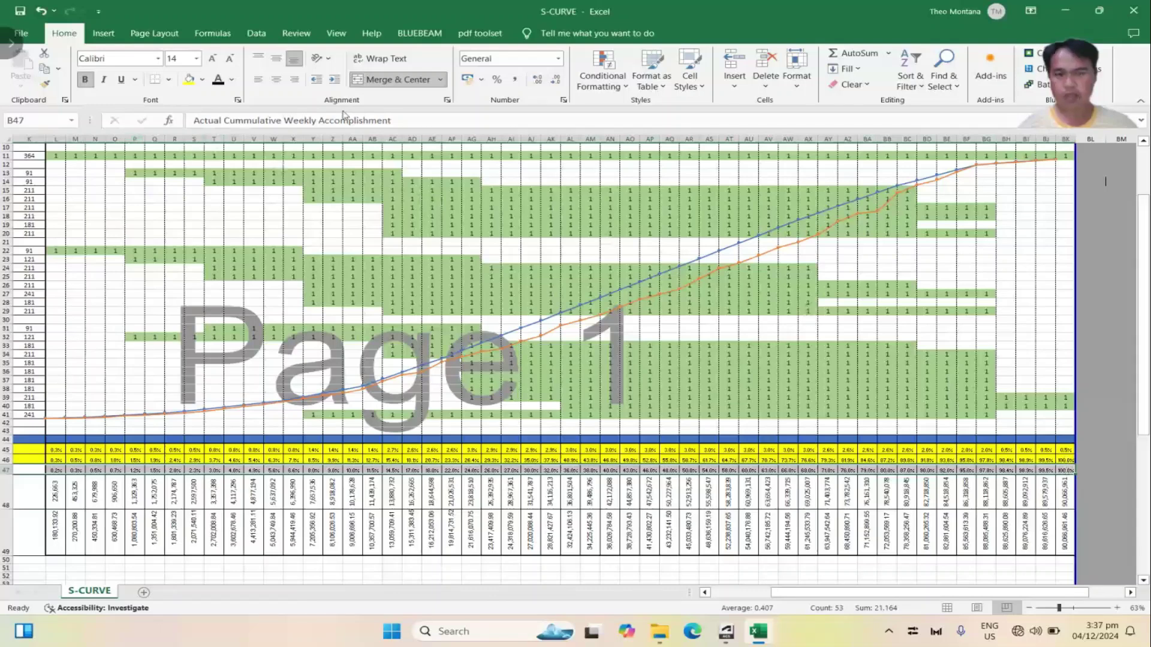
left_click(203, 80)
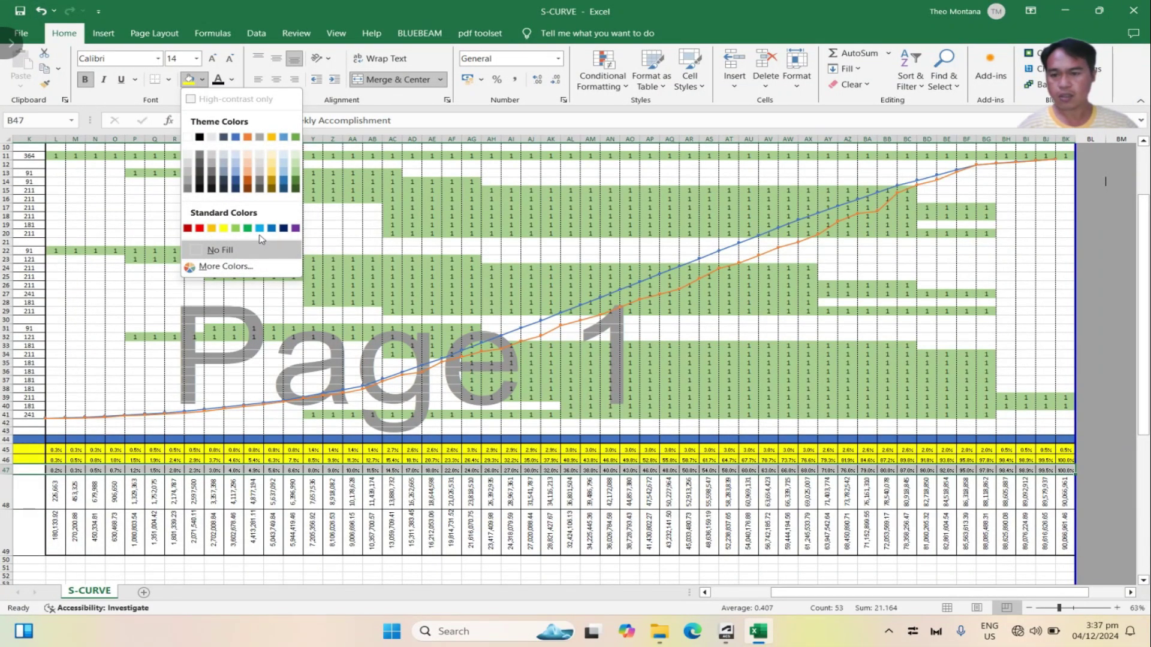
left_click(273, 183)
scroll(316, 508, "left", 5)
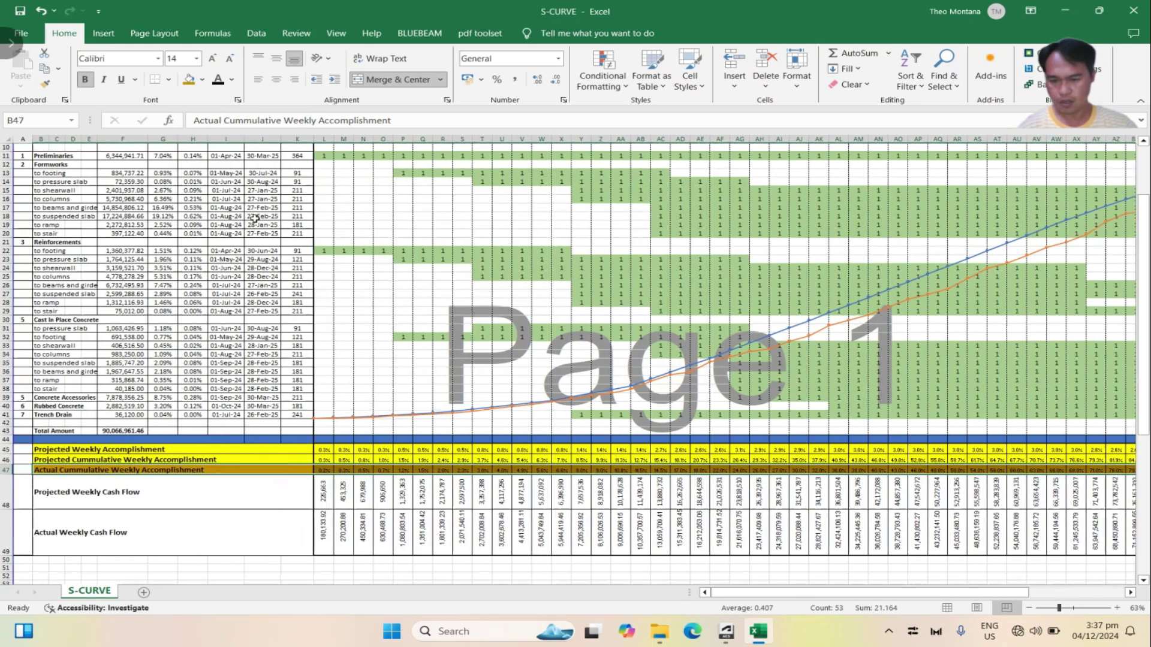
left_click(317, 508)
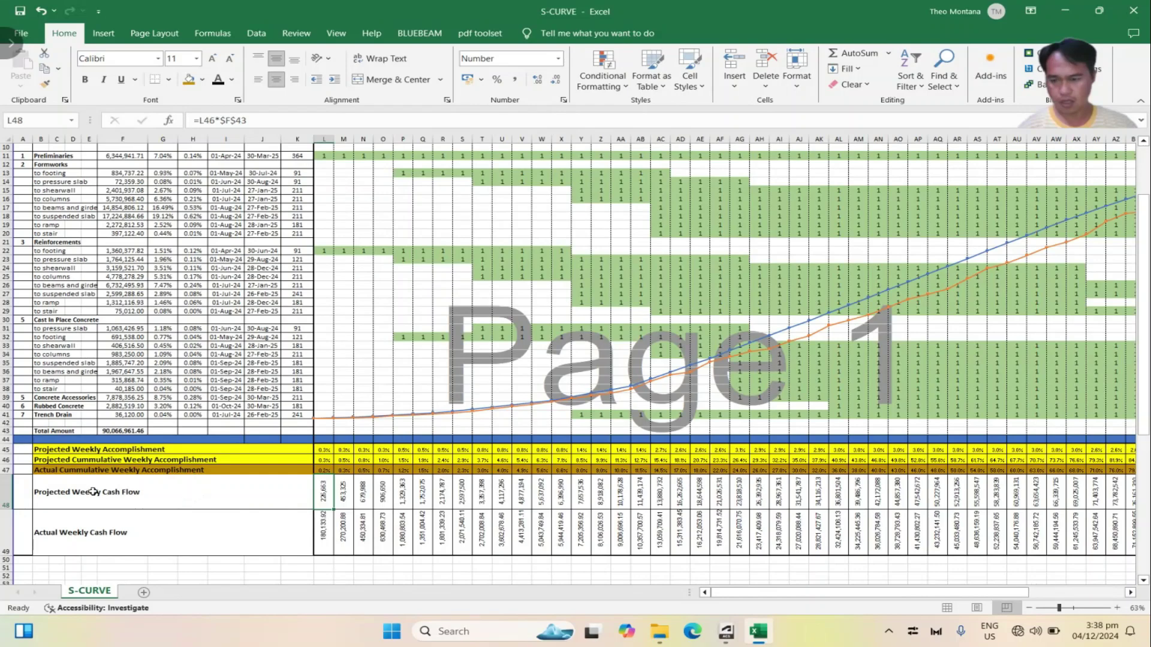
Fill the Projected Weekly Cash Flow row, from its label through week 52, with light green
left_click_drag(46, 495, 1090, 496)
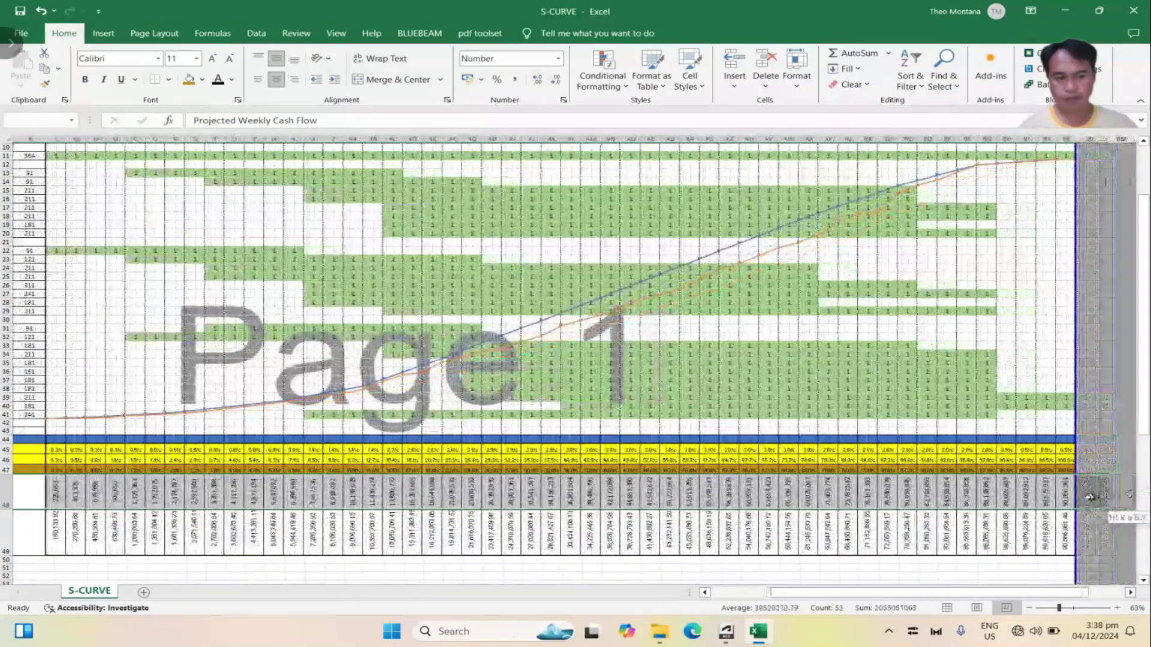
left_click(203, 80)
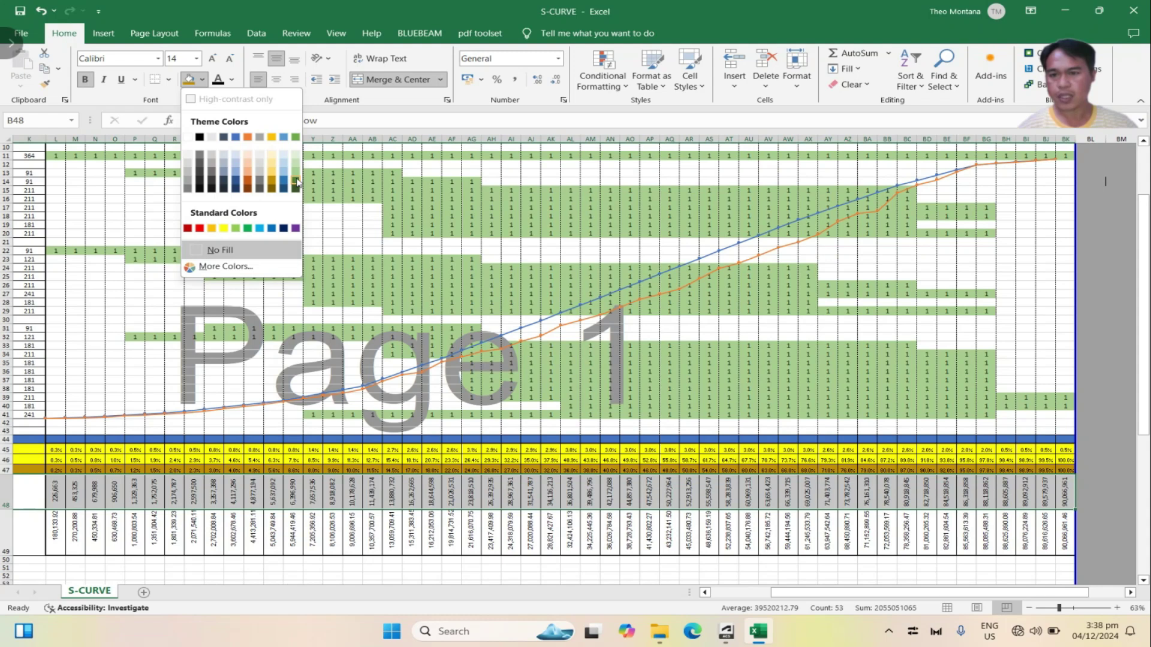
left_click(236, 228)
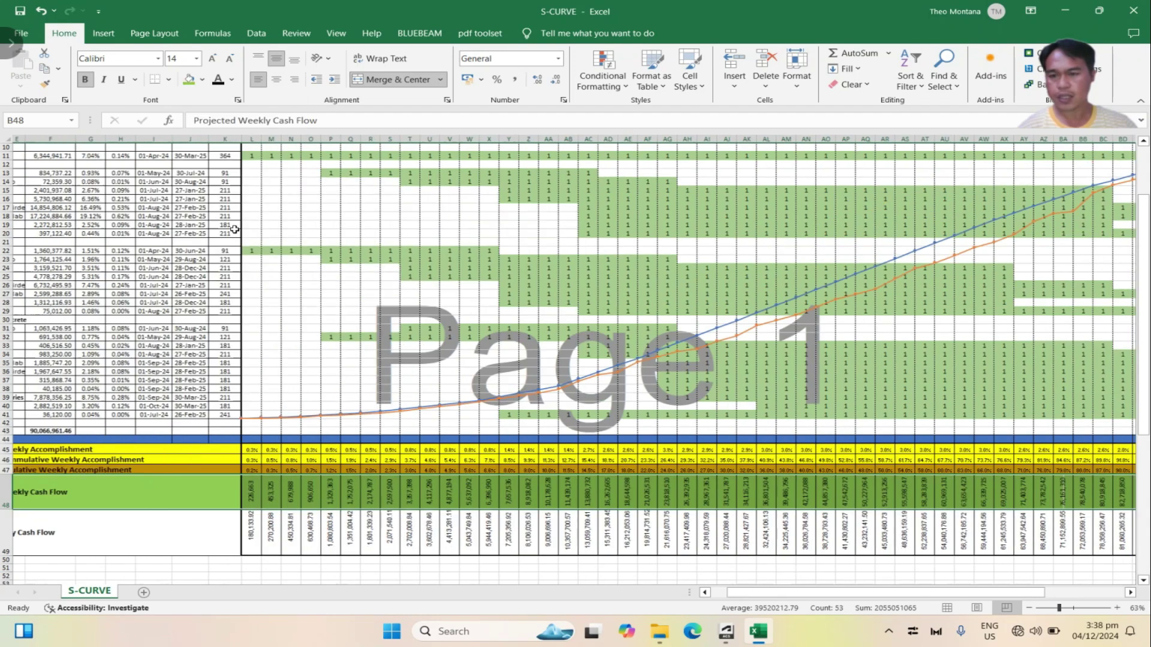
Try a red fill on the Actual Weekly Cash Flow row, from its label through week 52
scroll(431, 458, "down", 2)
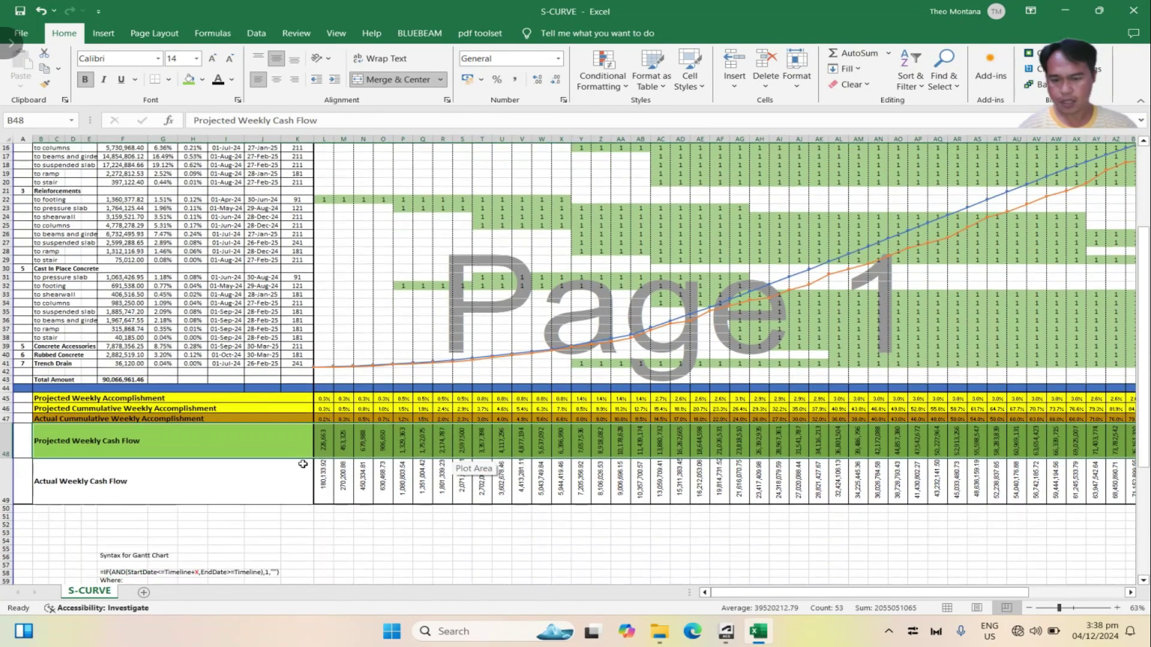
left_click_drag(46, 483, 1073, 492)
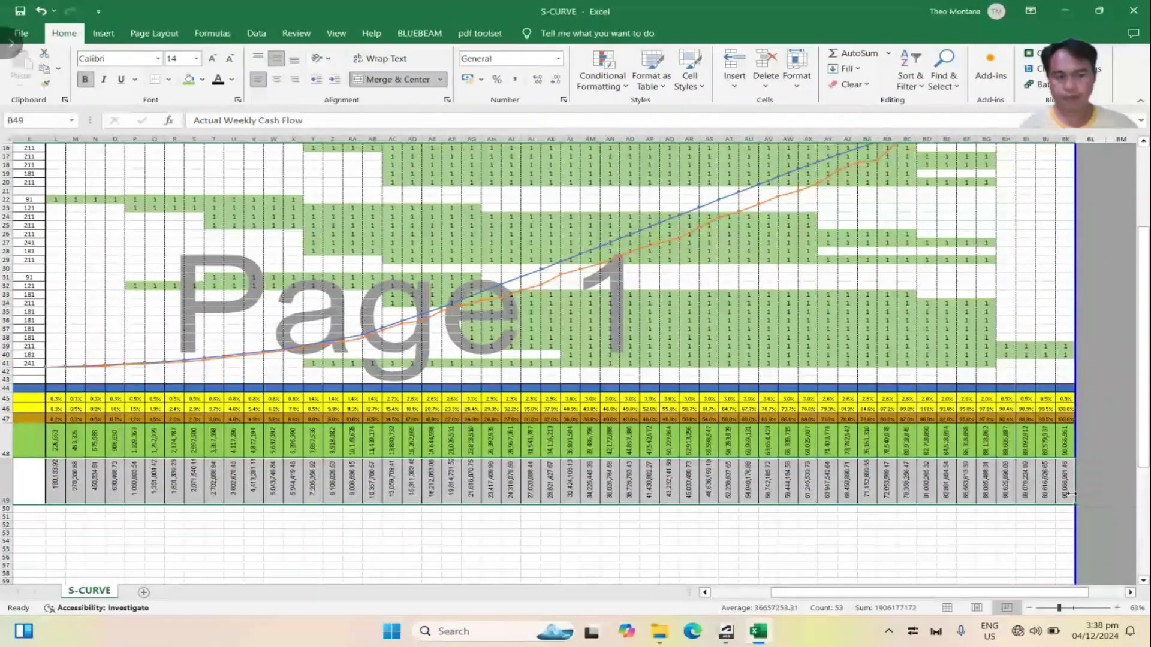
left_click(203, 80)
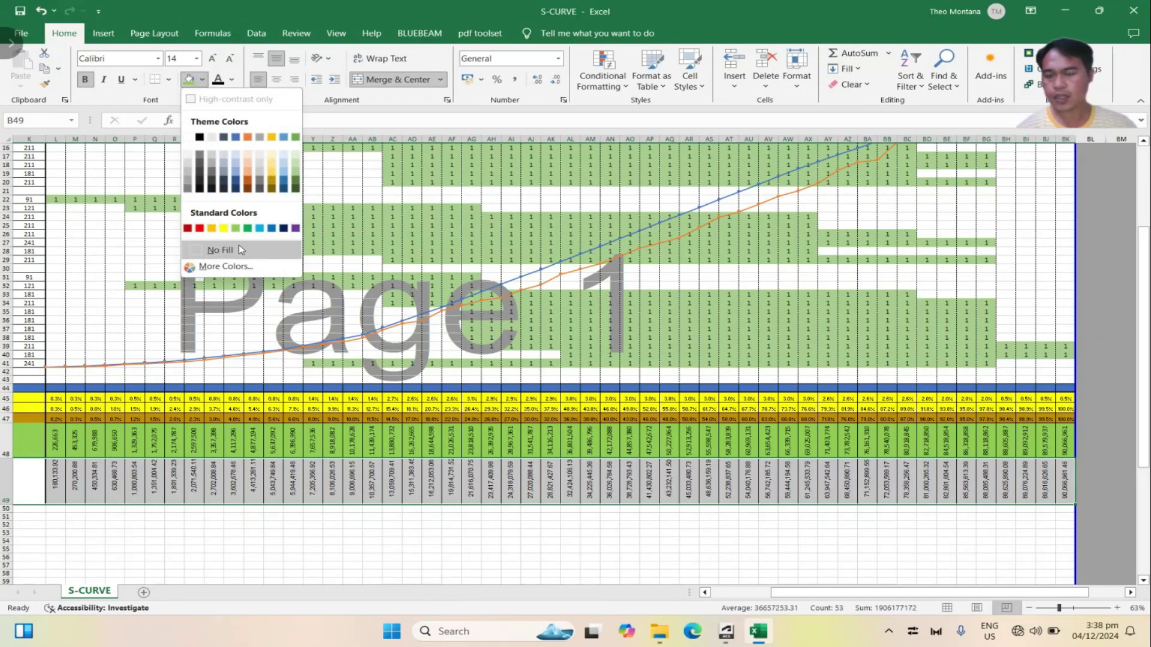
left_click(200, 228)
scroll(360, 299, "left", 5)
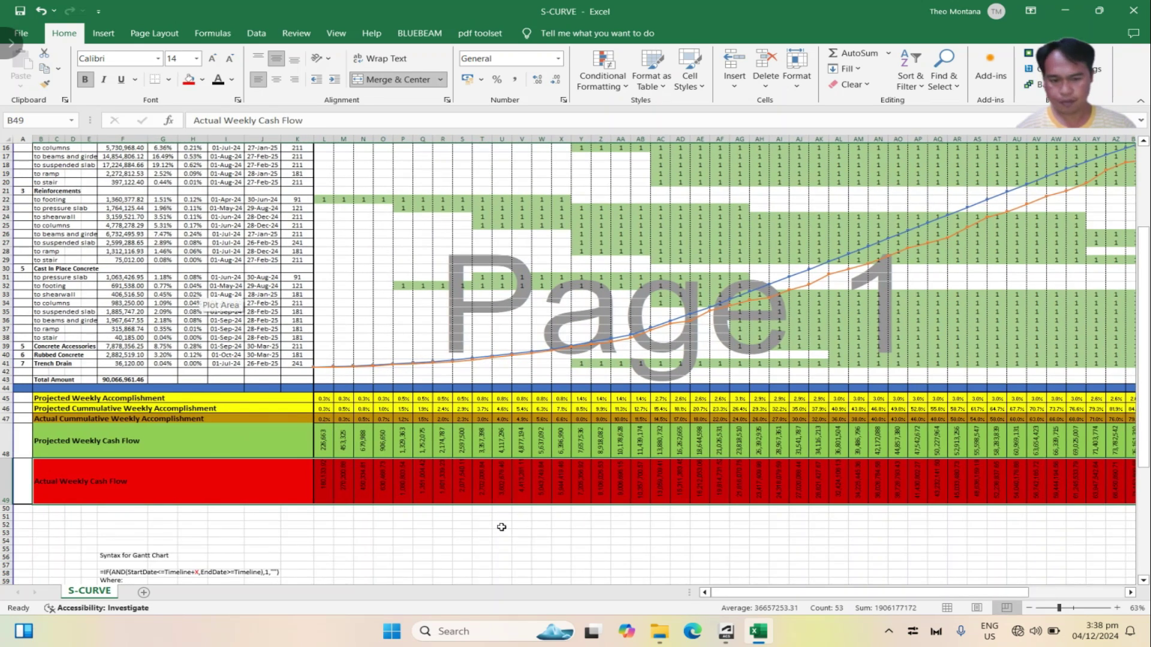
left_click(481, 524)
Fill the Actual Weekly Cash Flow row, from its label through week 52, with light orange
left_click_drag(182, 484, 1056, 486)
left_click(203, 79)
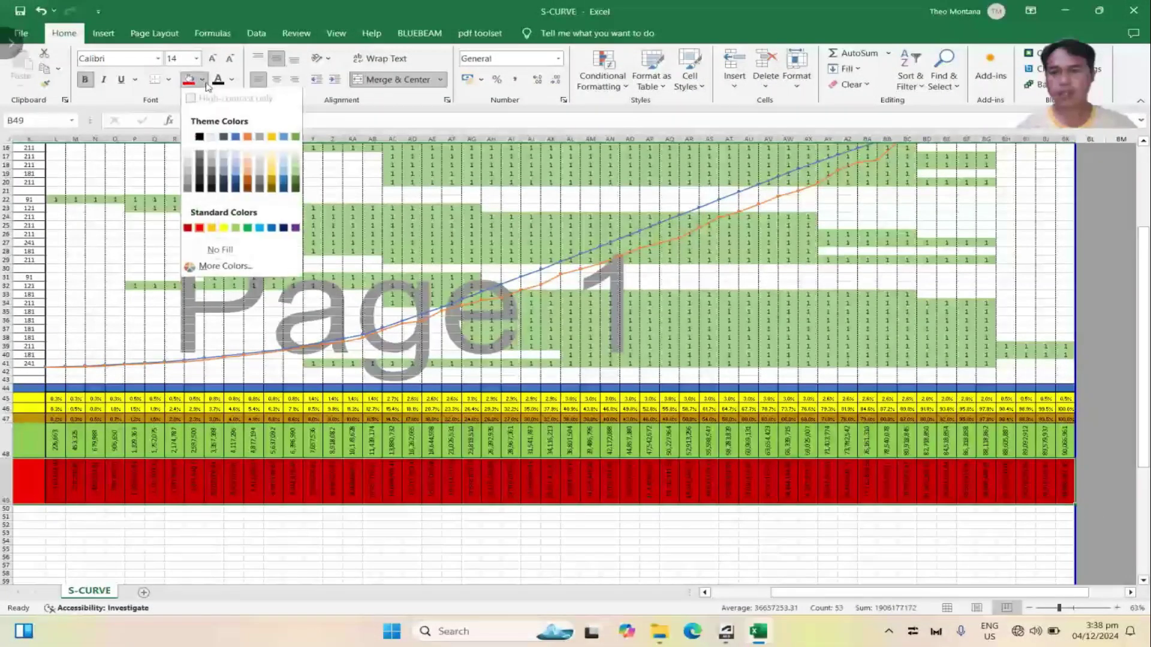
left_click(250, 178)
left_click(510, 527)
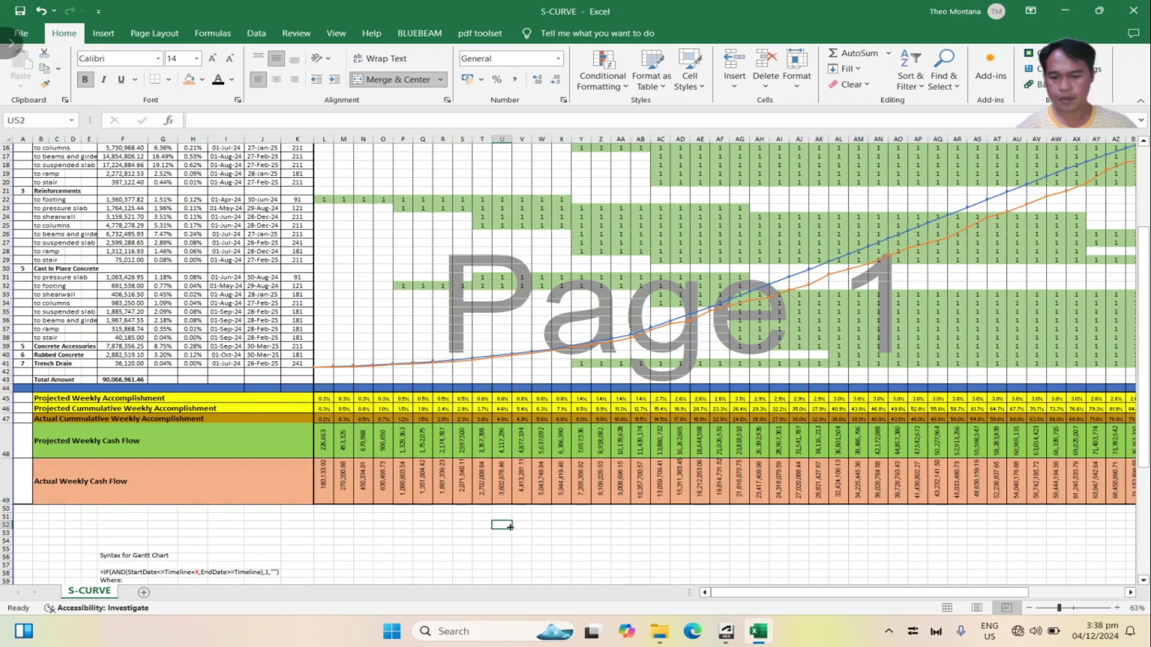
Review the S-curve over the schedule, the coloured summary rows, and the Factor, Start and Finish columns
left_click_drag(741, 598, 793, 602)
scroll(653, 563, "up", 2)
scroll(654, 563, "up", 2)
scroll(653, 563, "up", 1)
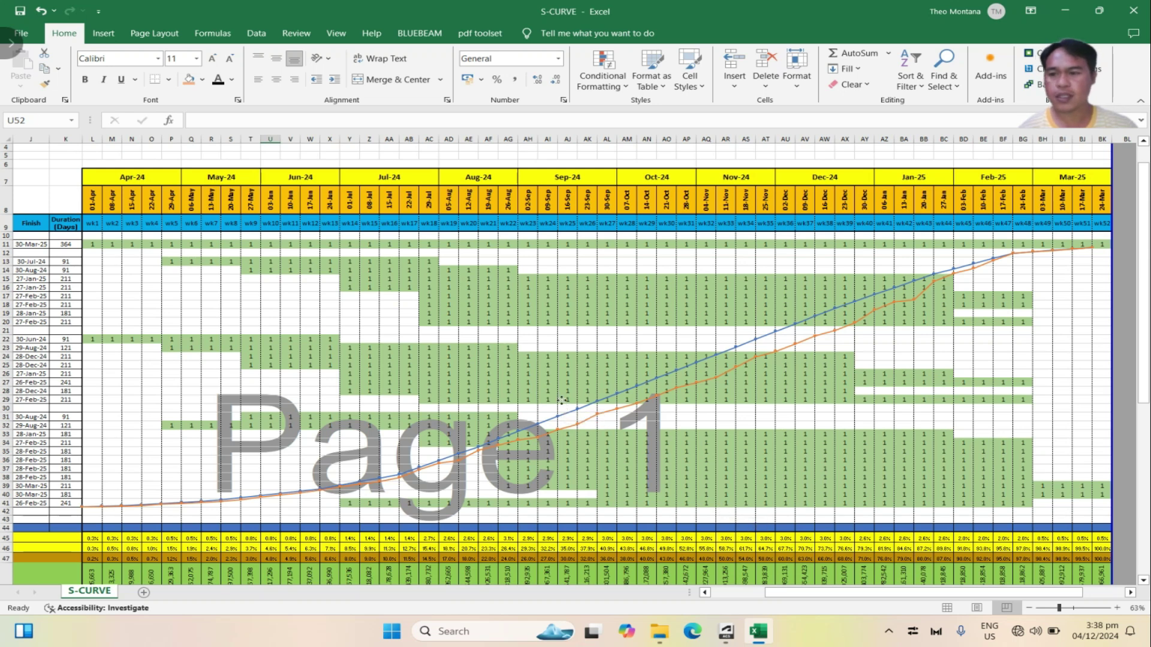
left_click(649, 455)
left_click(845, 578)
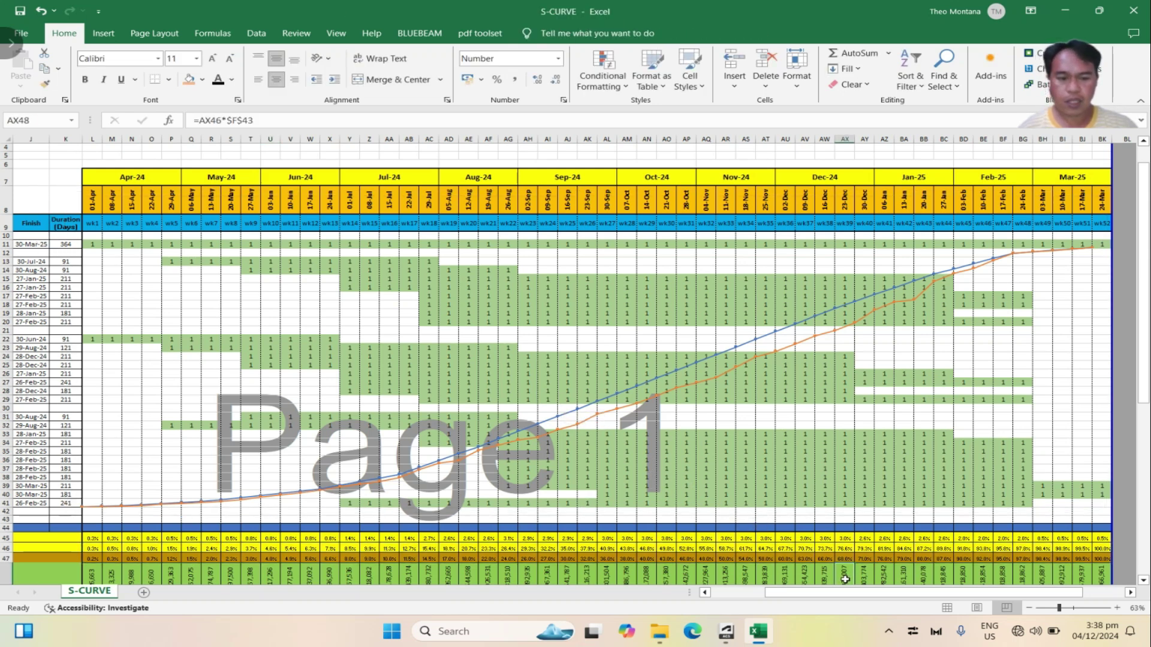
left_click_drag(878, 598, 822, 599)
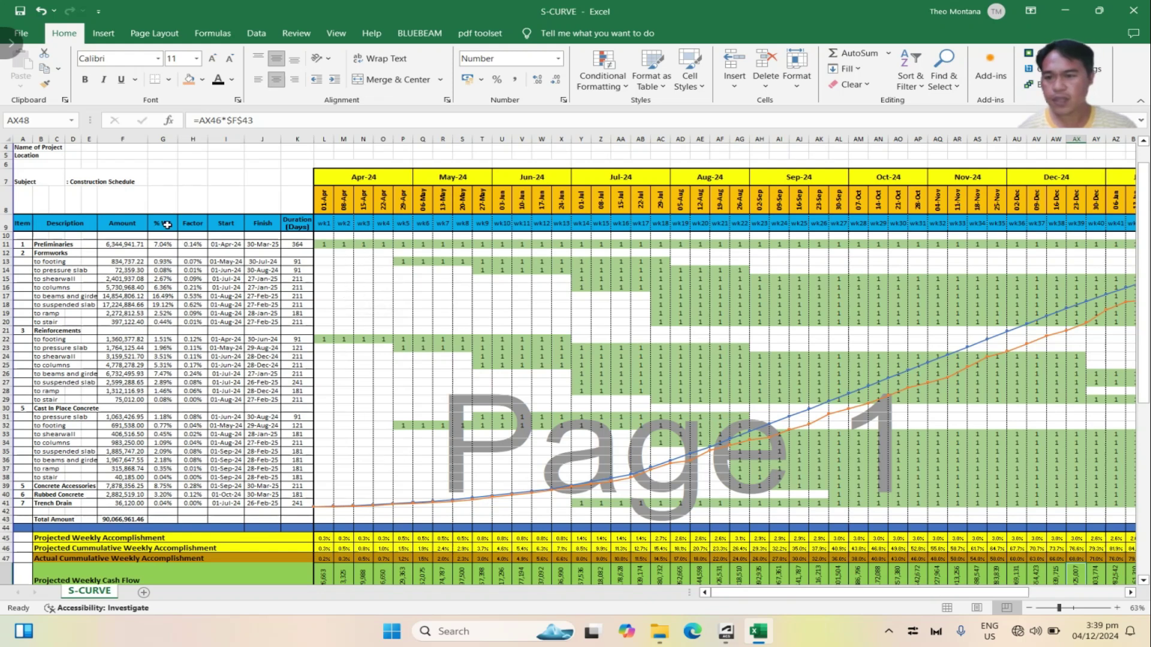
left_click(204, 224)
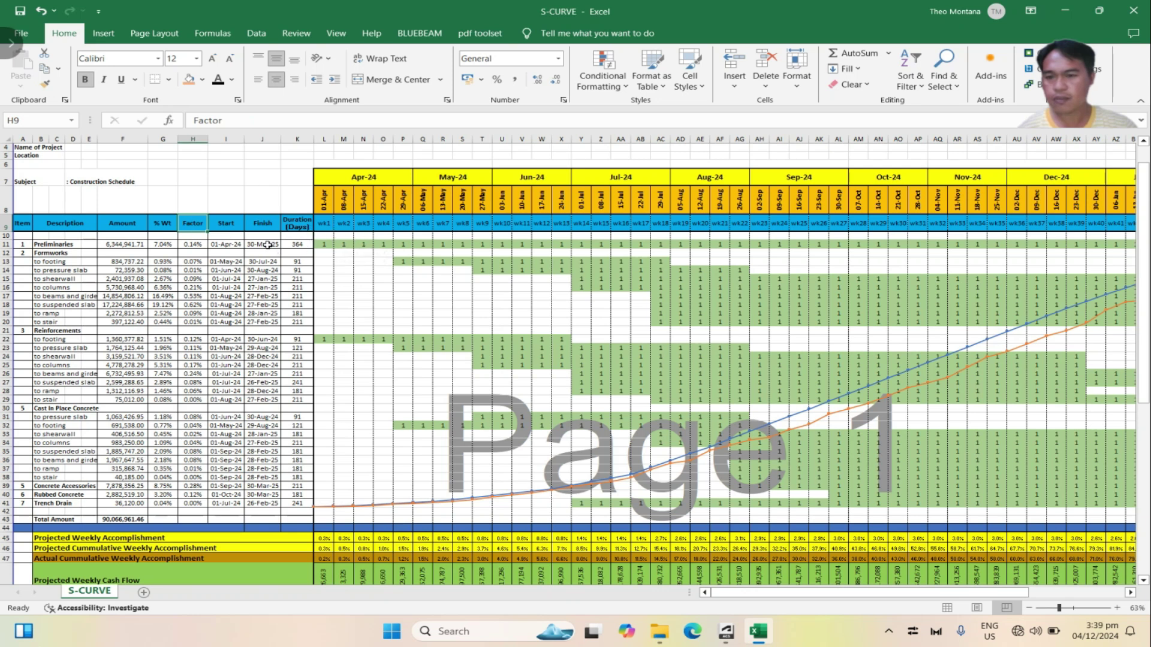
left_click(243, 225)
left_click(264, 225)
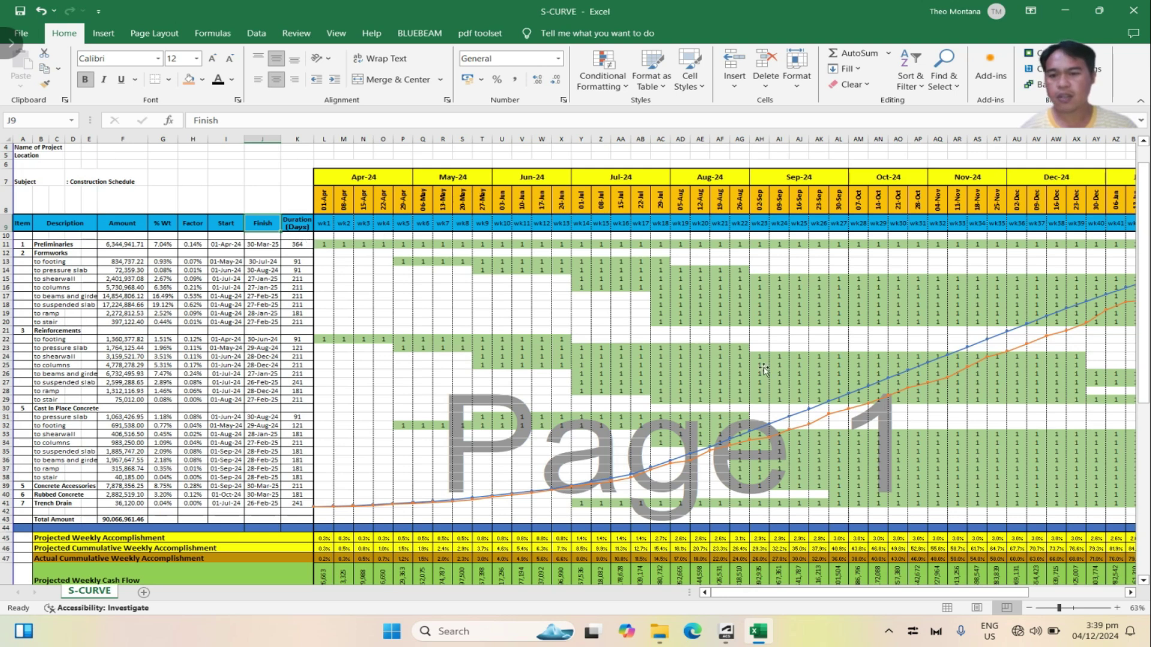
Examine the S-curve against the month, date and week headers from April 2024 to March 2025, and the Duration column
left_click_drag(730, 597, 784, 601)
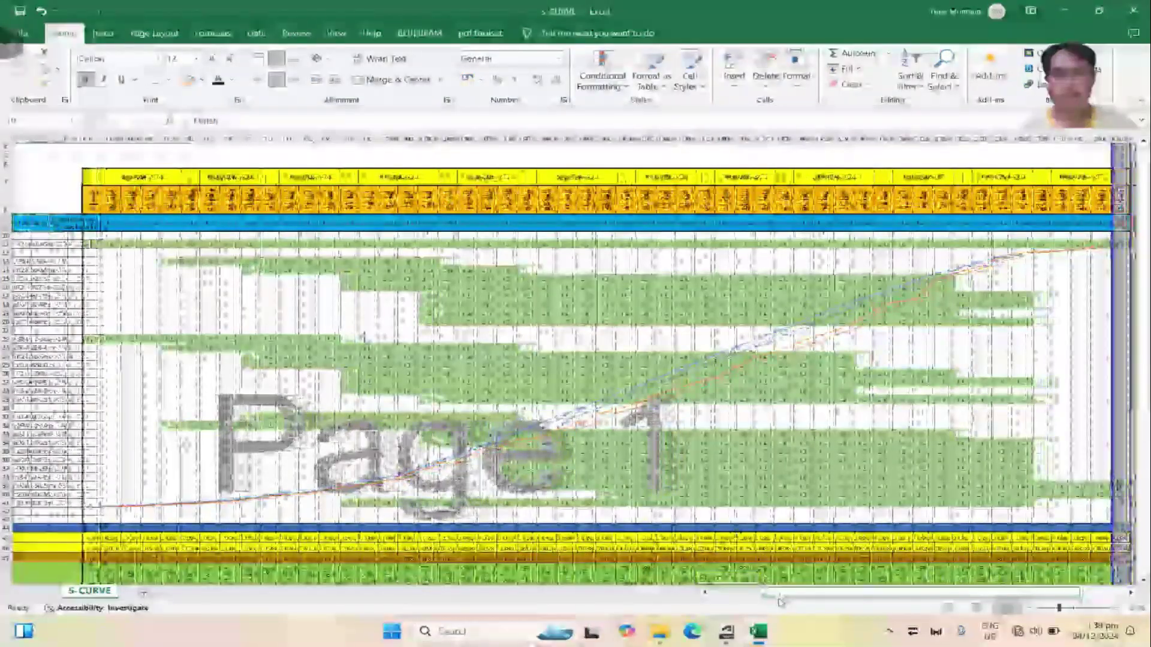
left_click(108, 205)
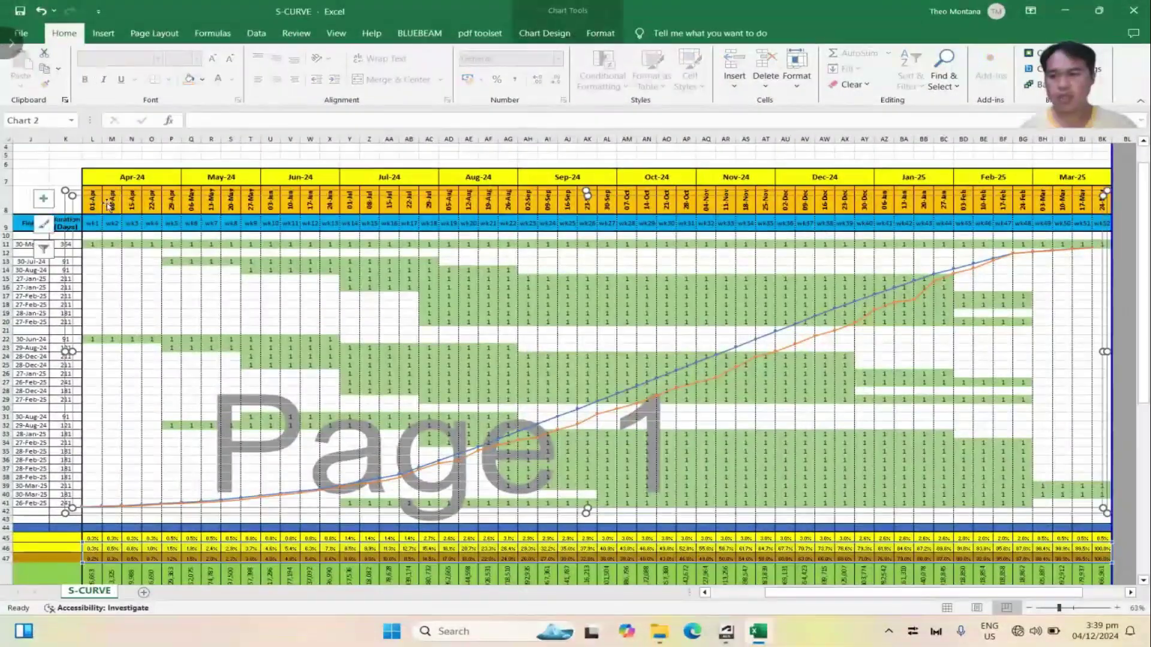
left_click(1026, 166)
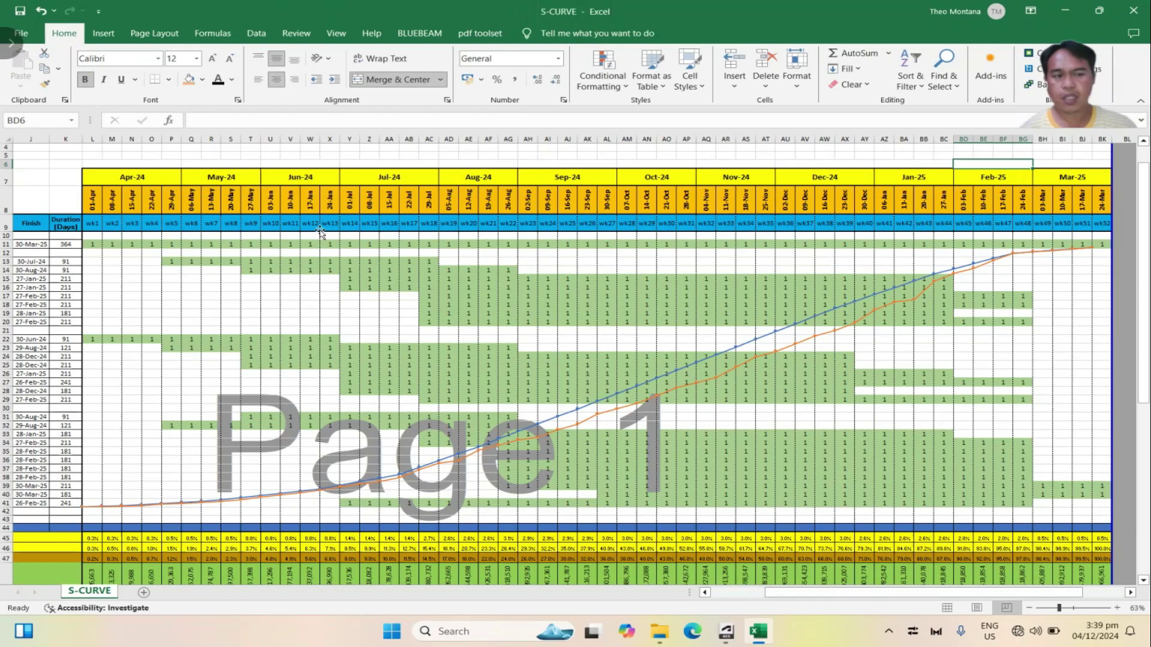
left_click(64, 247)
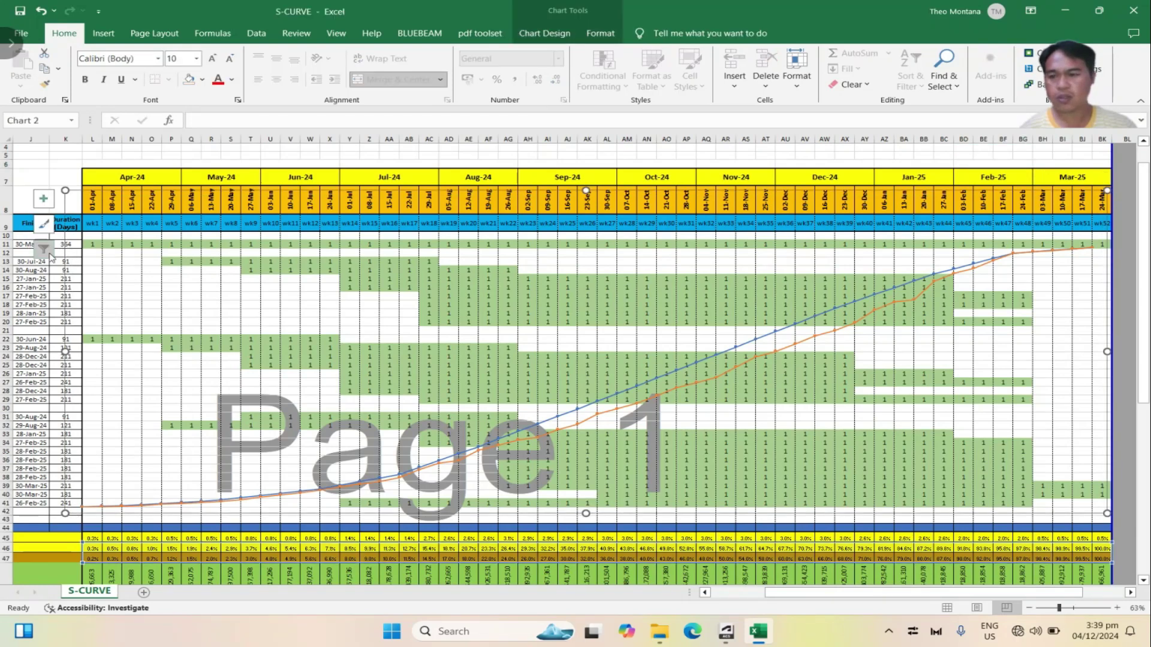
left_click(58, 279)
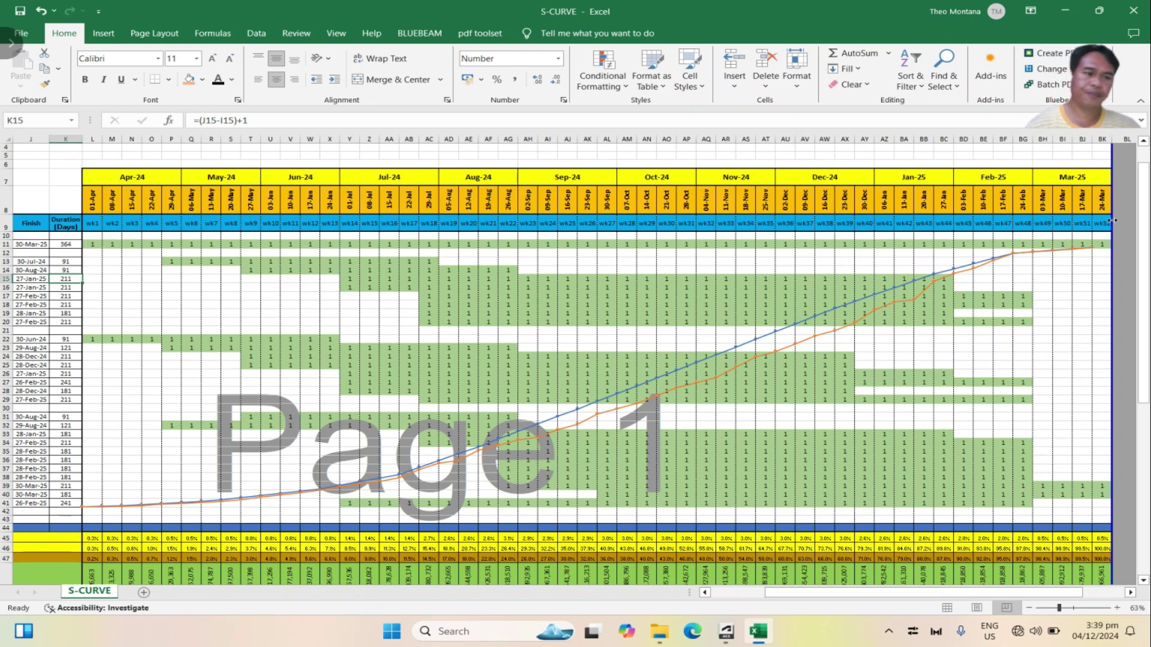
left_click(507, 198)
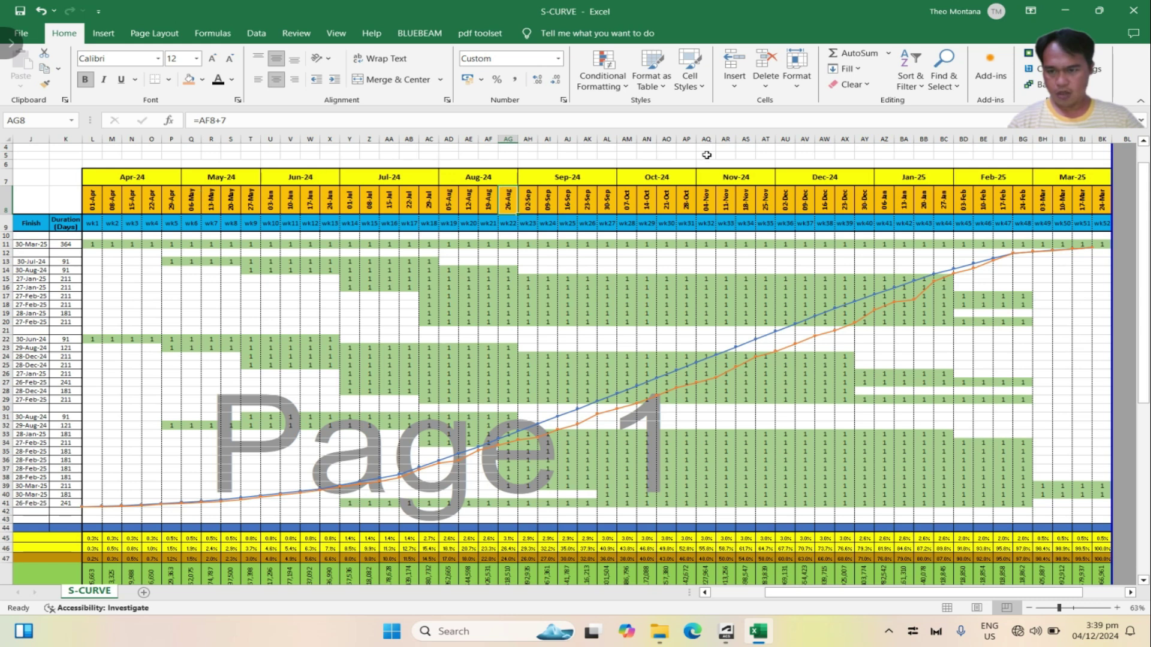
left_click(1076, 206)
left_click(910, 181)
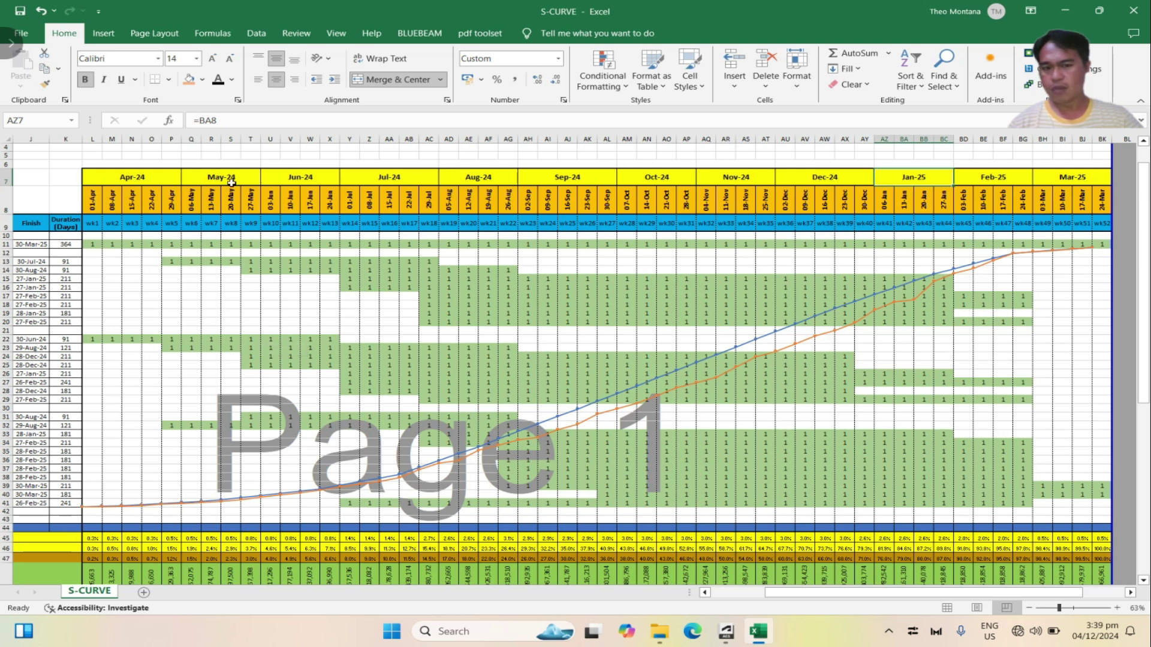
left_click(65, 182)
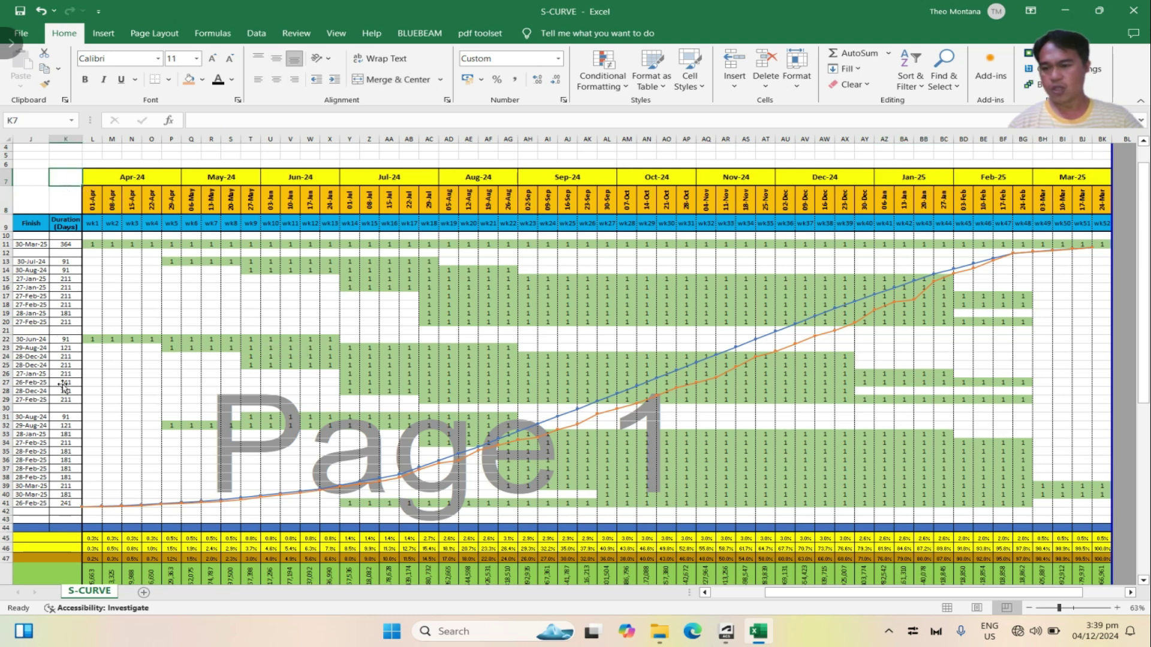
Enter the formula =TODAY() in the cell beside the Date label in the sheet's header block
left_click_drag(789, 596, 732, 601)
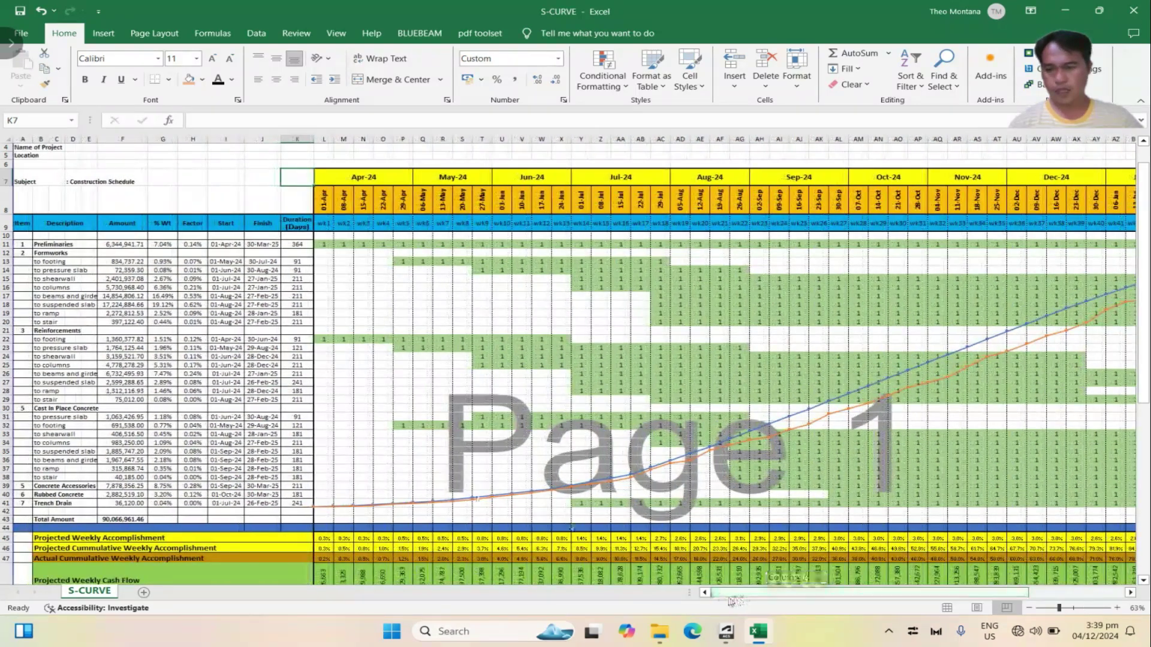
scroll(28, 165, "up", 2)
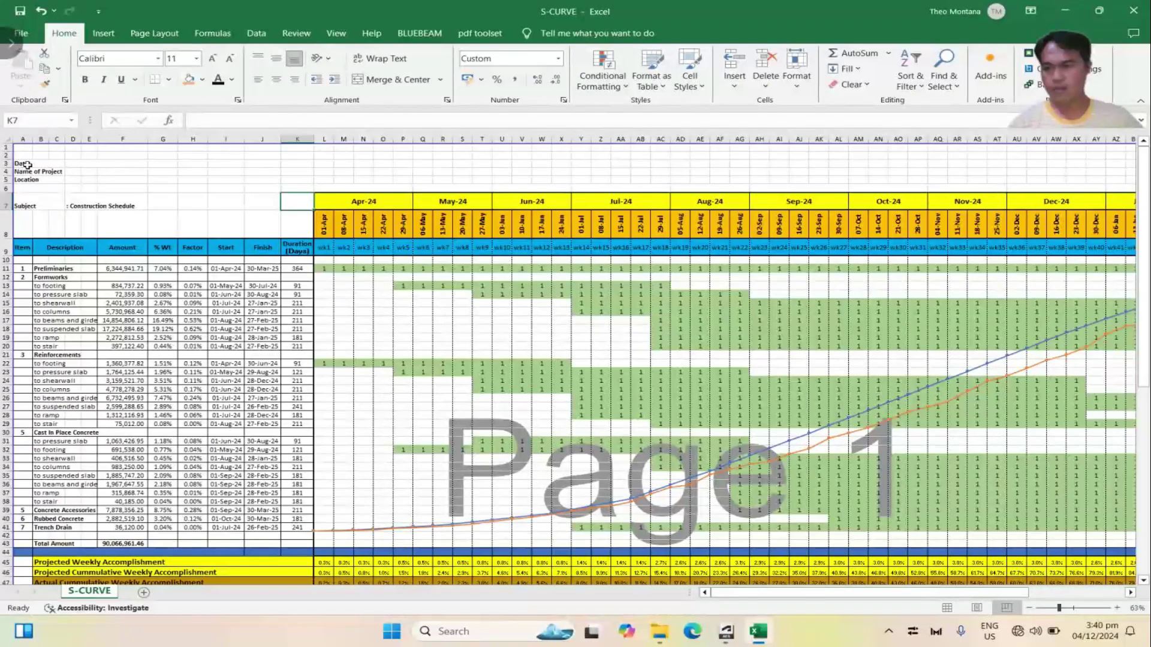
left_click(93, 164)
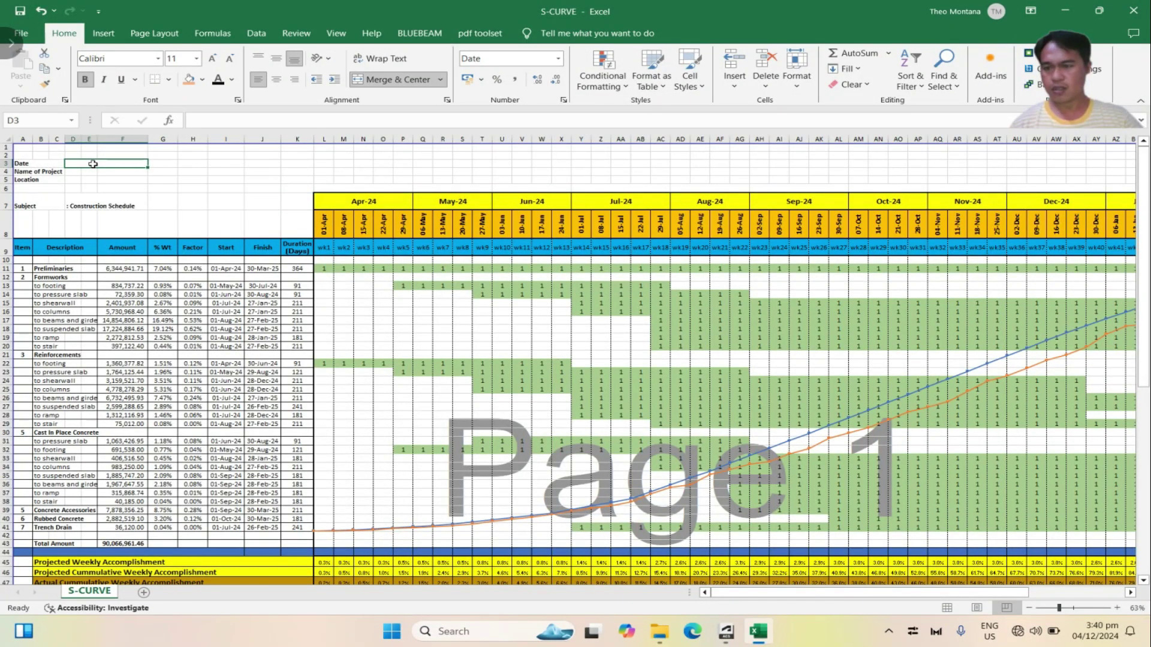
type("=TO")
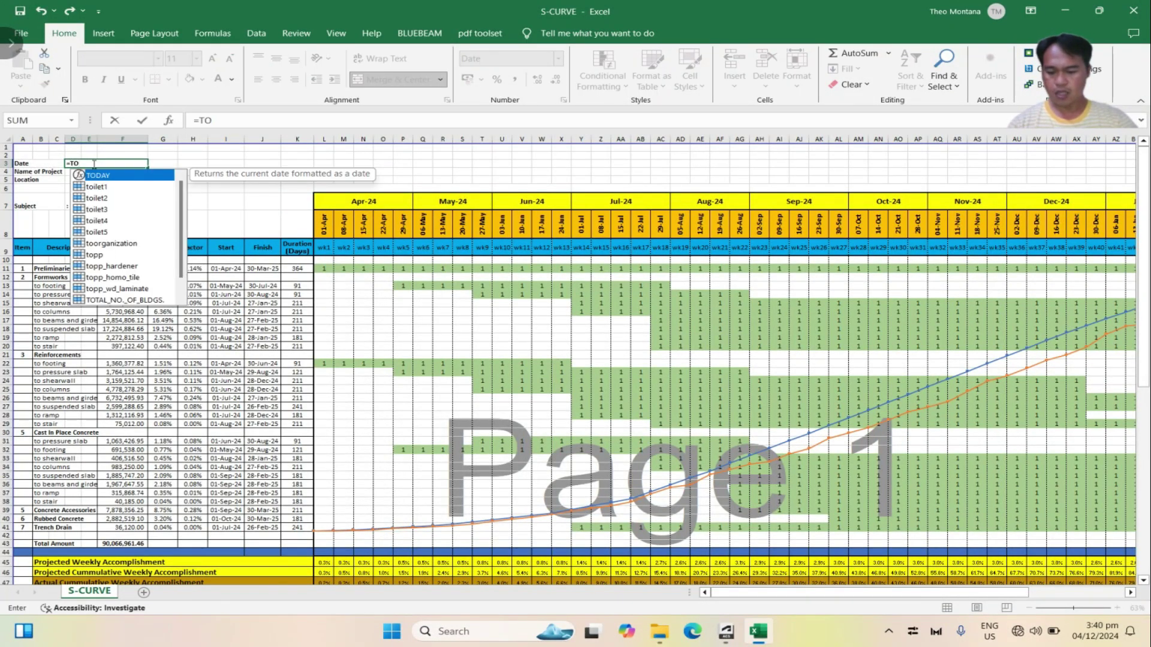
key("Tab")
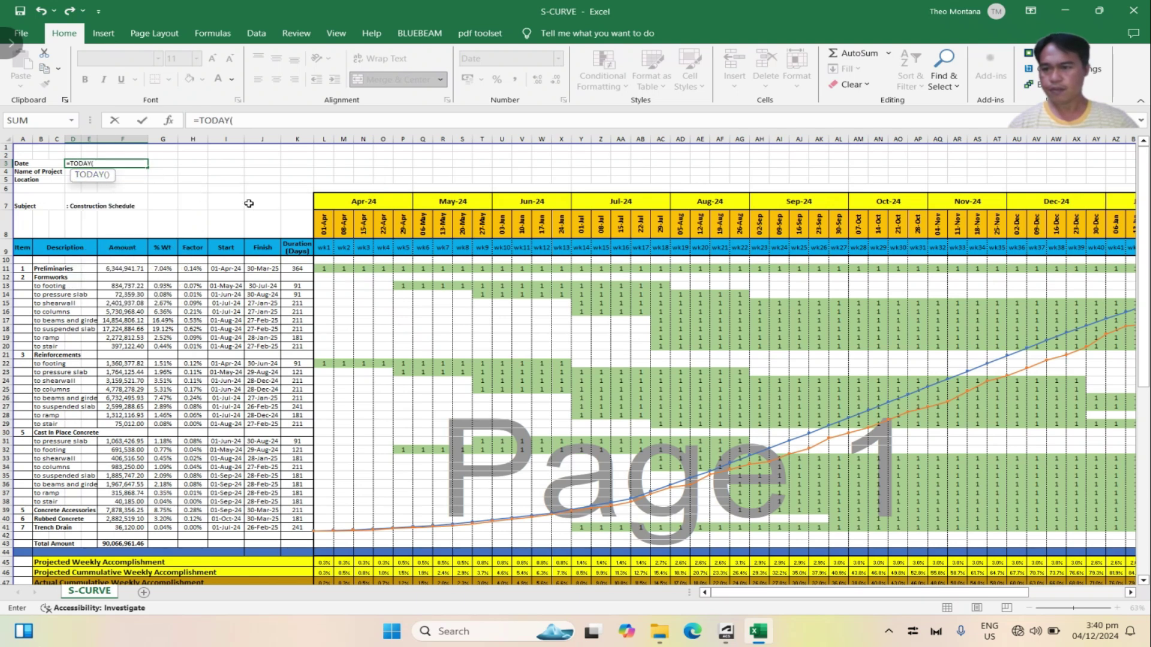
type(")")
key("Return")
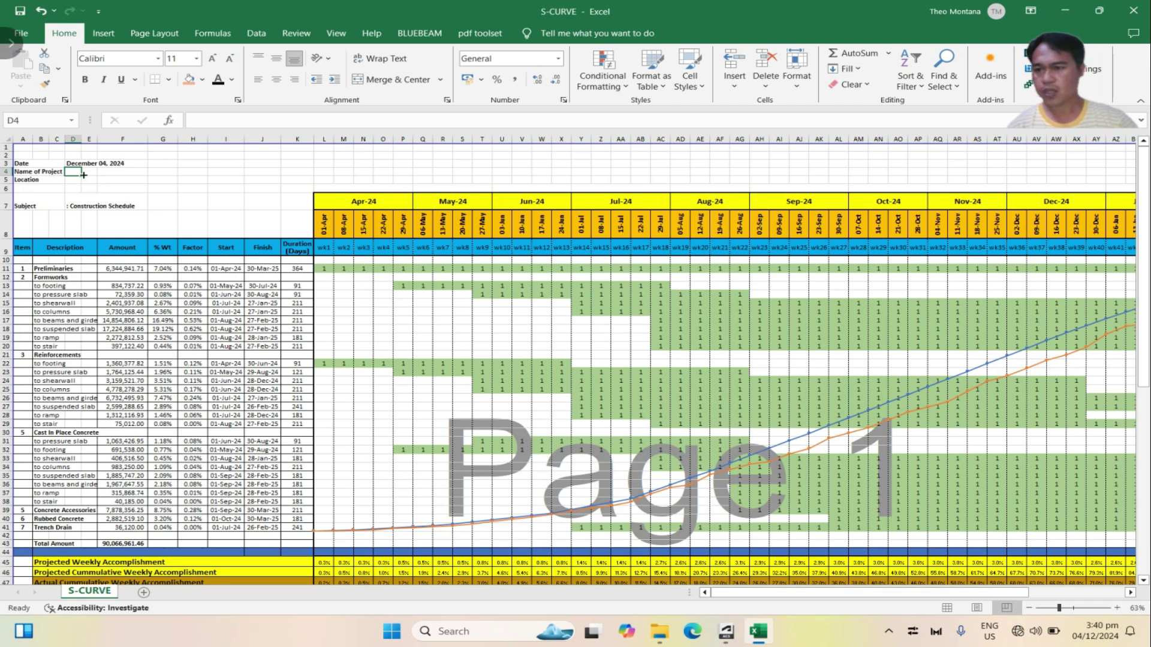
Merge and center D4:G4 beside Name of Project and D5:G5 beside Location
left_click_drag(75, 171, 169, 172)
left_click(379, 80)
left_click_drag(75, 181, 169, 180)
left_click(389, 80)
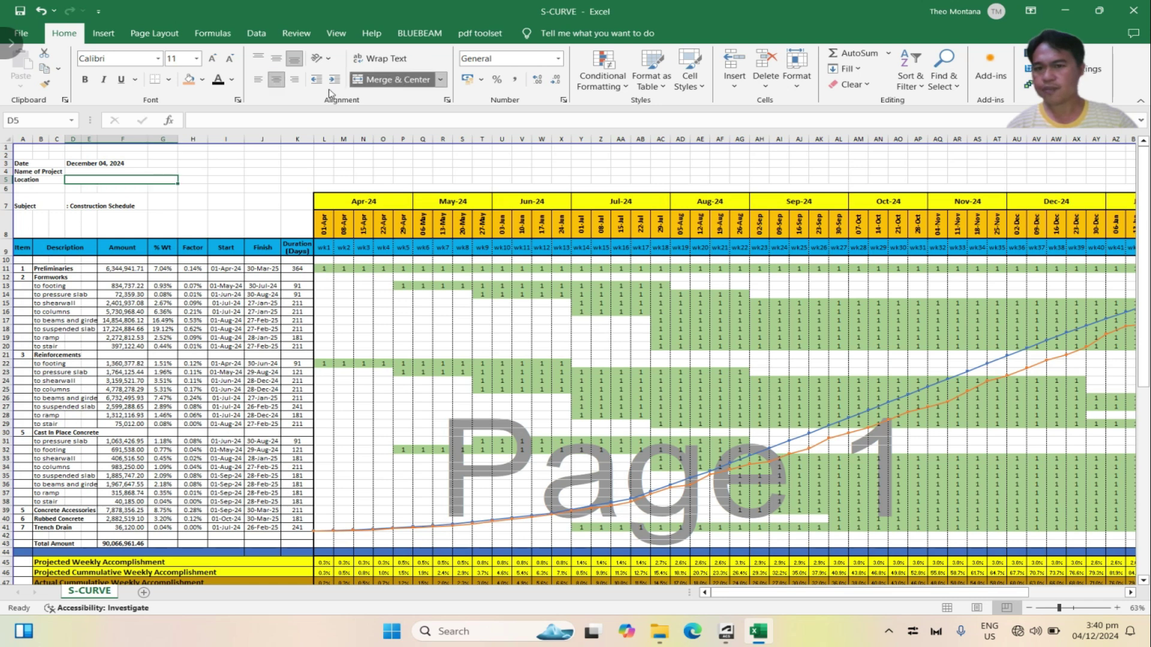
Extend the Subject text in D7 to read ": Construction Schedule and S-Curve"
left_click(90, 204)
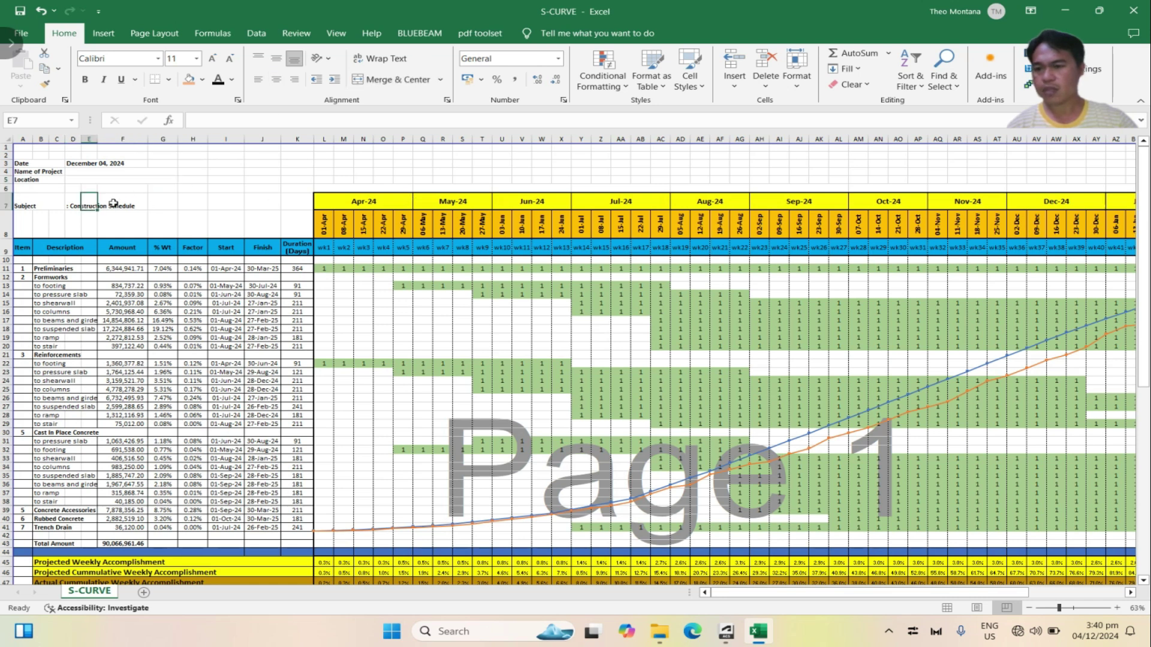
left_click(74, 205)
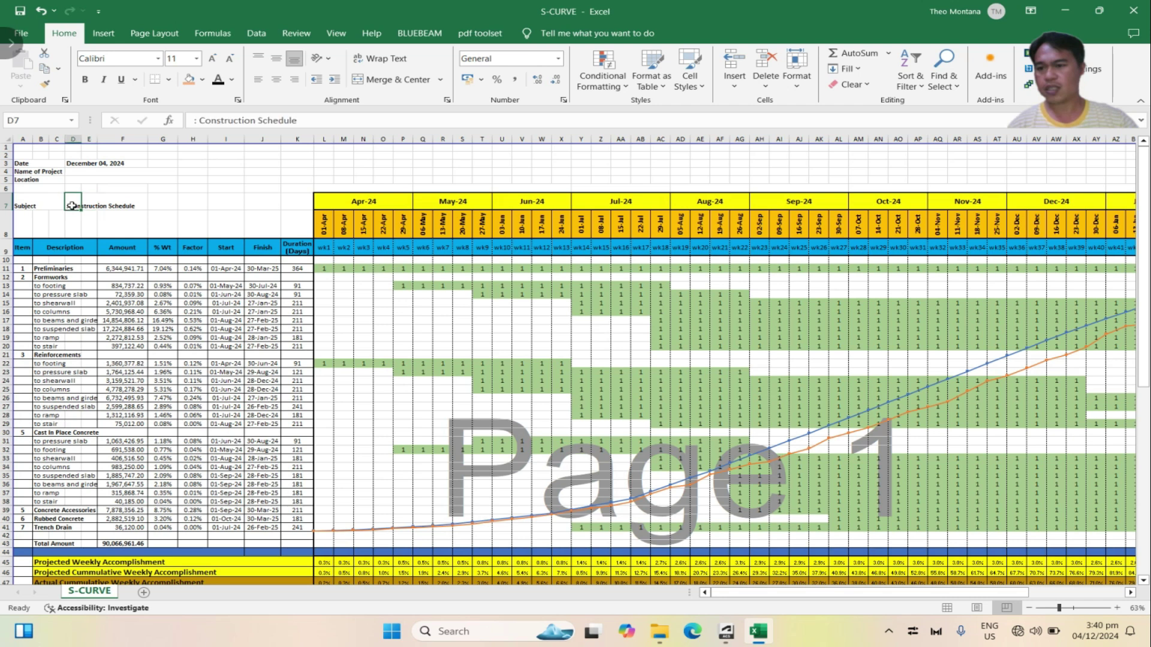
left_click(318, 122)
type("AND")
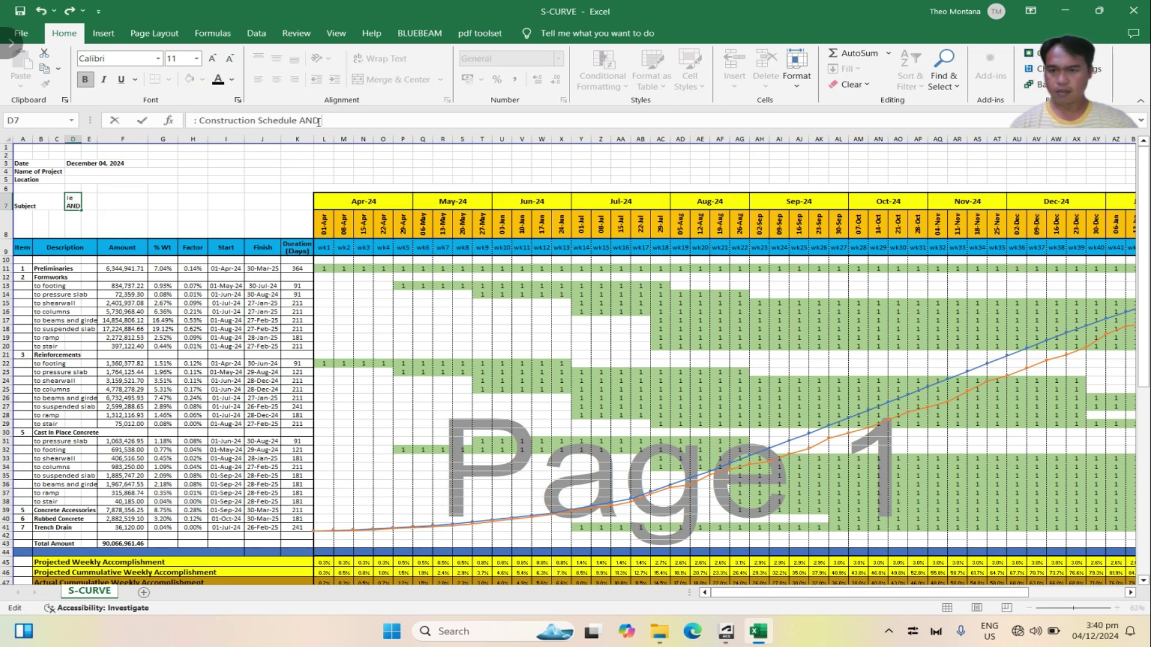
key("BackSpace")
key("BackSpace")
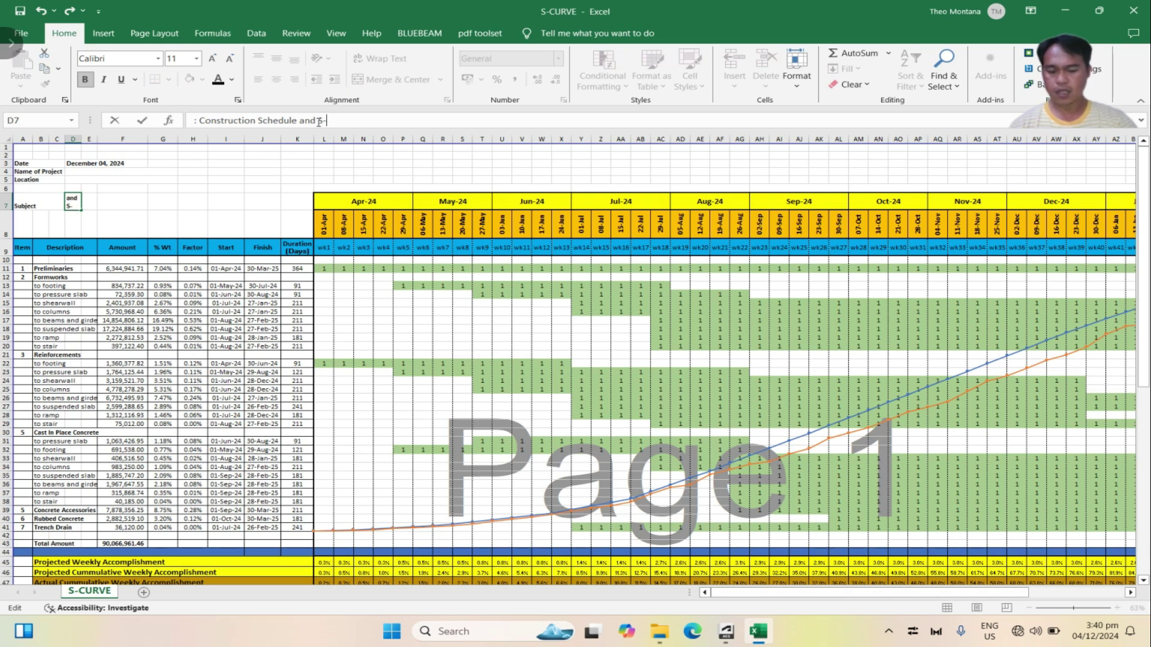
type("and S-Curve")
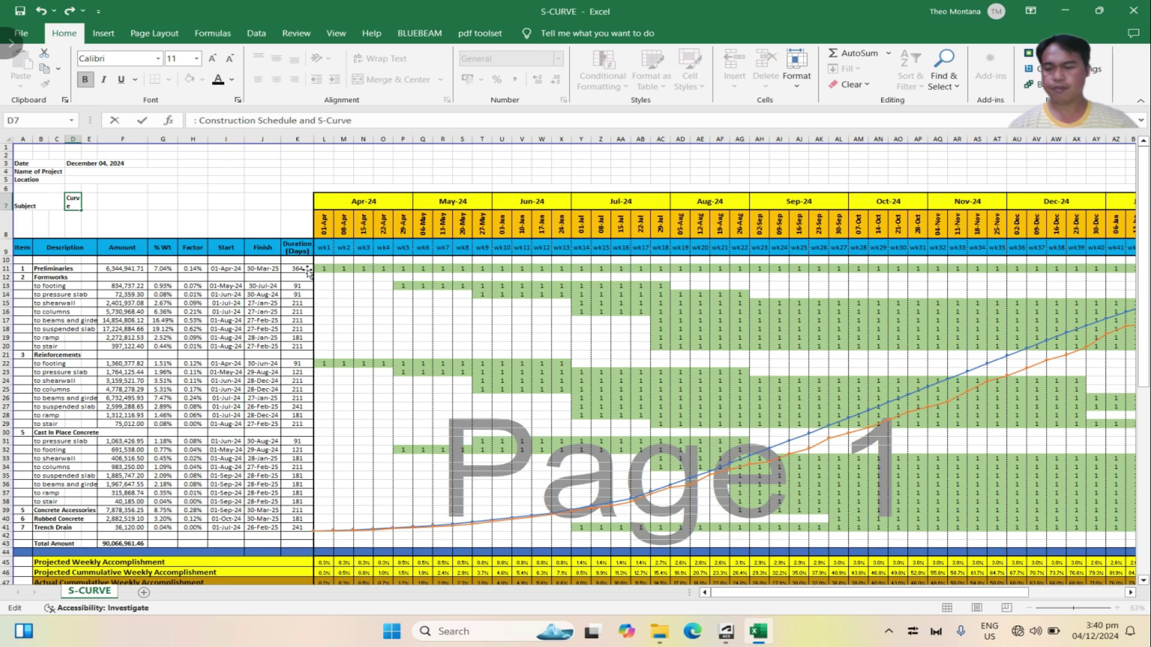
left_click(248, 338)
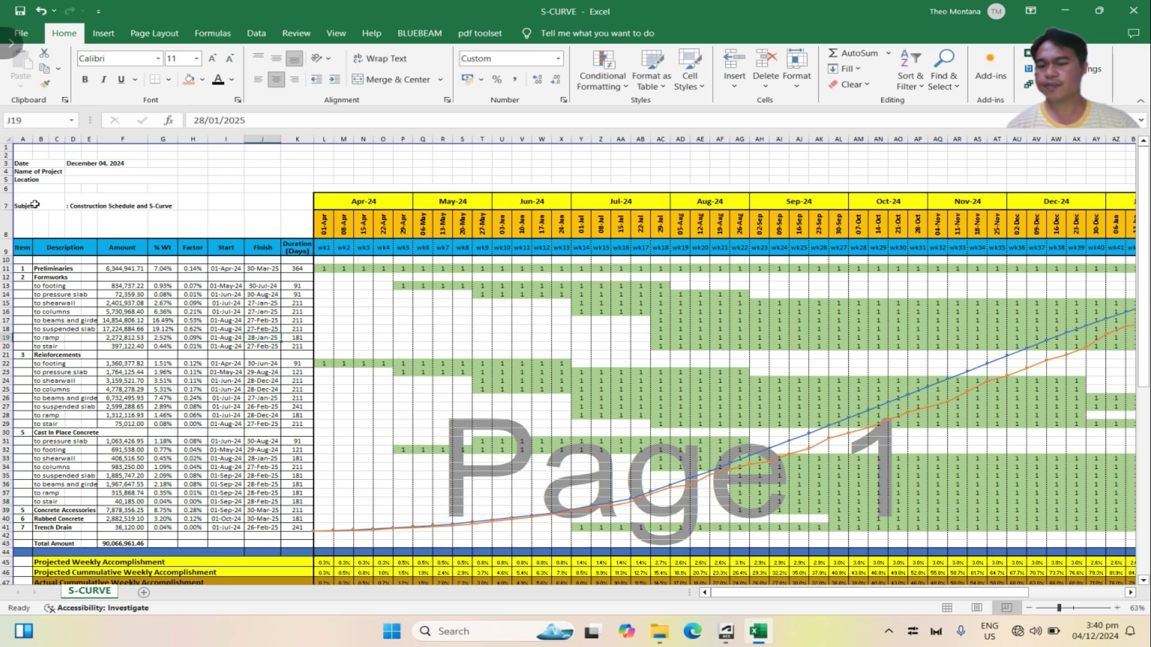
scroll(155, 290, "down", 2)
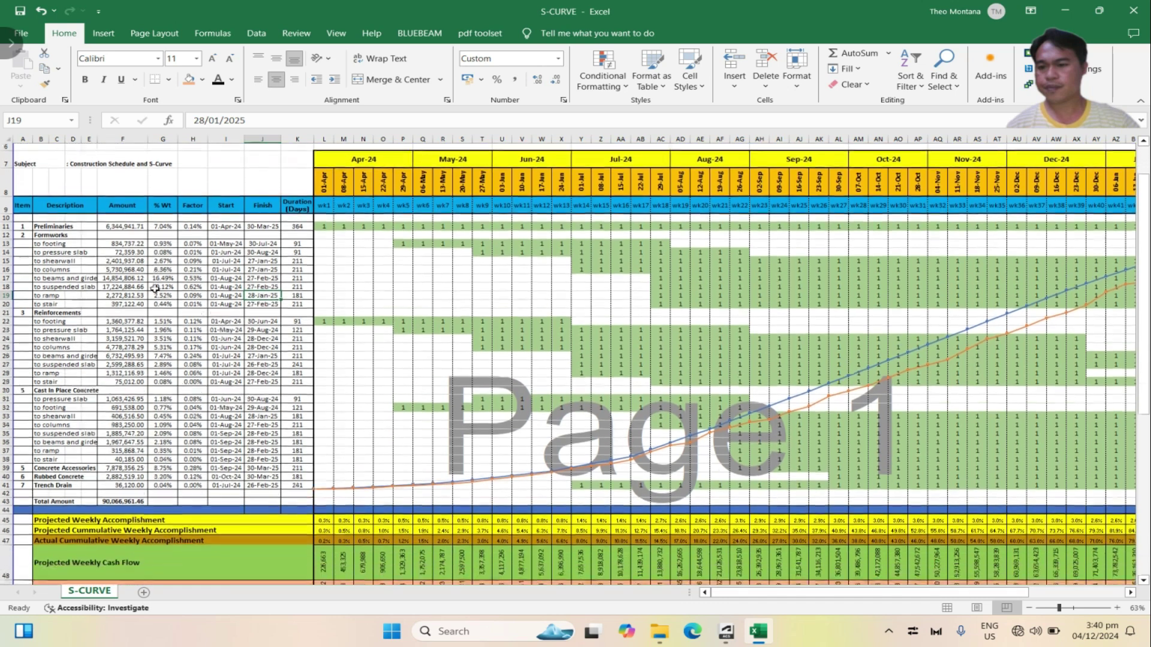
scroll(158, 290, "down", 1)
scroll(302, 306, "up", 2)
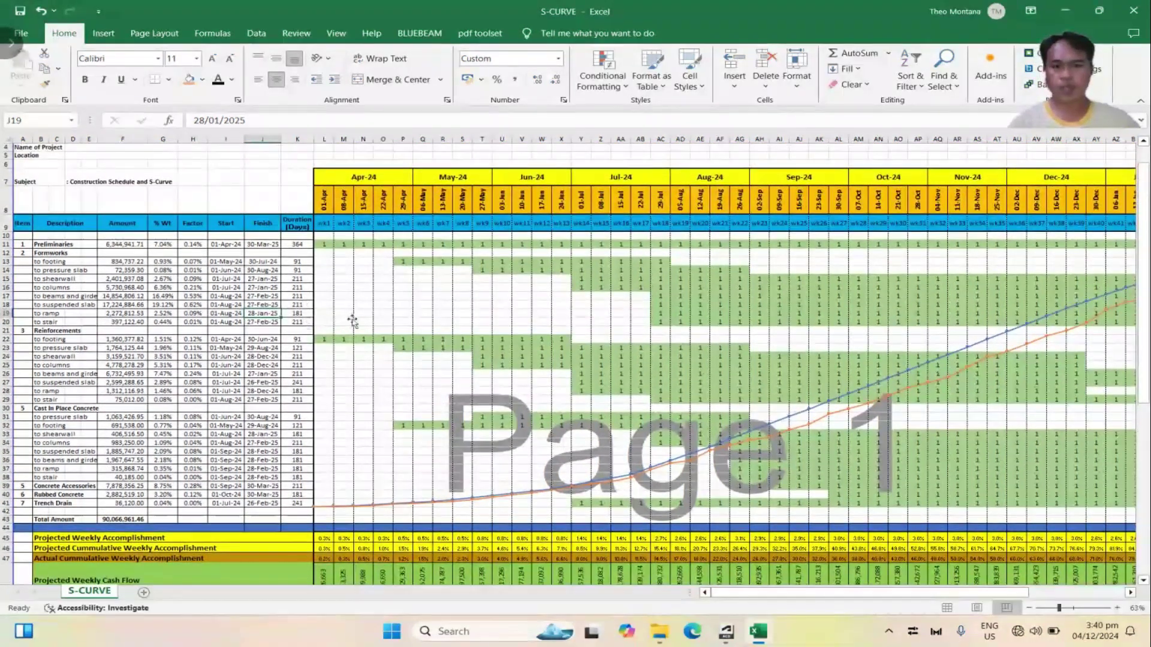
mouse_move(793, 600)
left_mouse_down()
mouse_move(845, 599)
mouse_move(805, 601)
left_mouse_up()
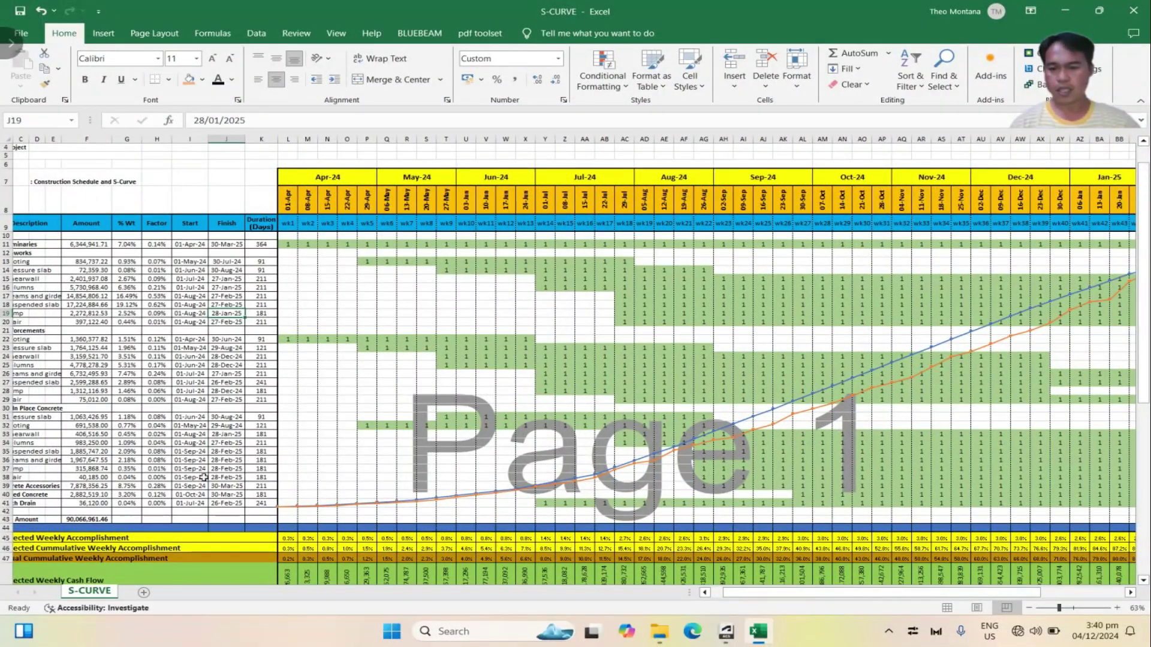